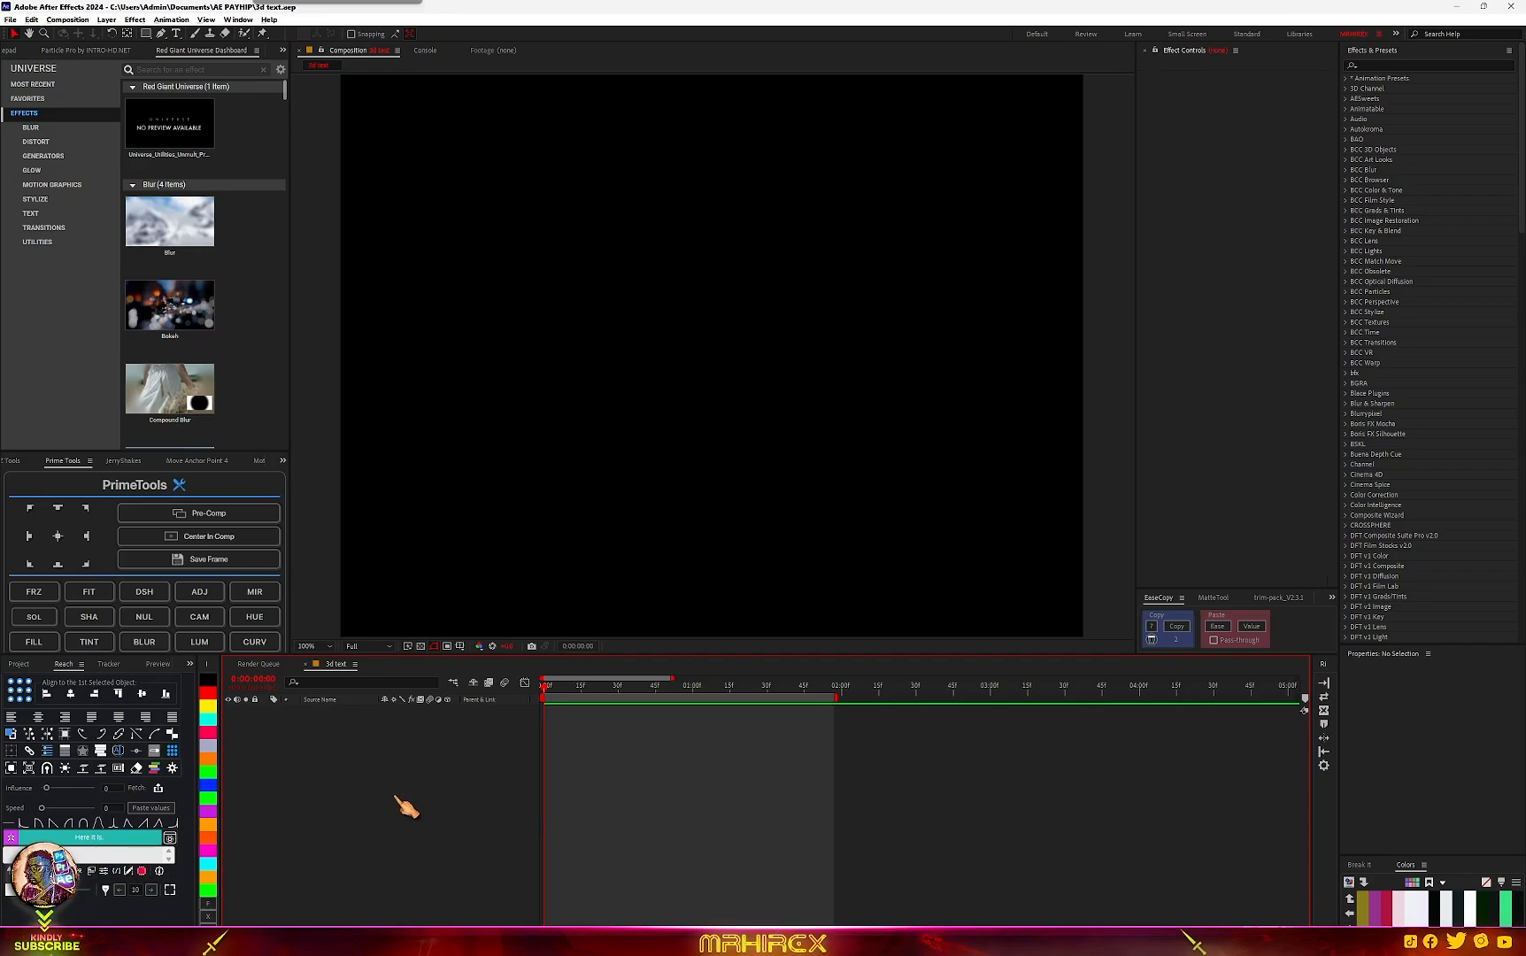
Step: Create a new solid layer named e3d in the 3d text composition
right_click(407, 807)
mouse_move(465, 651)
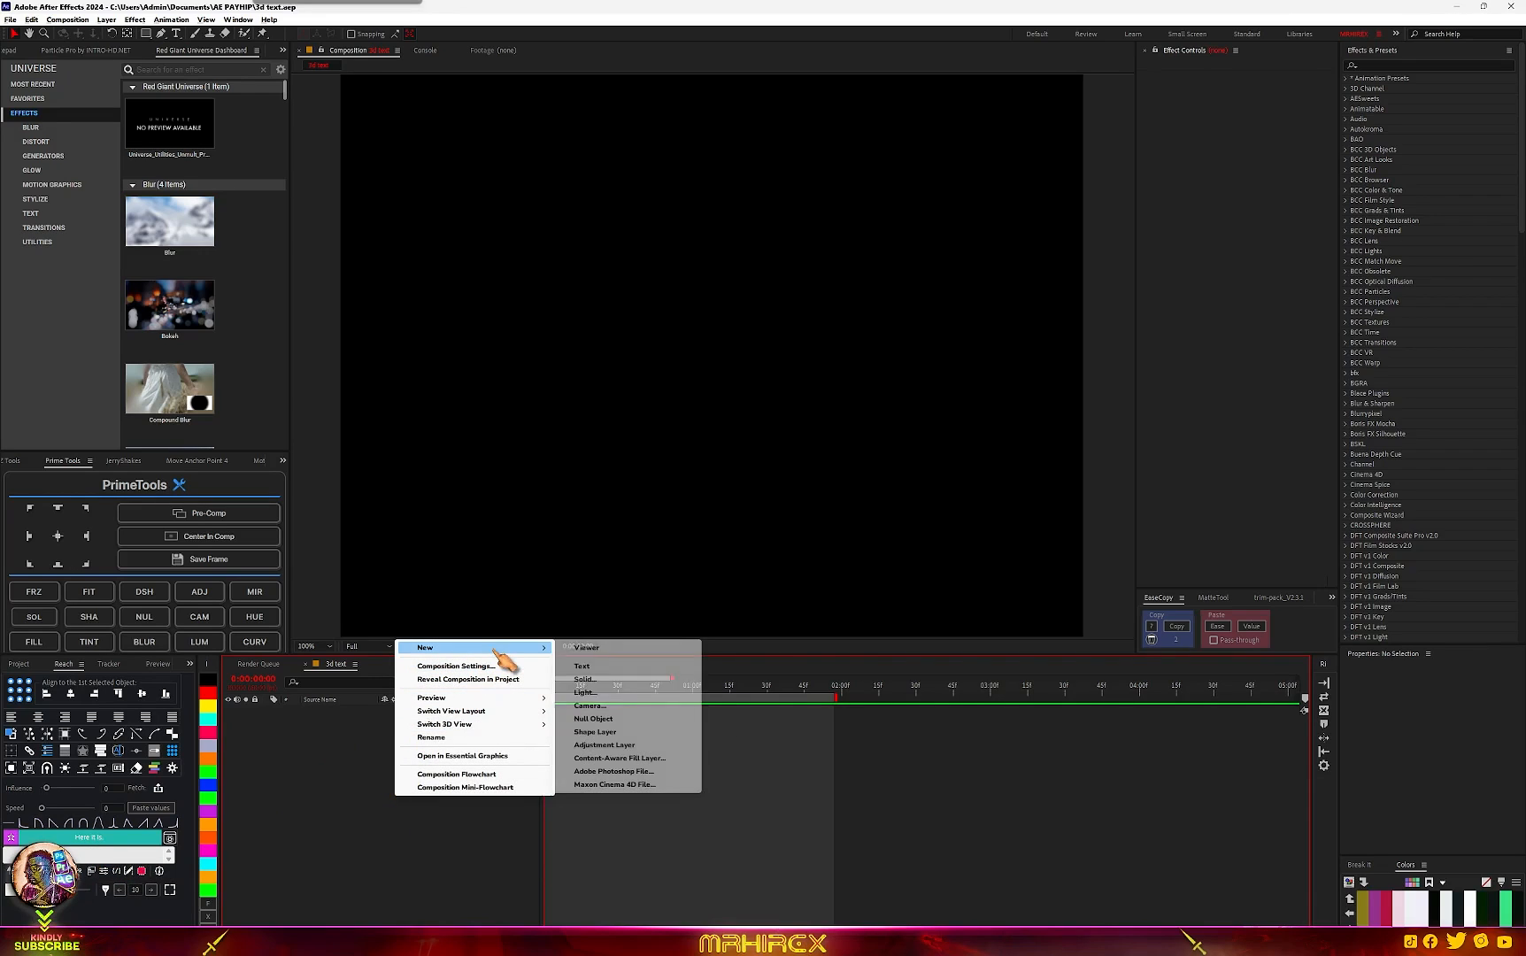
left_click(586, 680)
type("e3d")
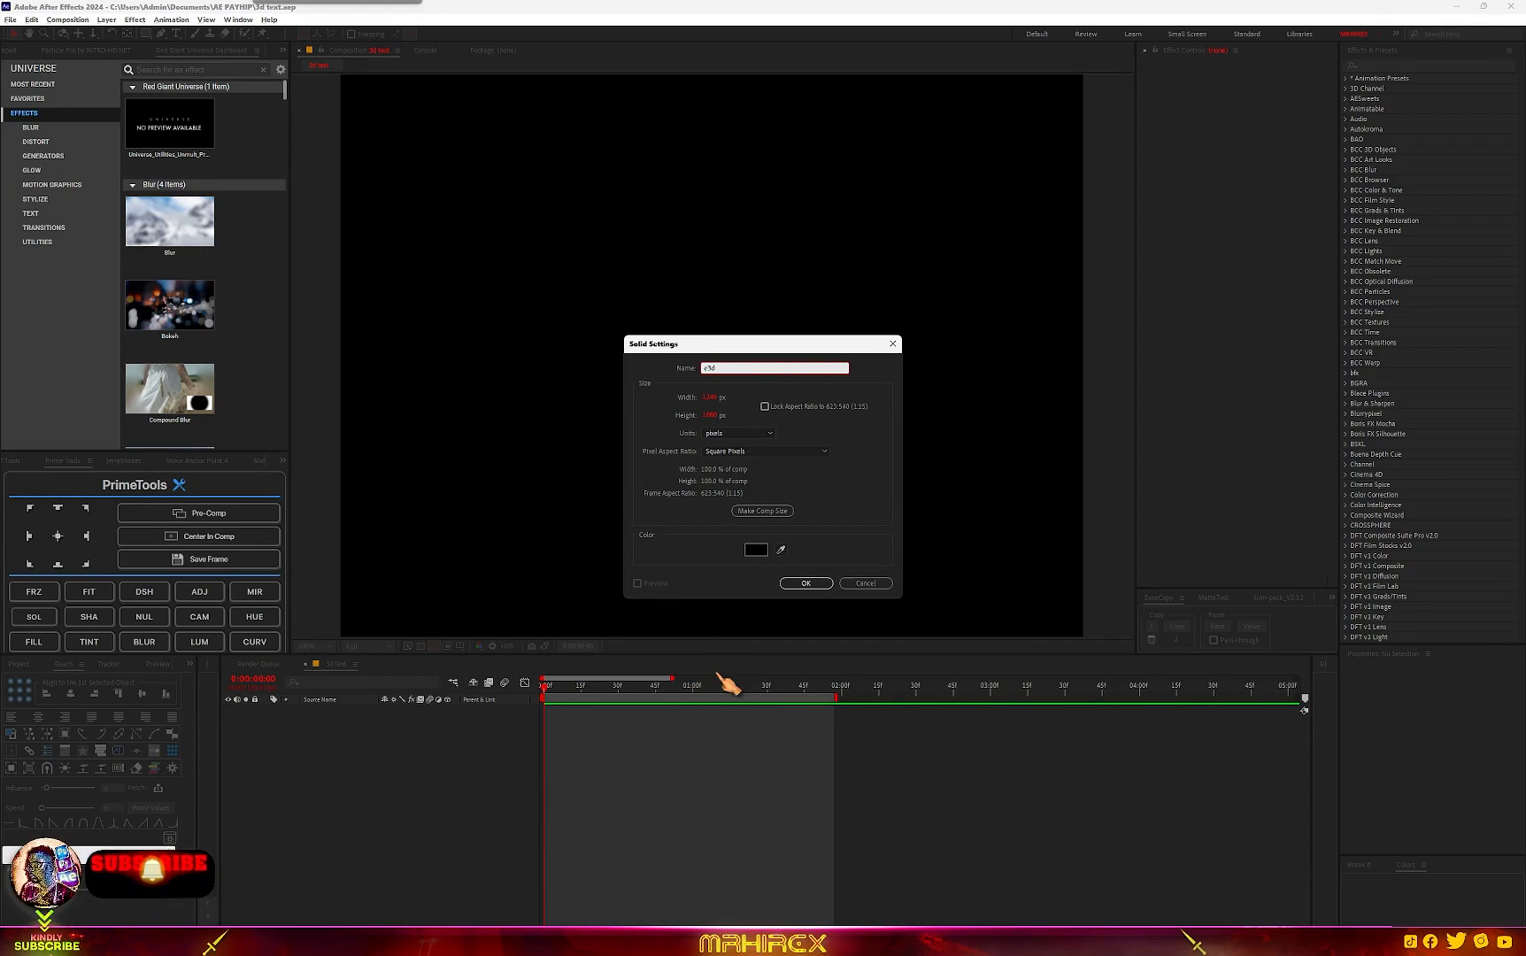
left_click(806, 583)
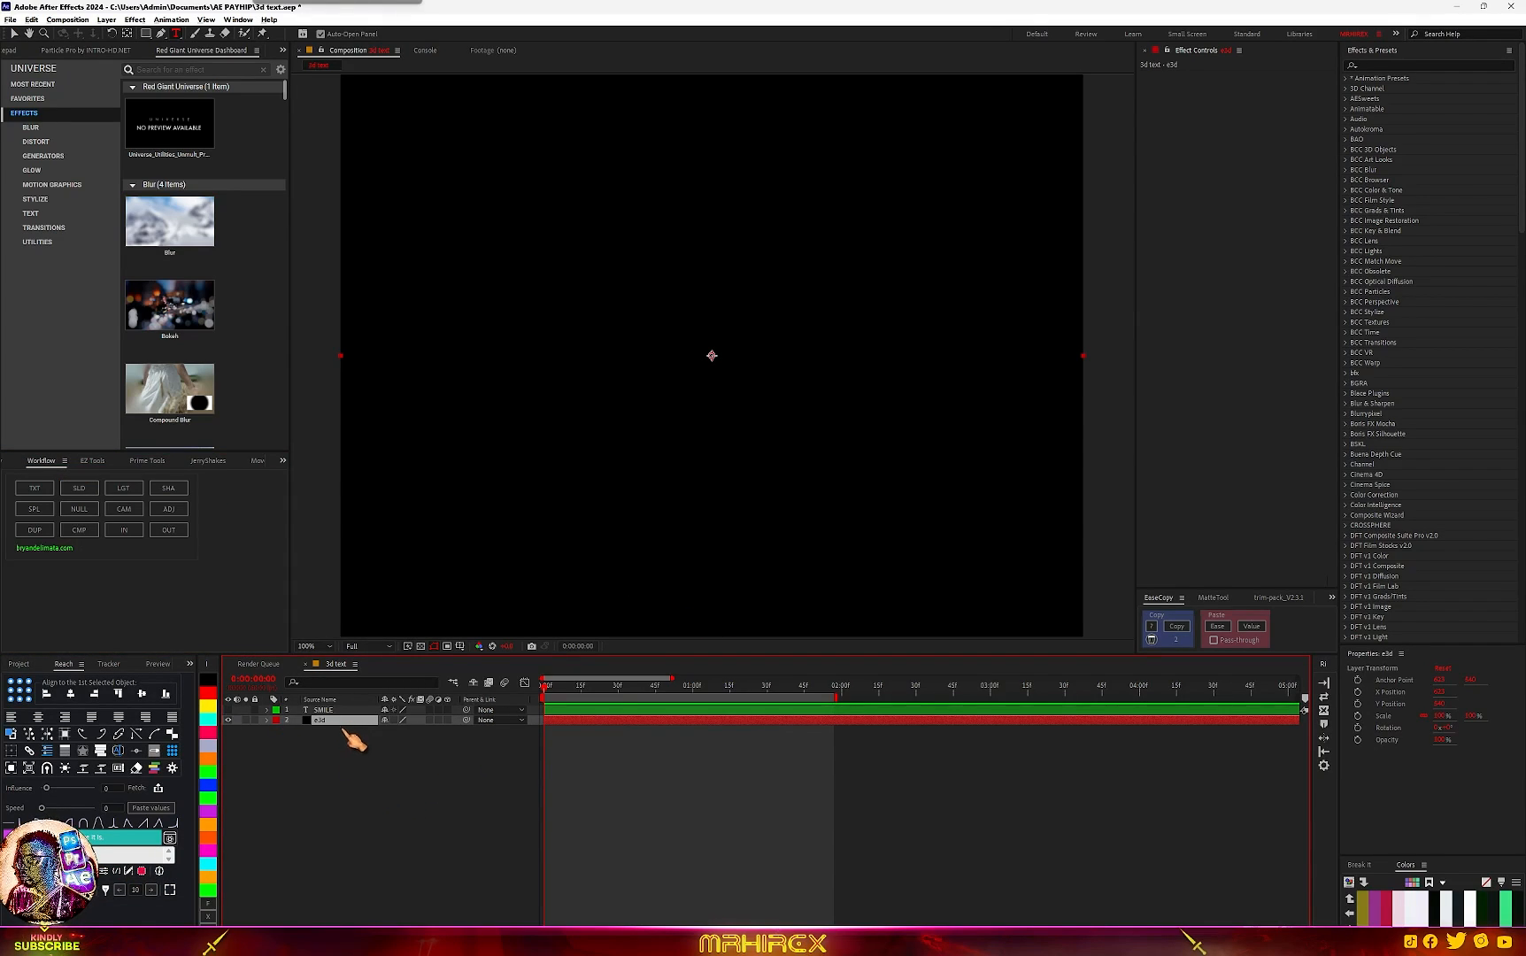
Step: Apply the Video Copilot Element effect to the e3d solid
right_click(345, 727)
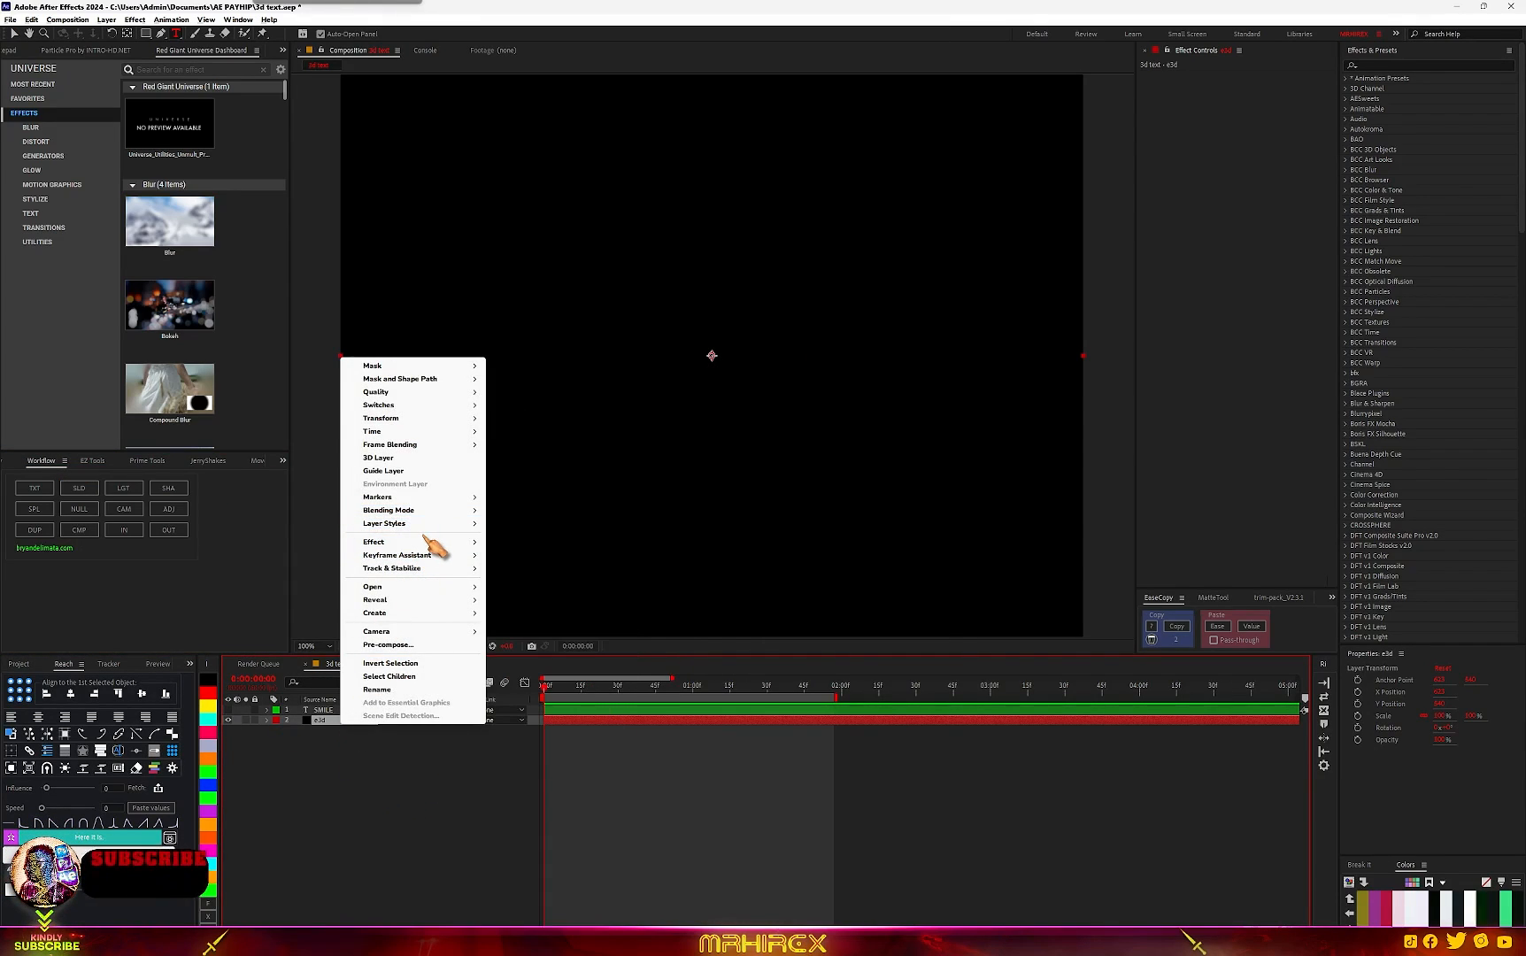
mouse_move(419, 525)
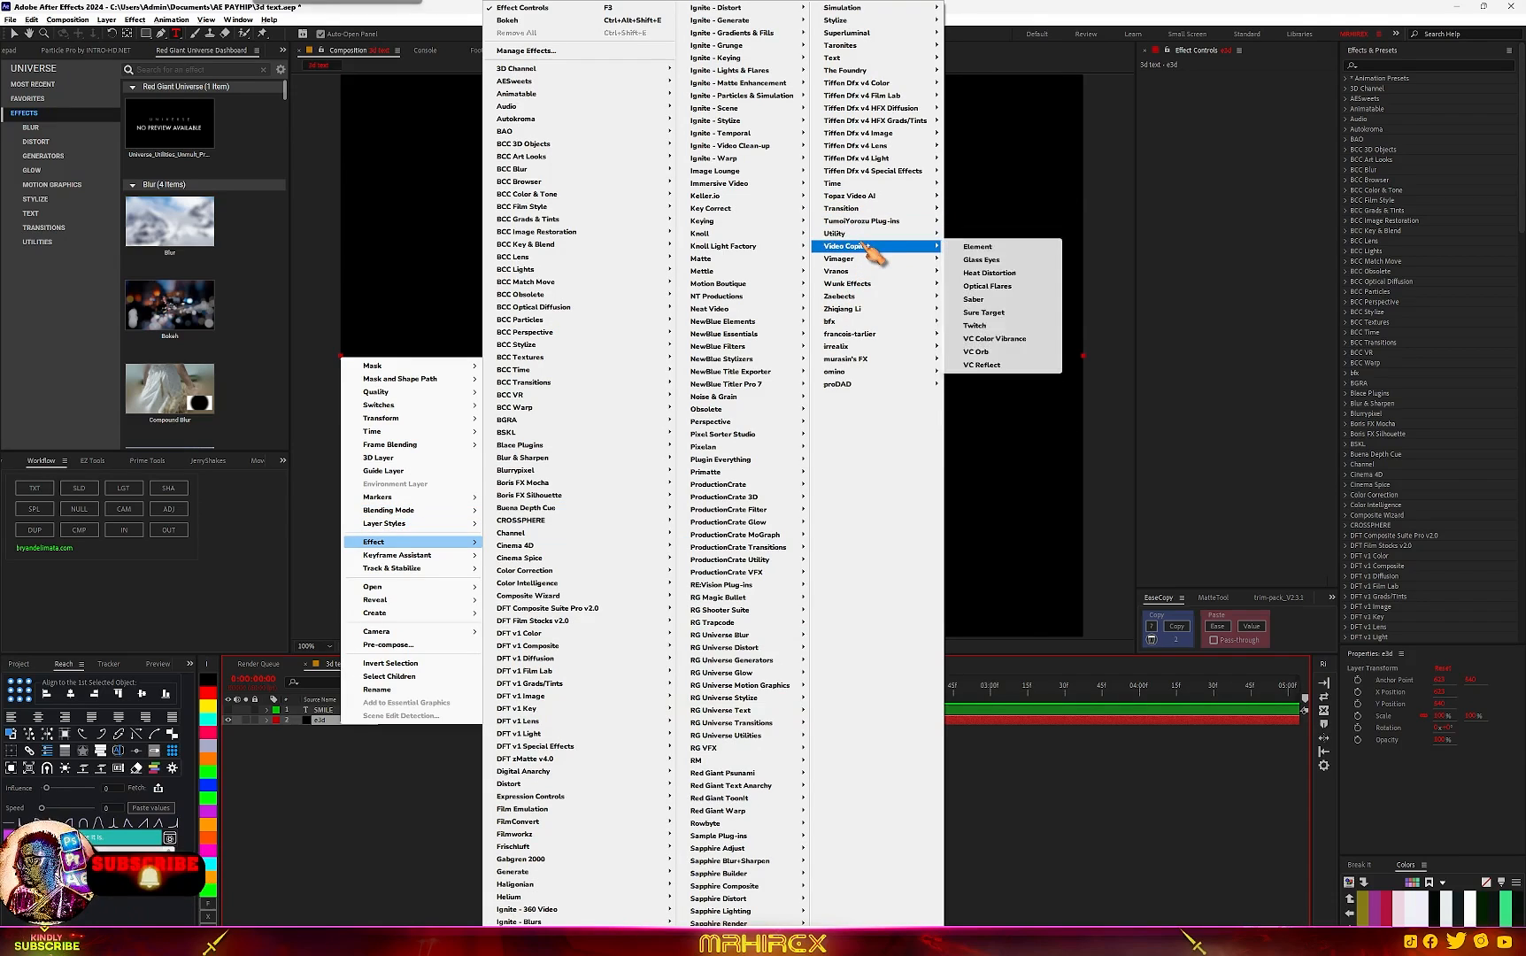
mouse_move(872, 280)
mouse_move(878, 250)
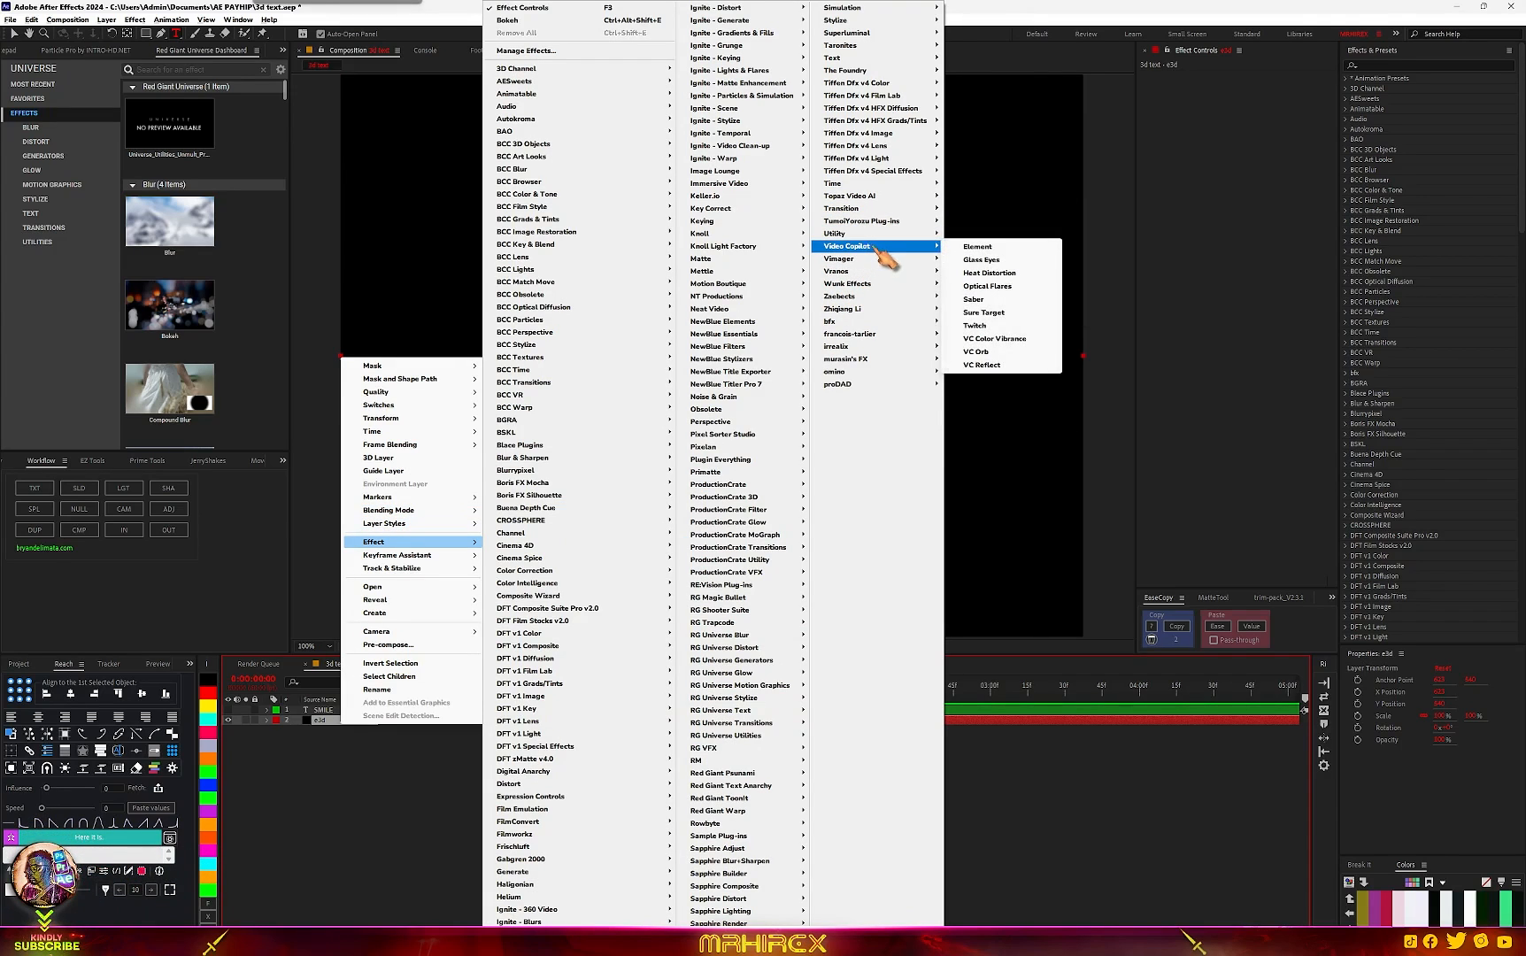
left_click(986, 253)
key("Caps_Lock")
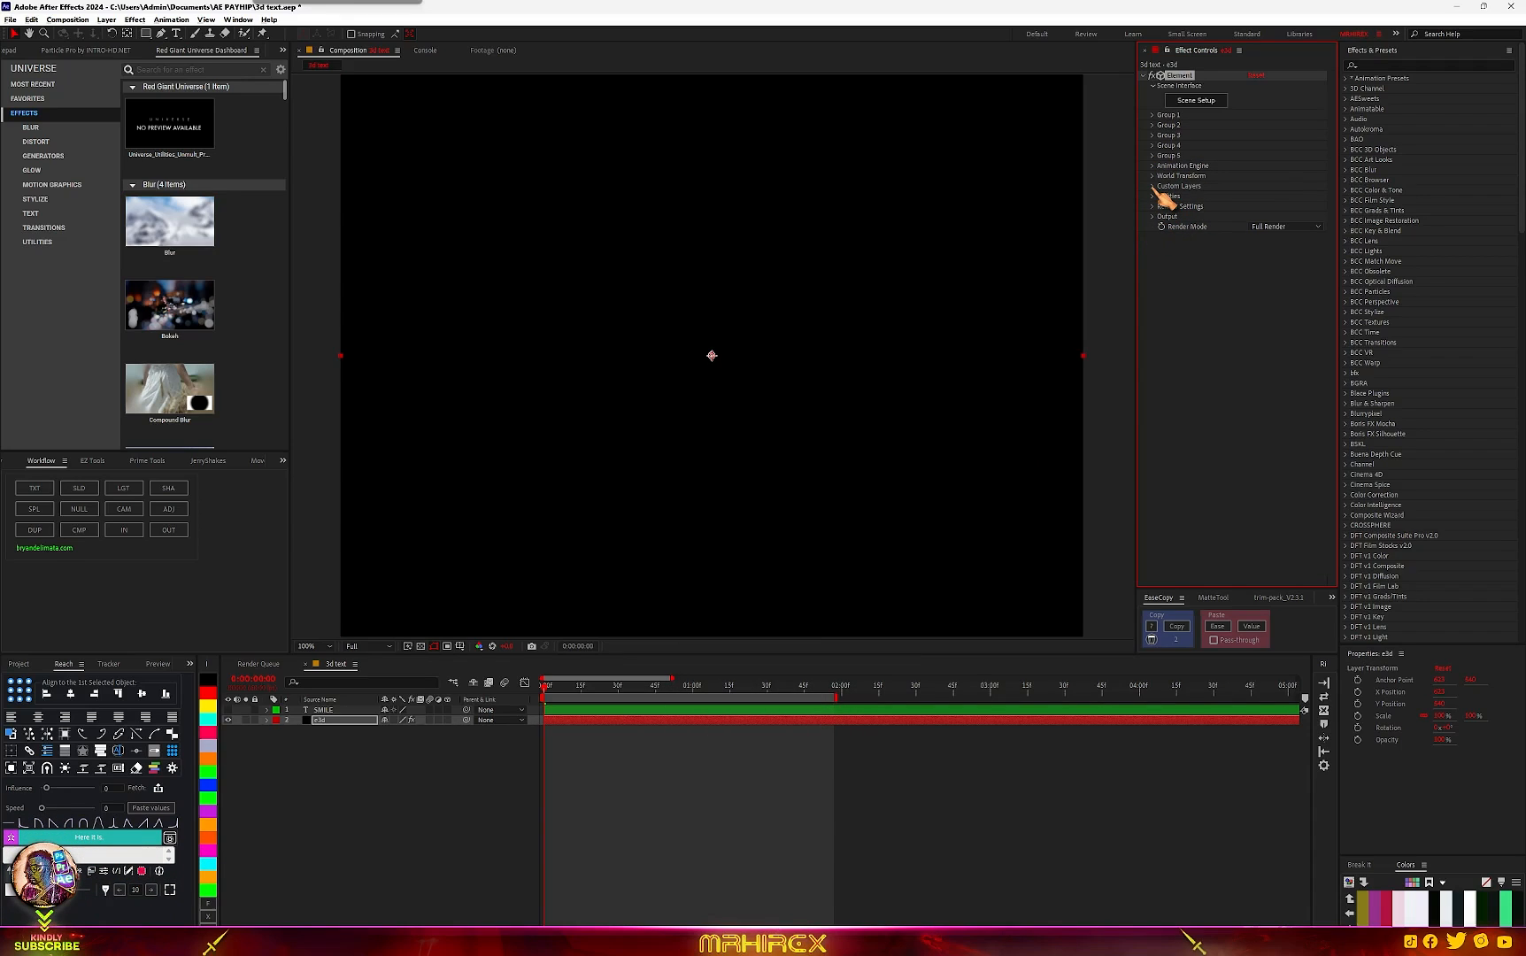
Step: Assign the SMILE text layer to Path Layer 1 in Element's Custom Text and Masks settings
left_click(1153, 187)
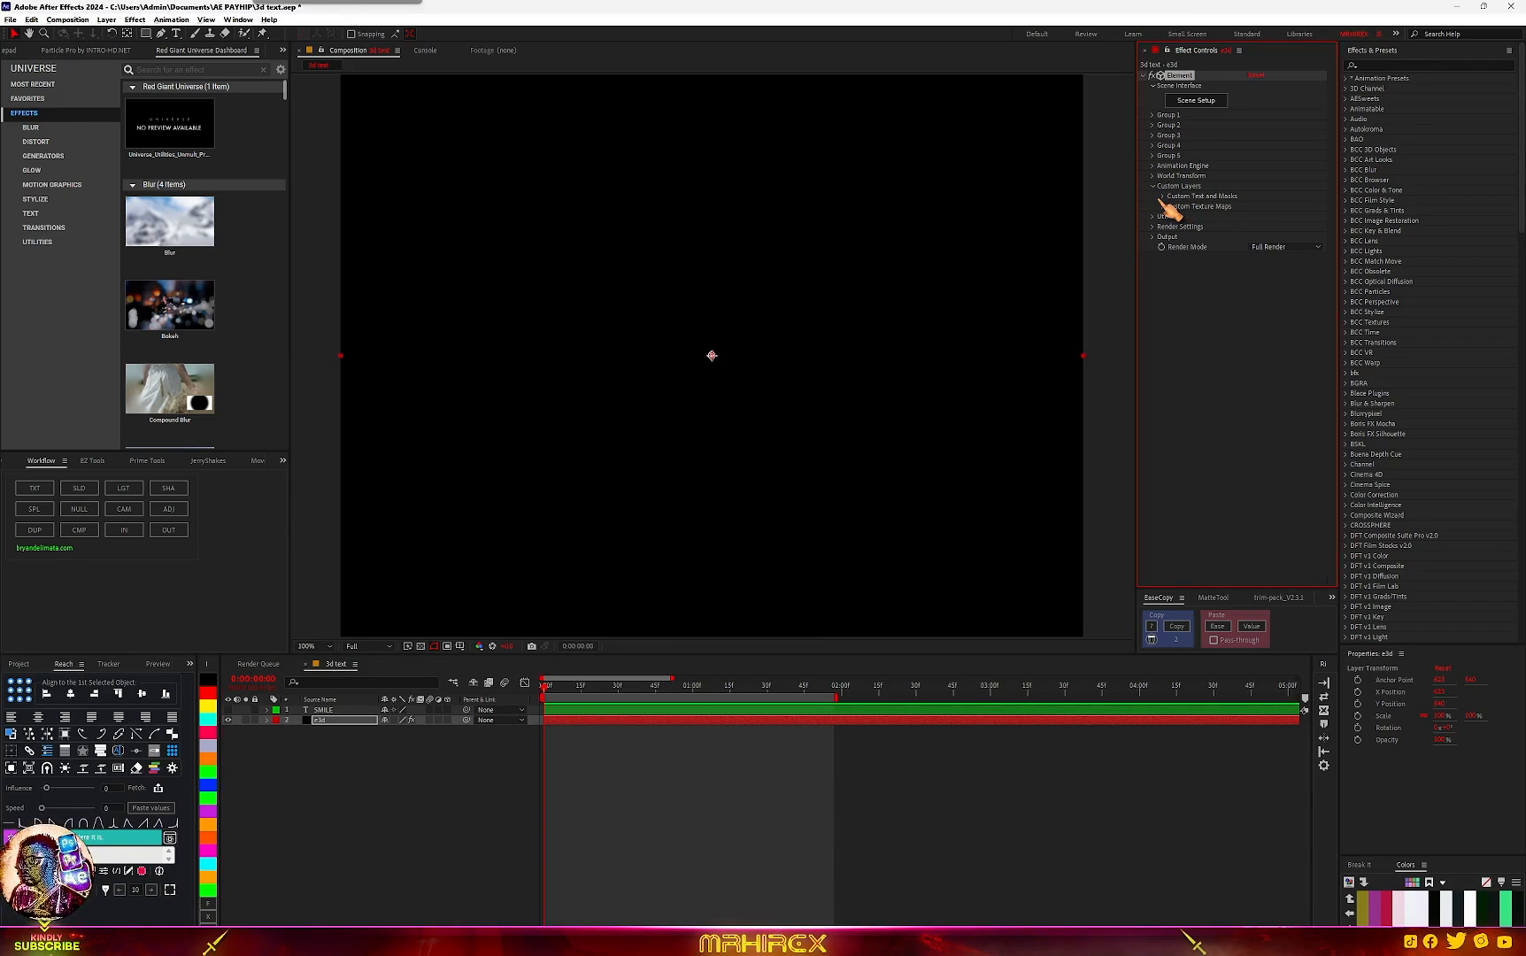
left_click(1163, 196)
left_click(1285, 207)
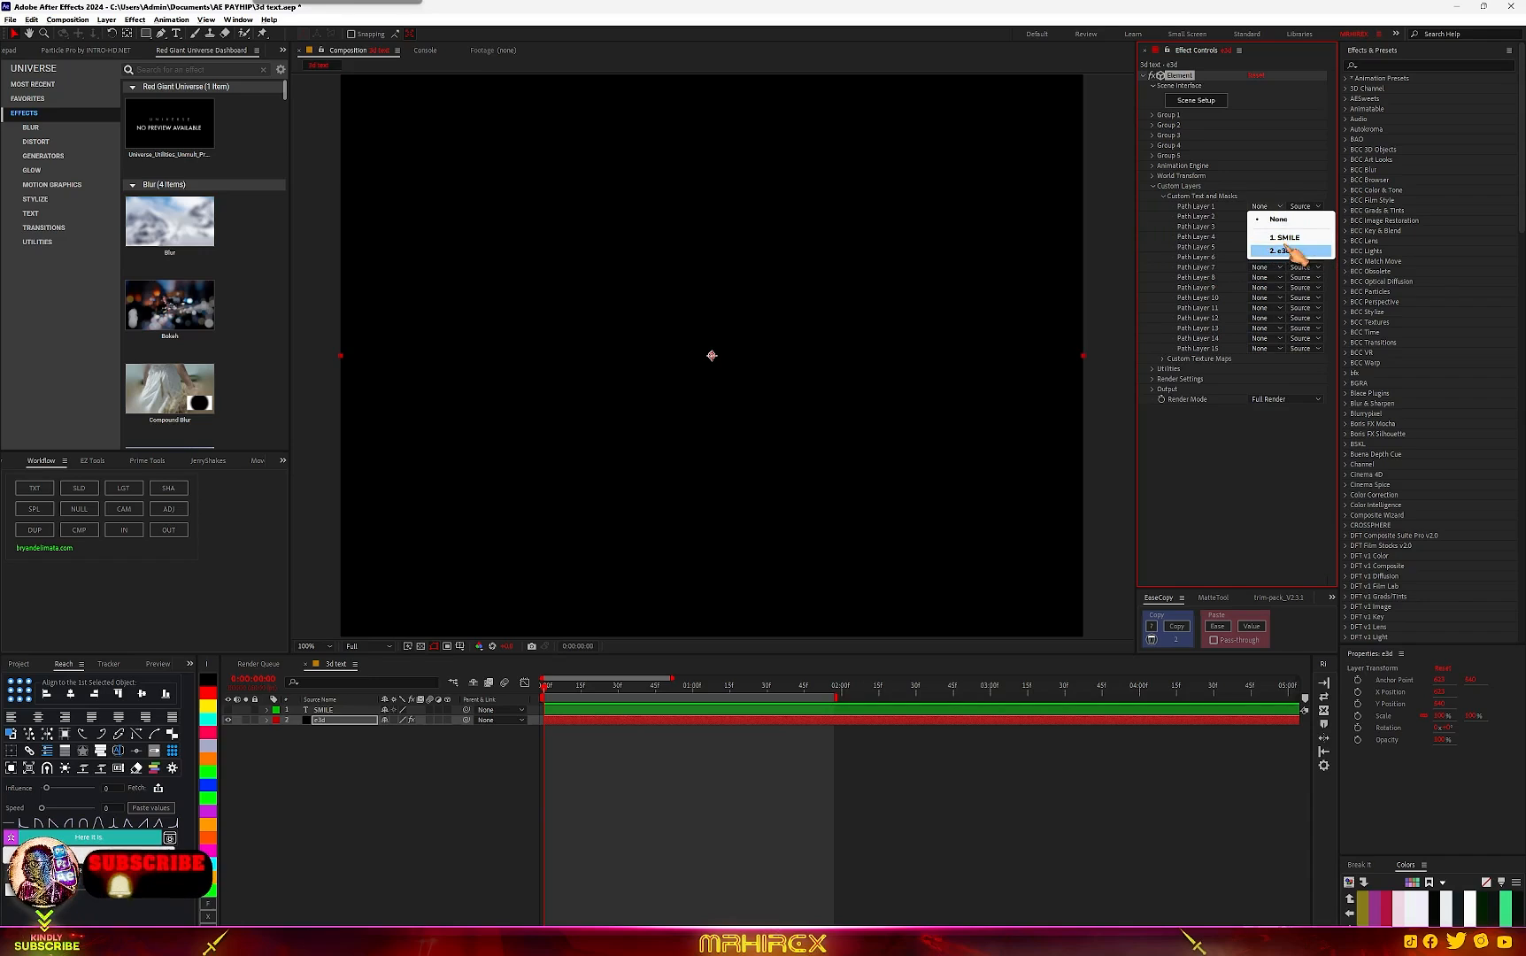
left_click(1284, 237)
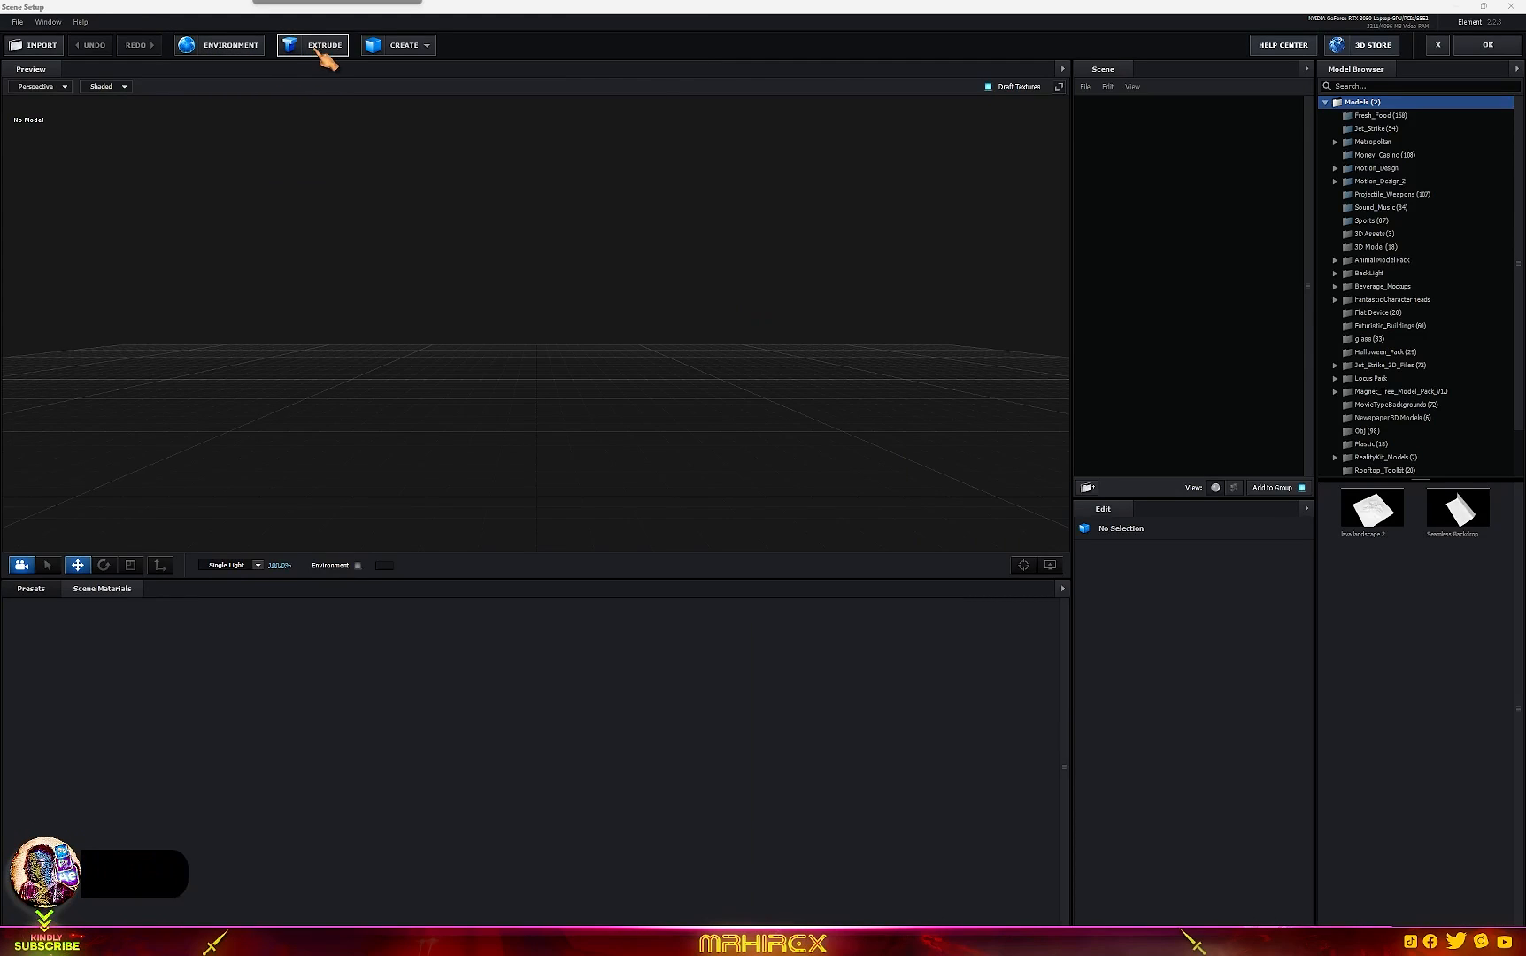
Step: Extrude the SMILE text in Element's Scene Setup and apply the metal_bronze_raw material from Pro_Shaders_2 to it
left_click(316, 46)
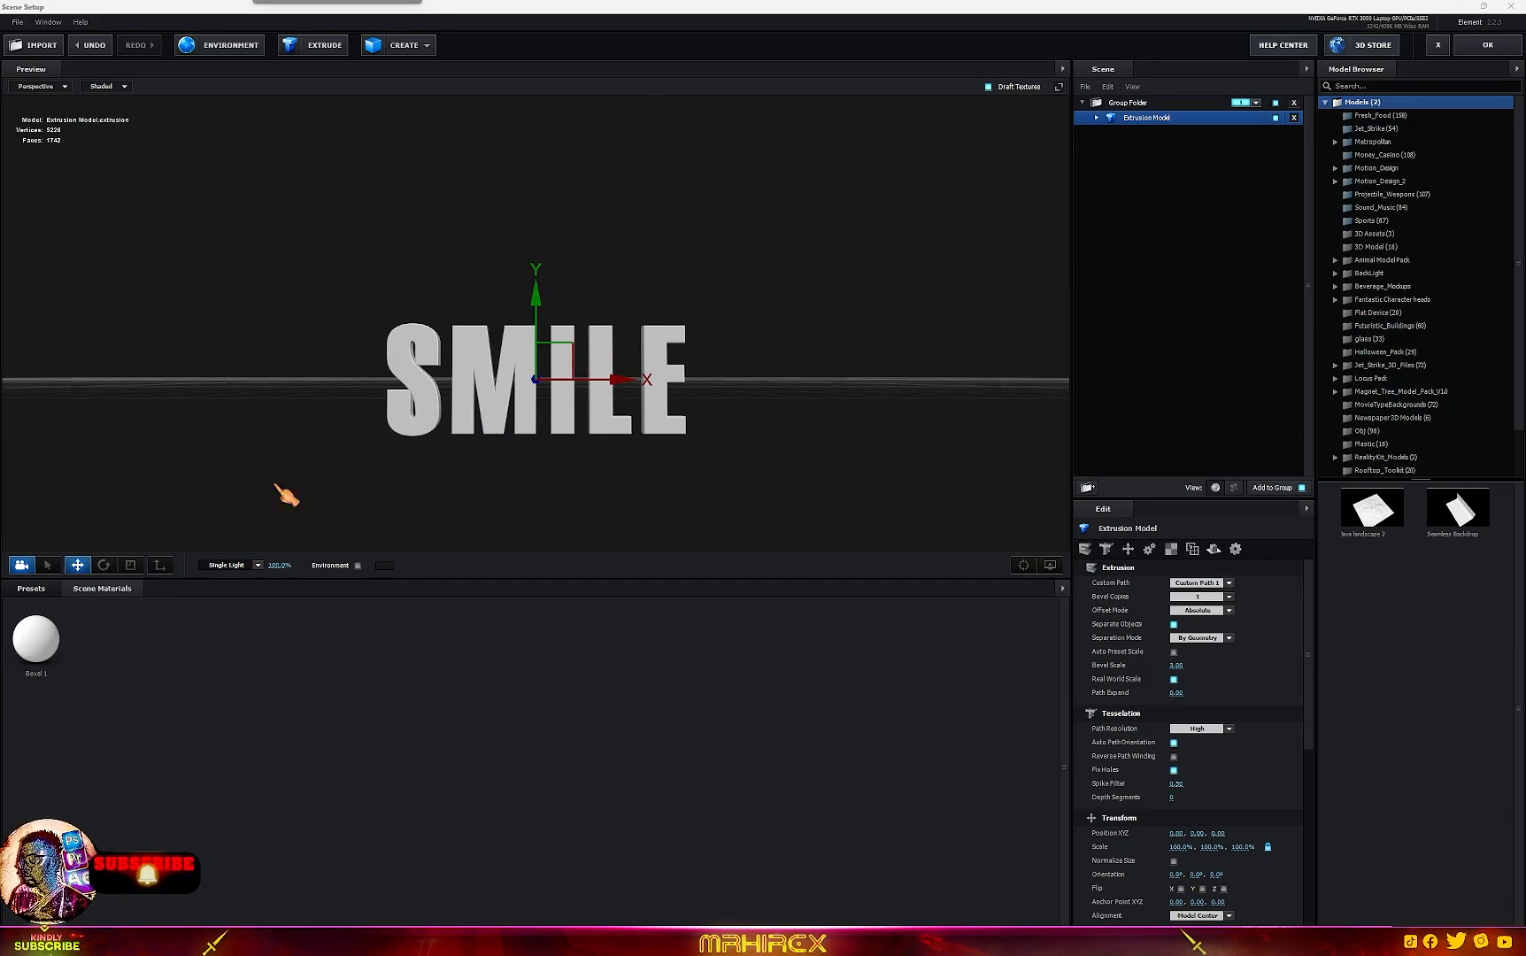
left_click(36, 589)
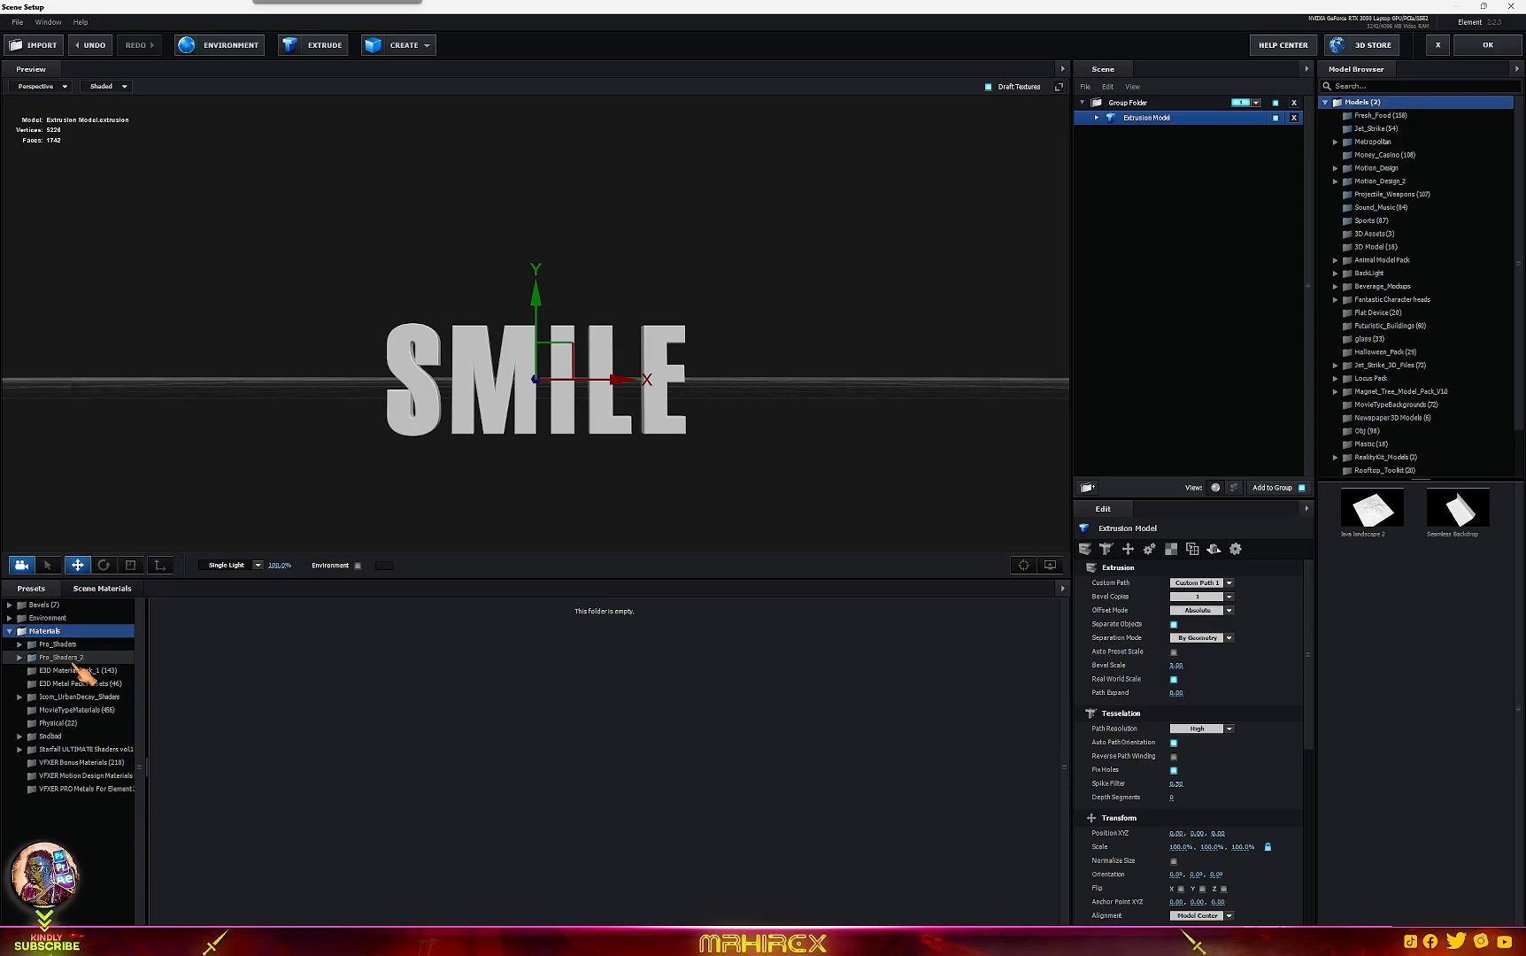
left_click_drag(507, 714, 465, 394)
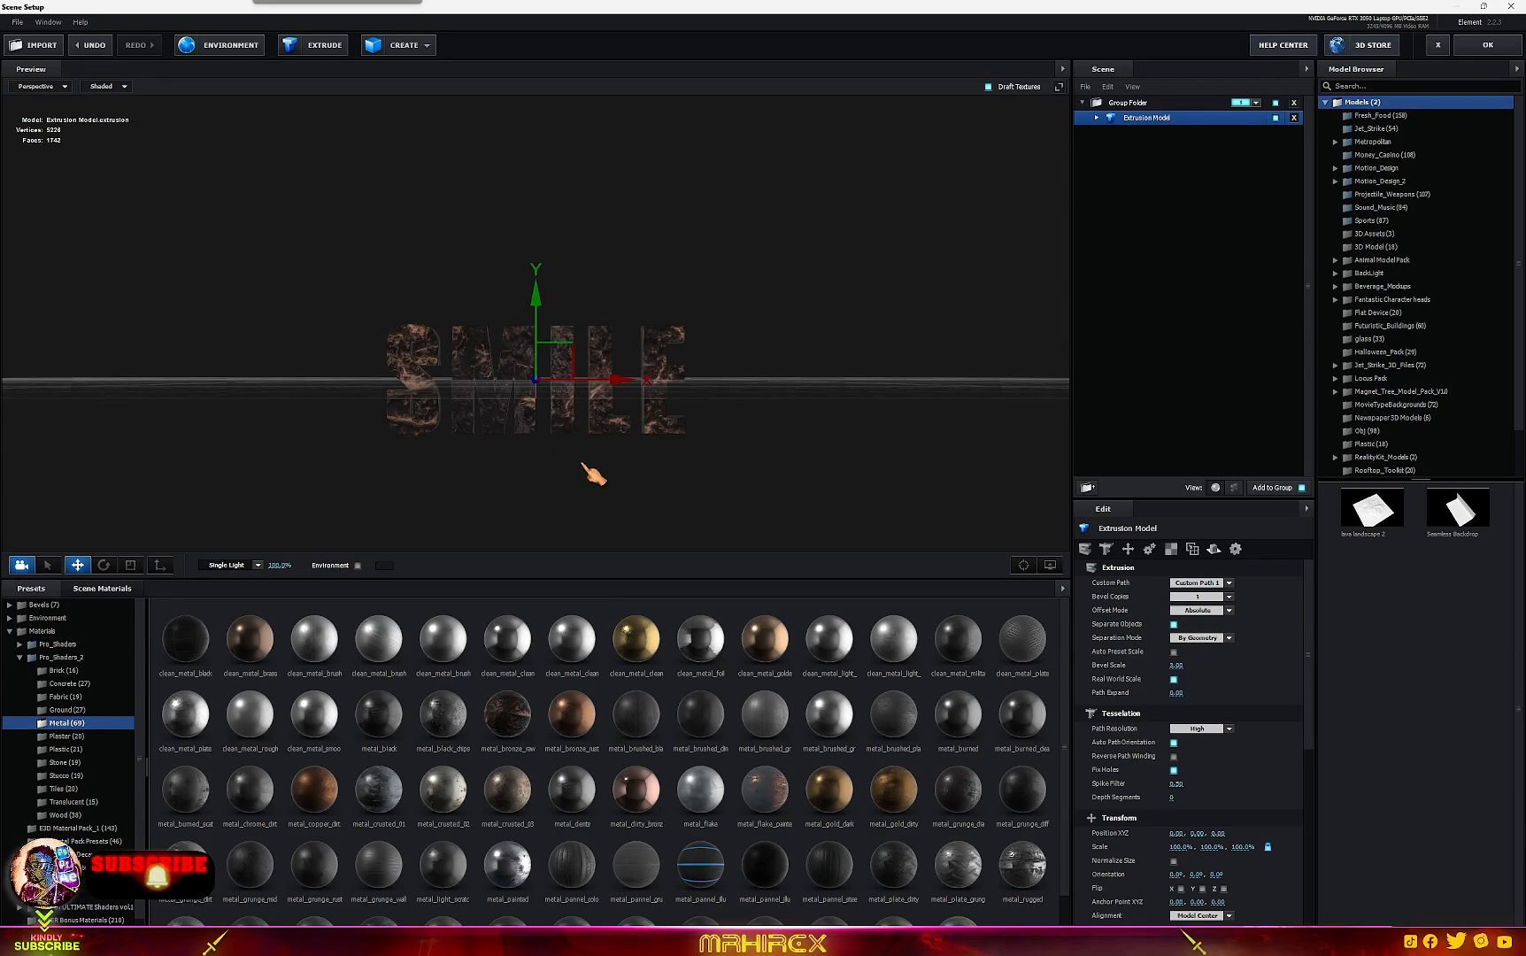
left_click_drag(580, 463, 606, 480)
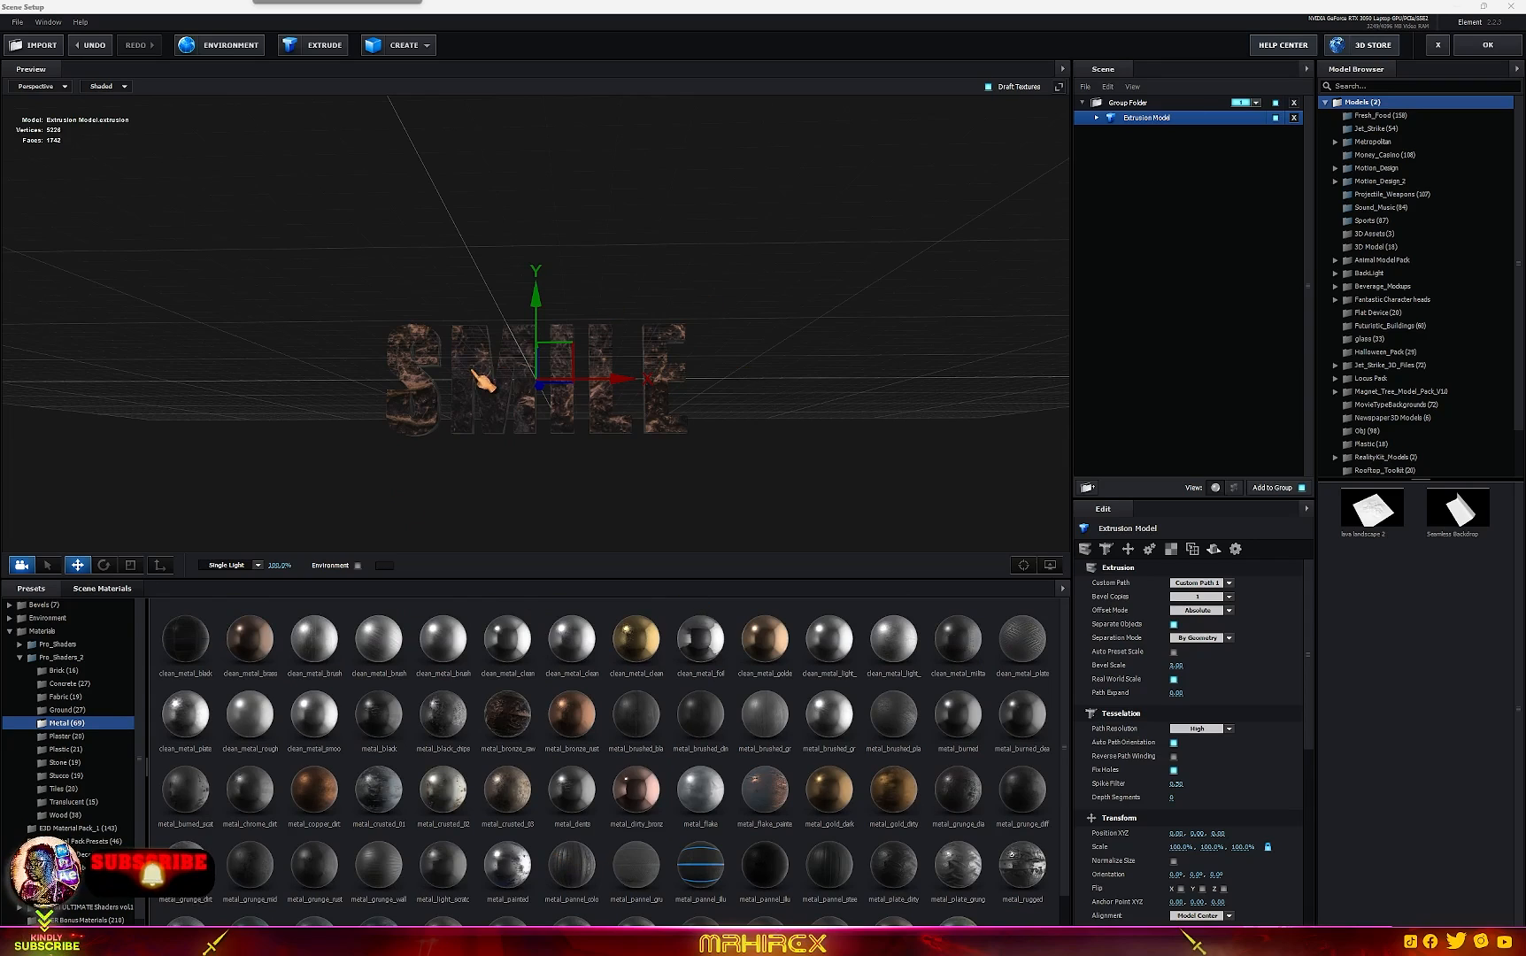
scroll(478, 385, "up", 3)
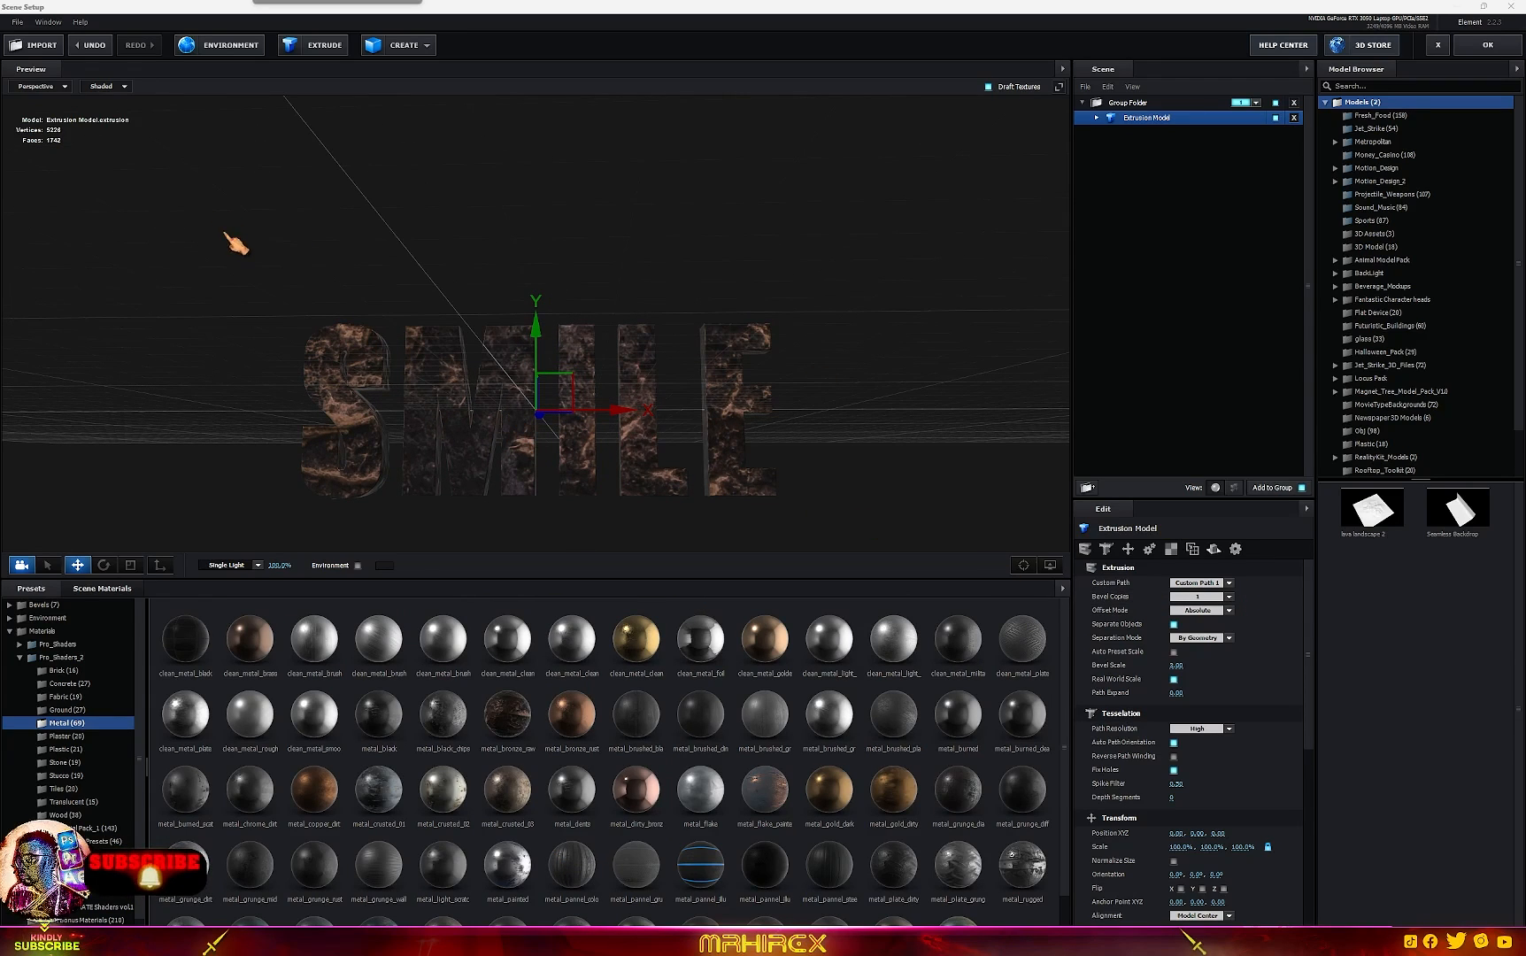
Step: Set the metal_bronze_raw material's Reflectivity color to pure red (FF0000) and accept the Element scene
scroll(1197, 742, "down", 10)
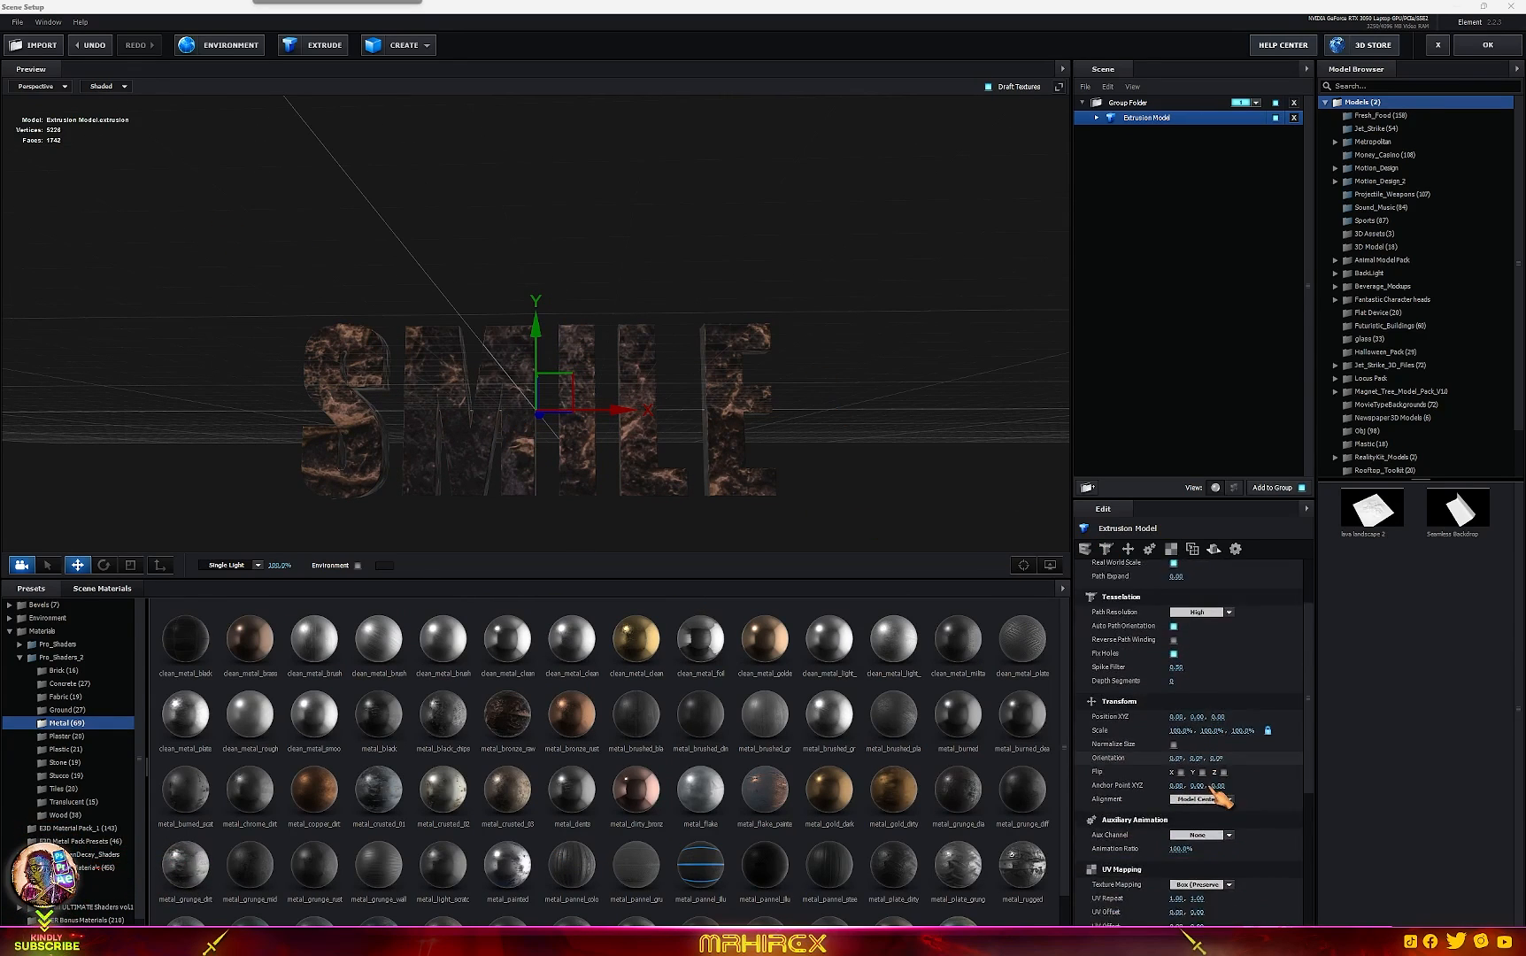
left_click(1096, 118)
left_click(1161, 133)
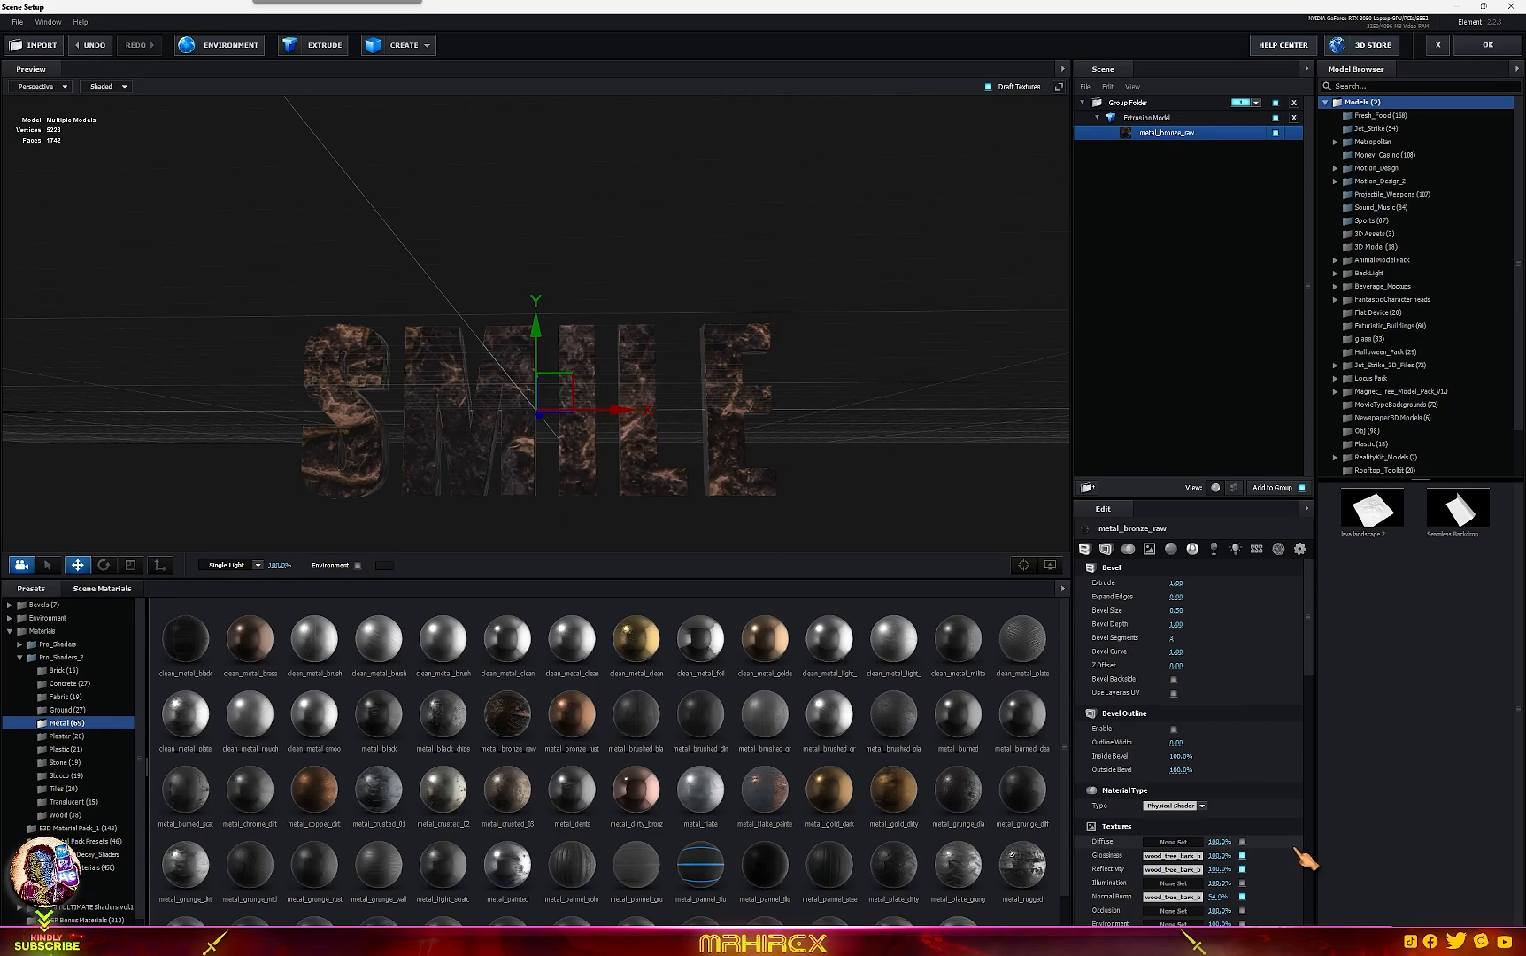
scroll(1257, 836, "down", 10)
scroll(1213, 784, "down", 2)
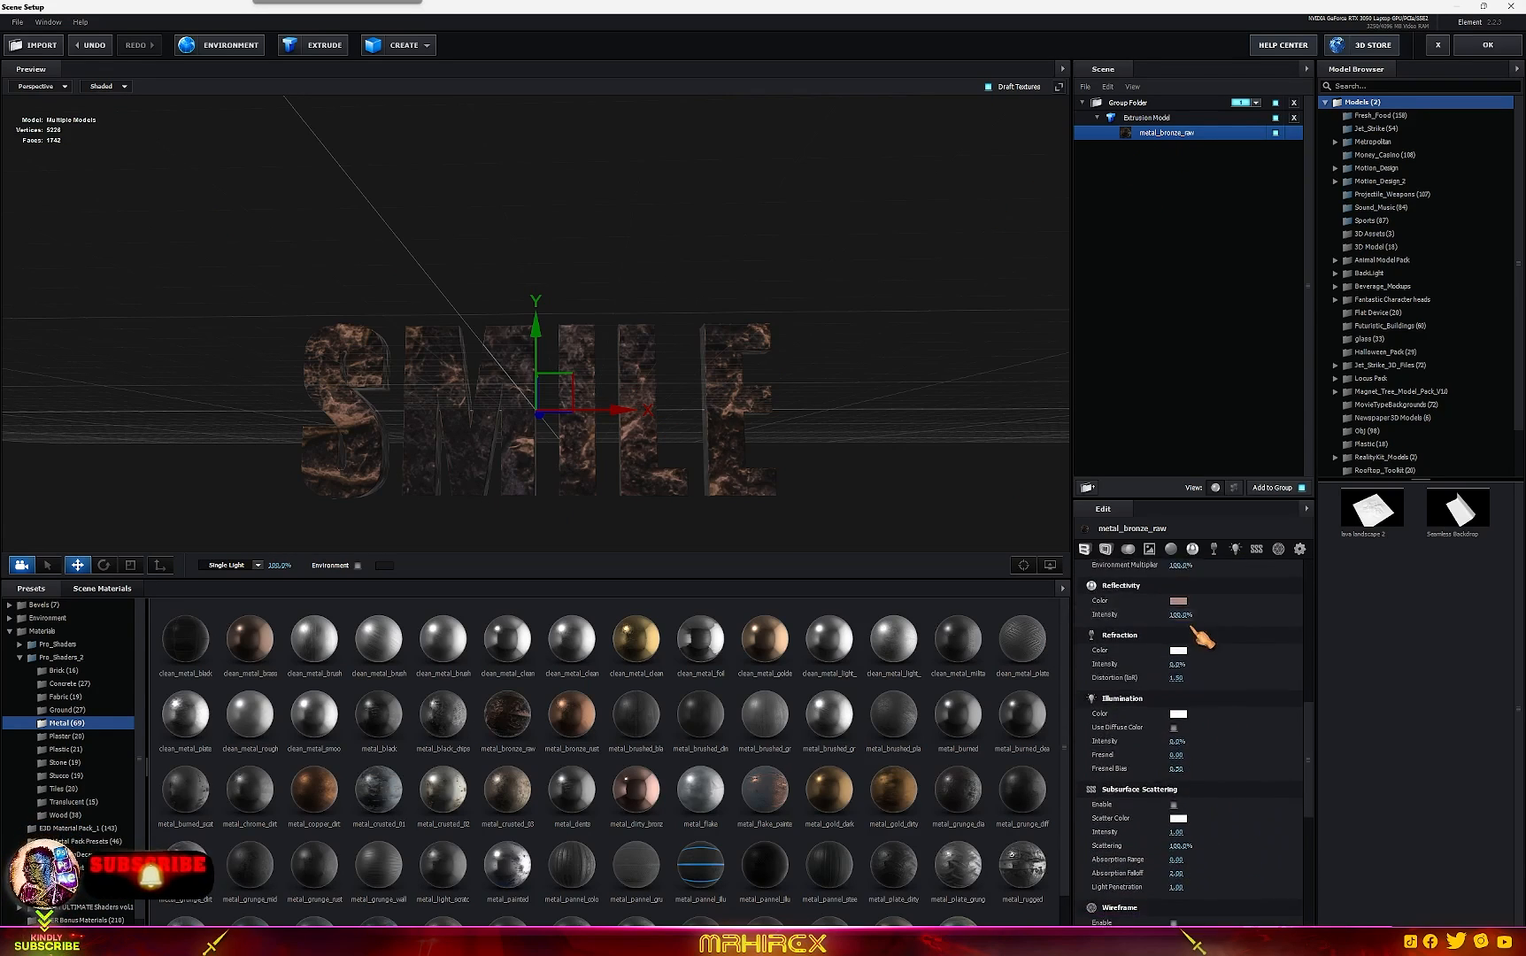
left_click(1179, 564)
left_click_drag(1228, 541, 1241, 471)
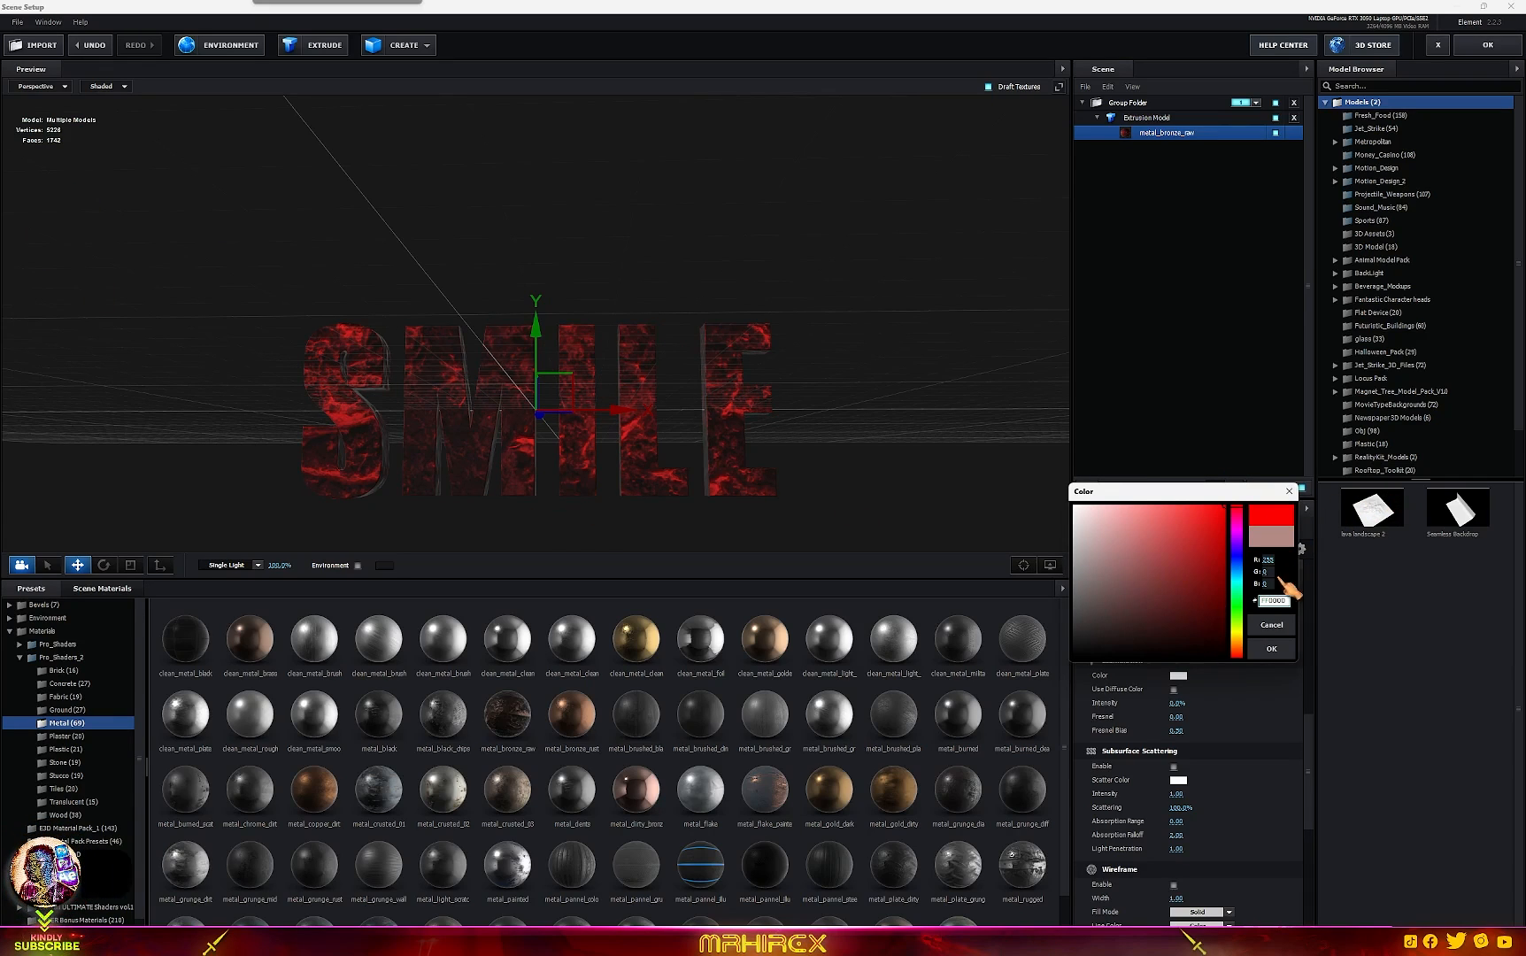
left_click(1271, 648)
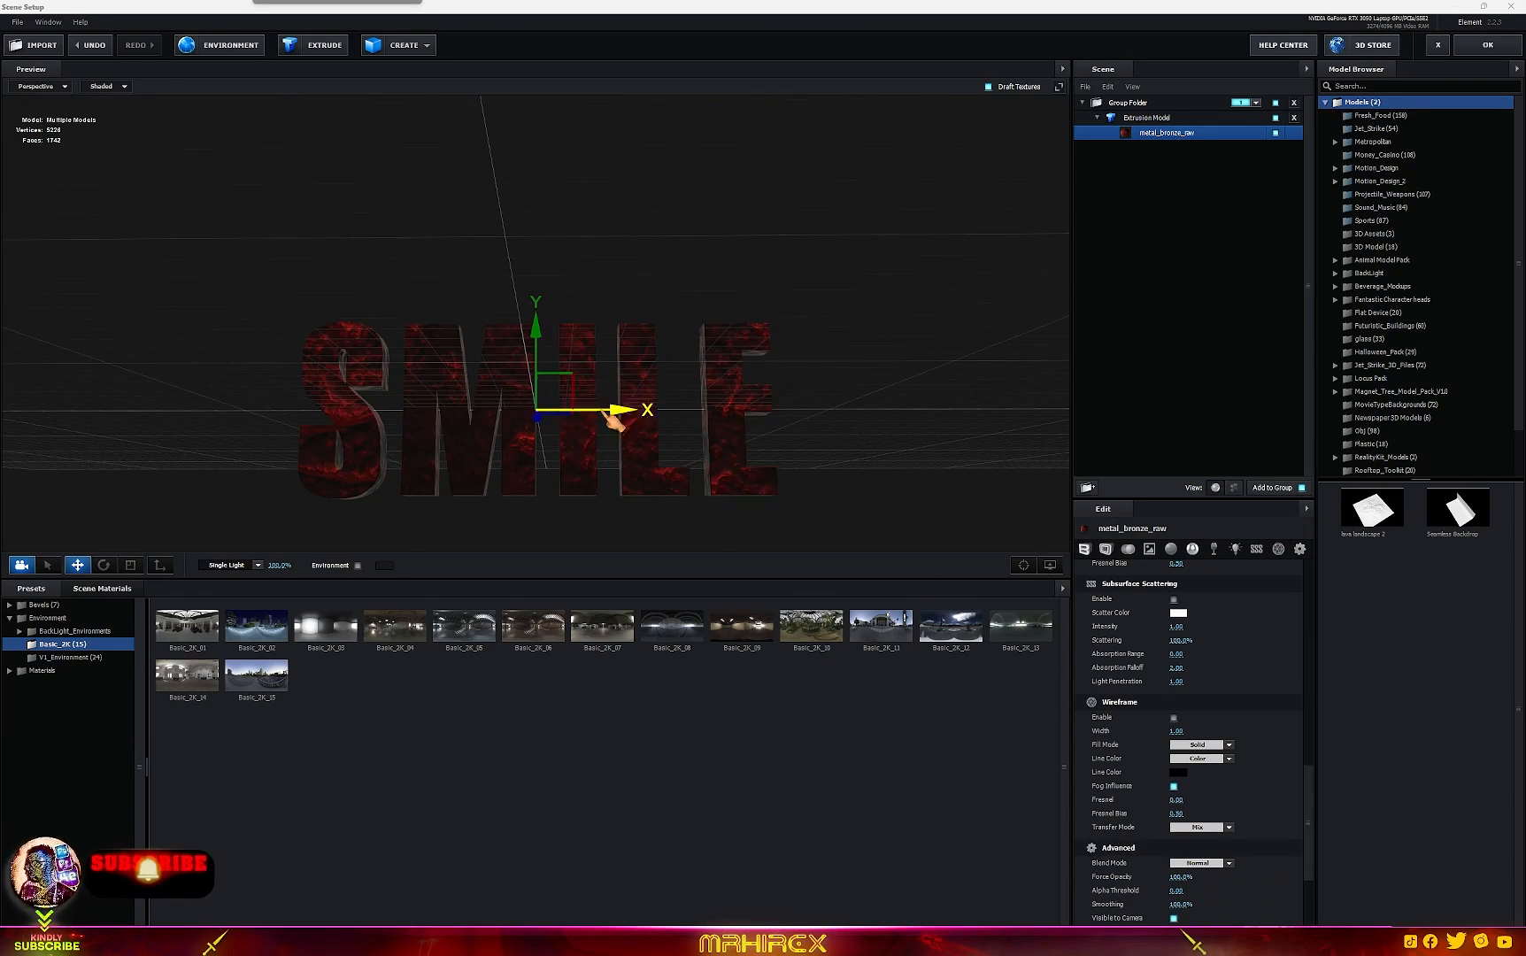
left_click(1488, 45)
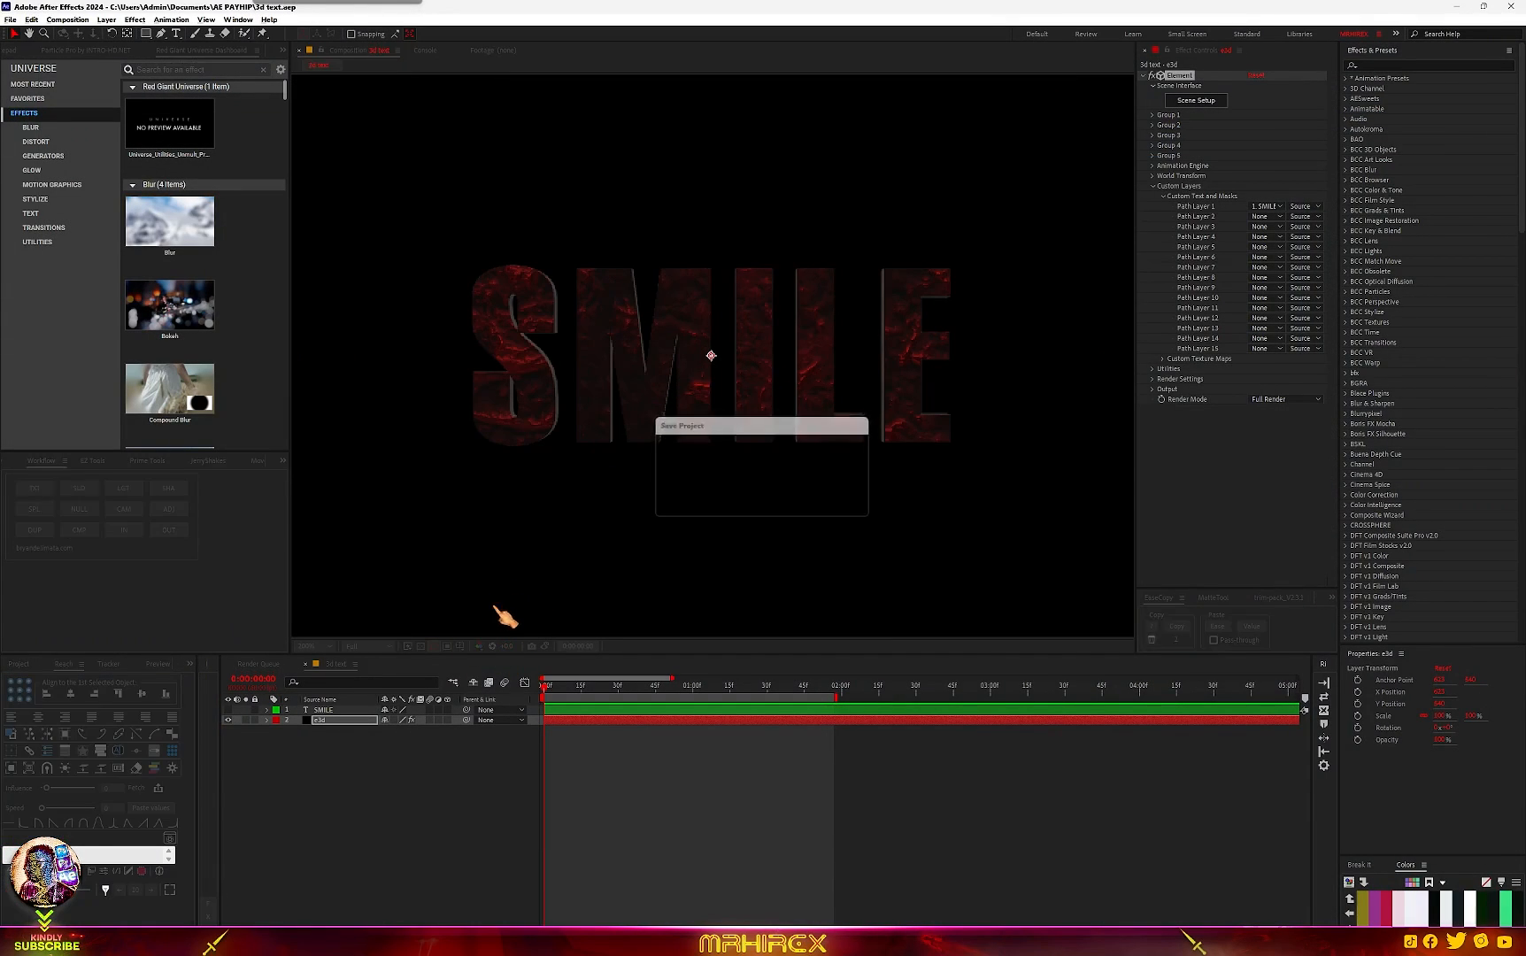
Step: Add a spot light named Spot Light 1 and shift it along its X axis toward the letter M
right_click(330, 786)
mouse_move(412, 643)
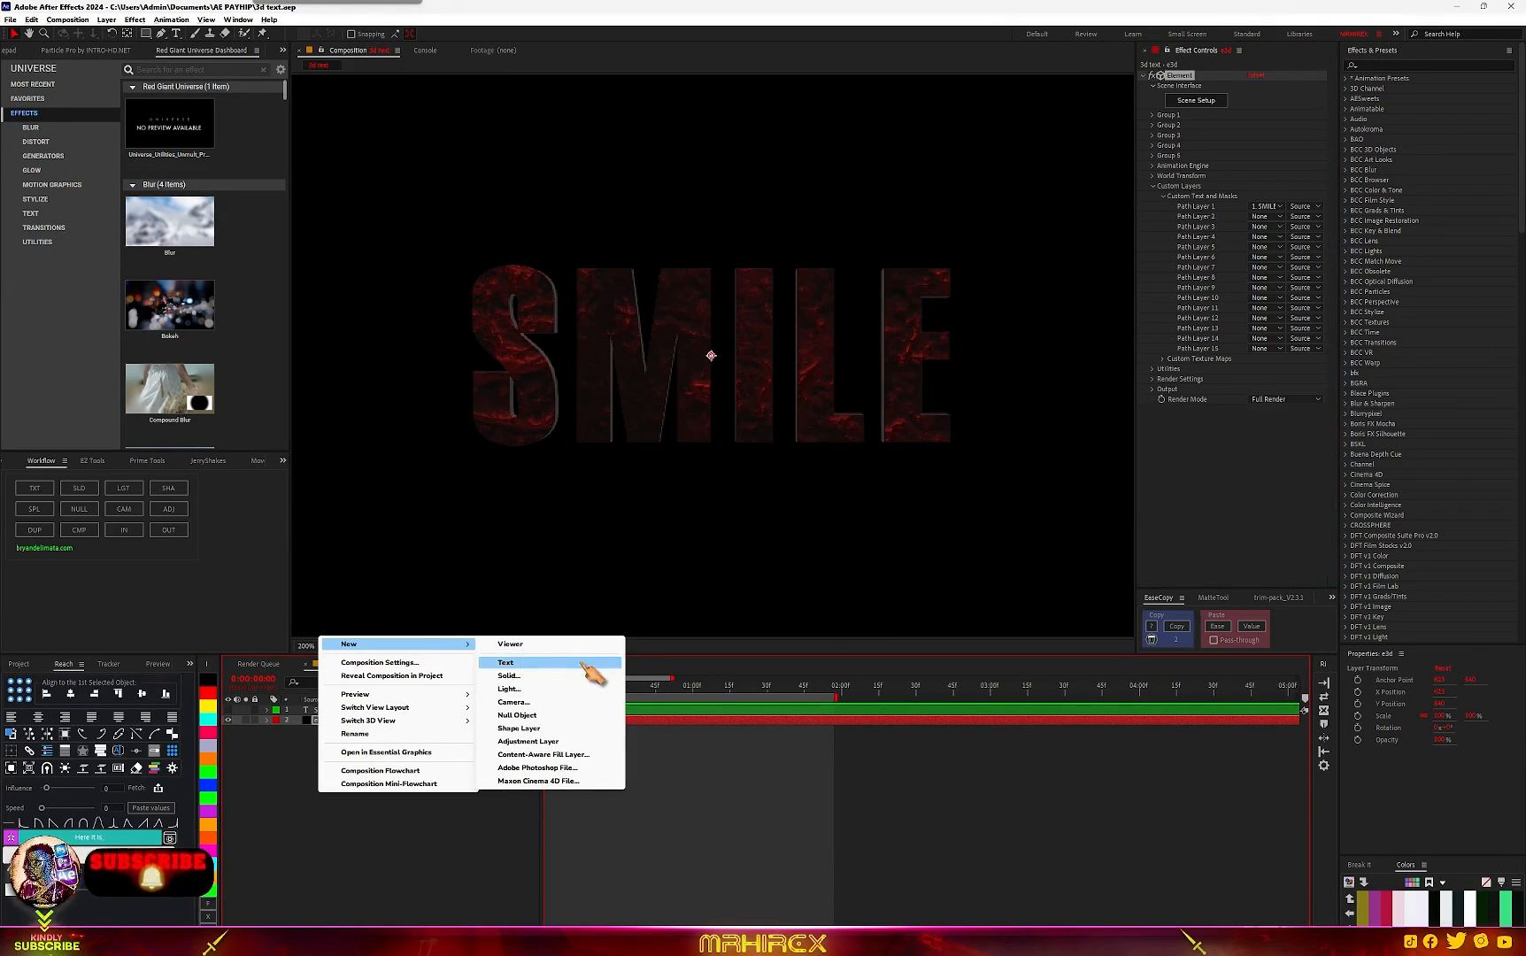
left_click(529, 689)
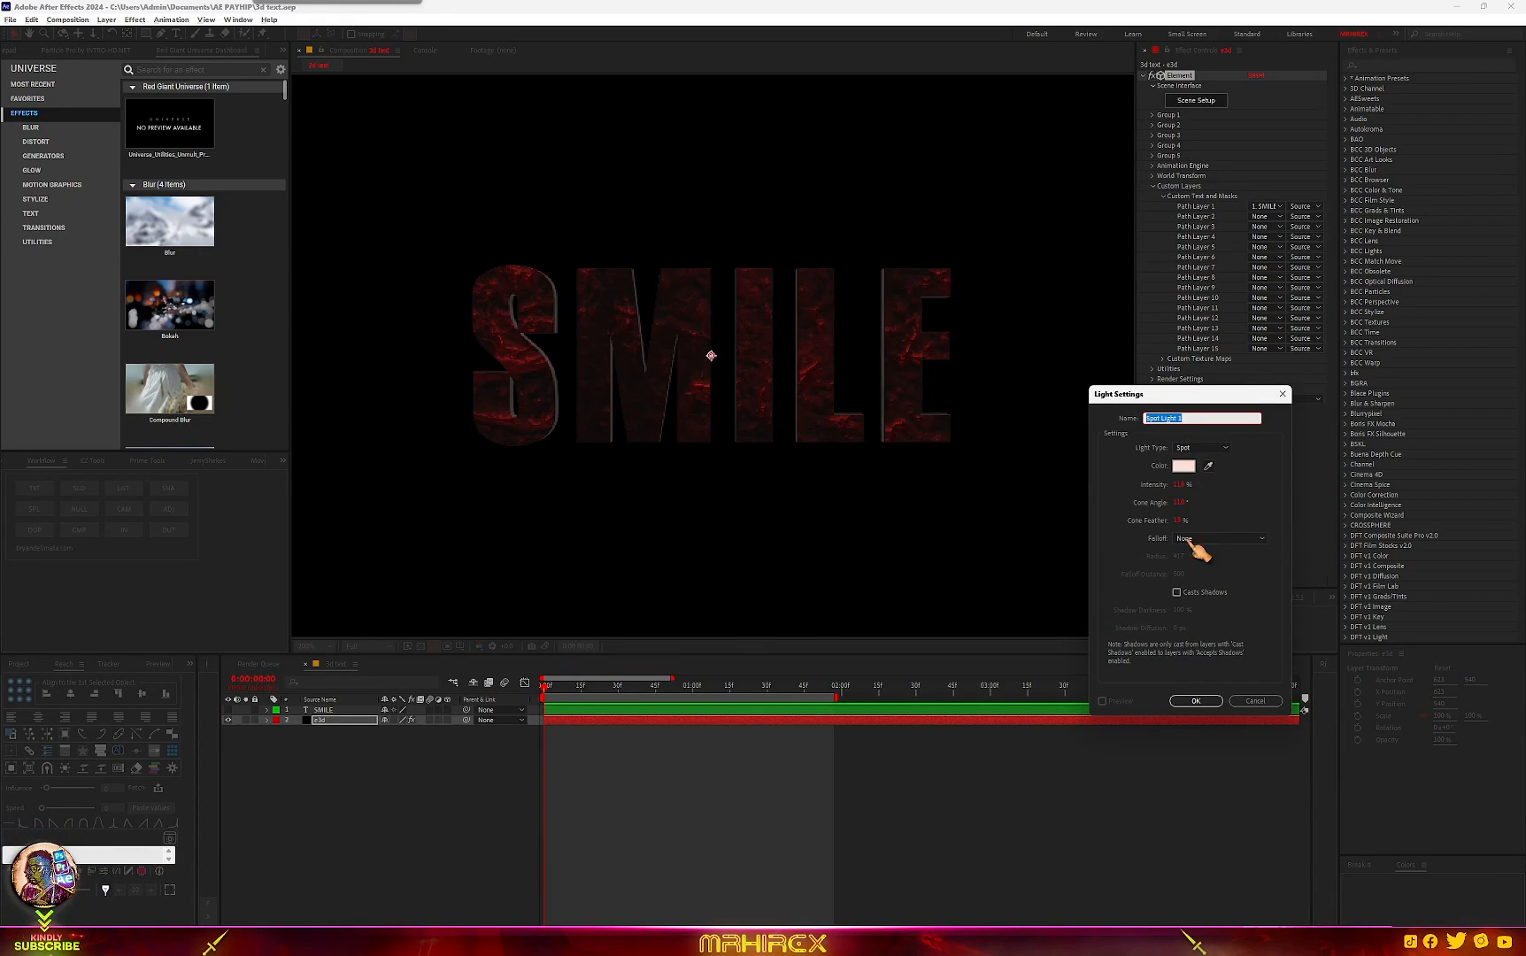
left_click(1195, 700)
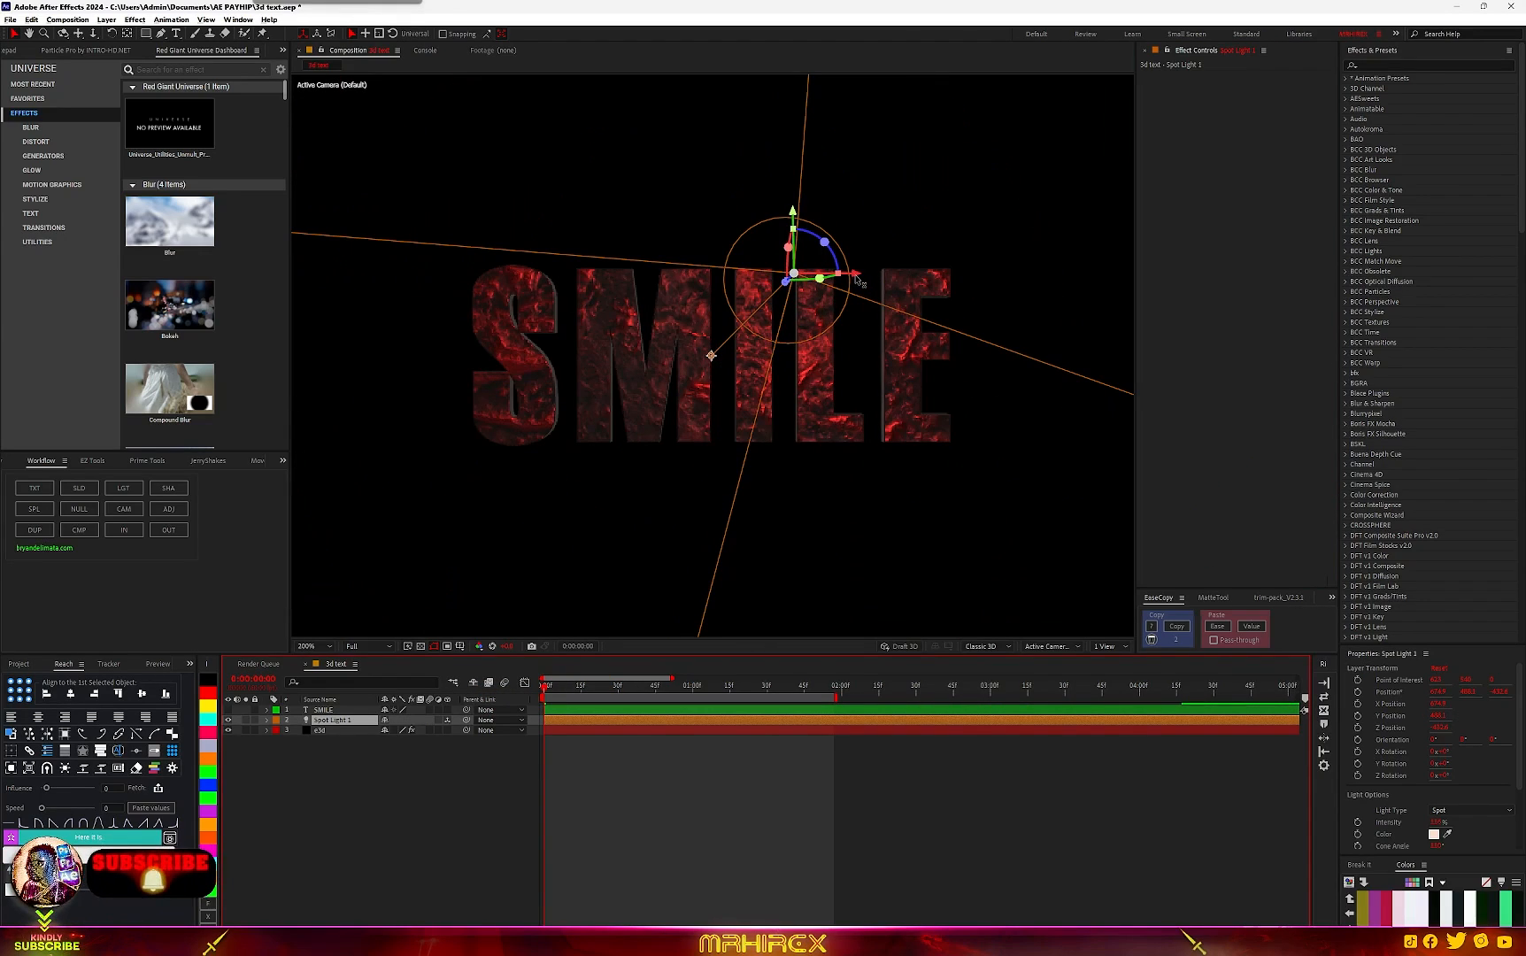
left_click_drag(853, 278, 763, 278)
scroll(733, 389, "down", 3)
scroll(746, 400, "up", 3)
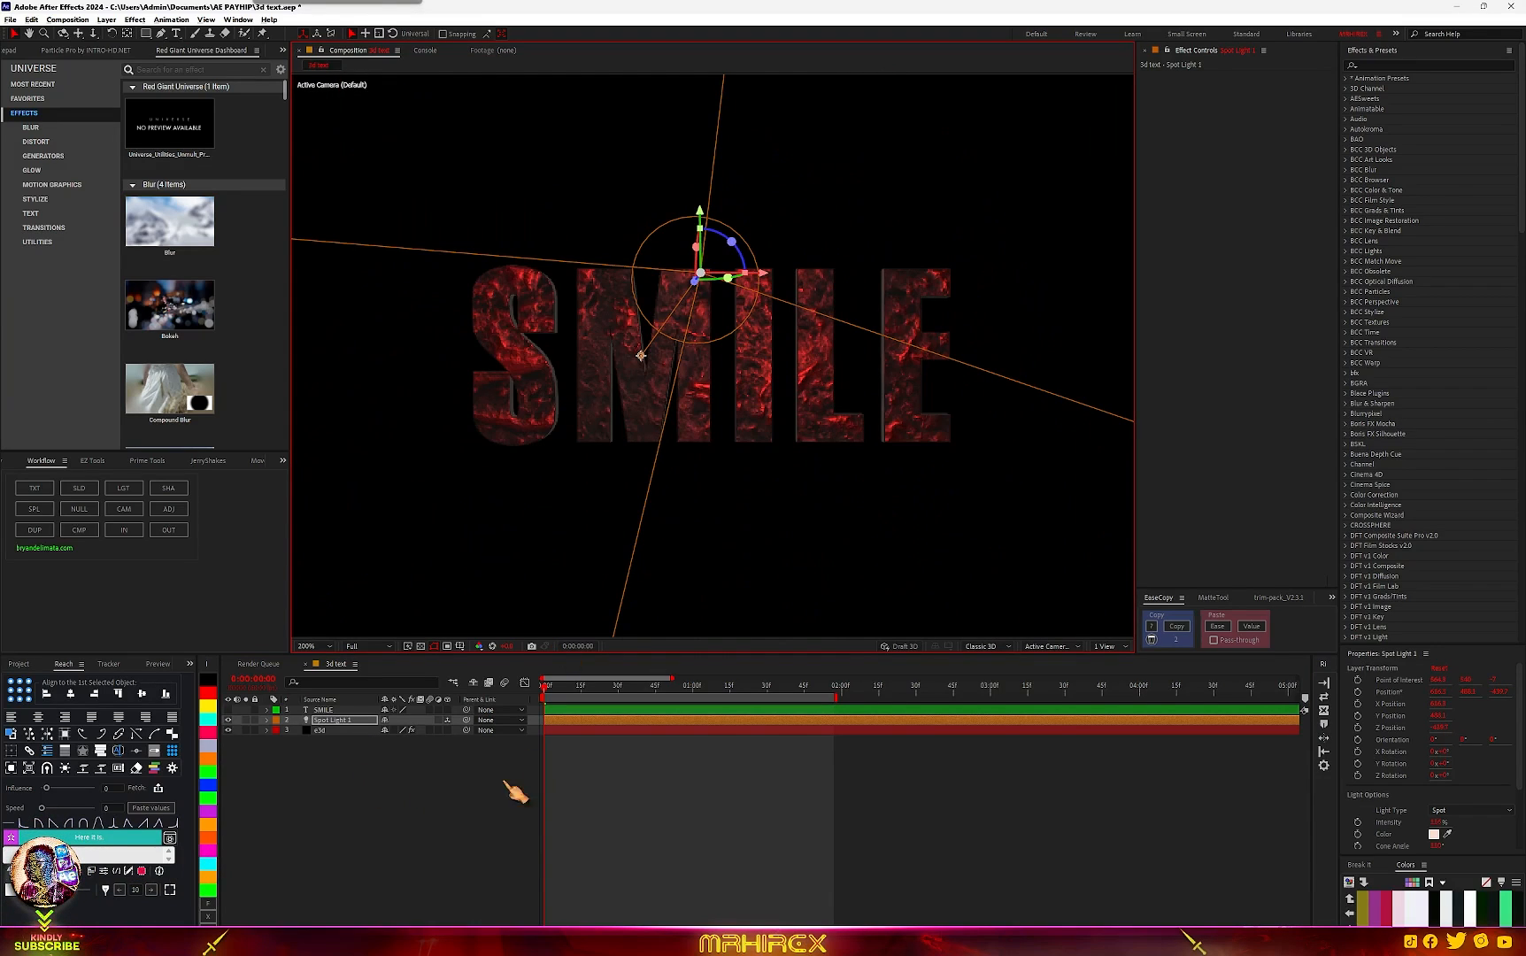
Step: Enable Multi-Object for Group 1 under Particle Look in the e3d layer's Element effect
left_click(329, 732)
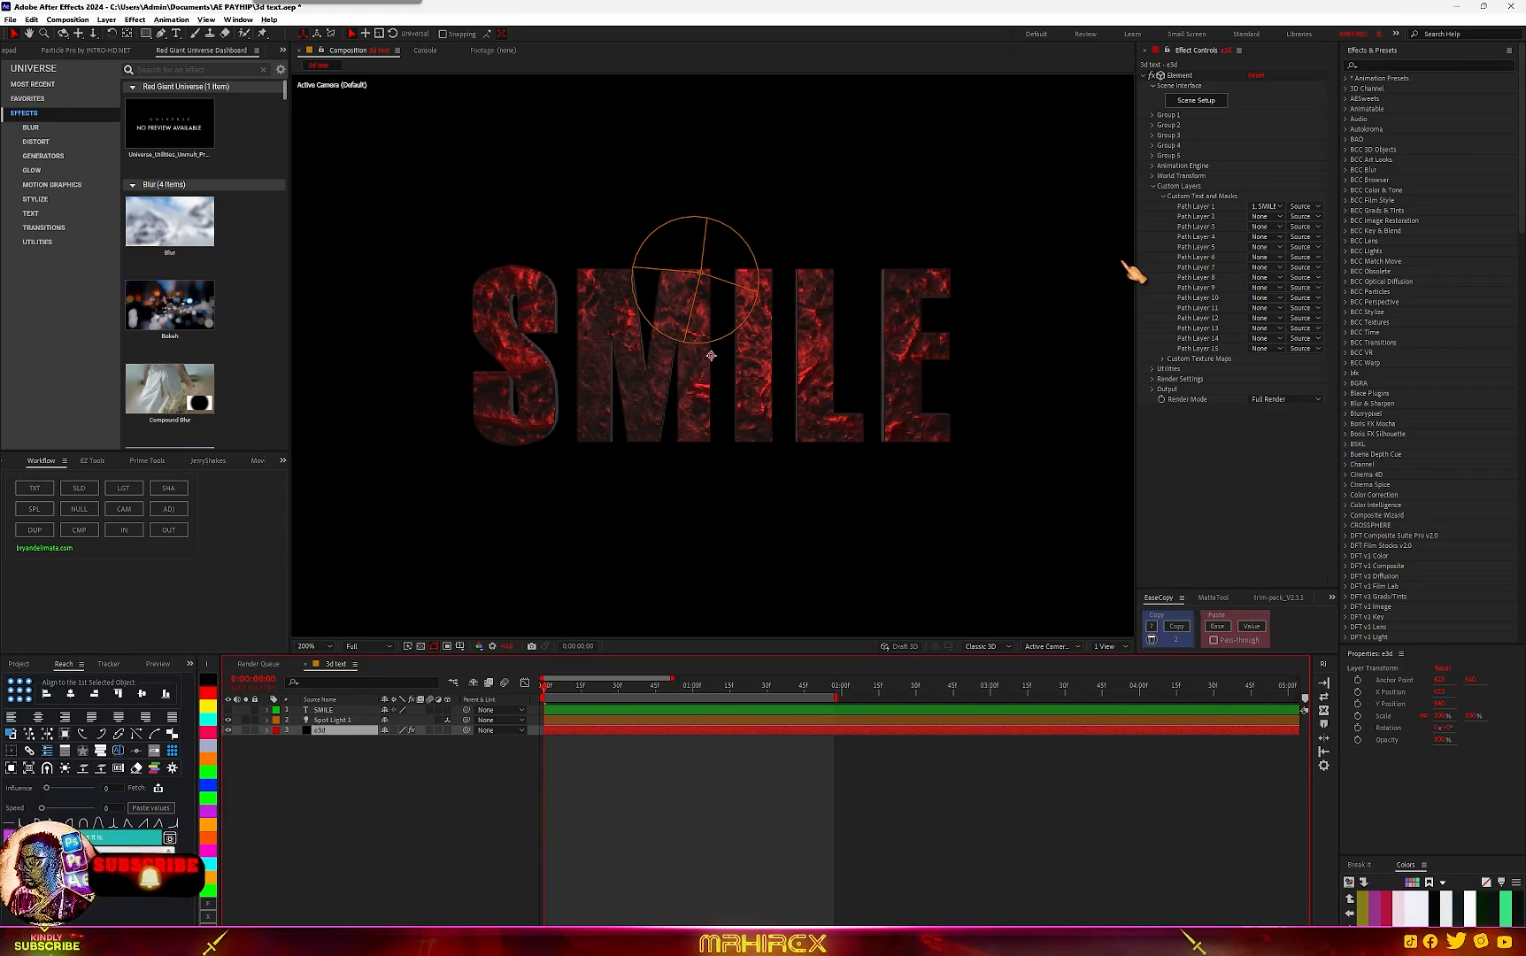
left_click(1165, 122)
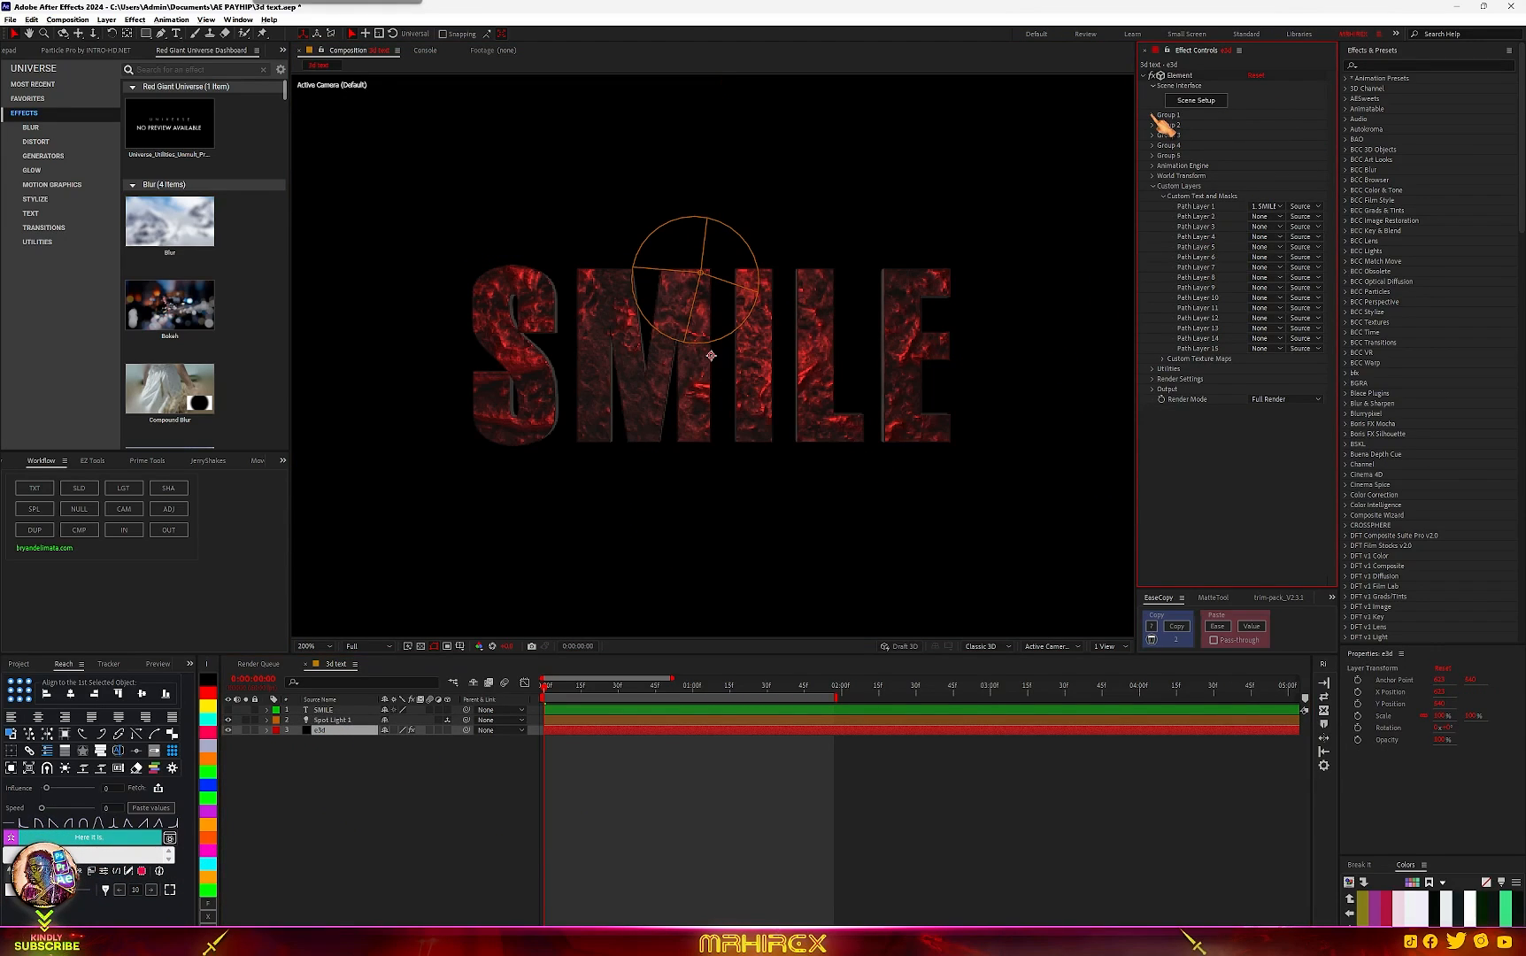
left_click(1153, 115)
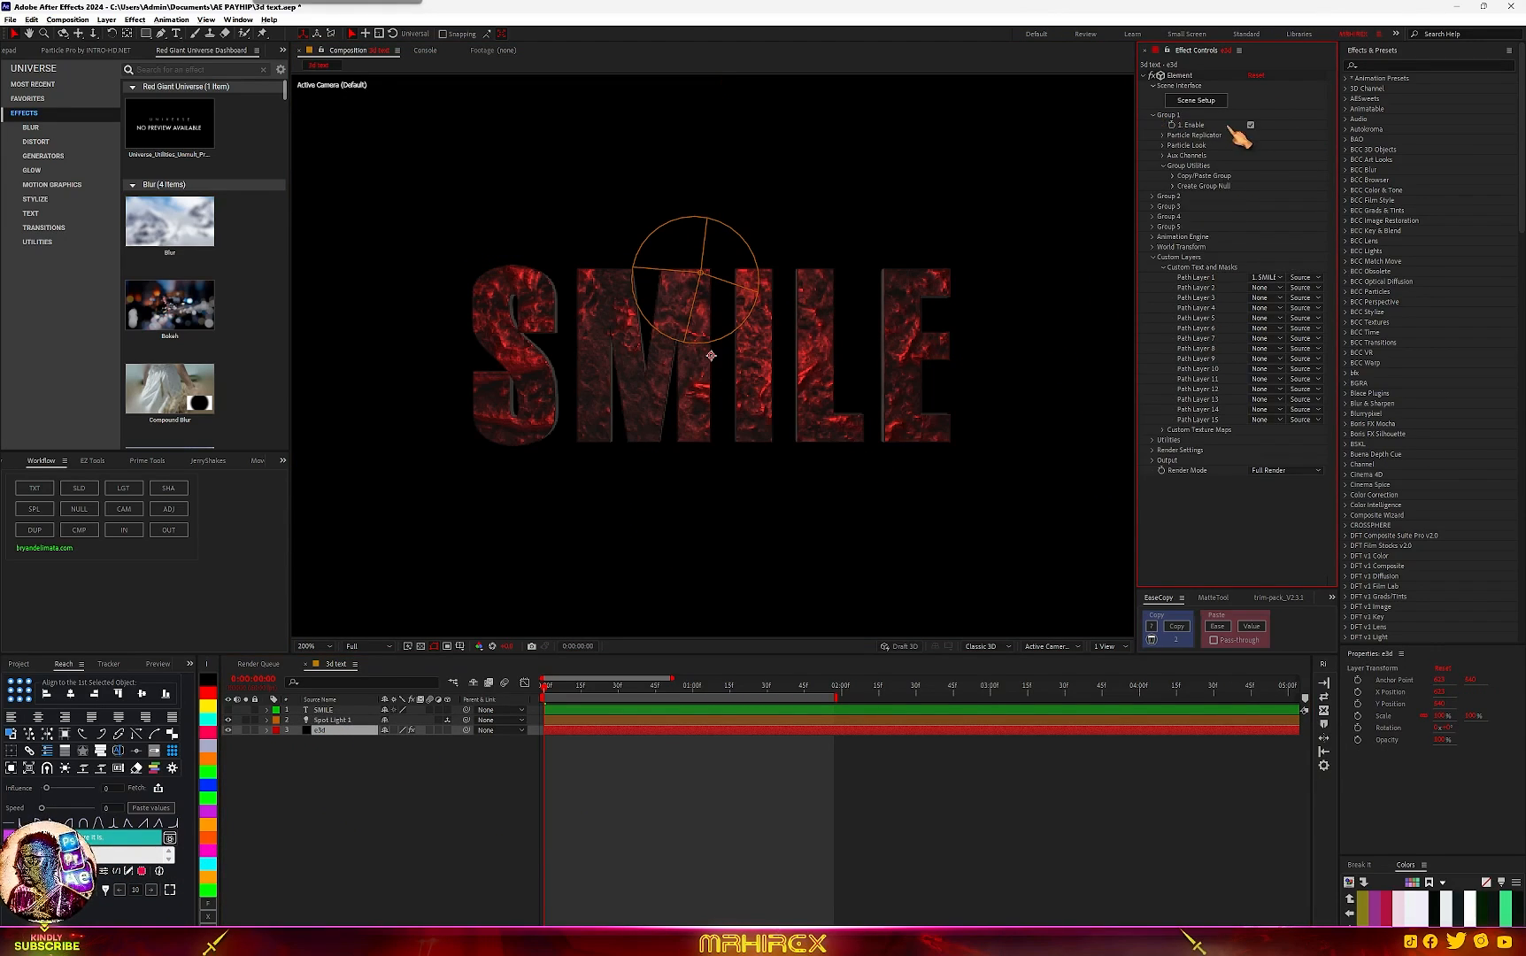
left_click(1163, 146)
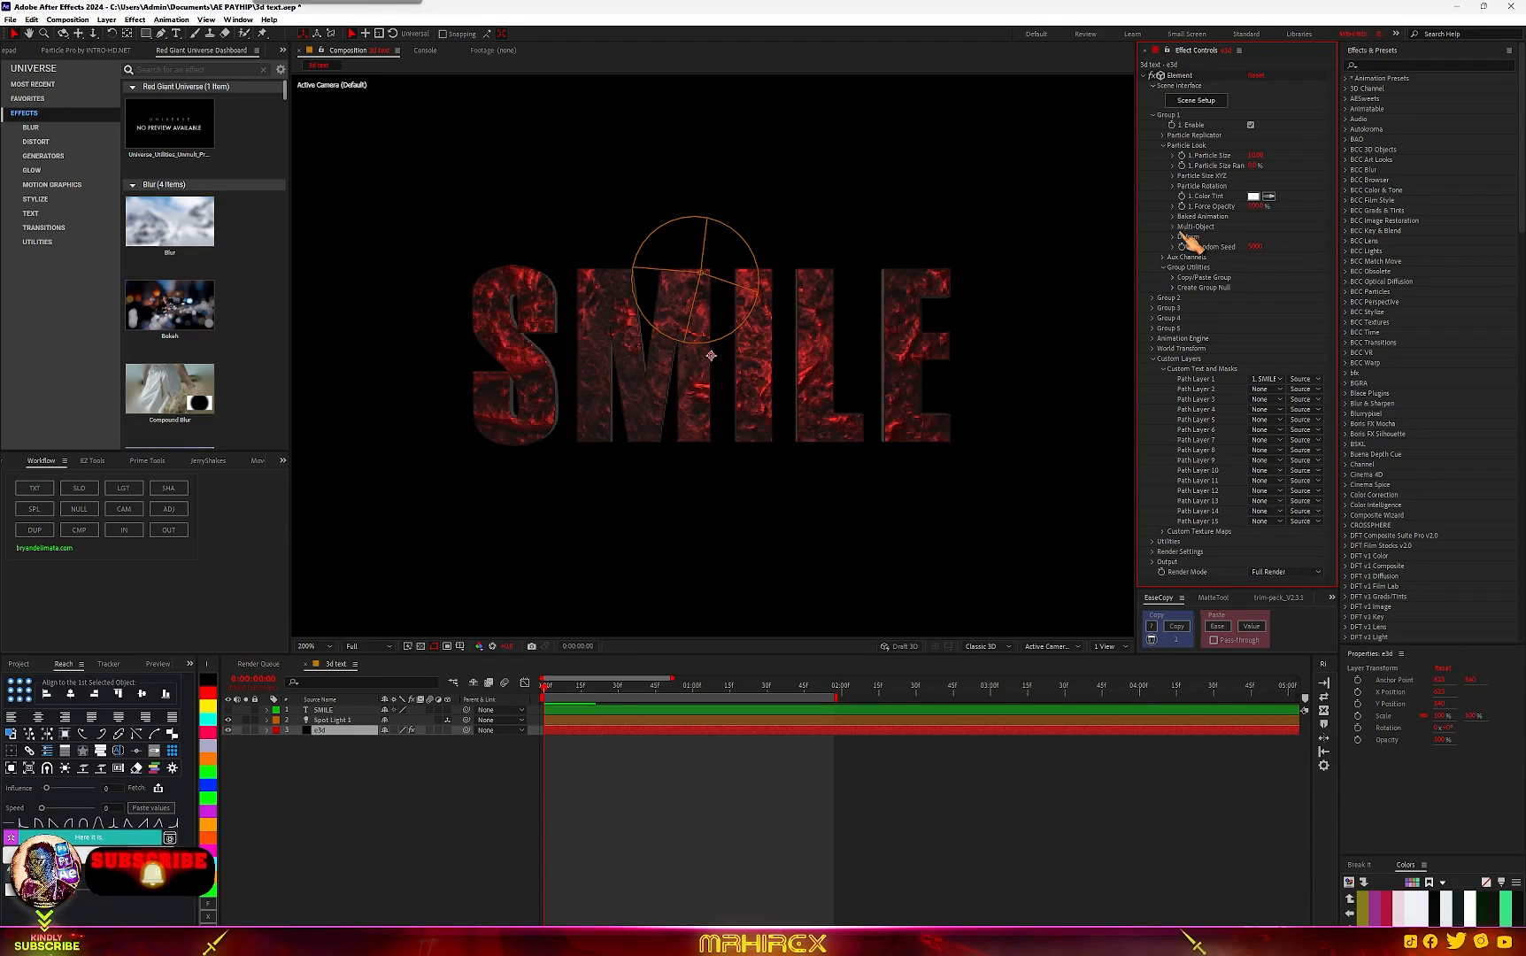
left_click(1173, 227)
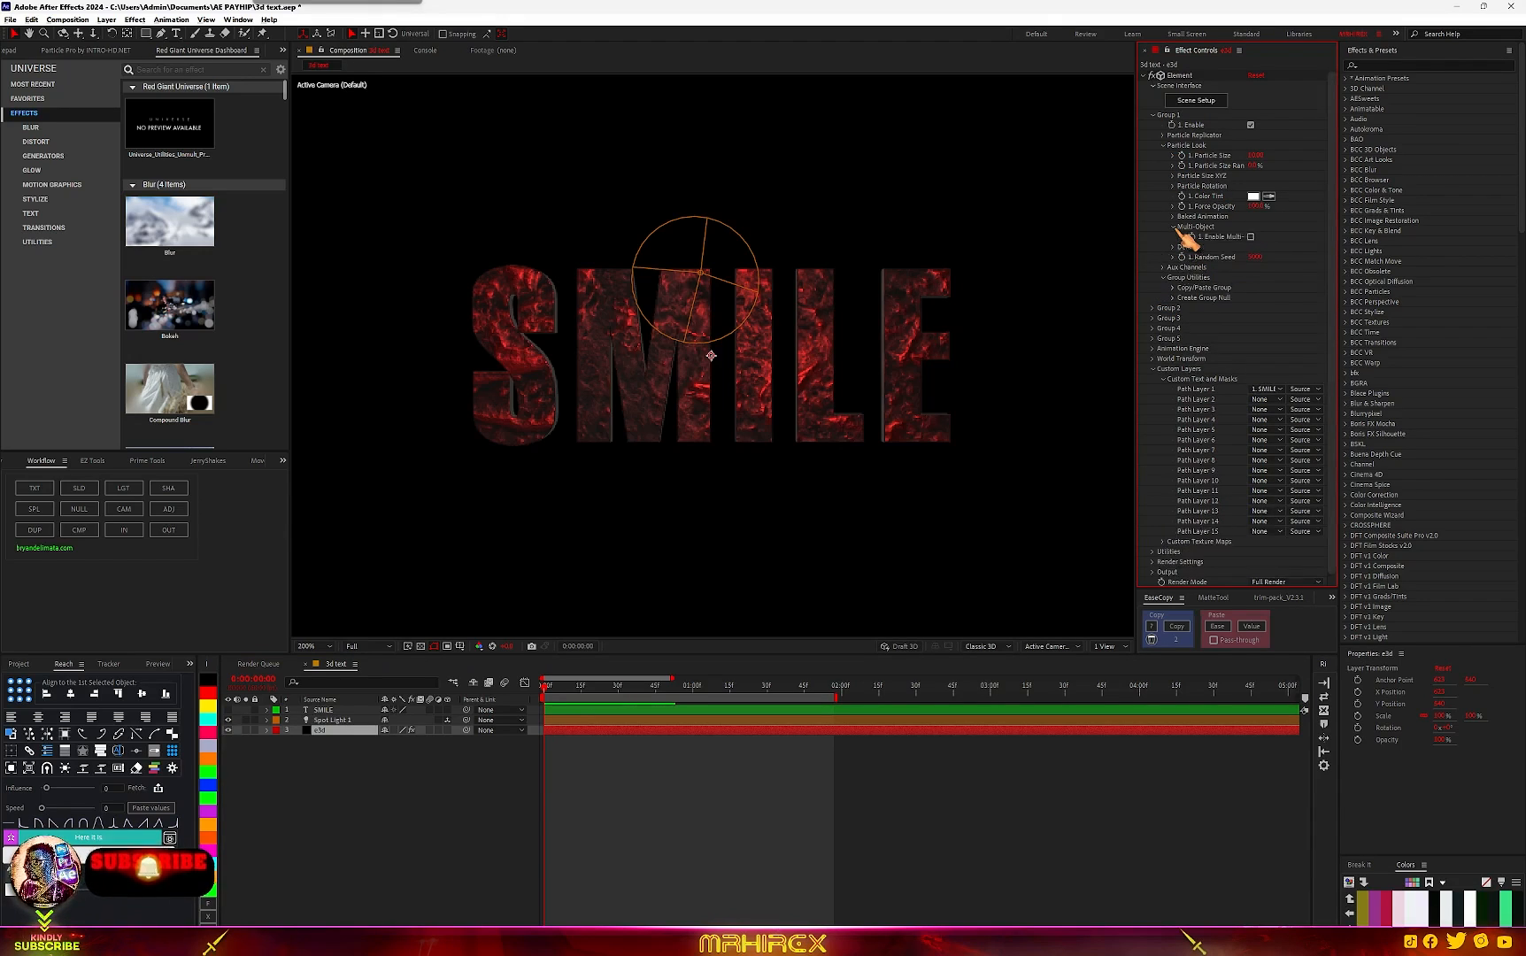
left_click(1251, 236)
Step: Enable Element's Animation Engine from Group 1 to Group 2 and raise its Animation percentage partway, until the letter S is hidden
scroll(1222, 469, "down", 3)
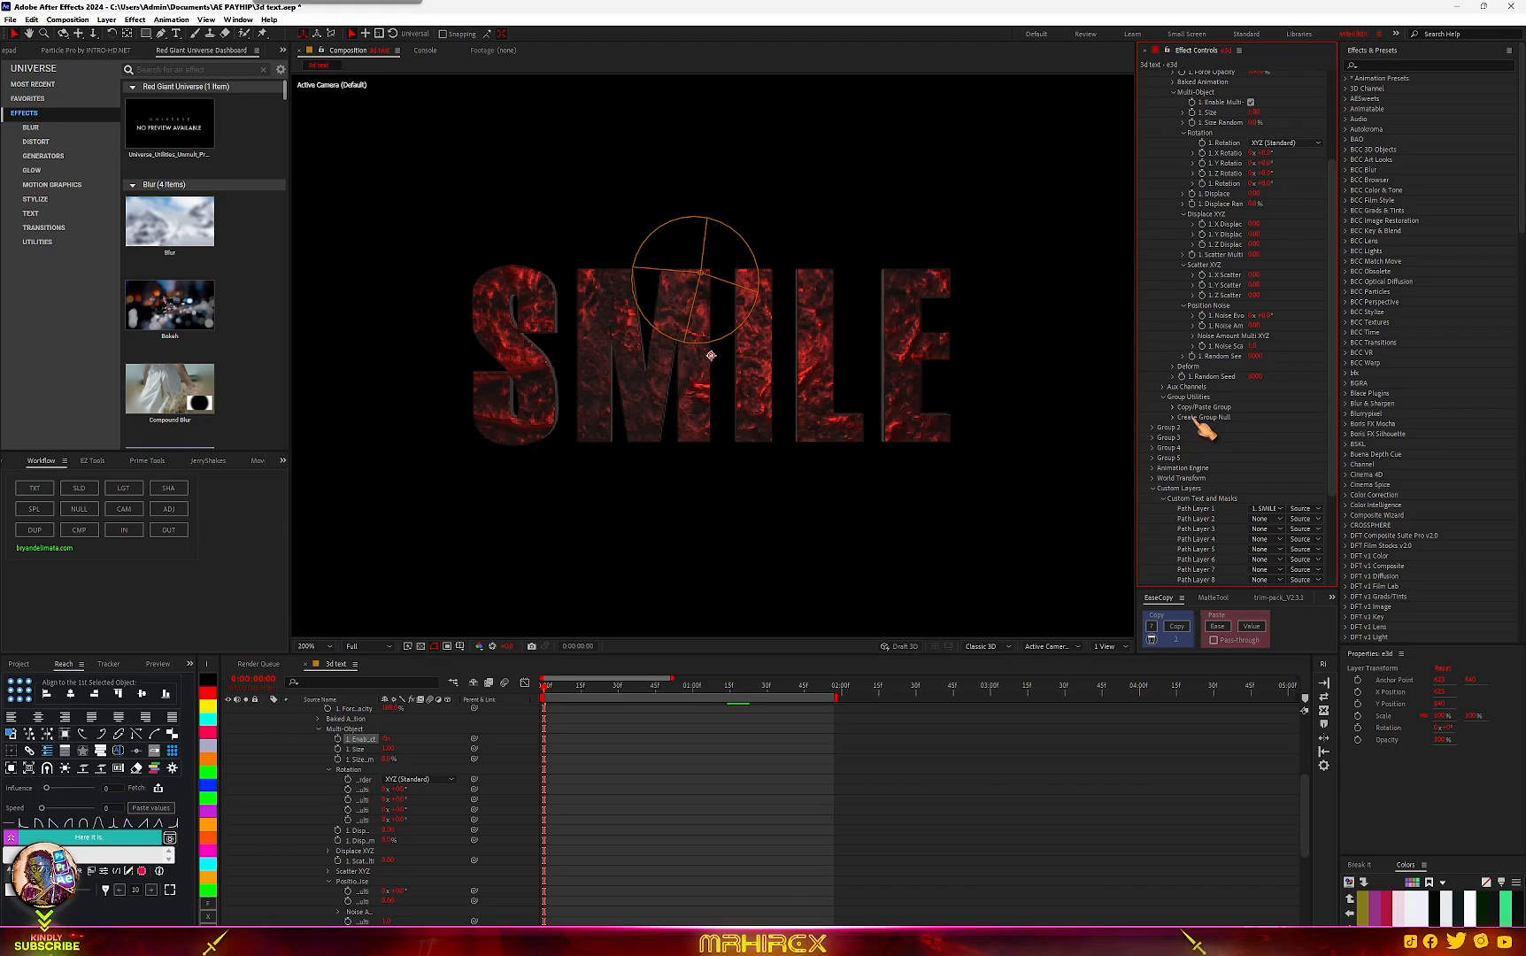
left_click(1153, 468)
scroll(1168, 478, "down", 1)
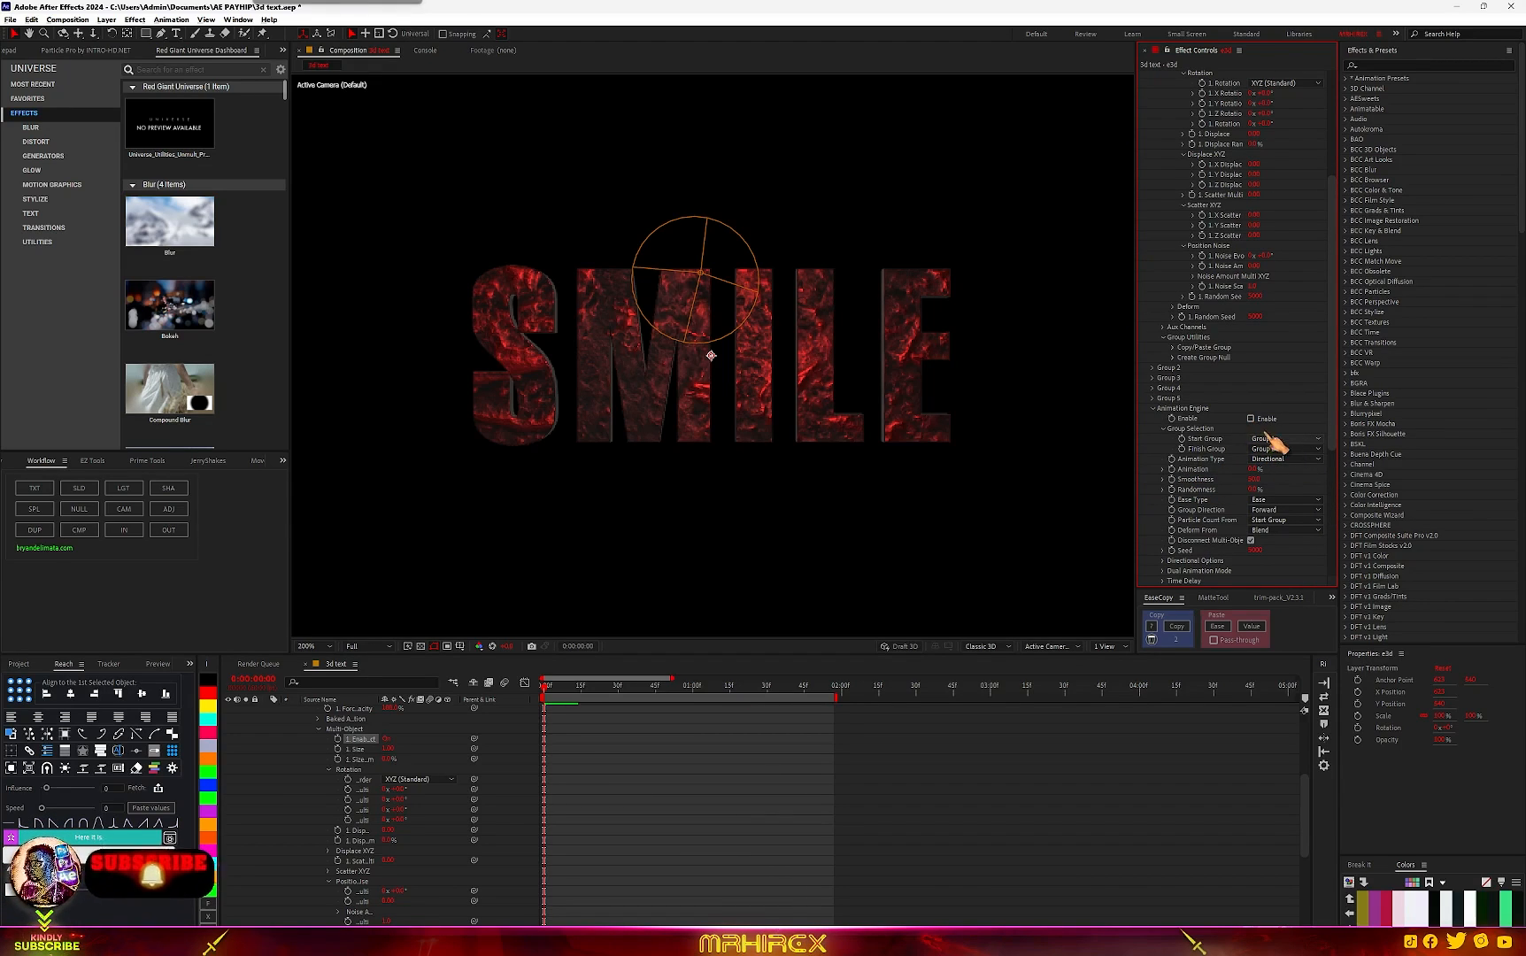
left_click(1252, 420)
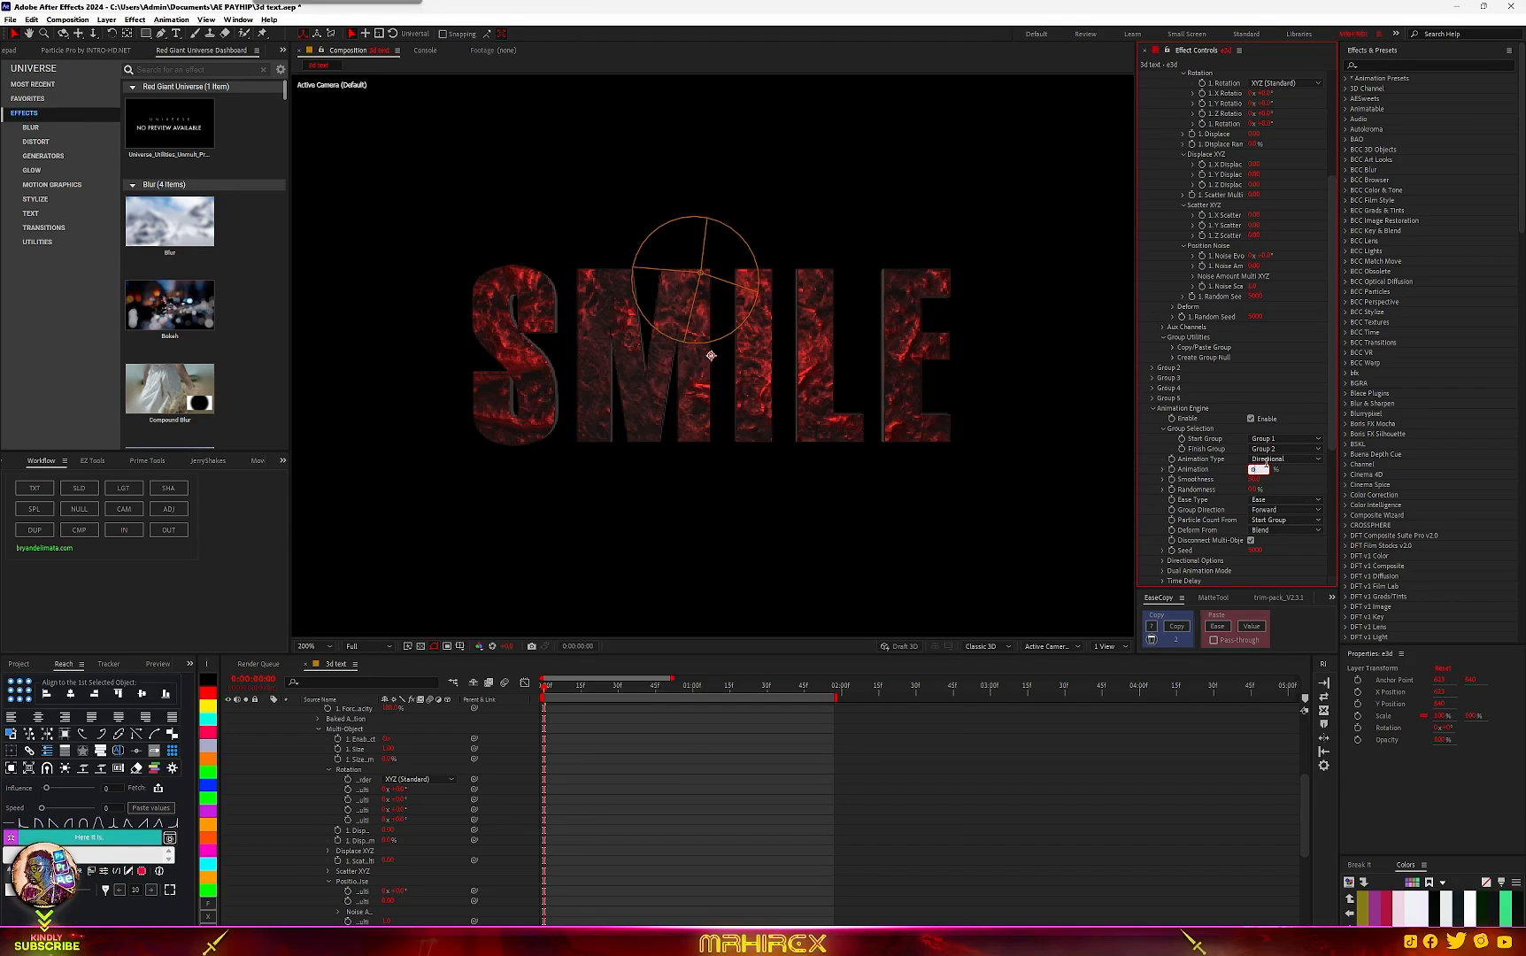
mouse_move(1266, 465)
left_mouse_down()
mouse_move(1254, 466)
mouse_move(1267, 465)
left_mouse_up()
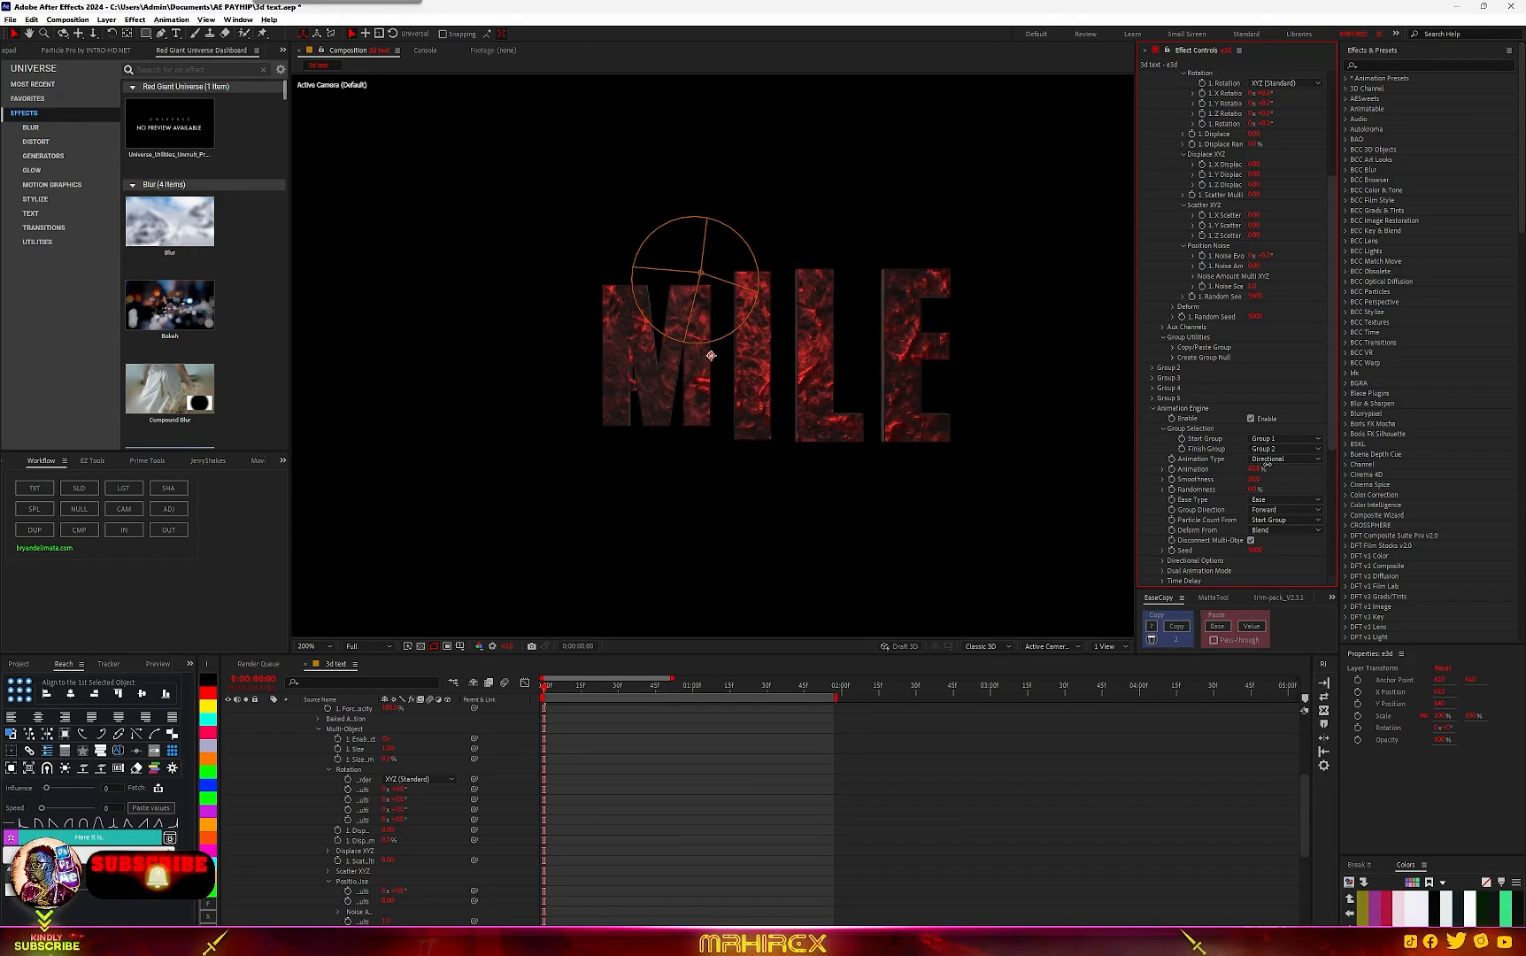
scroll(1278, 386, "up", 5)
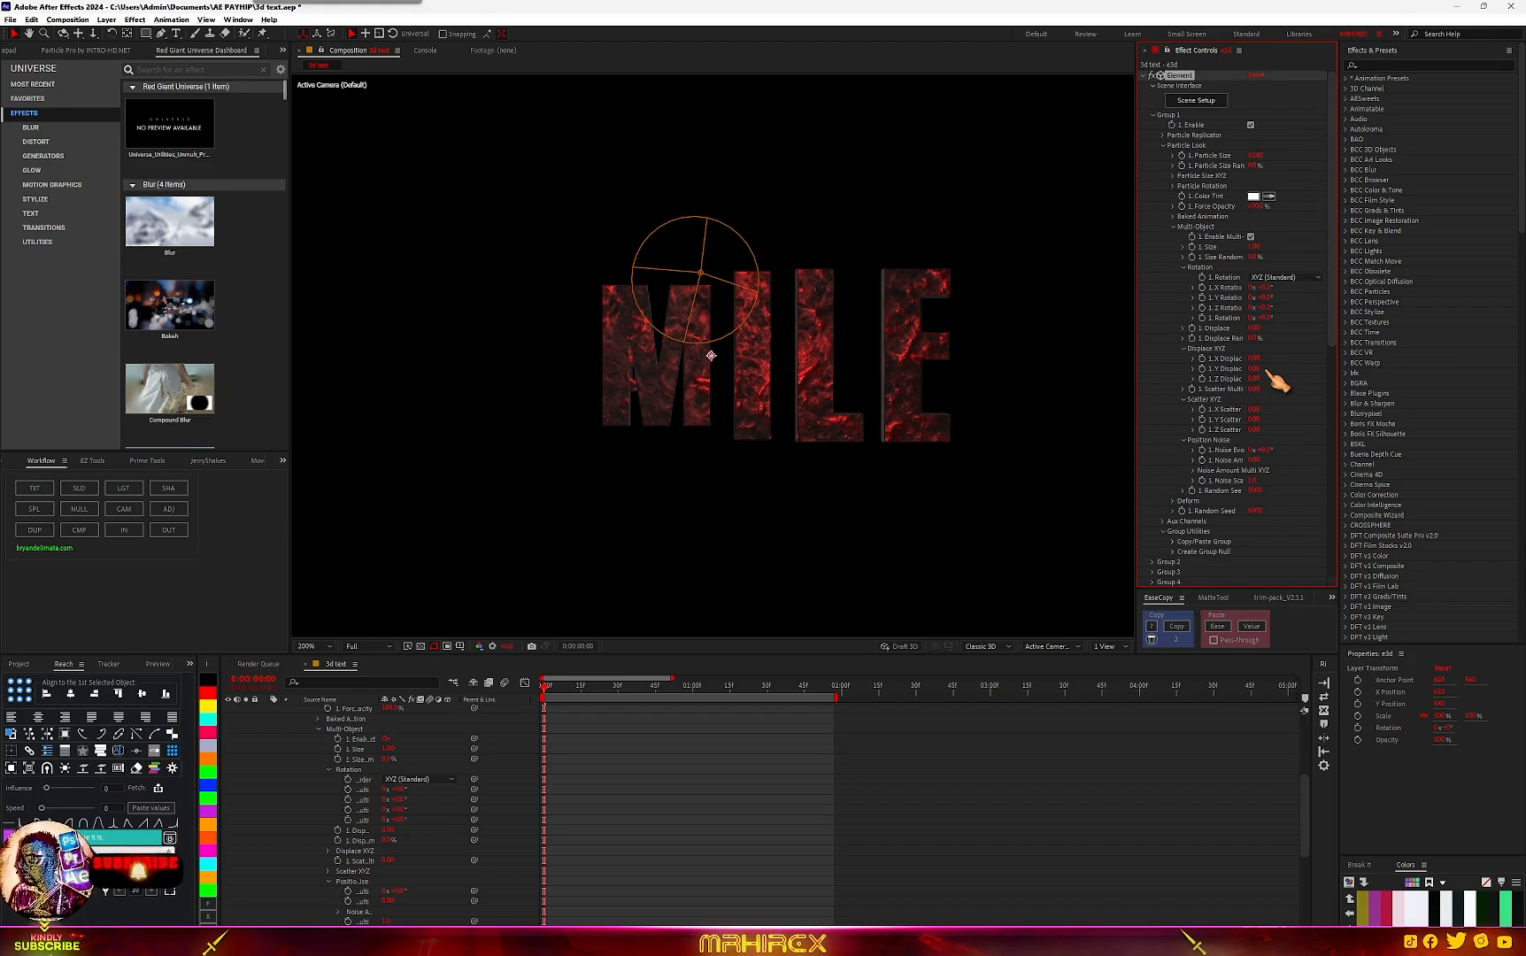
Step: Turn Multi-Object off for Group 1 to compare the whole text with the separate letters, and turn it back on
left_click(1250, 236)
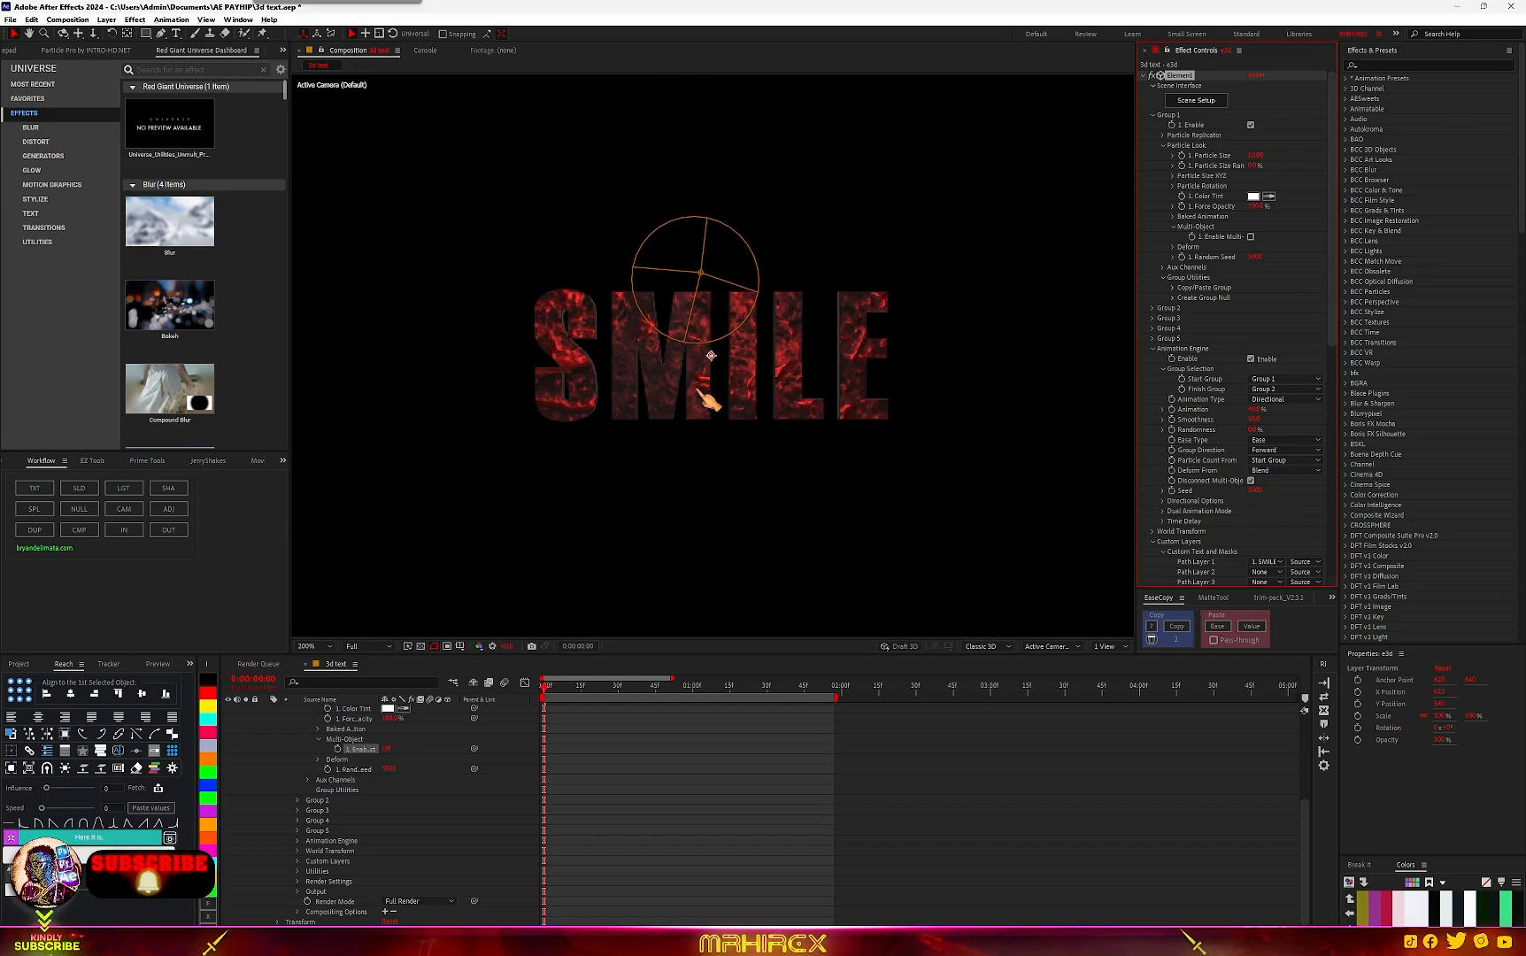
key("period")
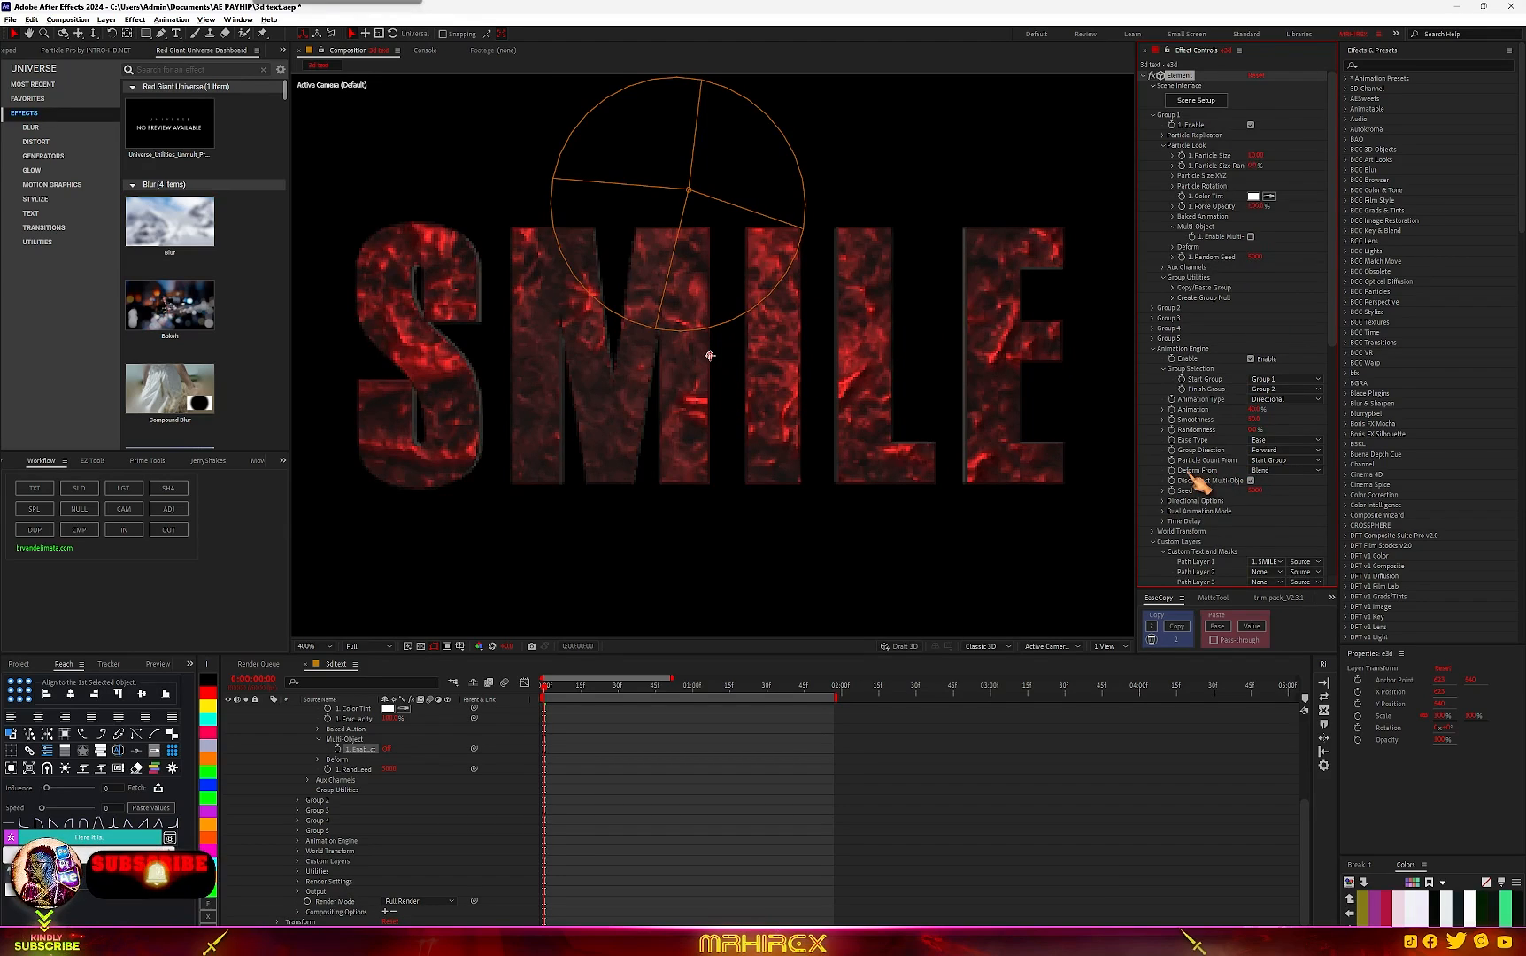
scroll(1222, 492, "down", 2)
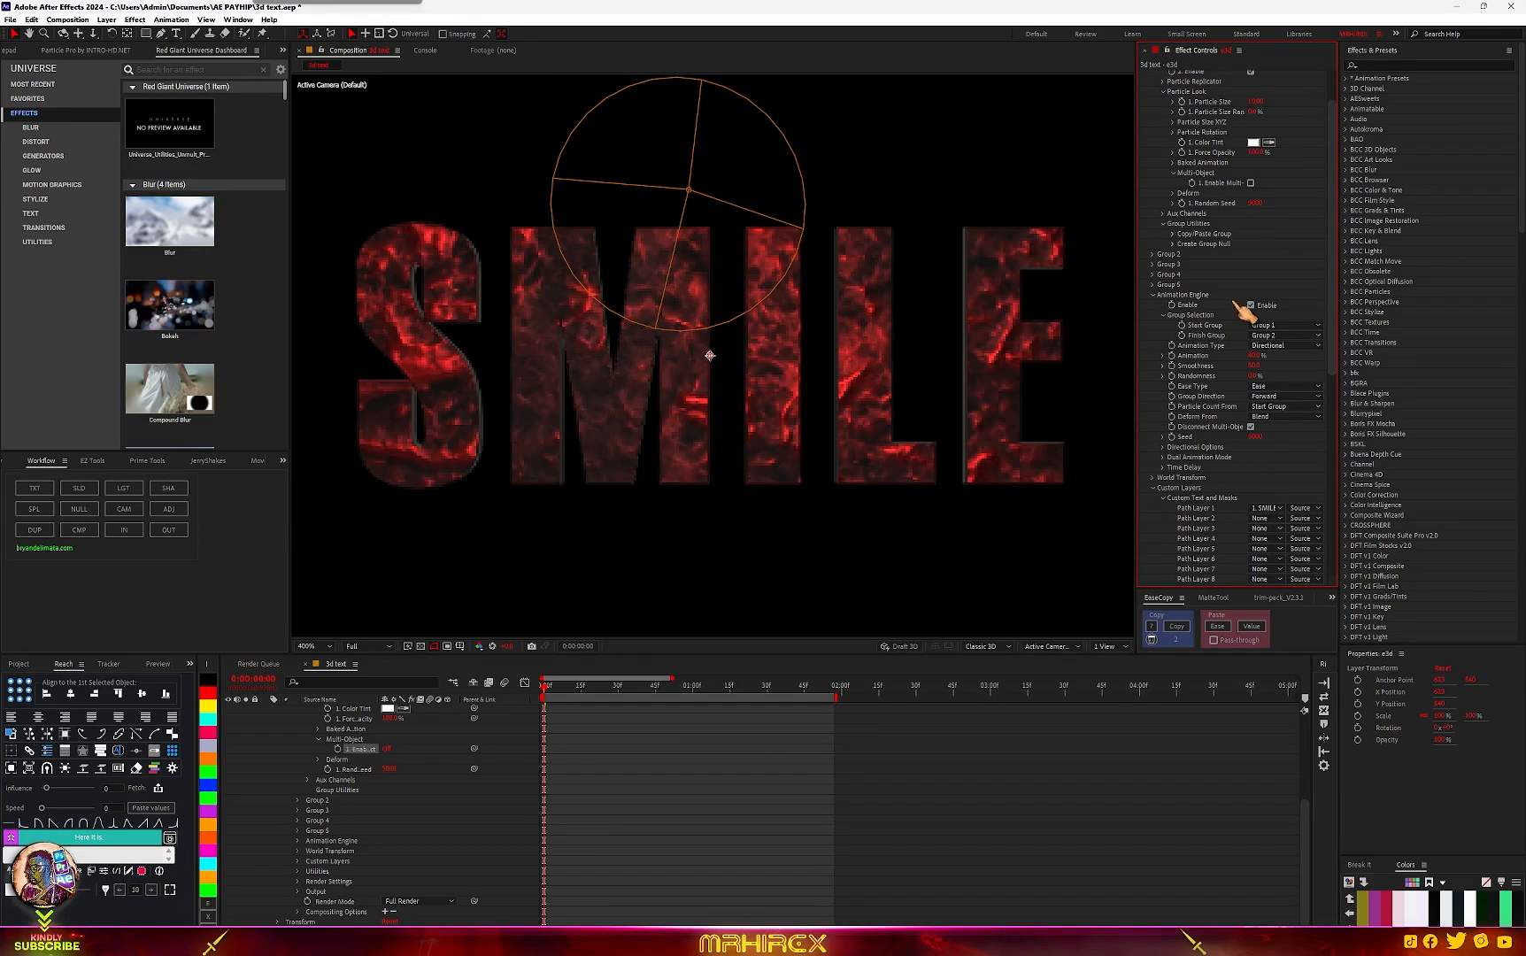
scroll(1243, 284, "up", 2)
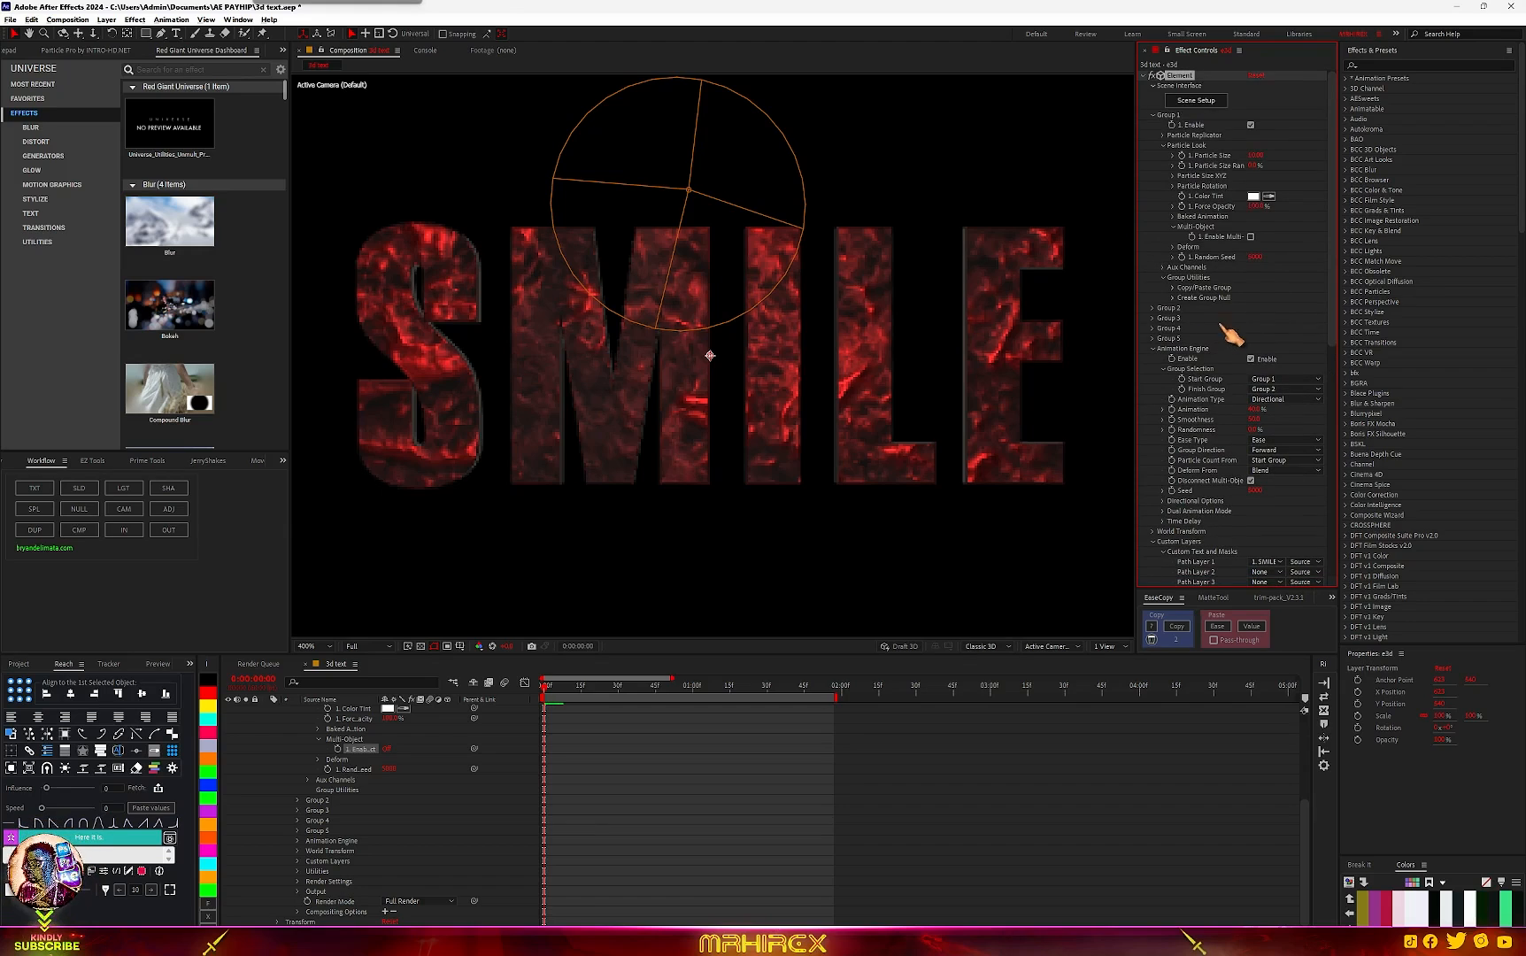
left_click(1251, 237)
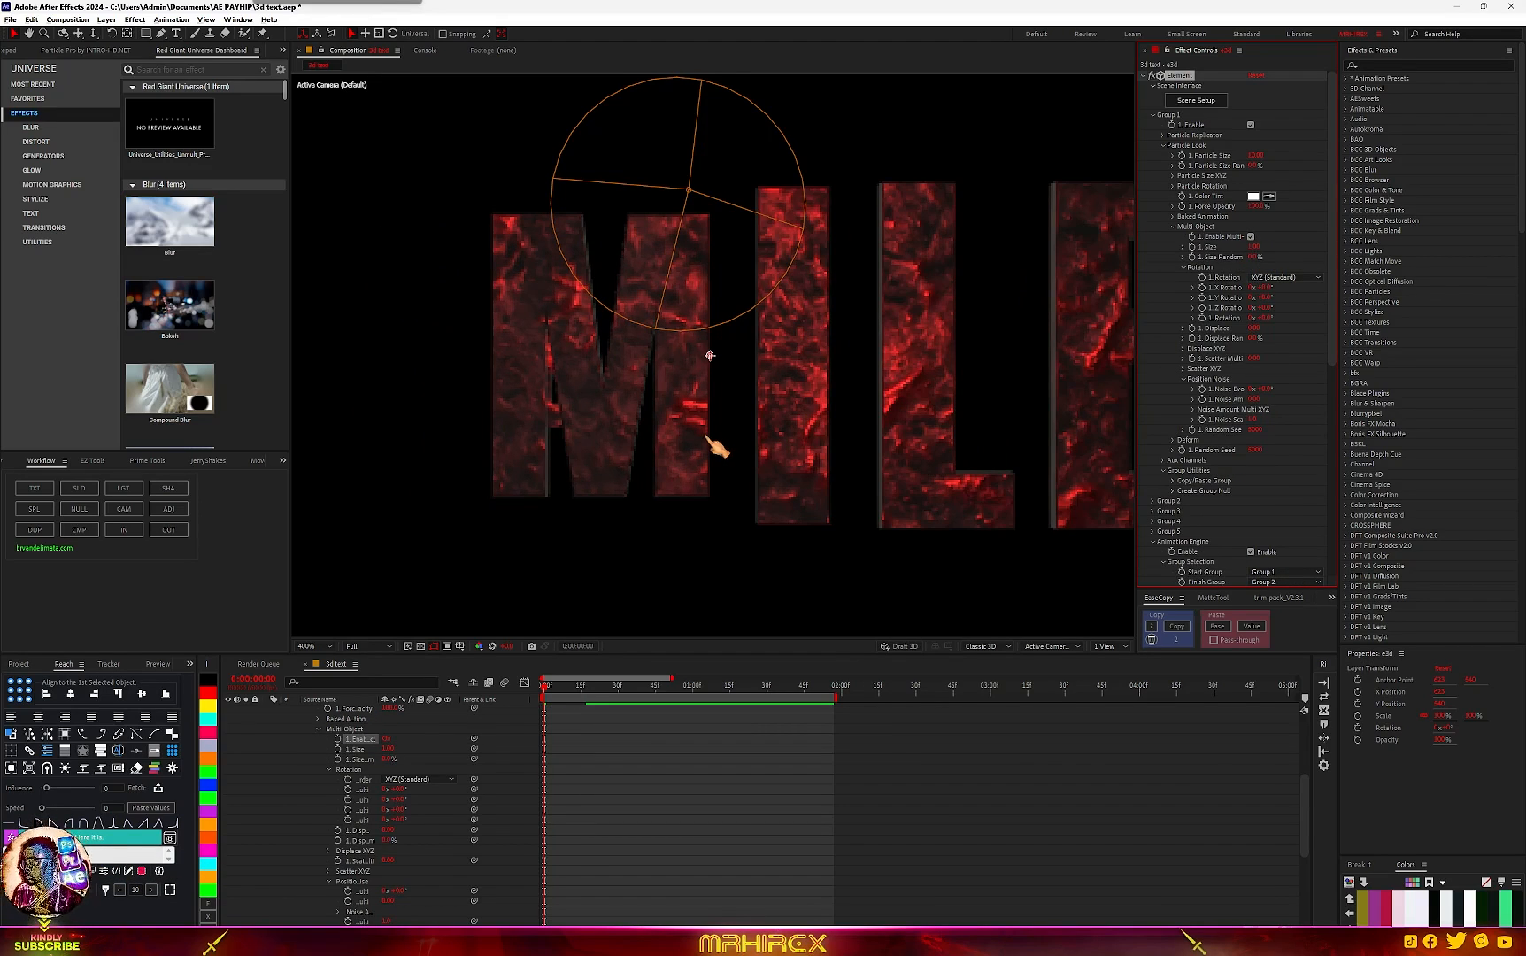
key("comma")
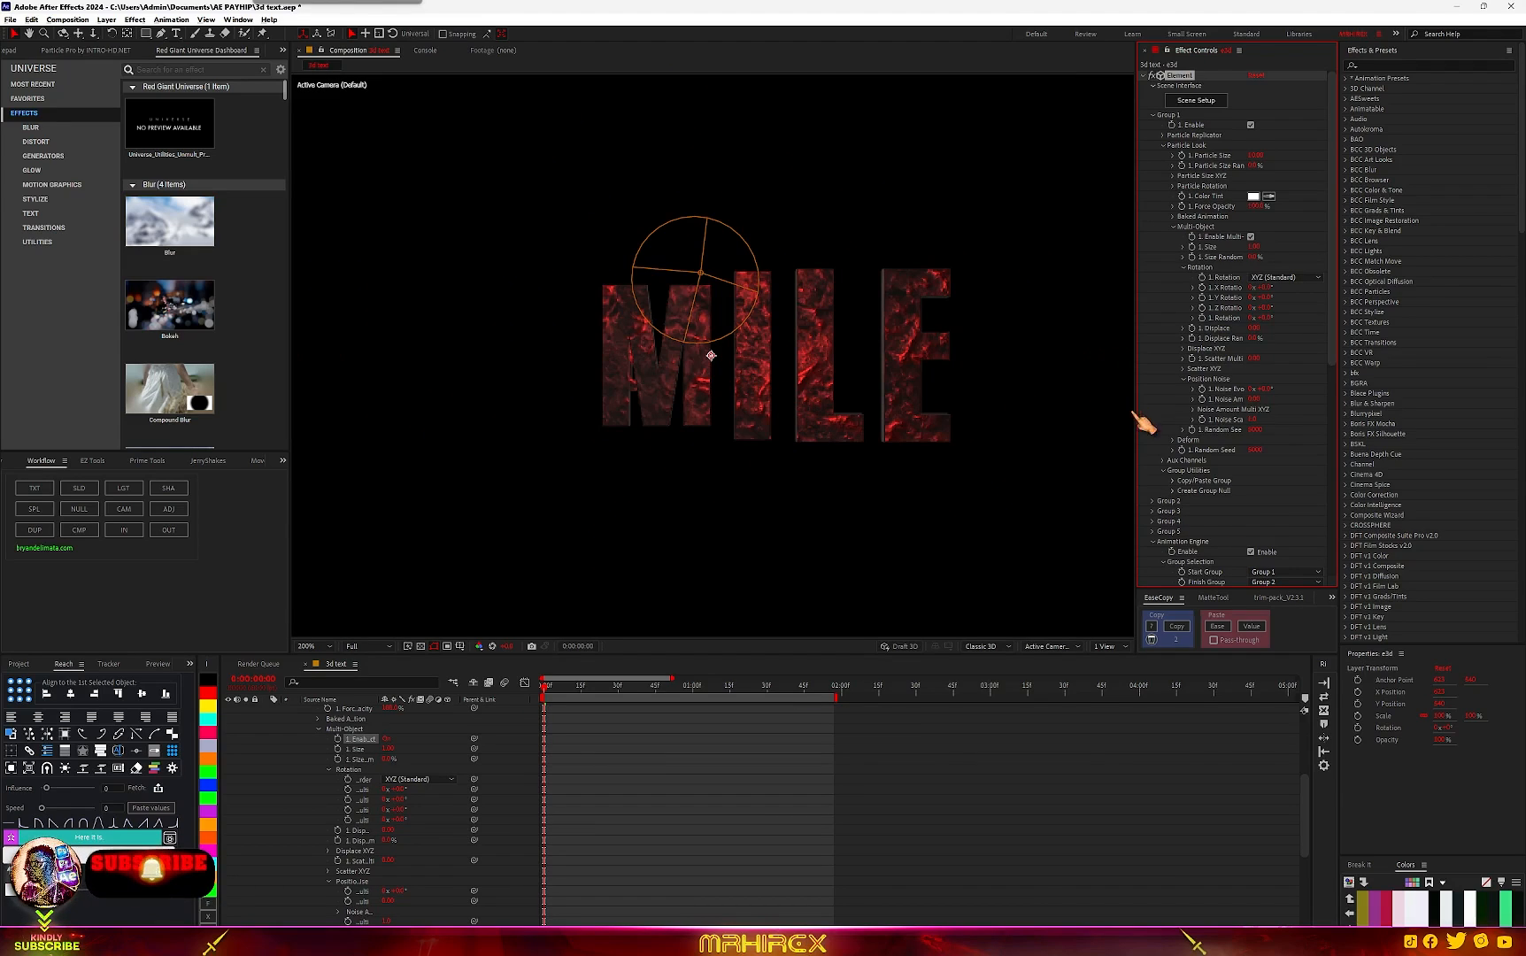
Step: Set the Animation Engine's Animation Type to Radial and its Smoothness to 70
scroll(1268, 549, "down", 2)
scroll(1270, 553, "down", 2)
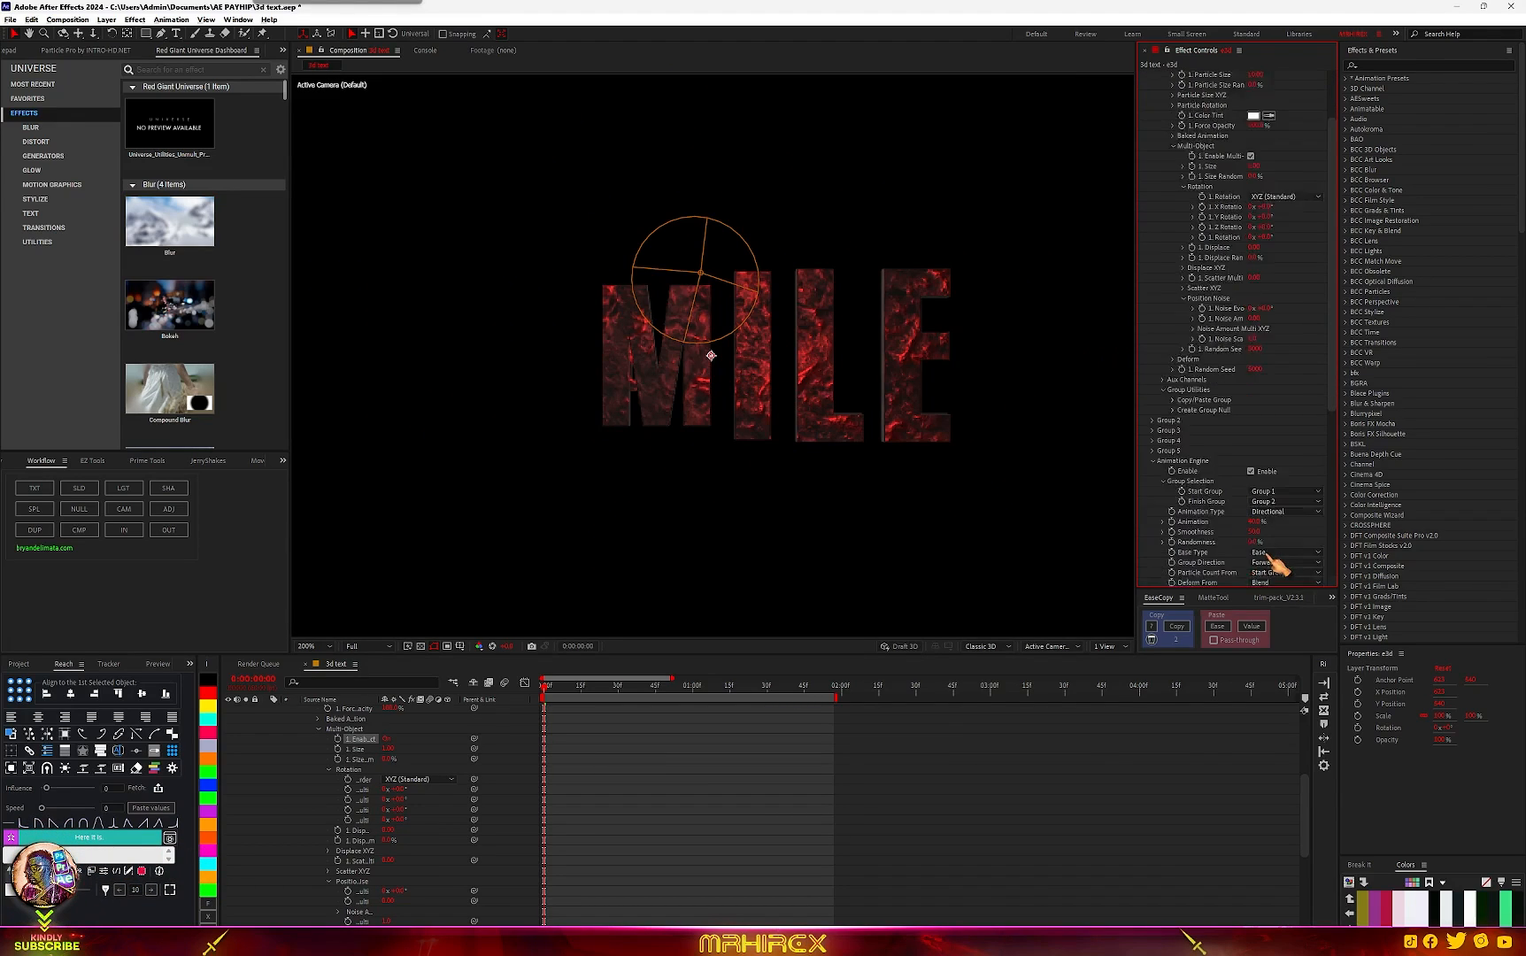
left_click(1279, 486)
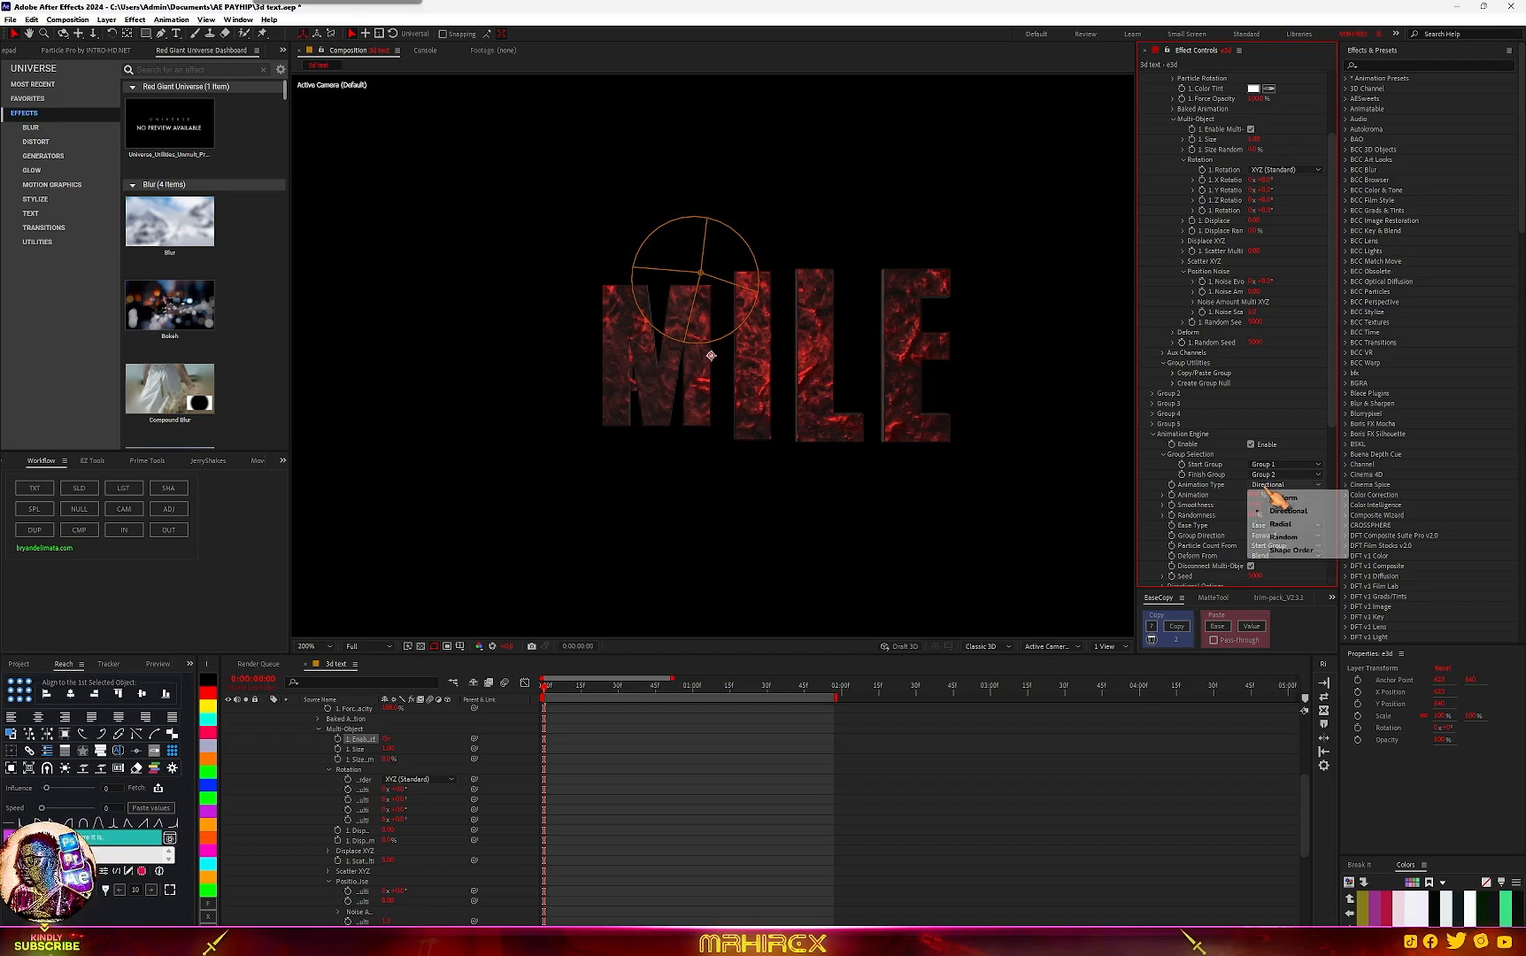
left_click(1280, 525)
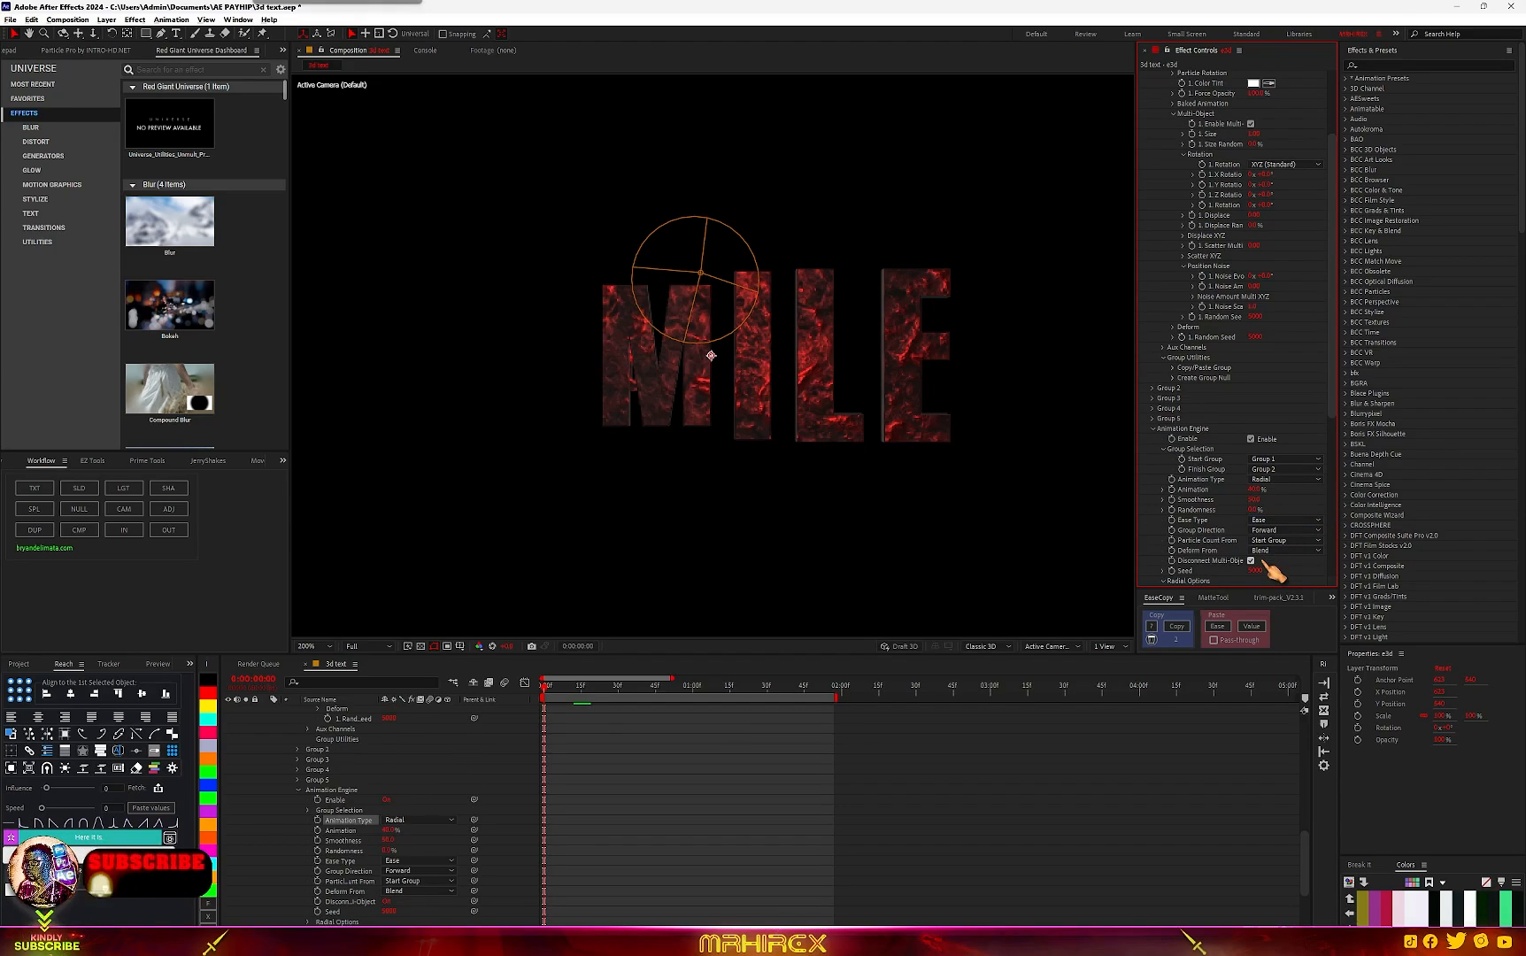
left_click(1252, 501)
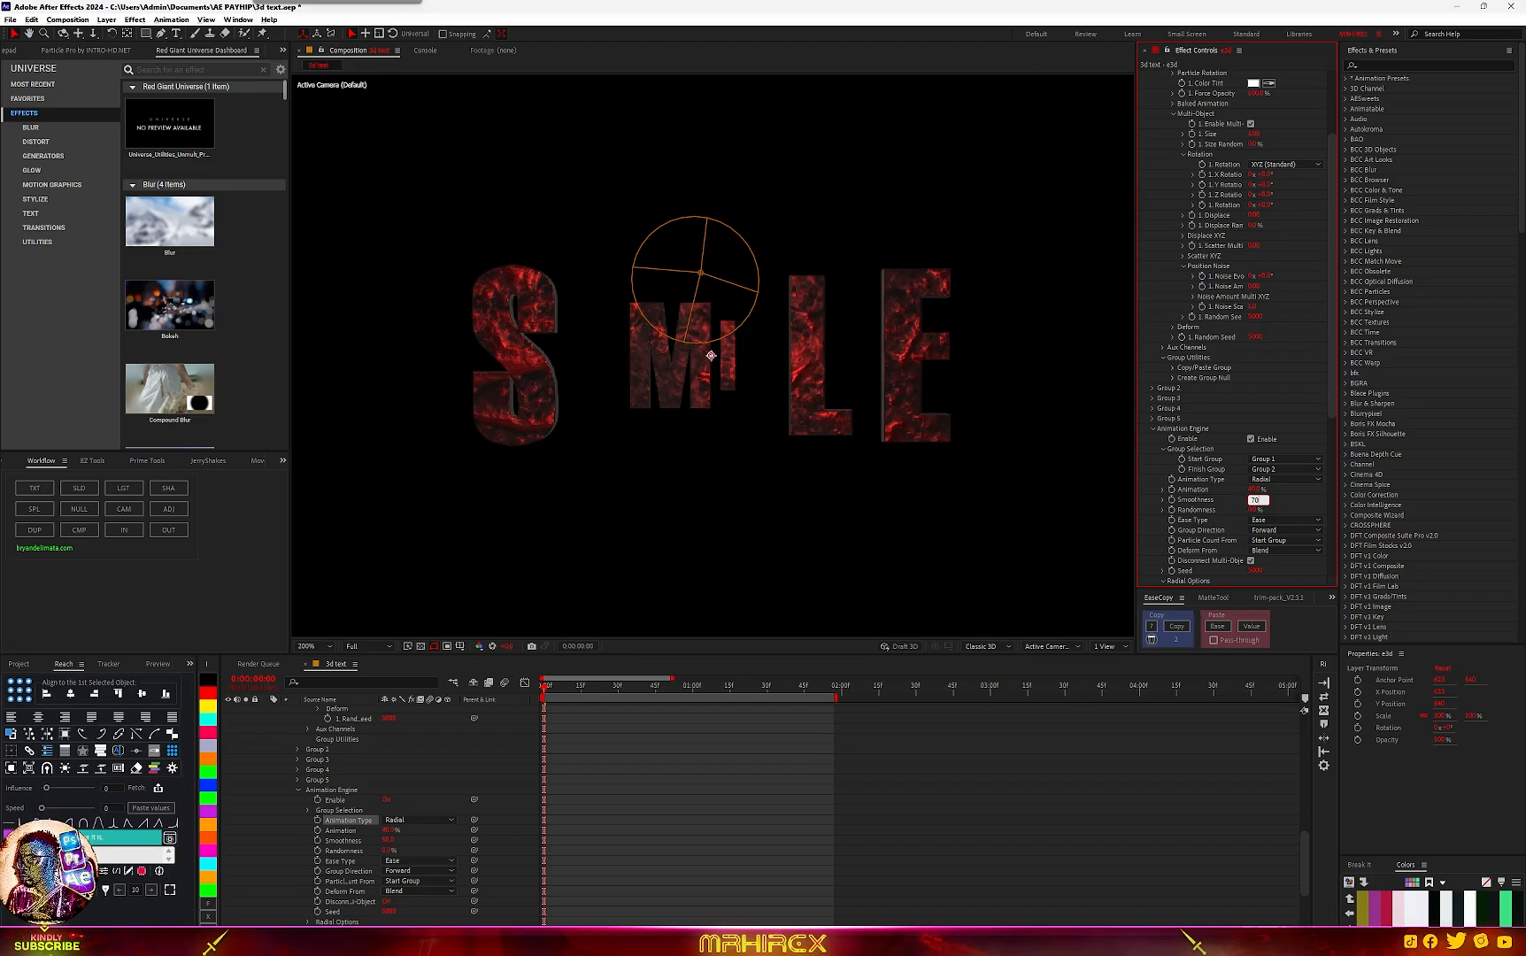
Step: Keyframe the Animation Engine's Animation from 100% at the start to 0% at 0:00:01:19 and preview the reveal
left_click(1255, 489)
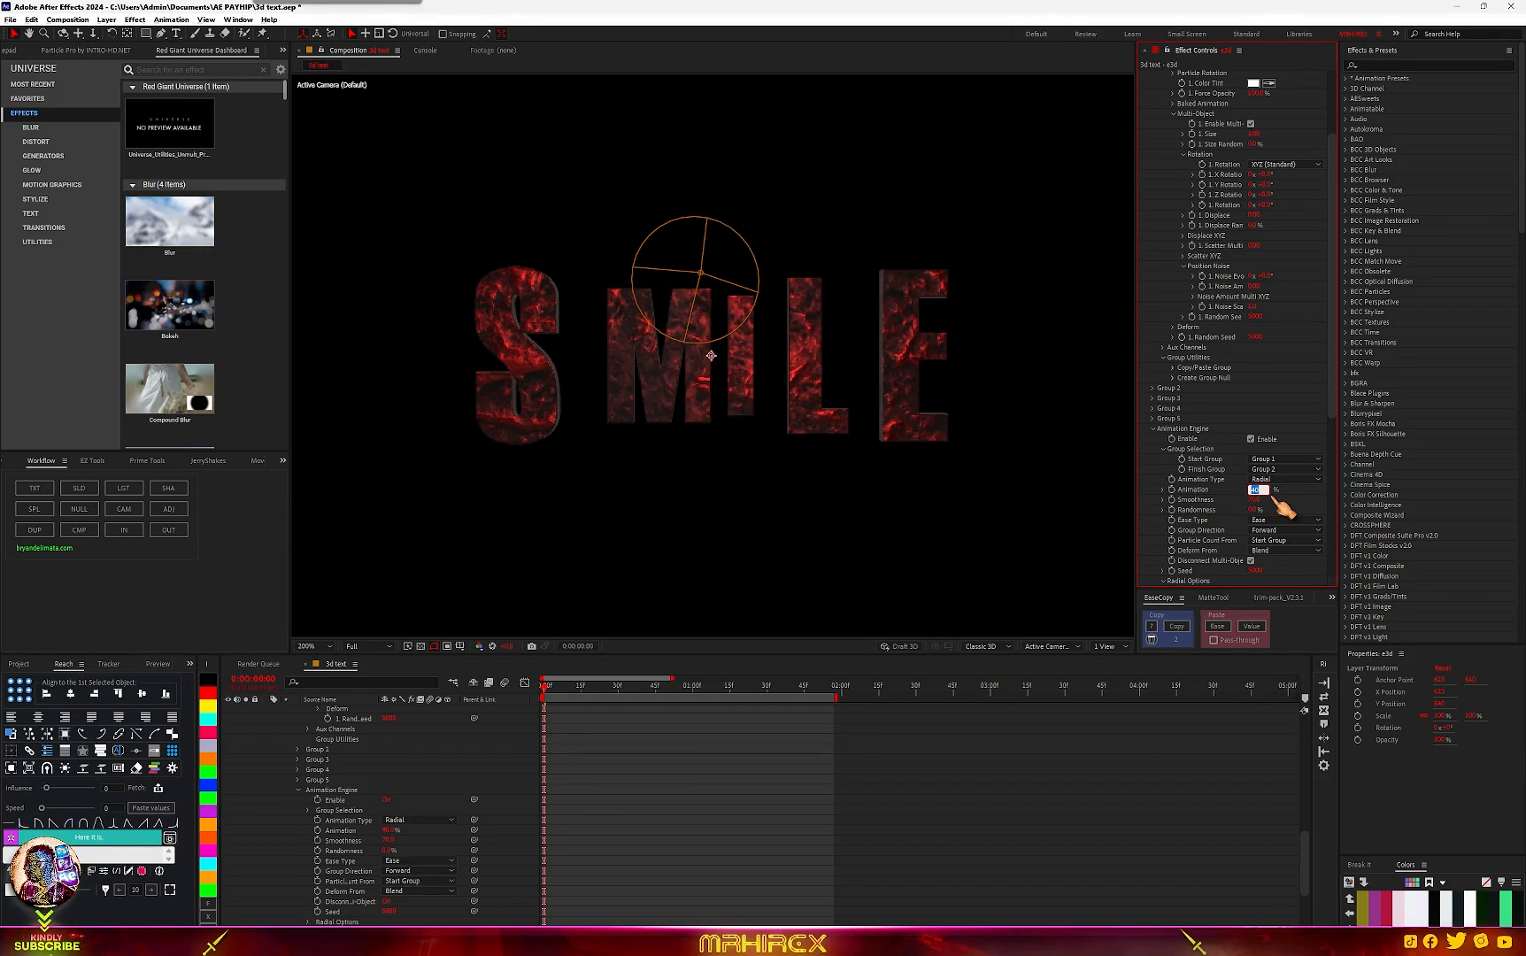
type("100")
key("Return")
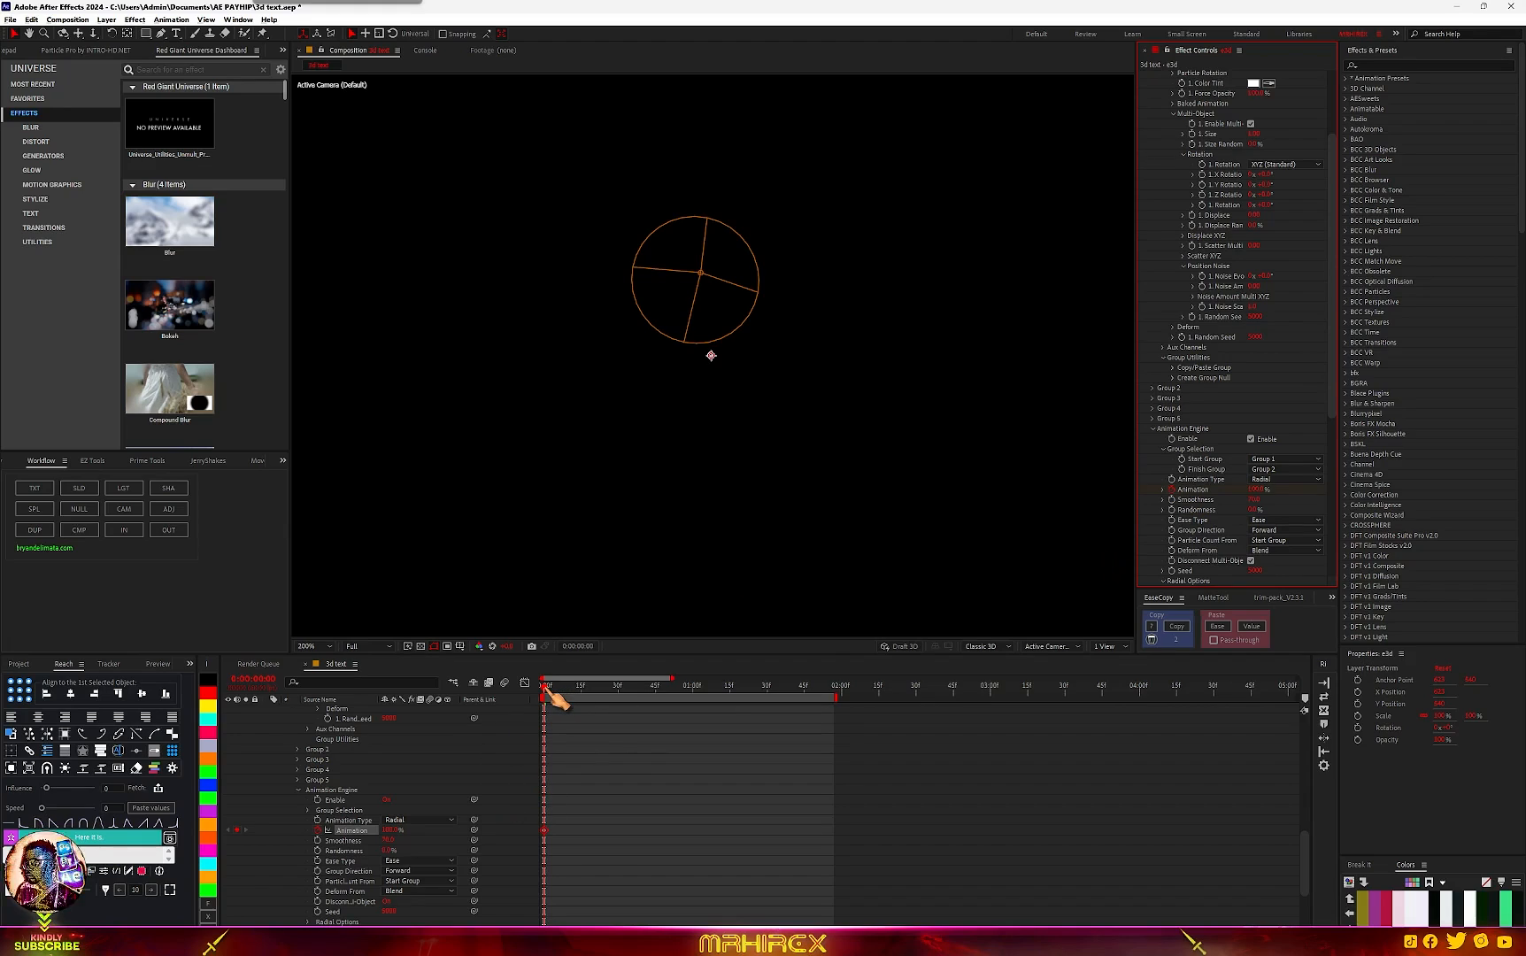
left_click_drag(545, 690, 741, 694)
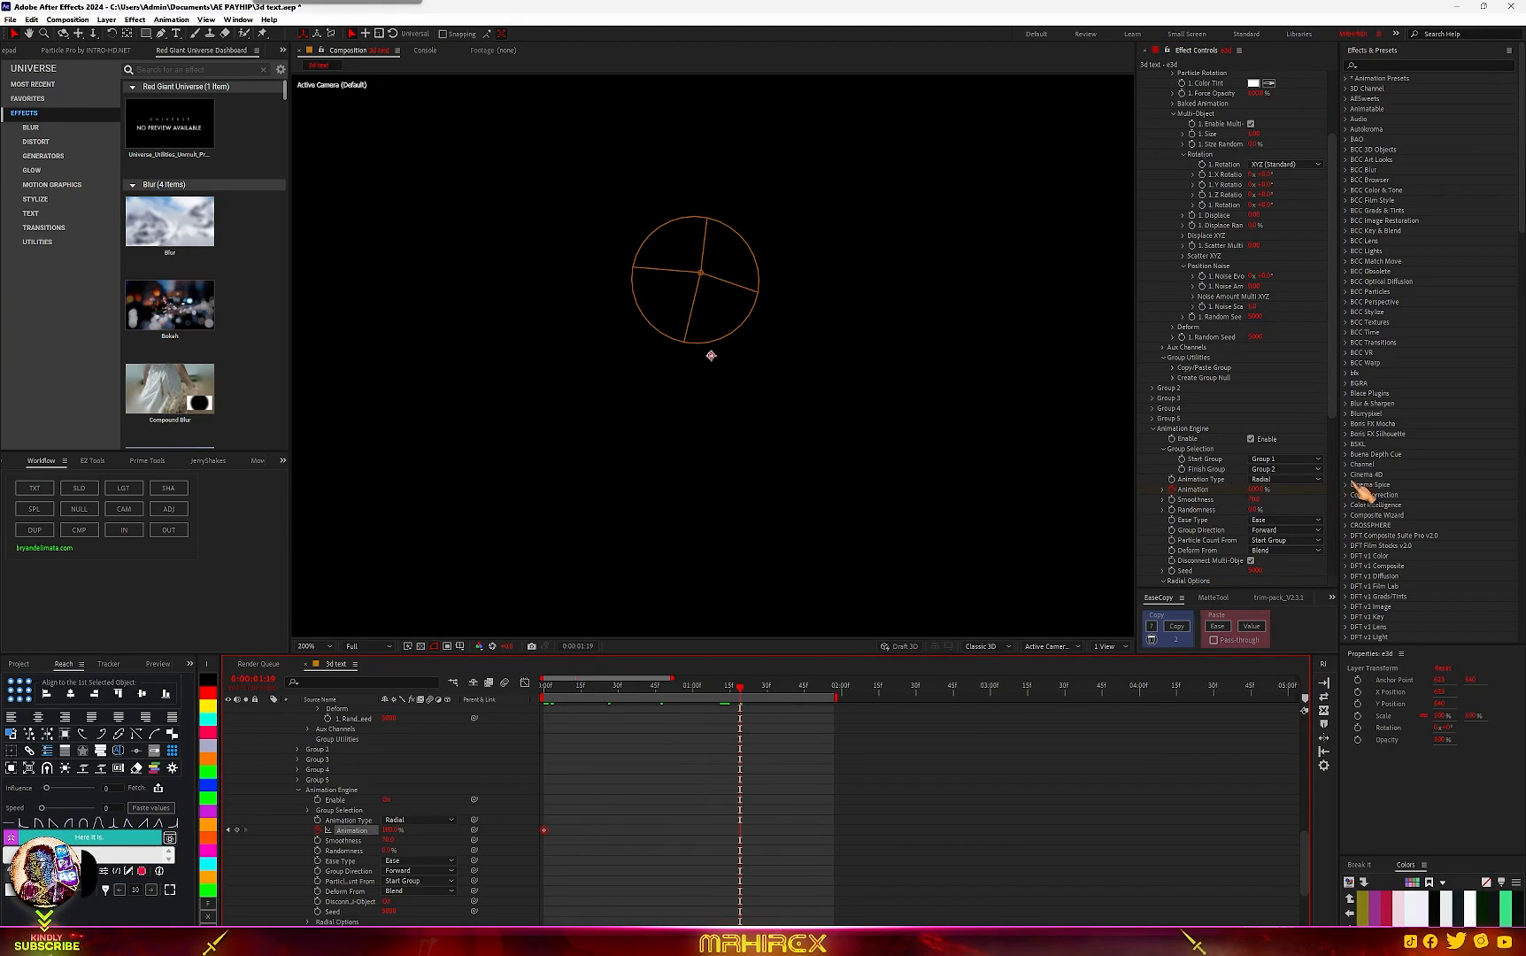
left_click(1257, 490)
type("0")
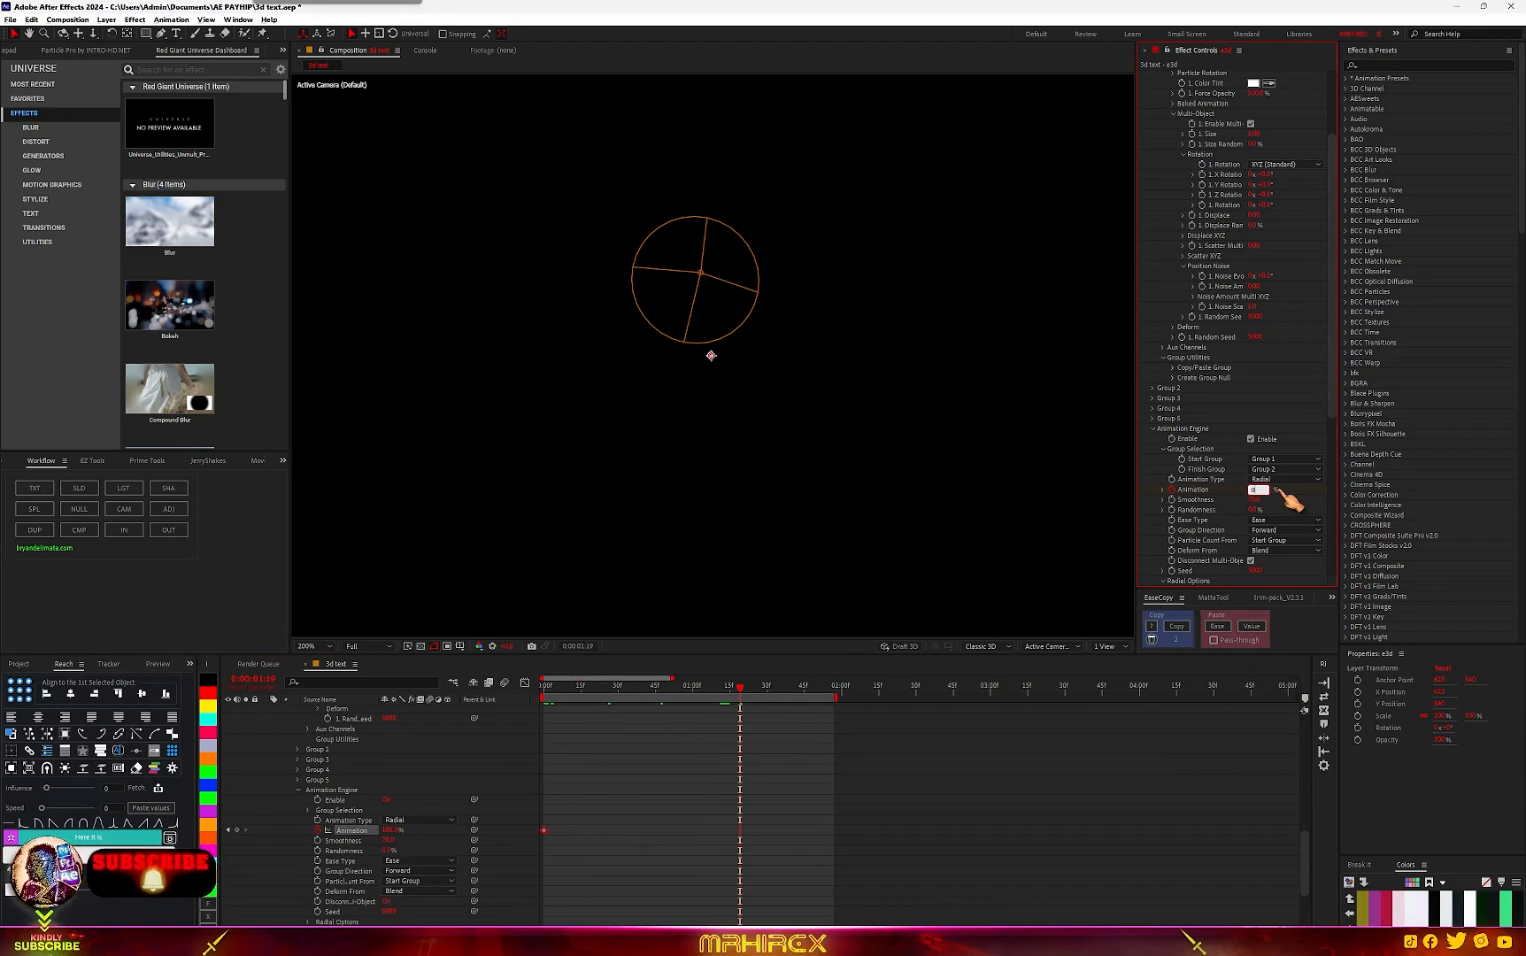
key("Return")
left_click_drag(740, 688, 365, 749)
left_click(859, 709)
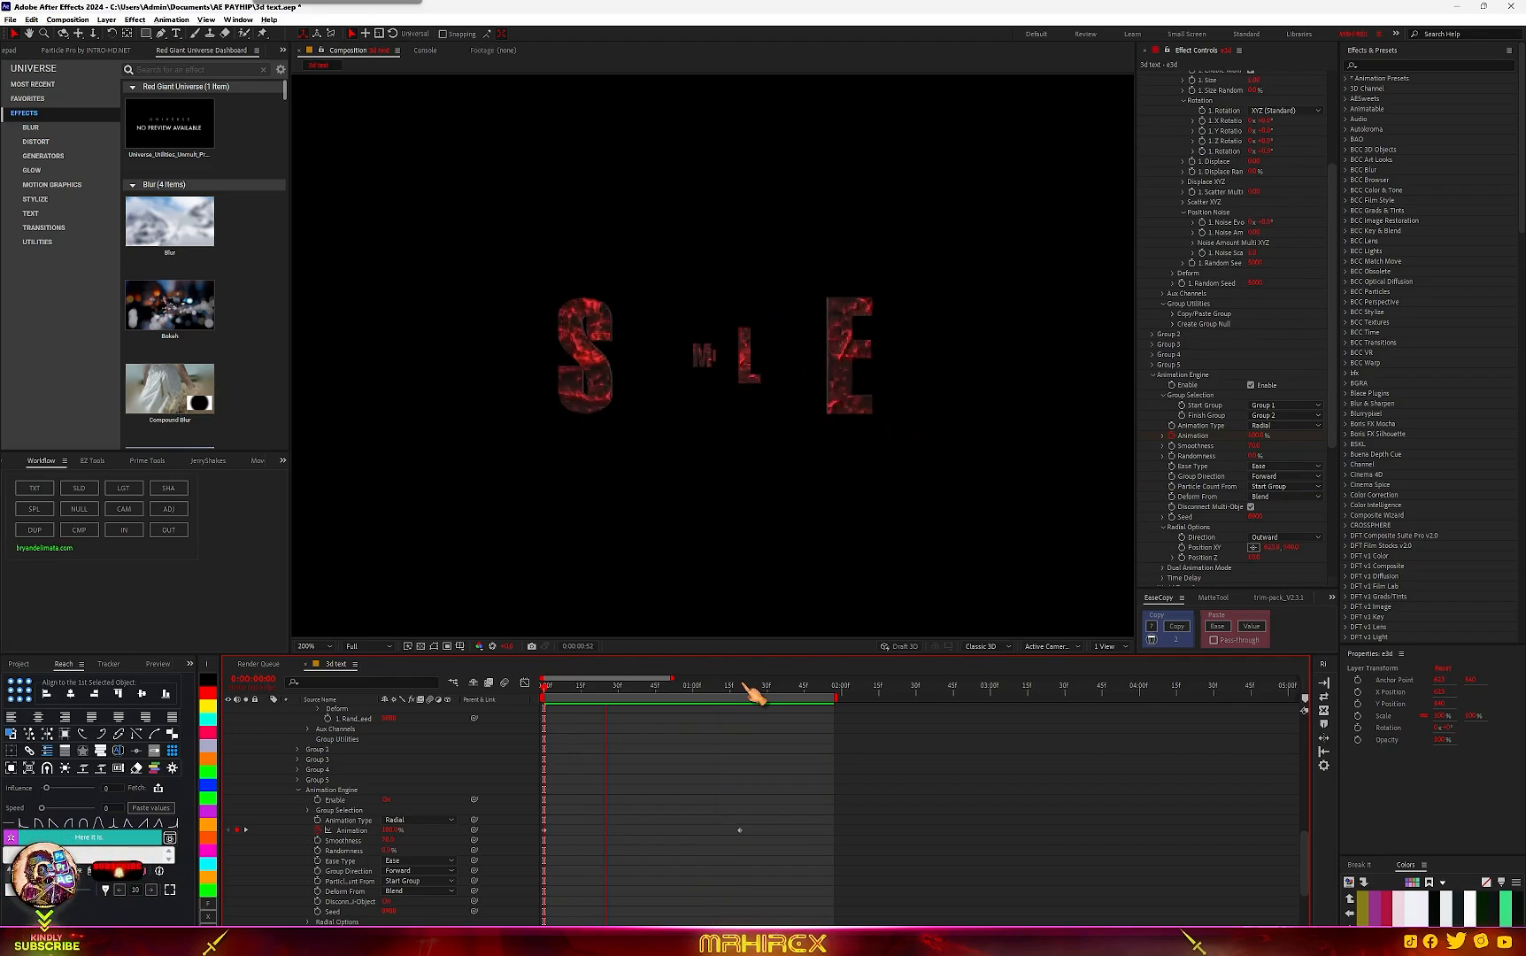
Step: Ease both Animation keyframes by reshaping their speed curve in the Graph Editor, and move the end keyframe further along the timeline
left_click(736, 689)
left_click_drag(801, 810, 535, 876)
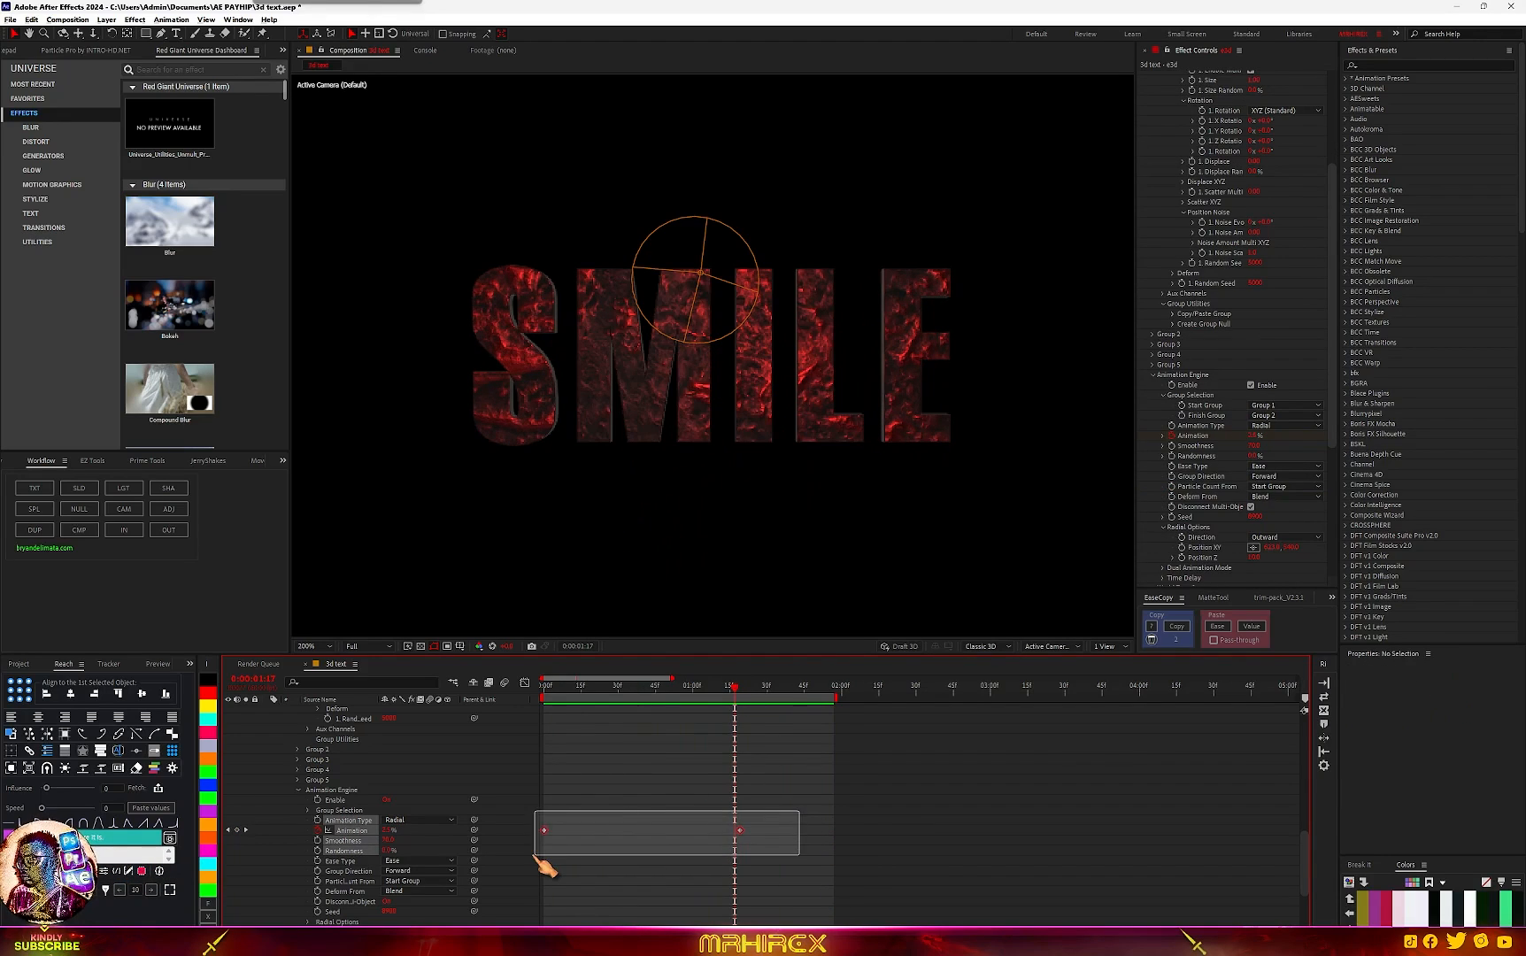
left_click(525, 684)
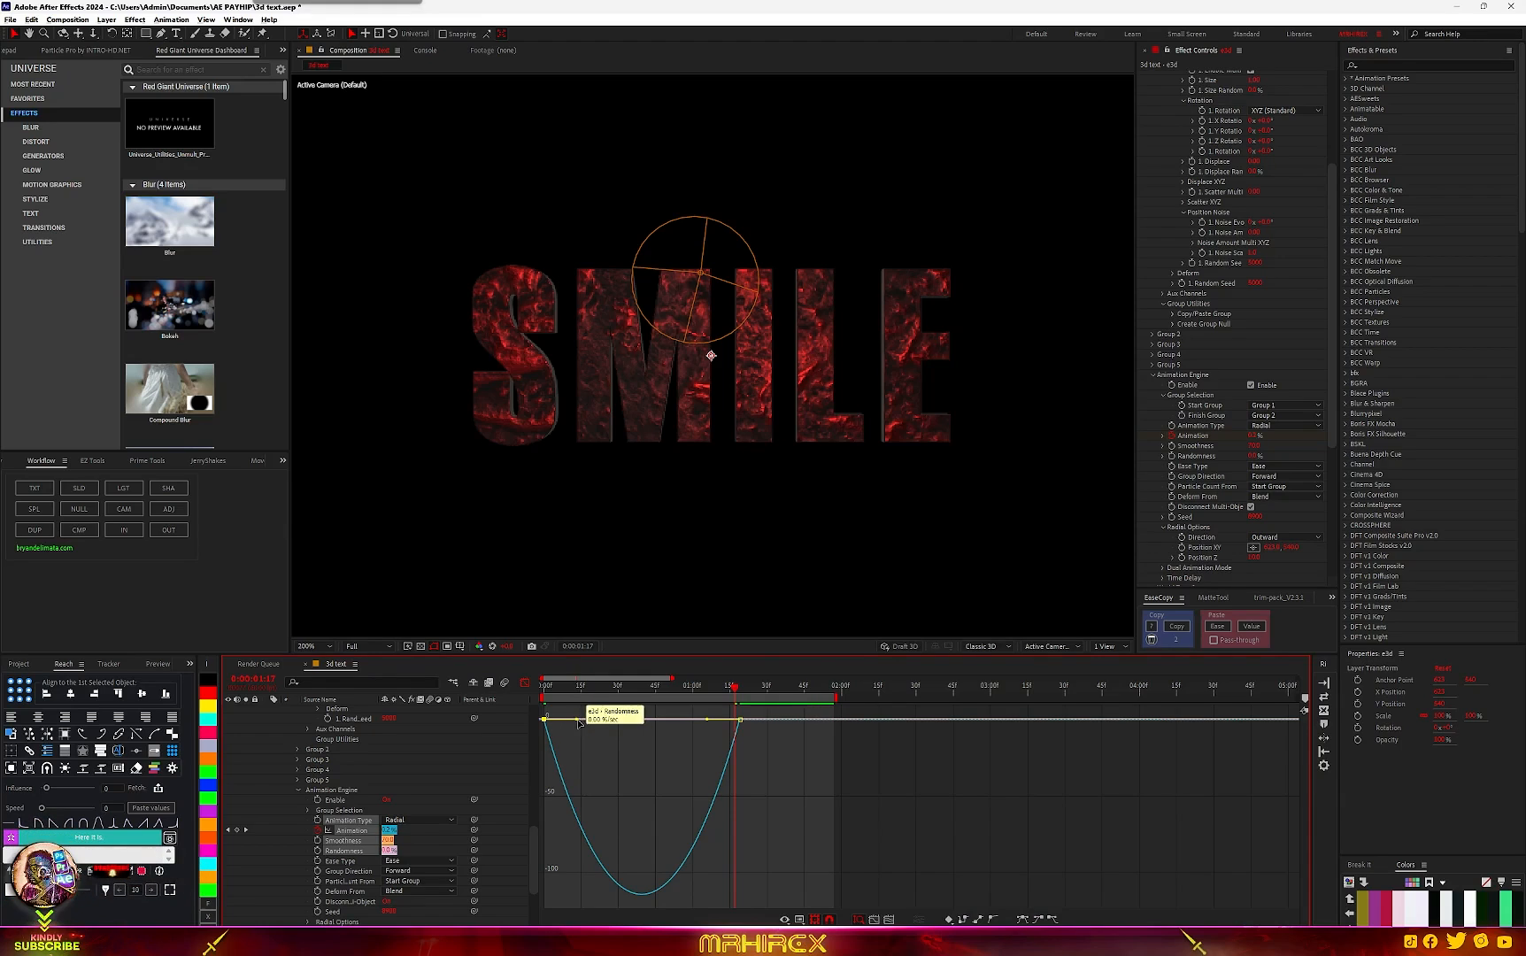
left_click(562, 687)
left_click_drag(576, 719, 593, 719)
left_click_drag(708, 719, 667, 718)
left_click_drag(592, 719, 573, 719)
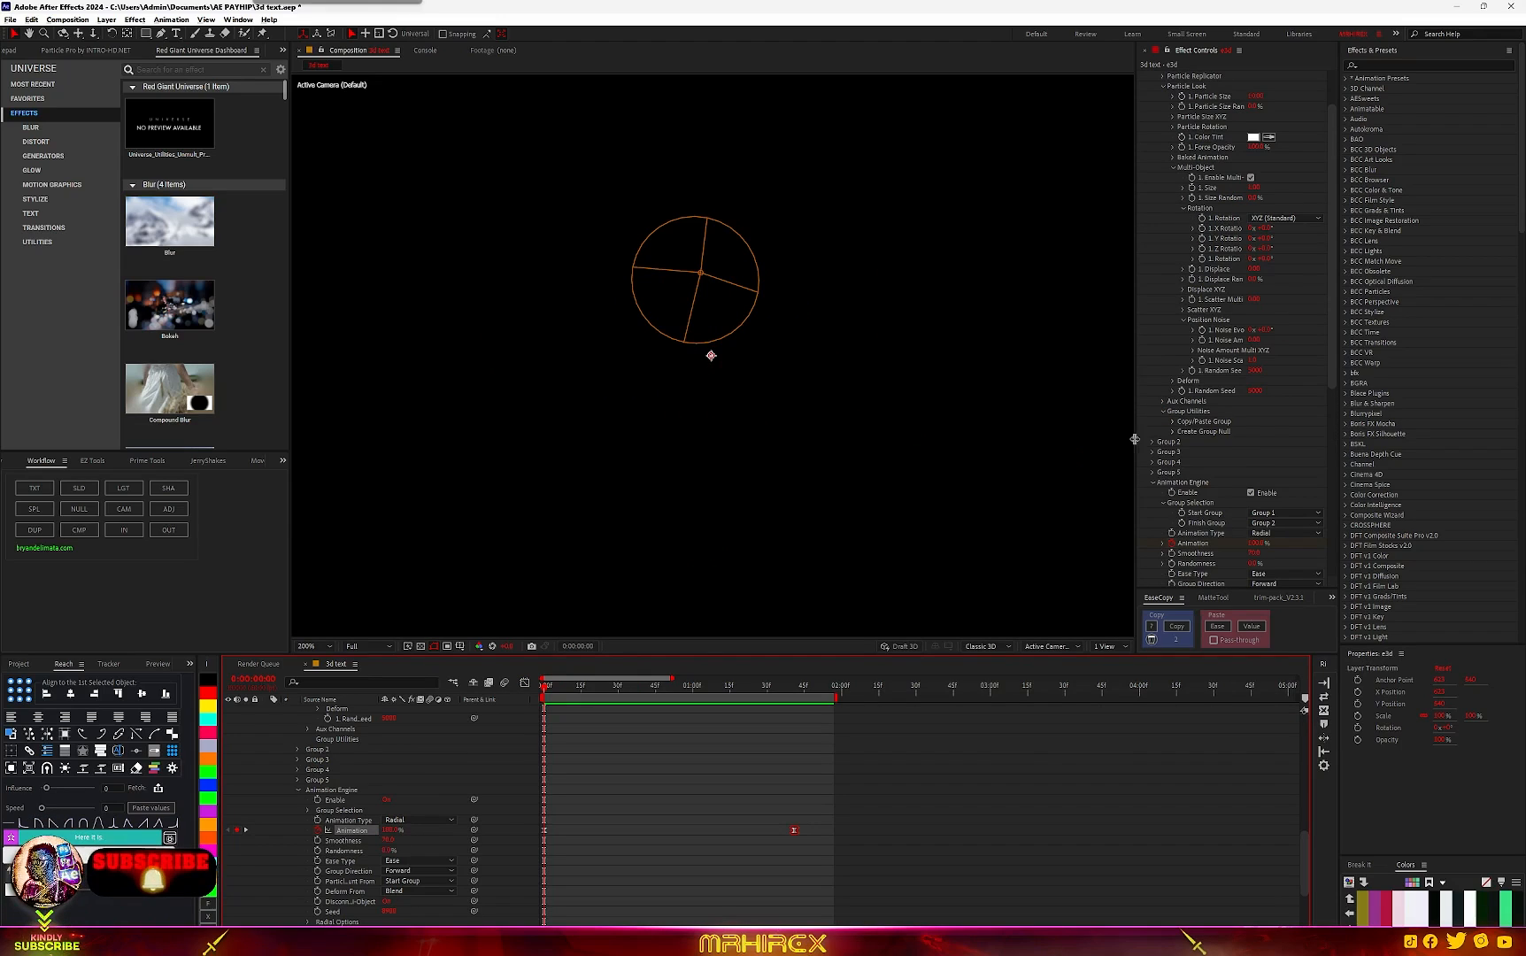
Step: Keyframe Group 1's Multi-Object Displace from a negative value at the start to its reset value at about 0:00:01:29
left_click(1195, 270)
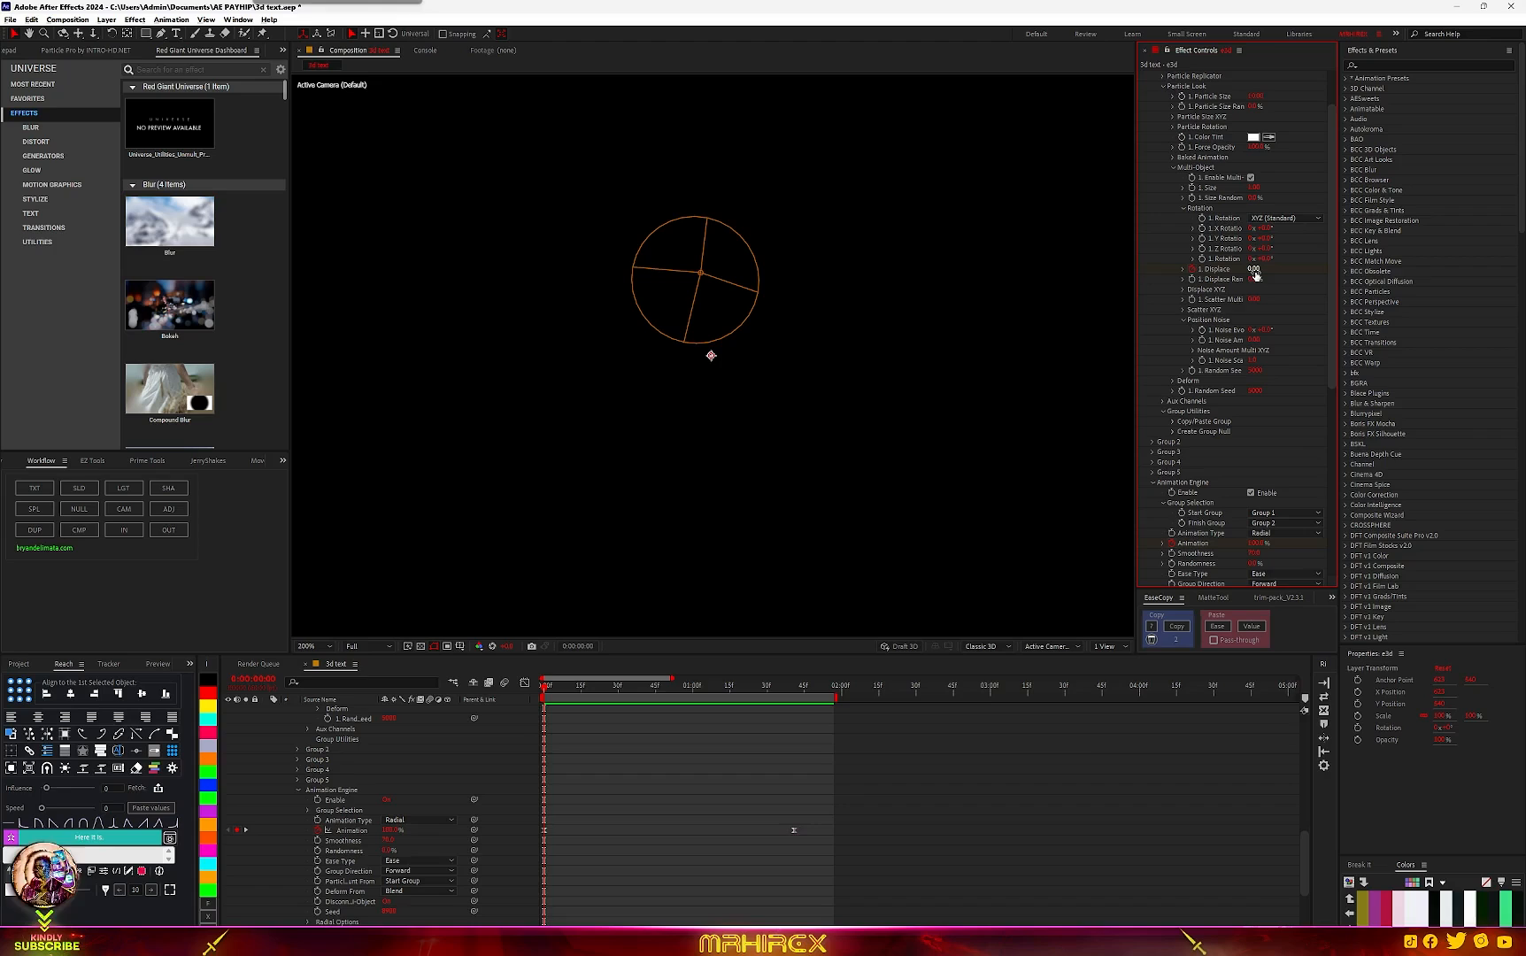
left_click_drag(1251, 272, 1247, 273)
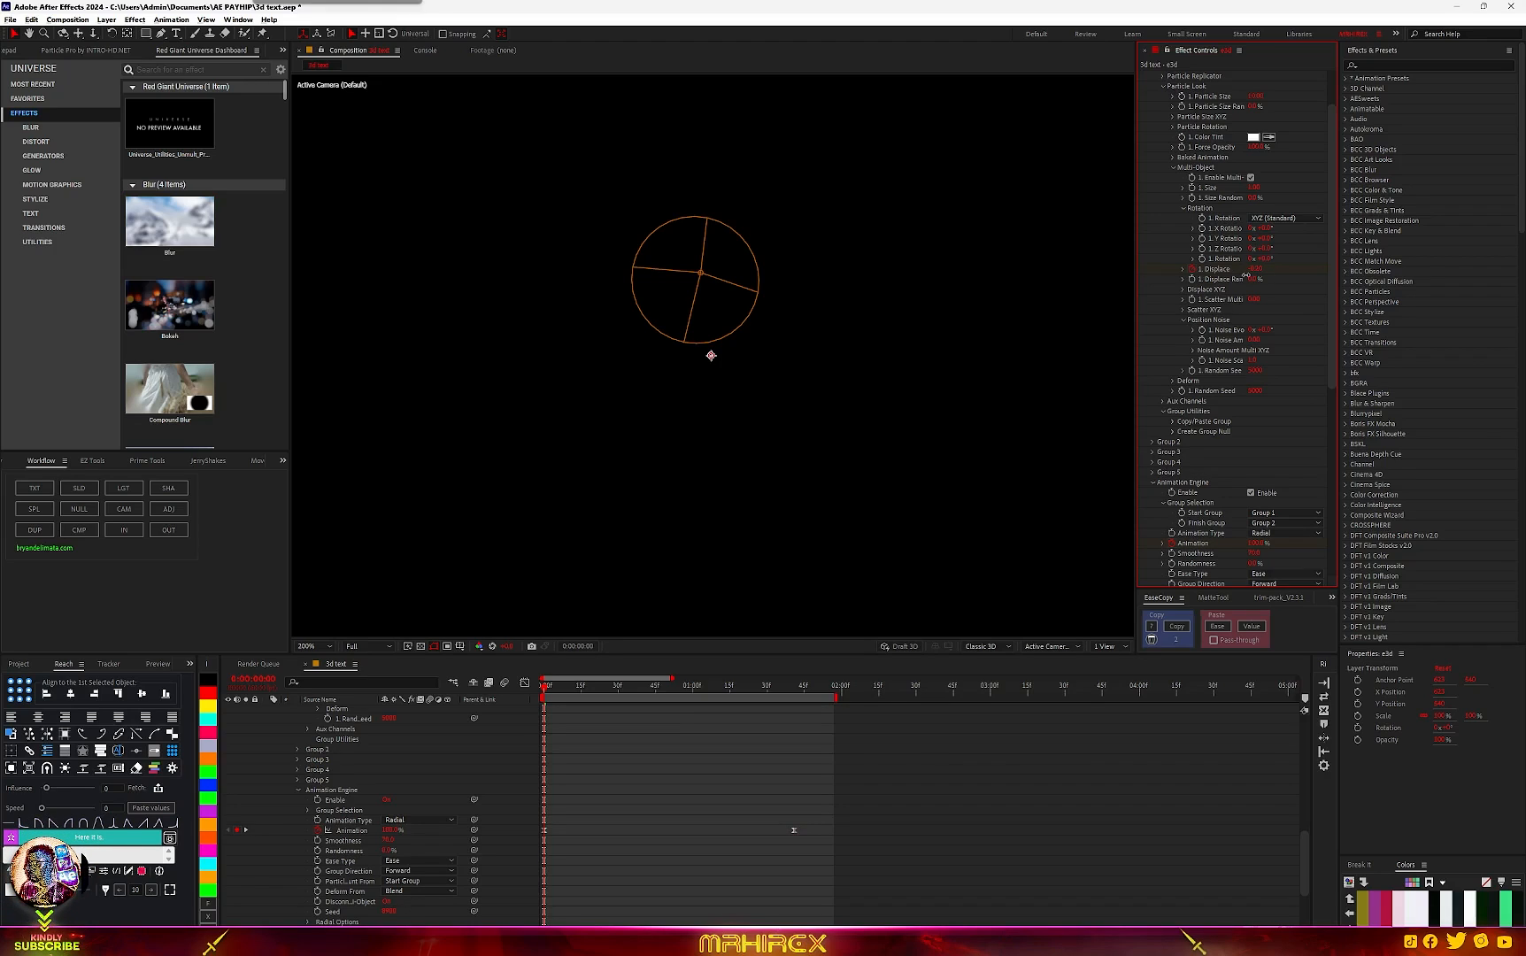
left_click(550, 689)
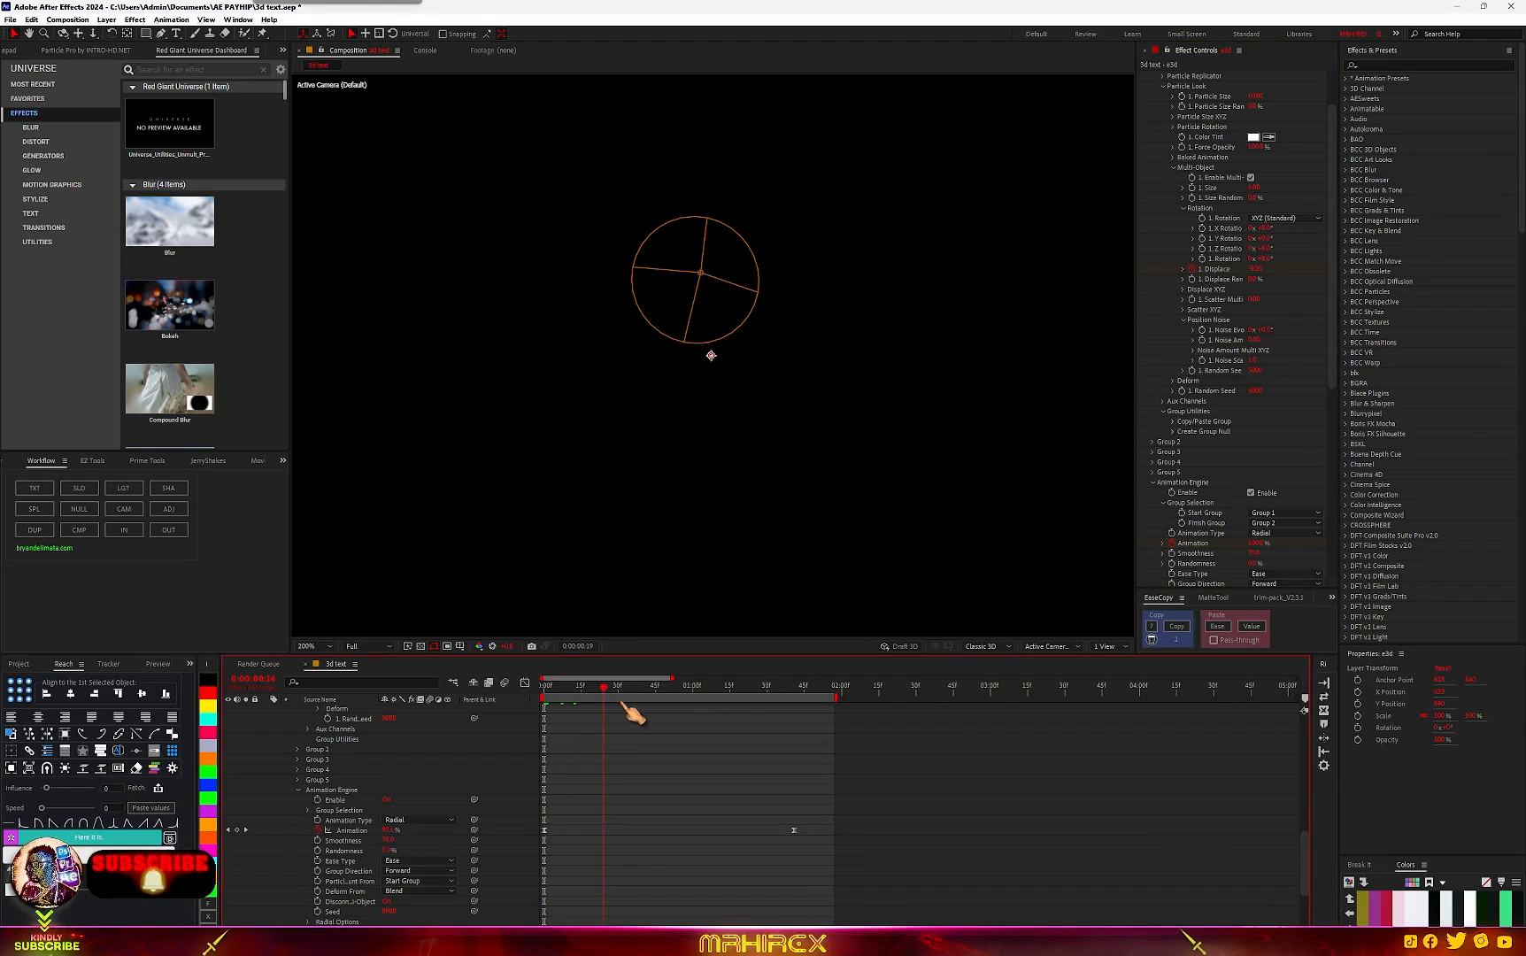
left_click_drag(623, 705, 768, 719)
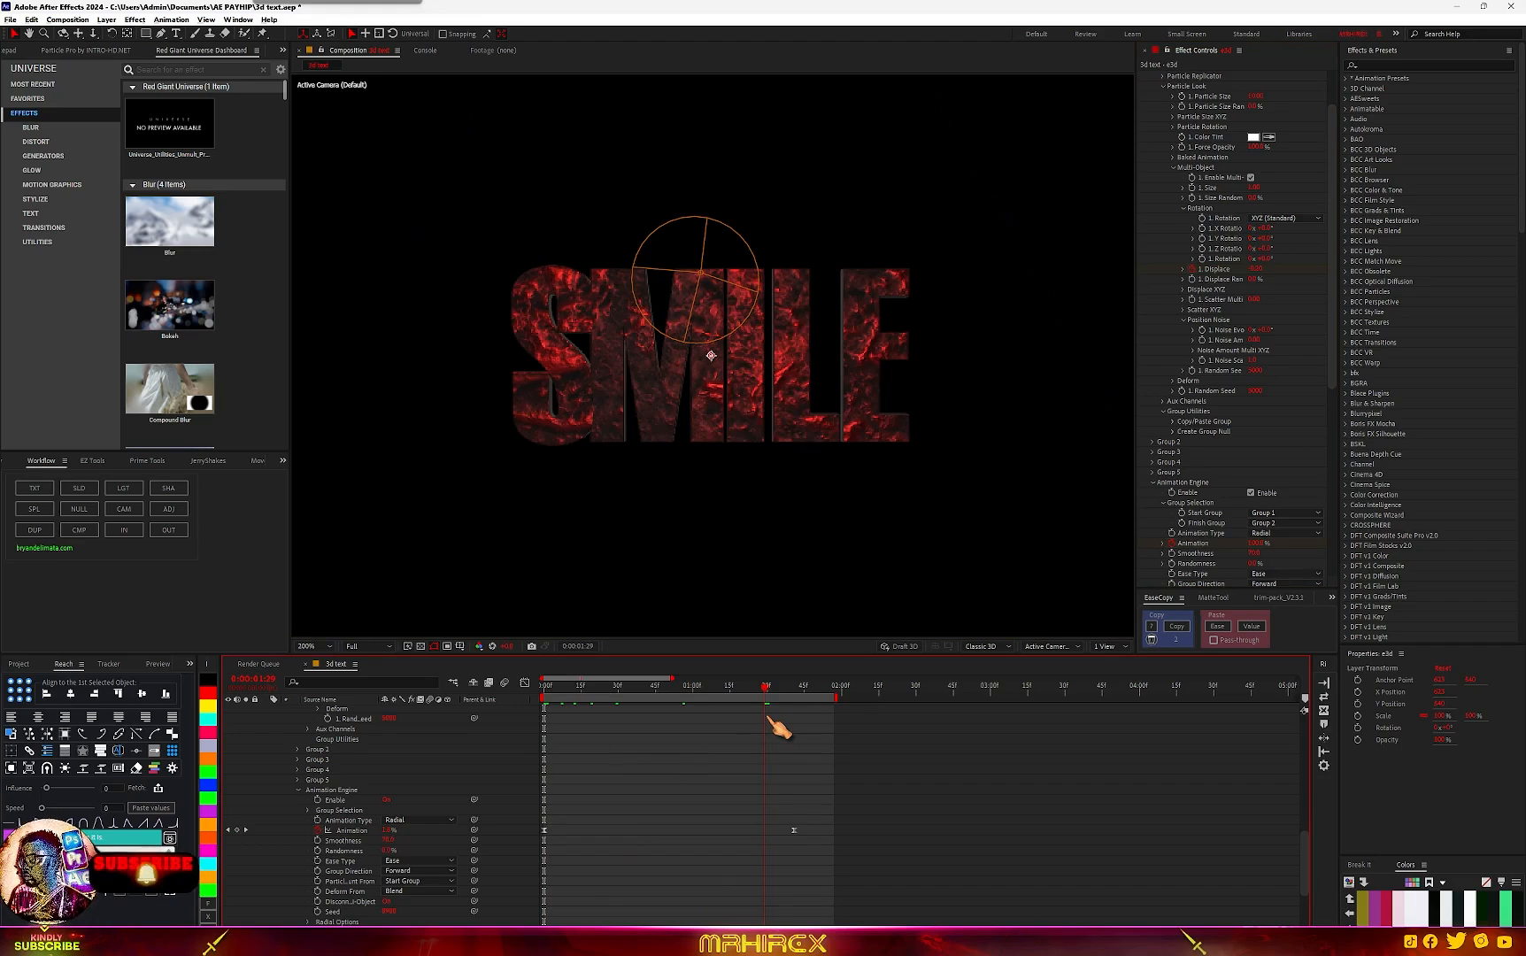
right_click(1273, 278)
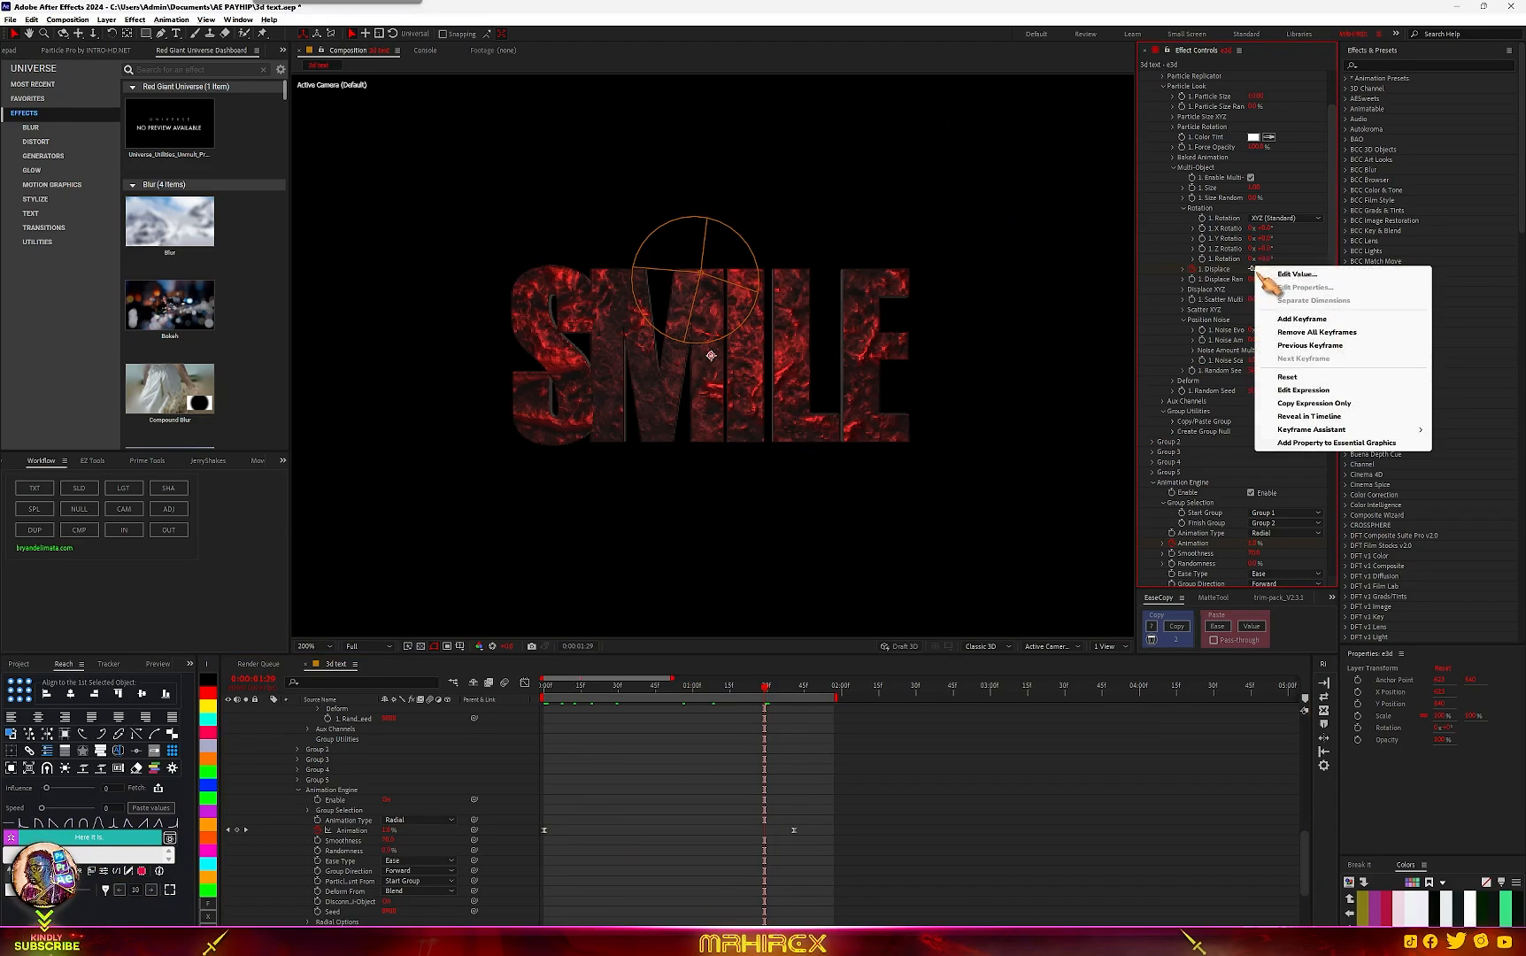
left_click(1310, 379)
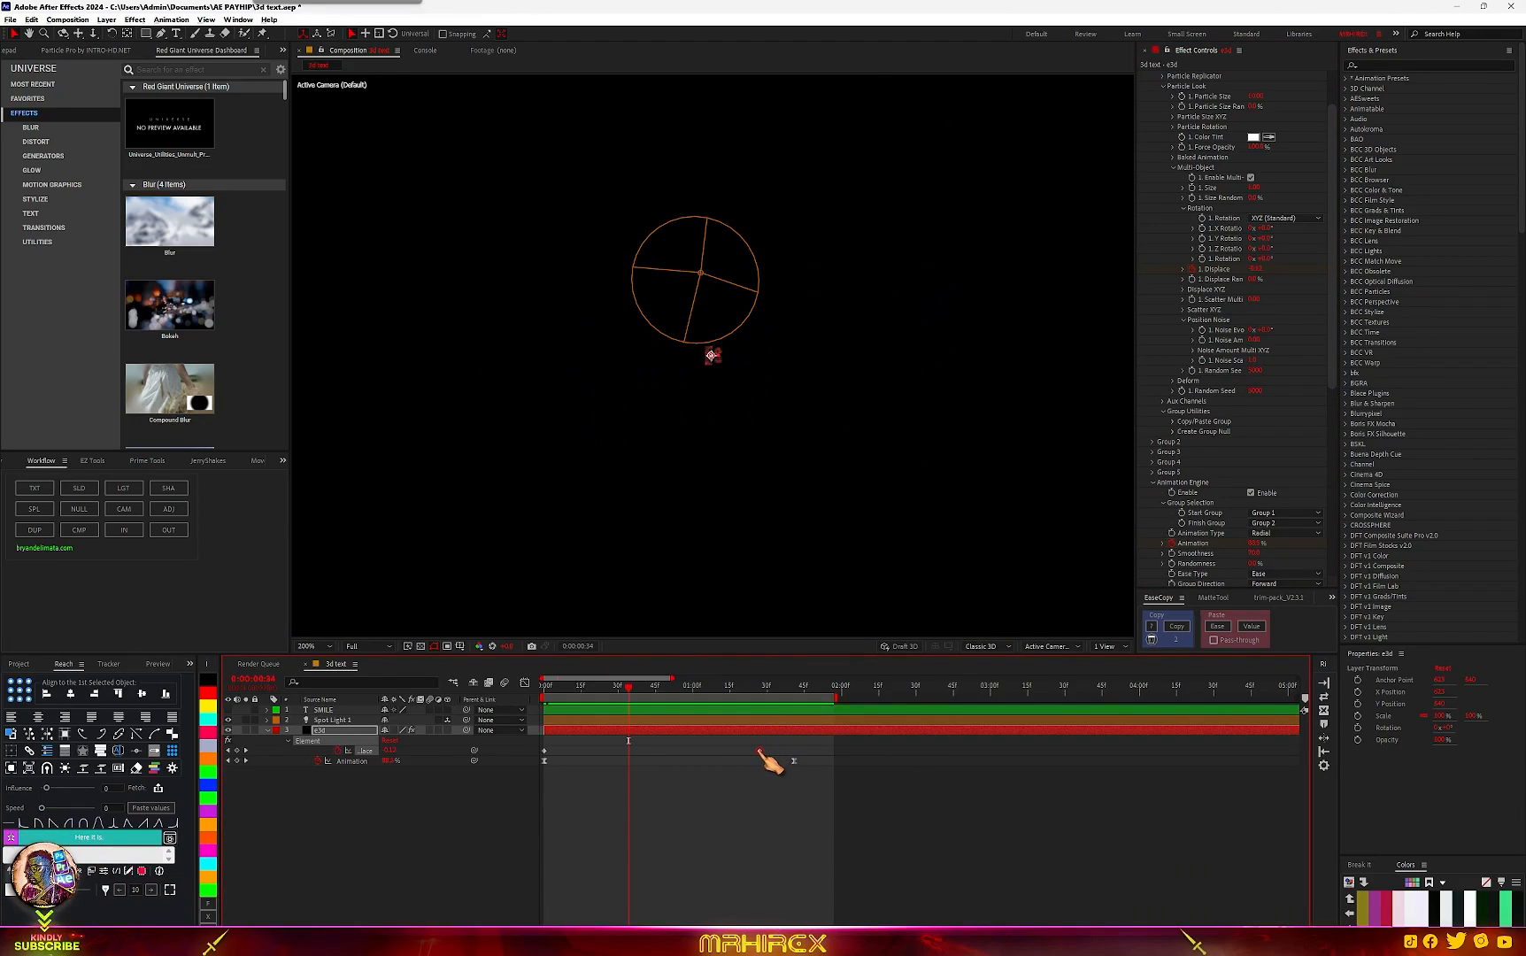
Step: Copy the easing from the Animation keyframes, paste it onto the Displace keyframes, and check the text at 0:00:01:22
left_click_drag(803, 759, 505, 766)
left_click(1176, 625)
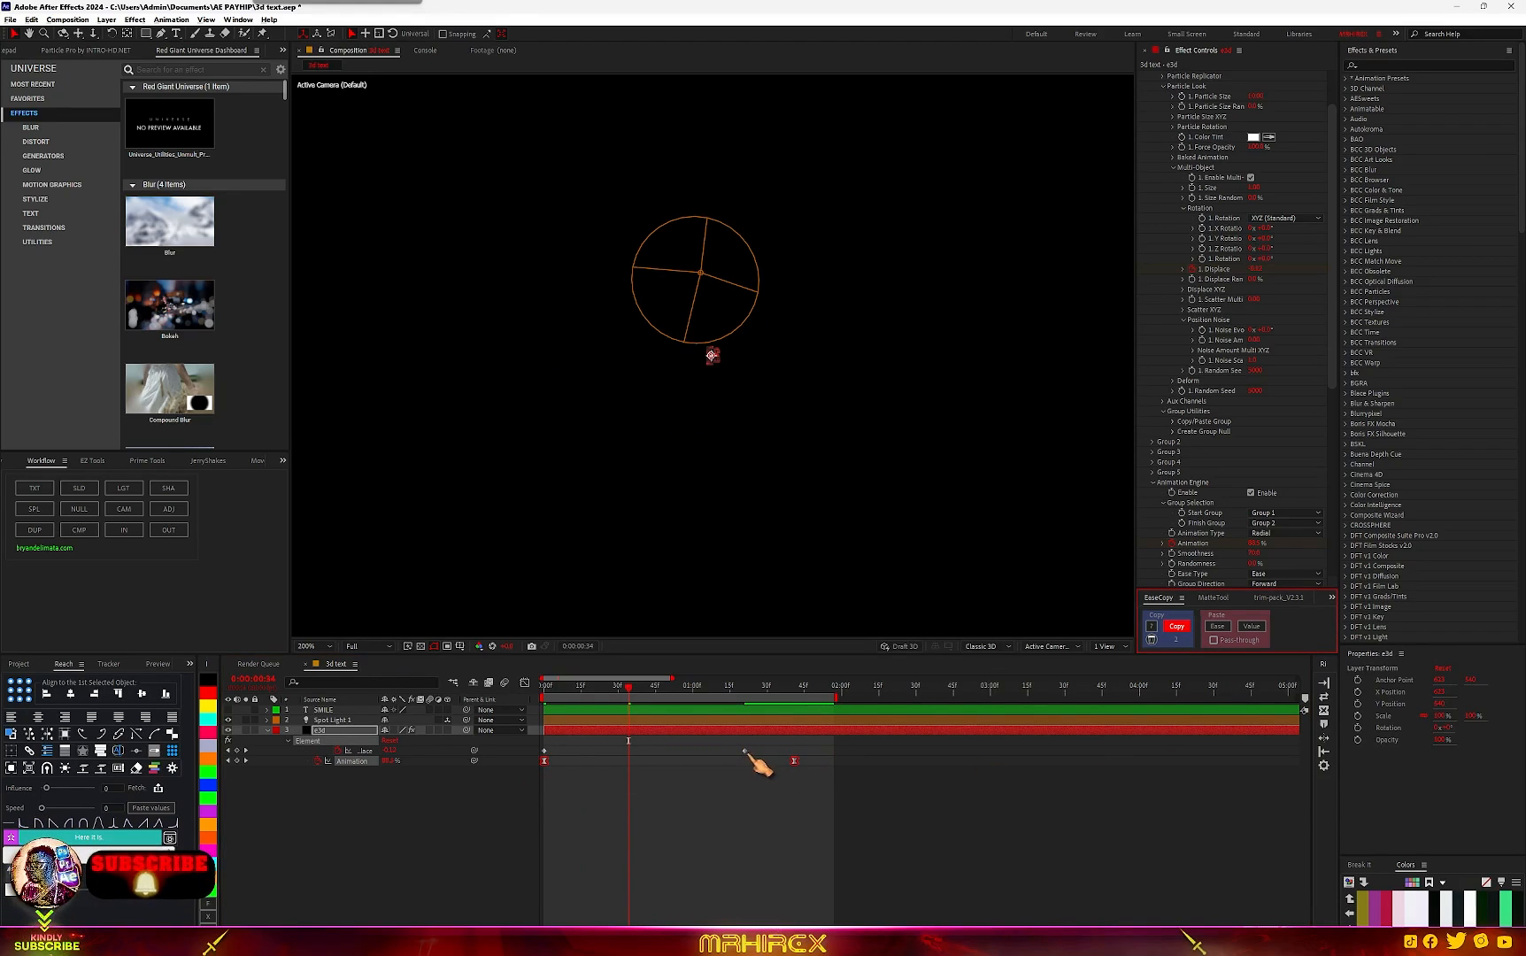
left_click(722, 753)
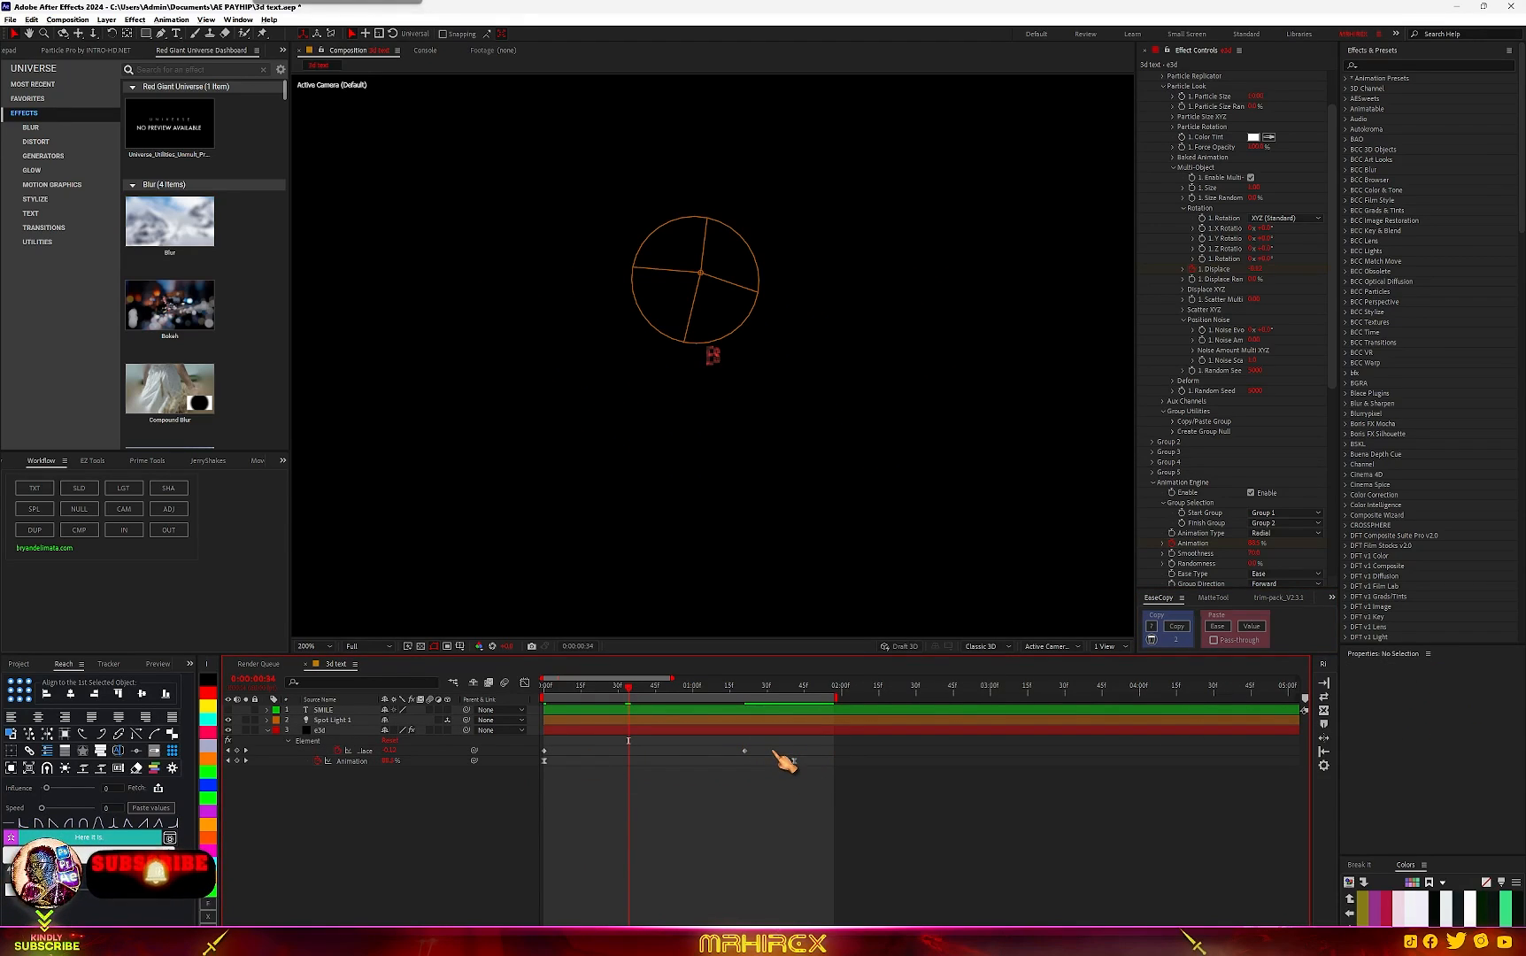
left_click_drag(785, 763, 533, 762)
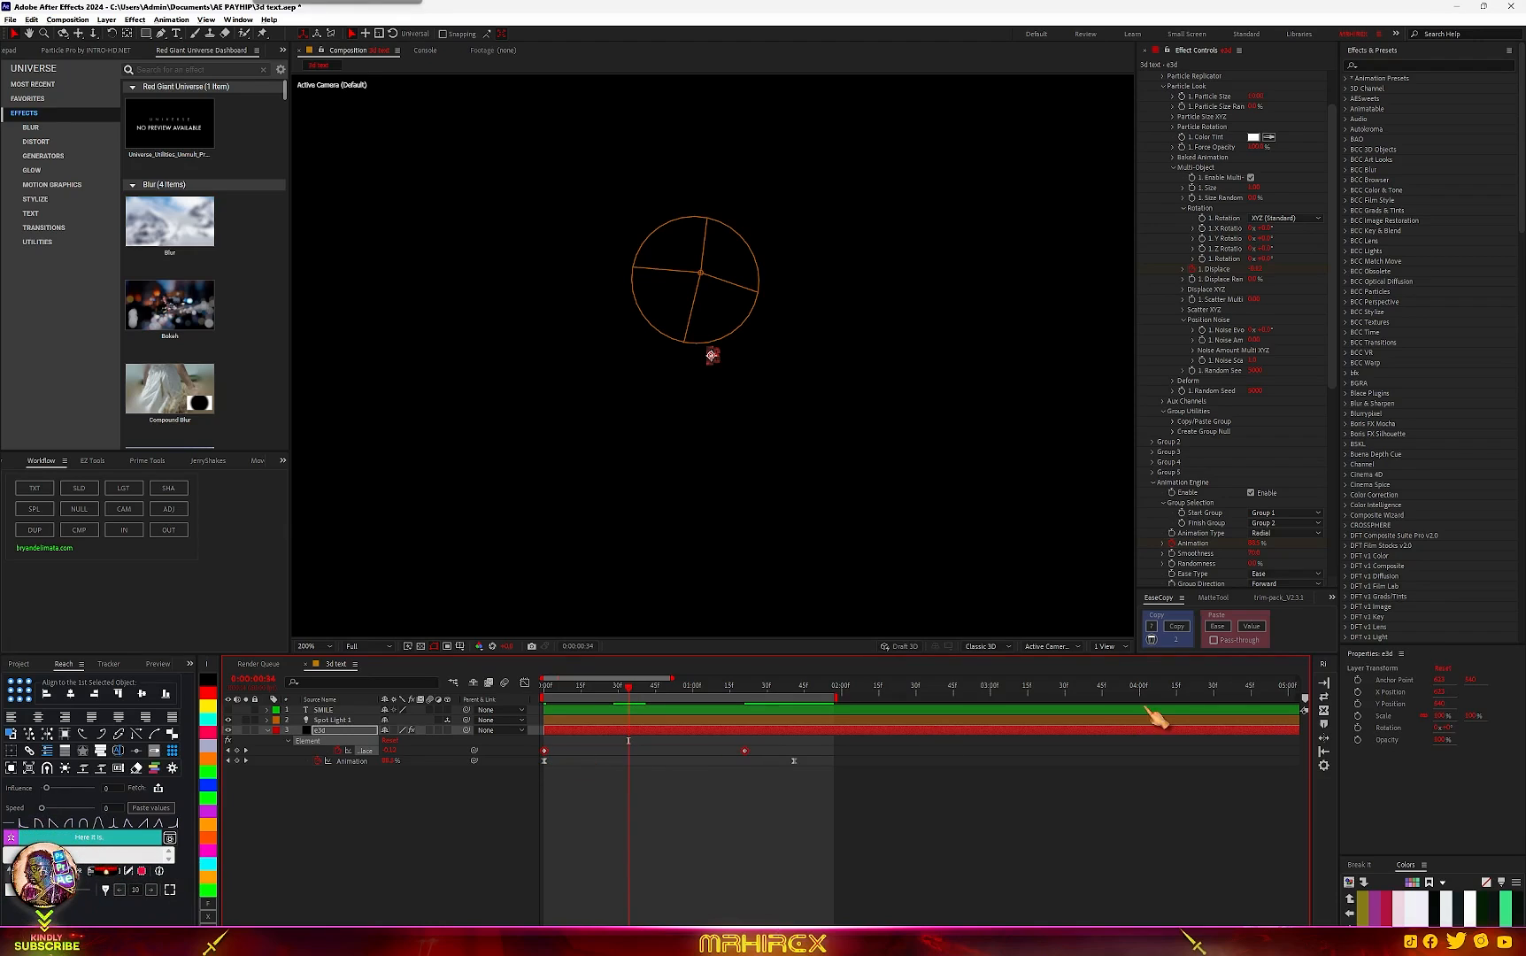
left_click(1217, 626)
left_click(746, 687)
scroll(759, 497, "down", 2)
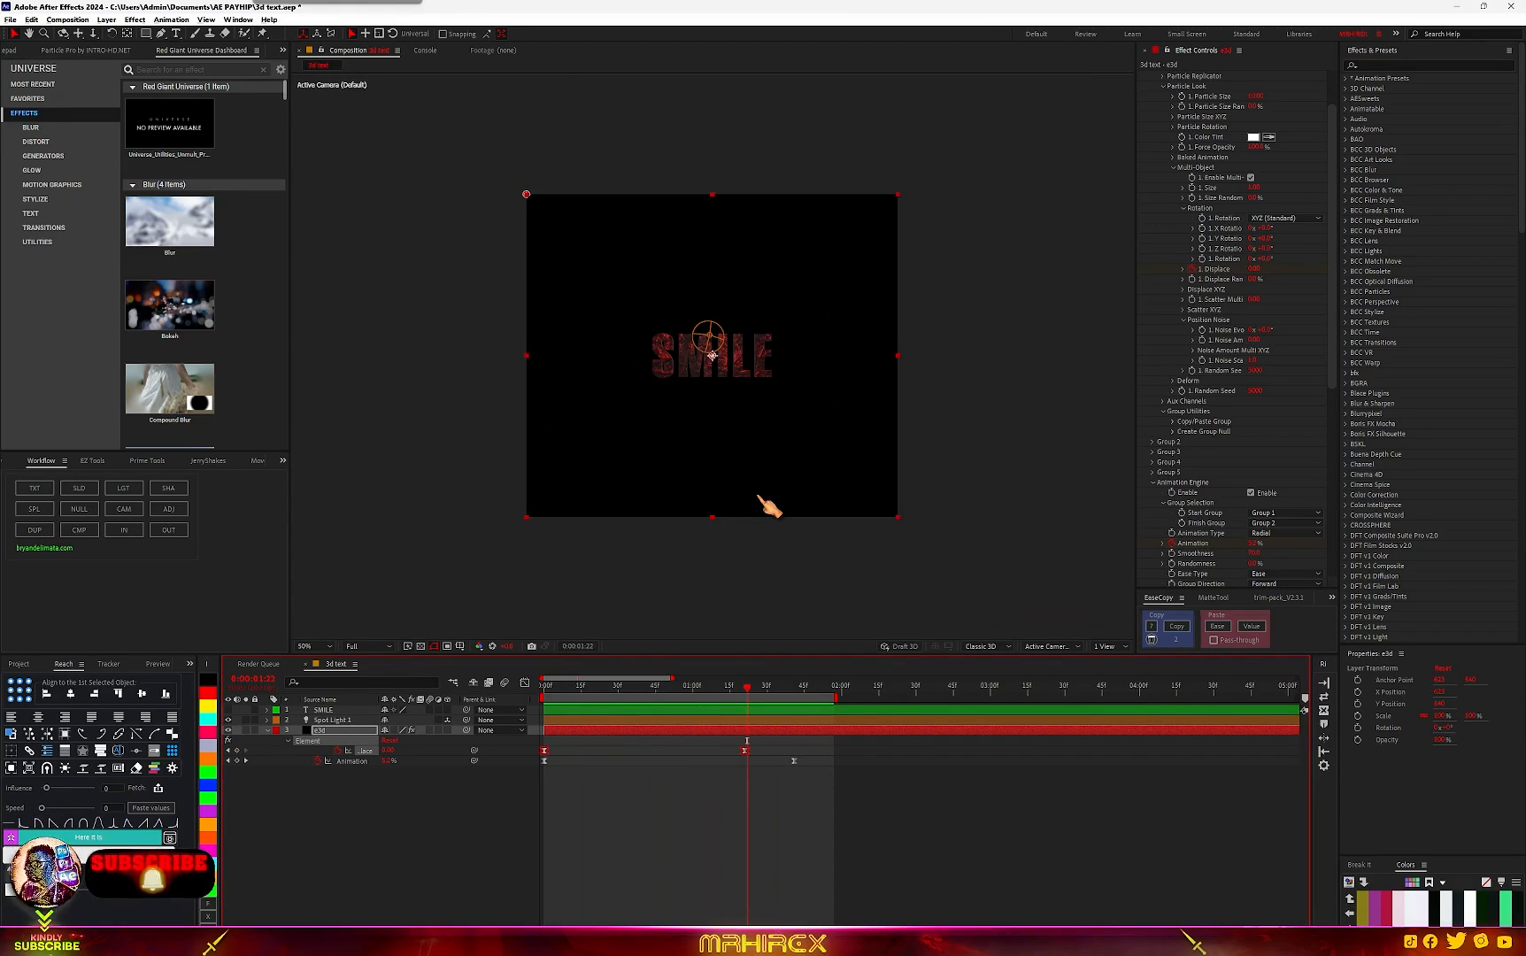
scroll(759, 498, "up", 3)
scroll(882, 551, "down", 1)
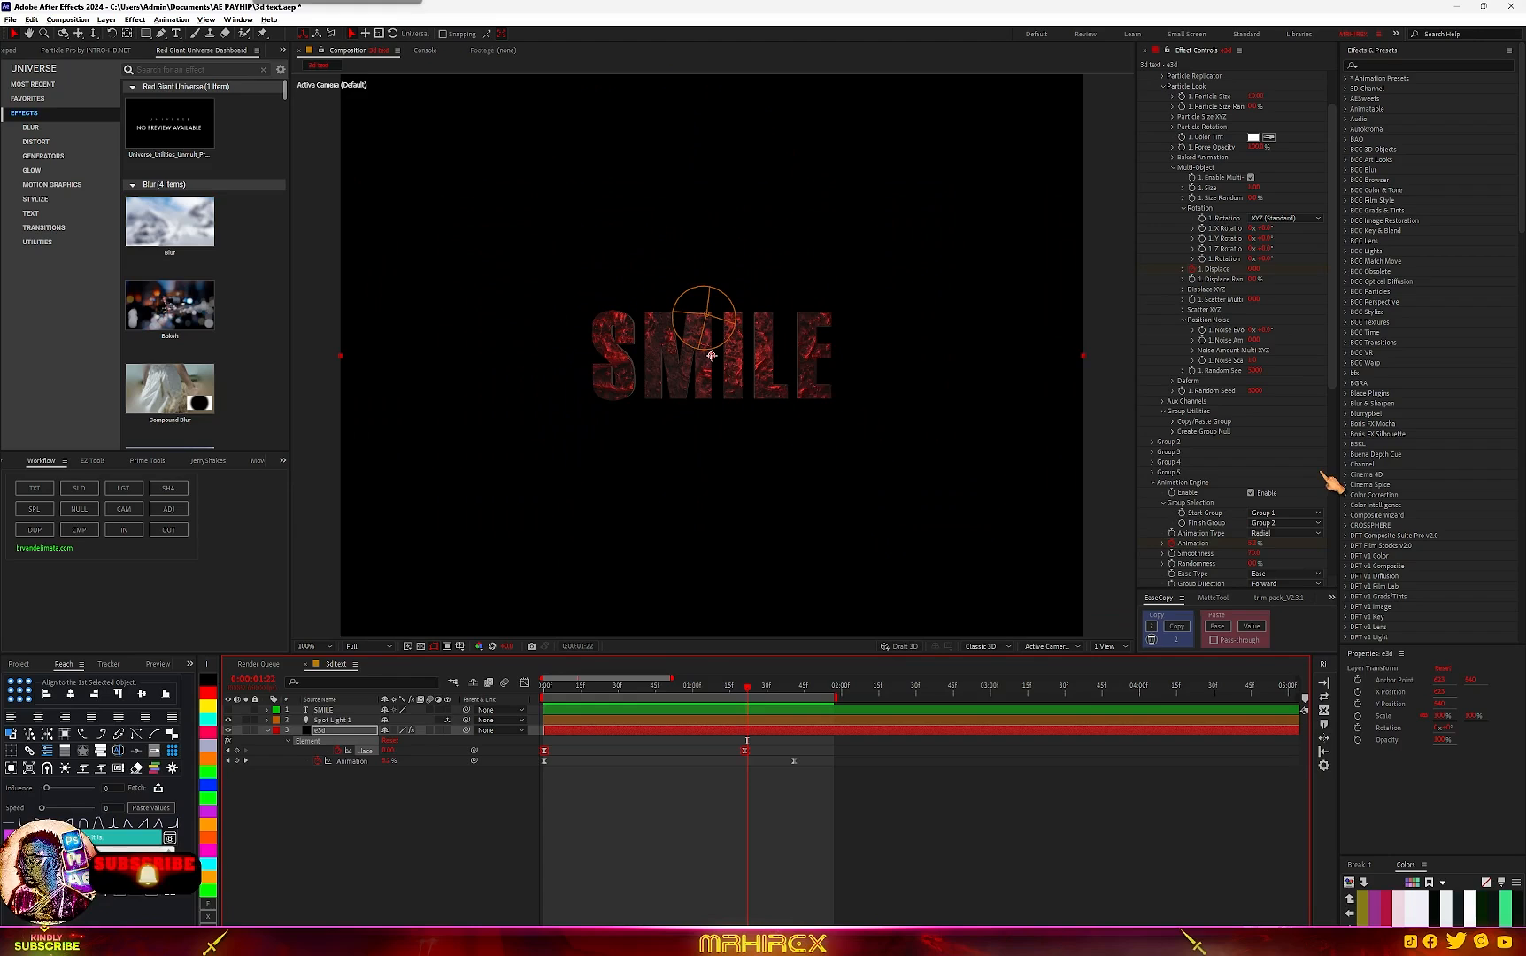
Step: Enable Deform and its Bend for Group 1, adjusting the Bend Angle until SMILE curves into a slight smile-shaped arc
scroll(1230, 462, "down", 11)
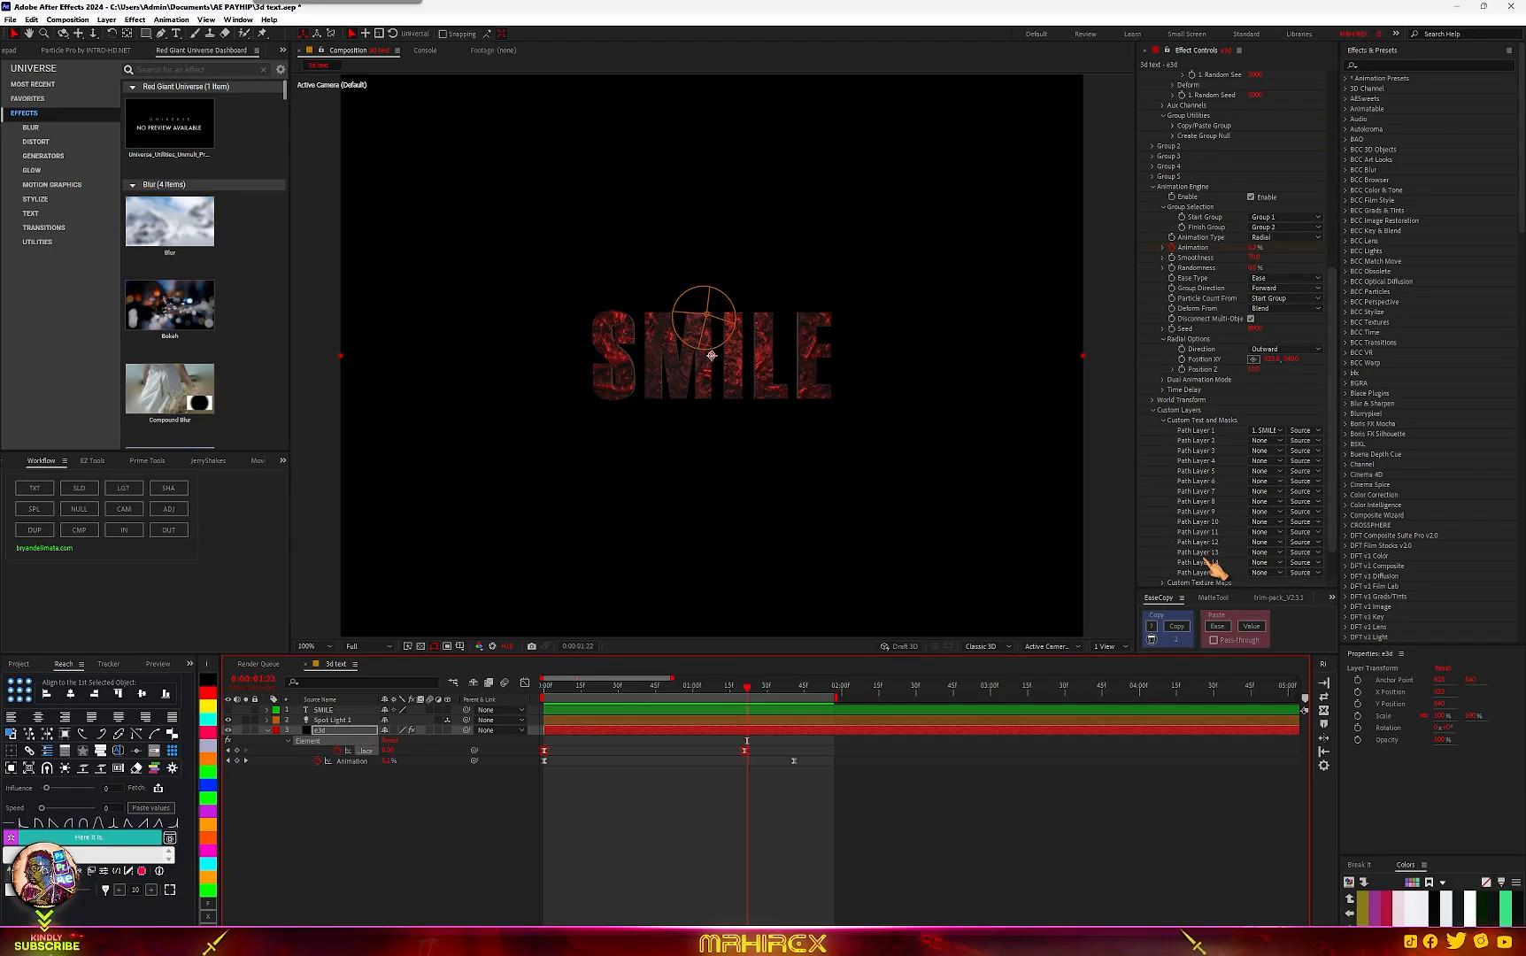
scroll(1178, 340, "up", 9)
left_click(1174, 328)
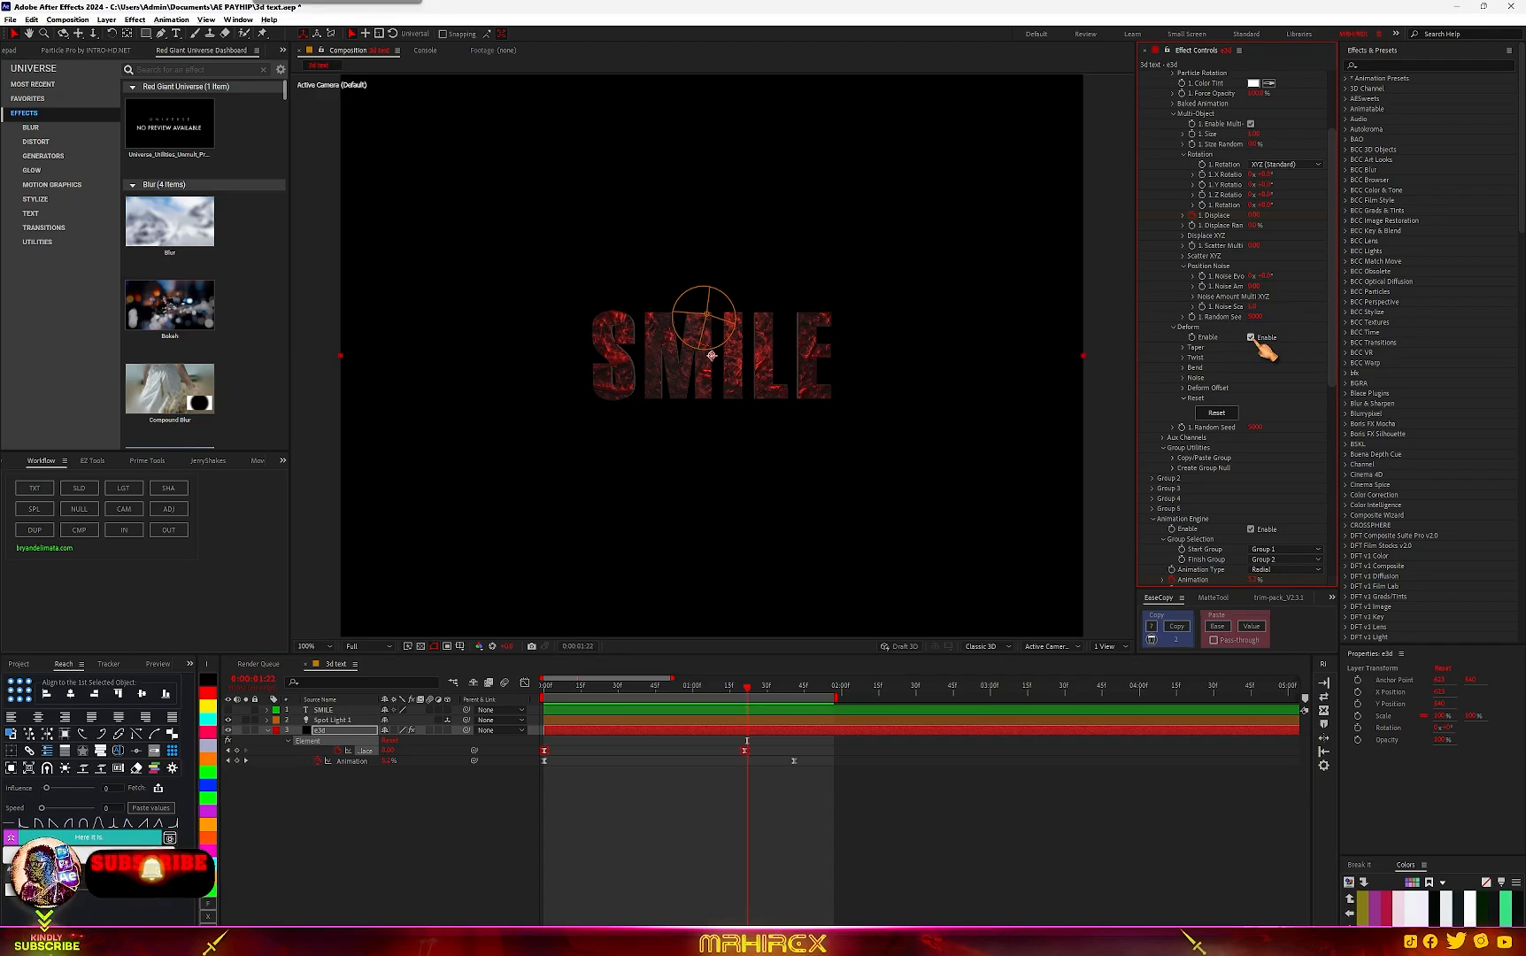
left_click(1185, 368)
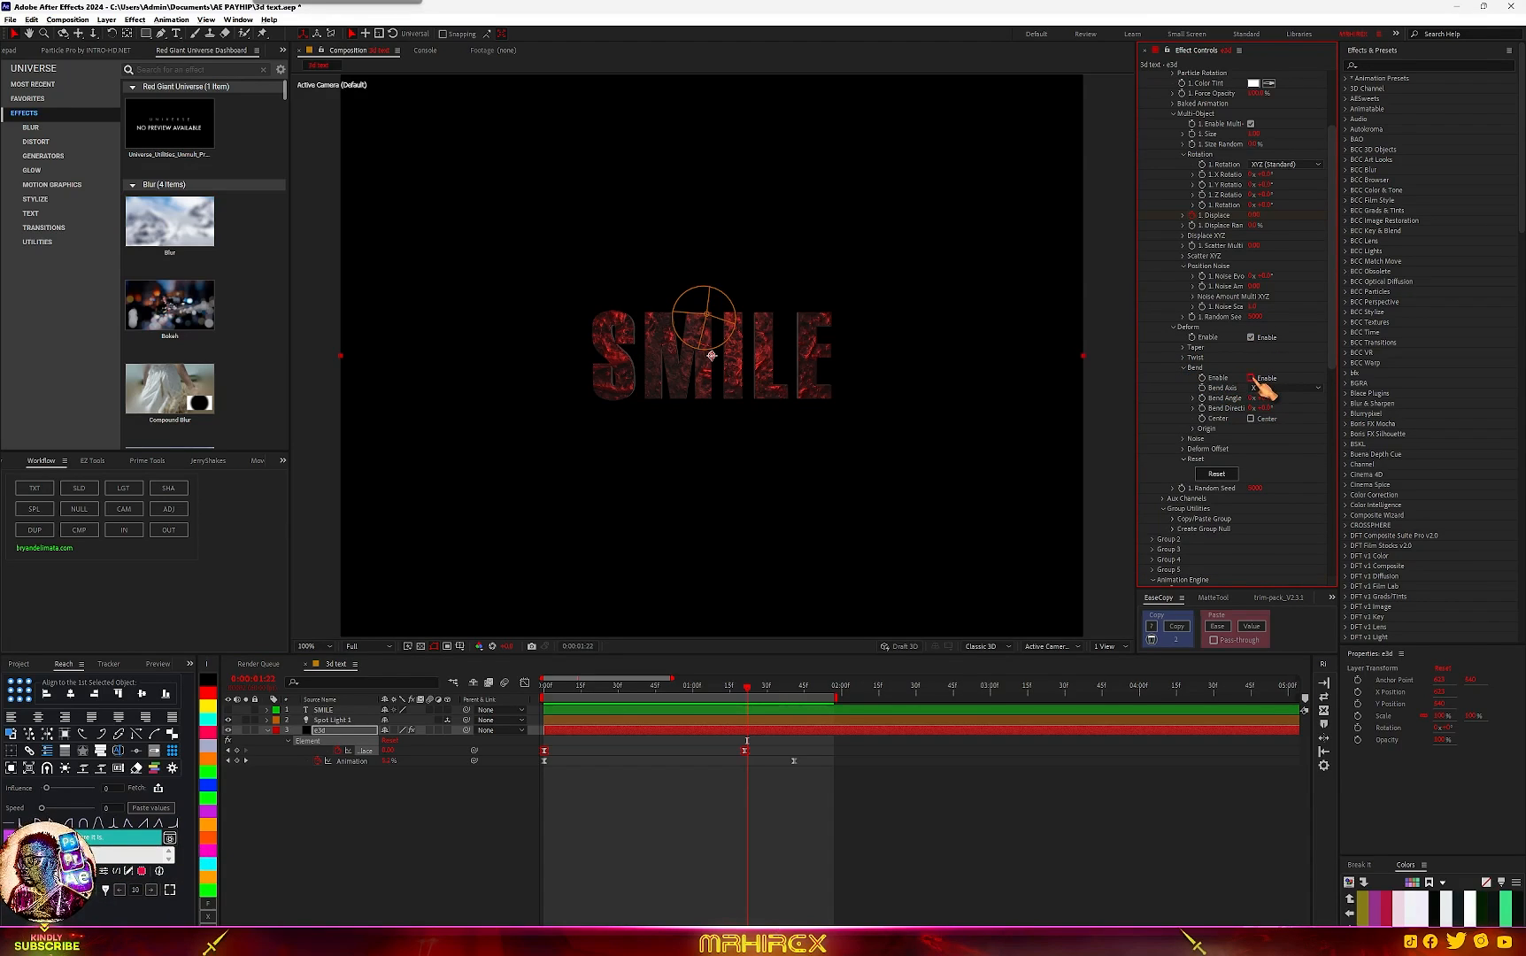
left_click(1251, 378)
left_click_drag(1265, 397, 1258, 402)
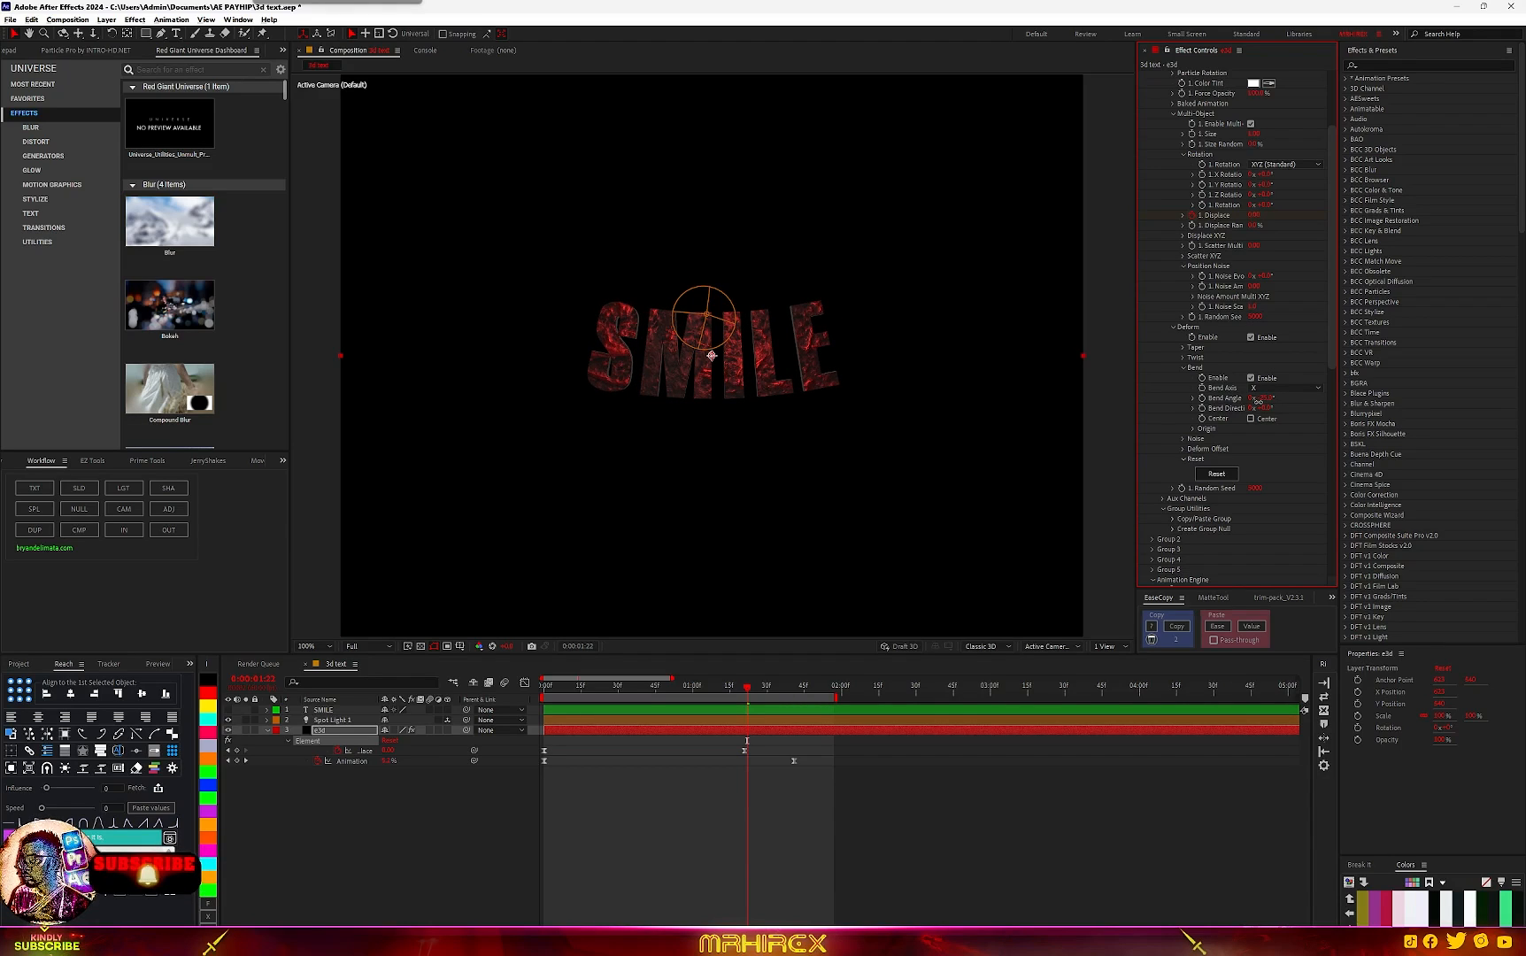
Step: Preview the bent text animation from the start of the timeline
mouse_move(555, 692)
left_mouse_down()
mouse_move(634, 694)
mouse_move(543, 696)
left_mouse_up()
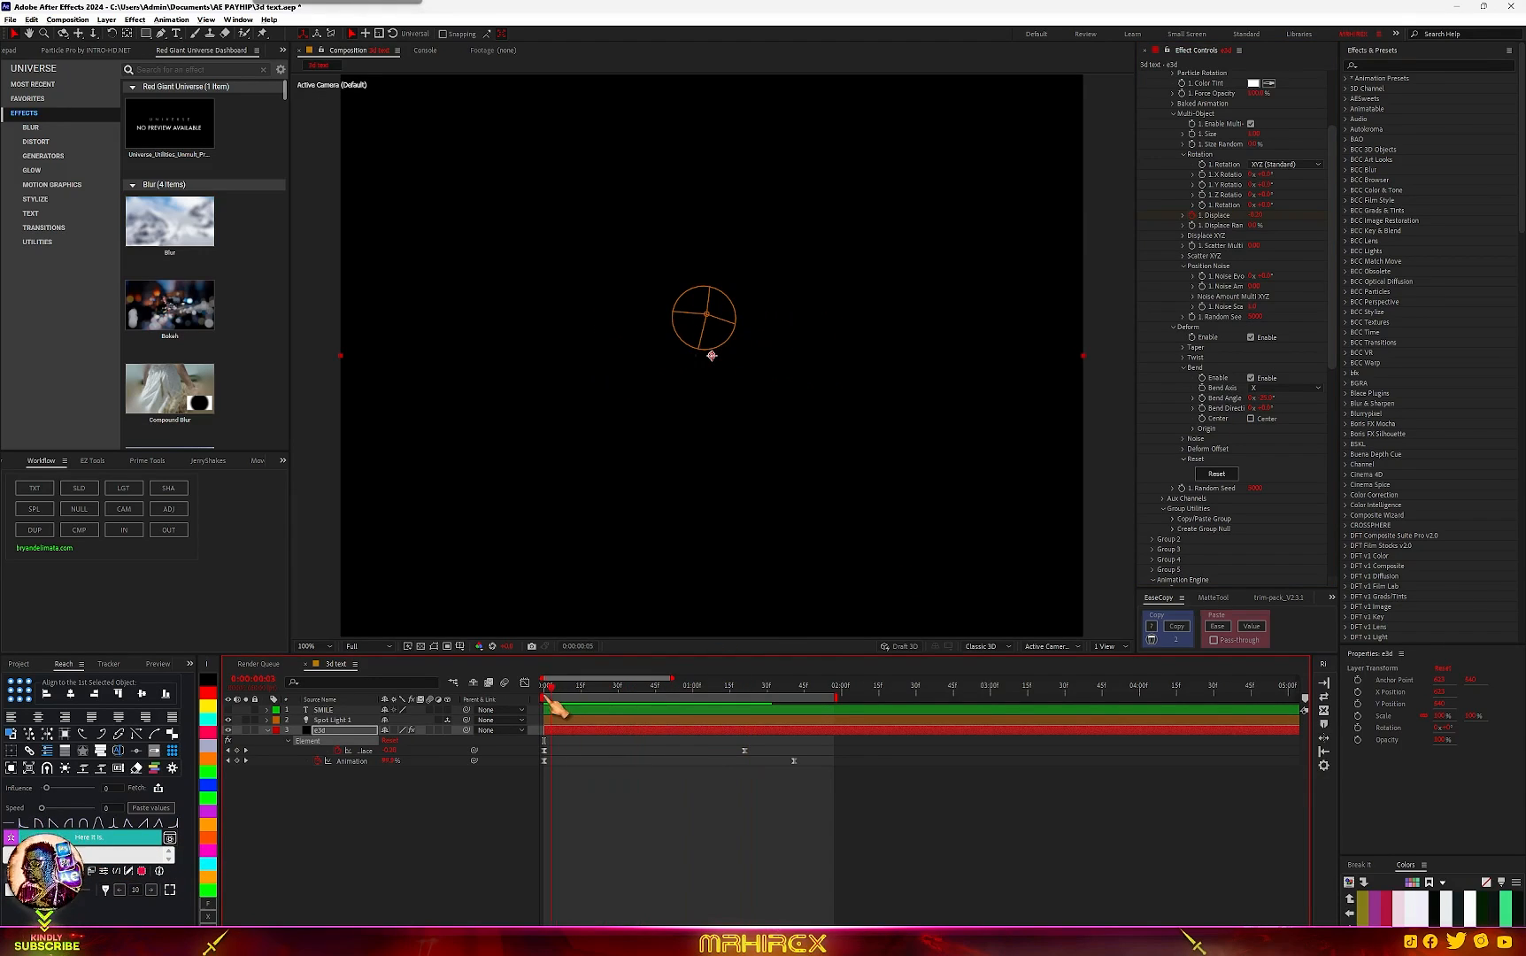
key("space")
key("space")
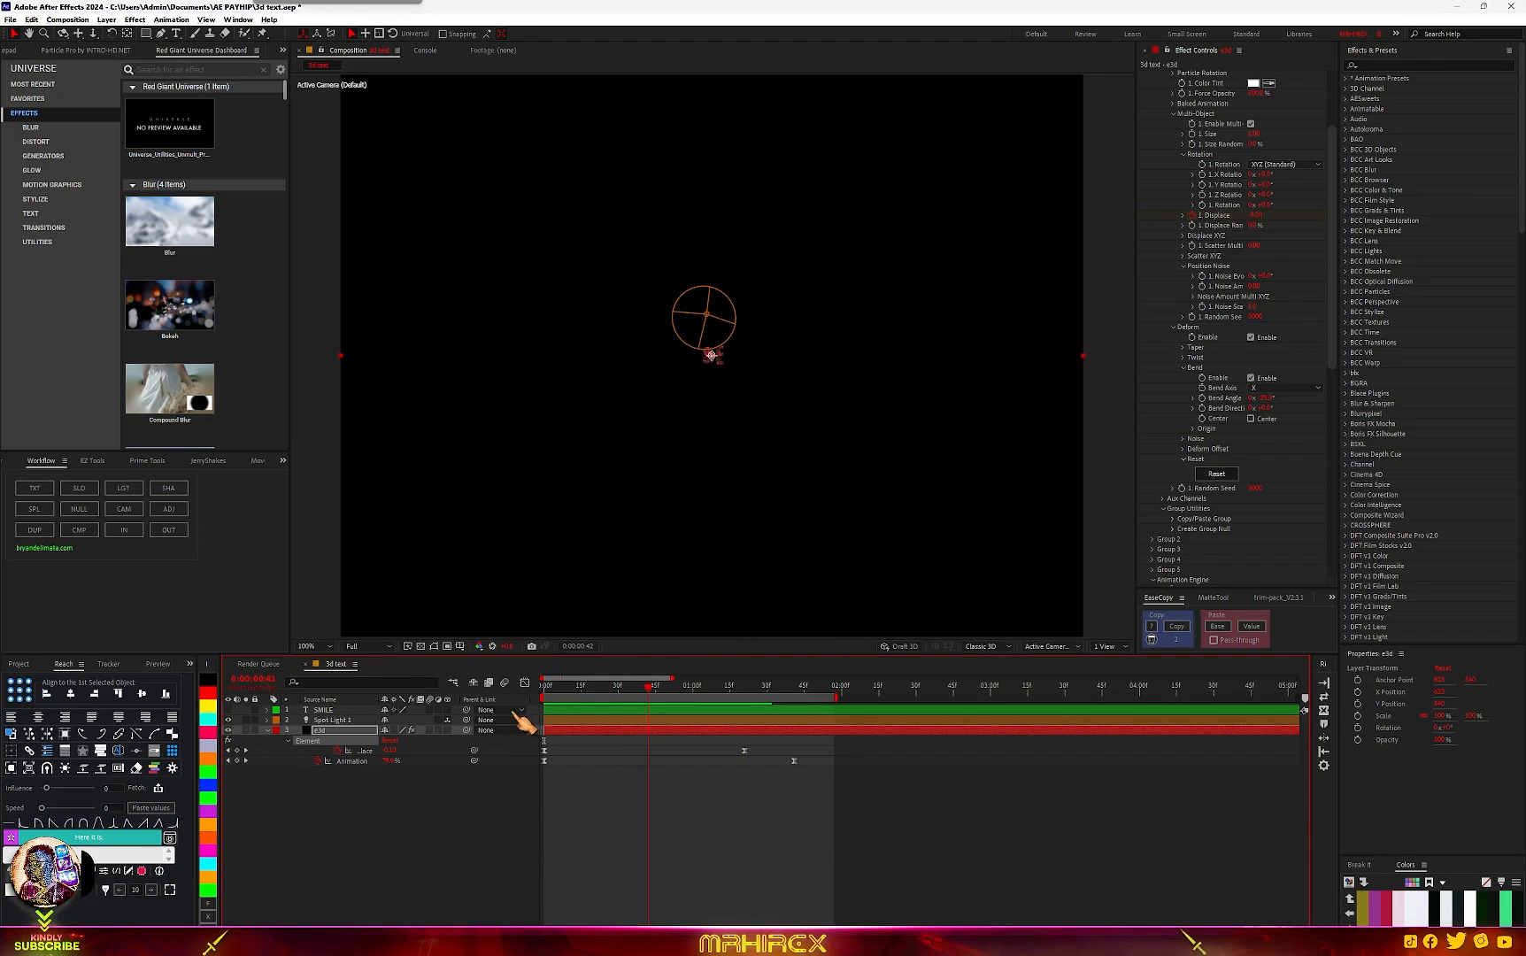
Step: Start keyframing Group 1's Multi-Object X Rotation at the timeline start and check the text at about 0:00:01:15
scroll(1233, 305, "up", 3)
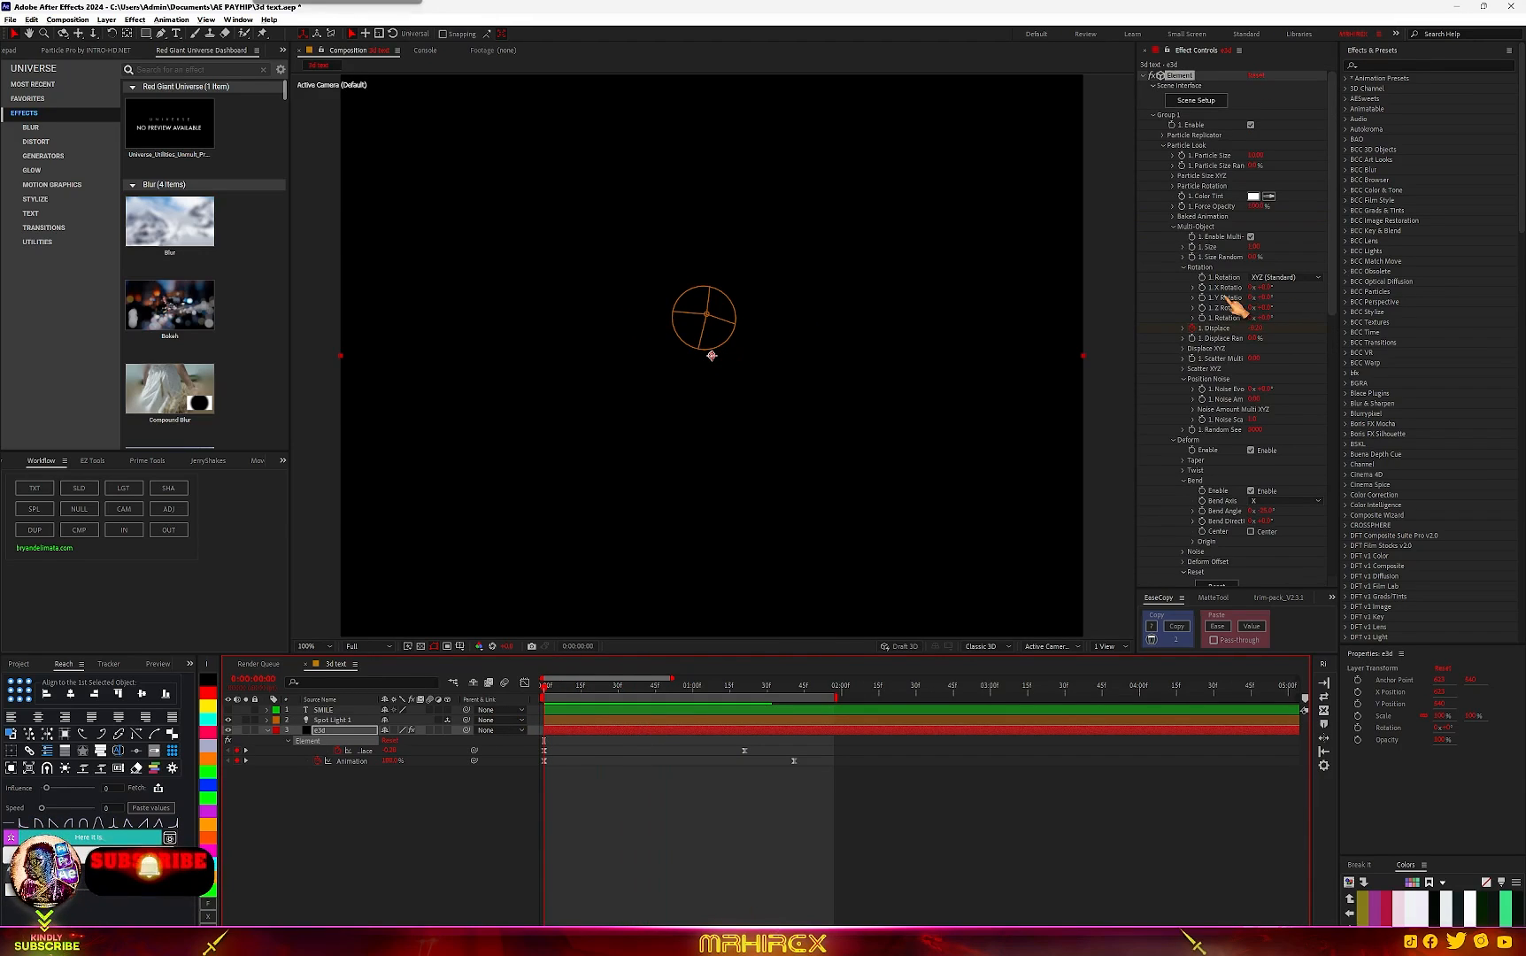
left_click(1201, 288)
left_click_drag(568, 693, 731, 698)
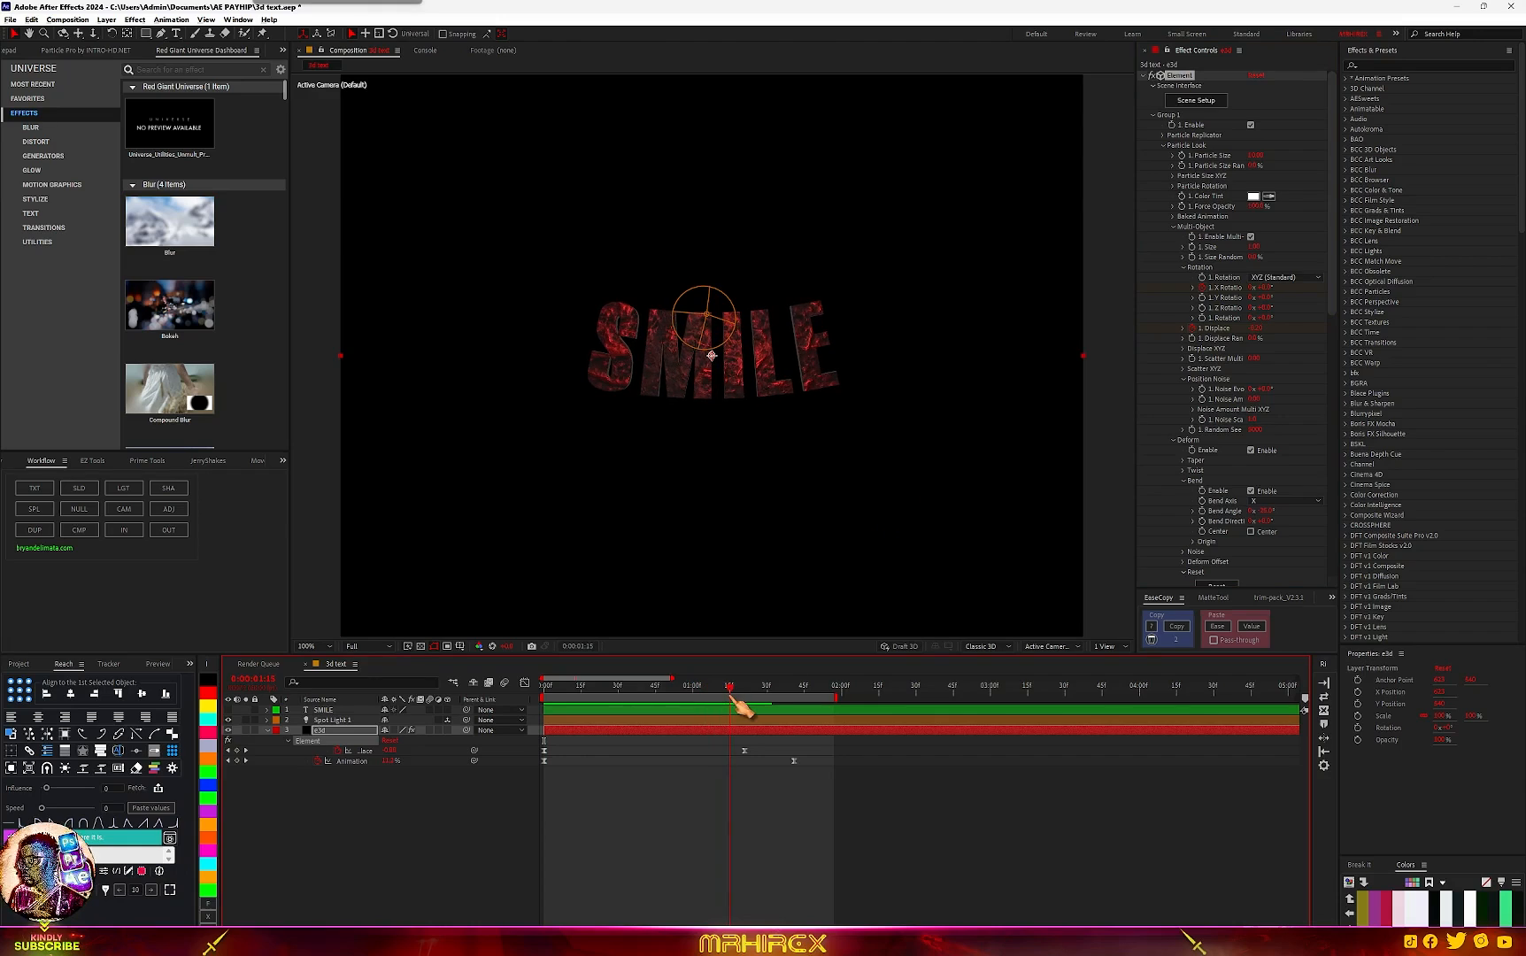
Step: Raise Spot Light 1 along its Y axis so it sits above the SMILE text
left_click(711, 355)
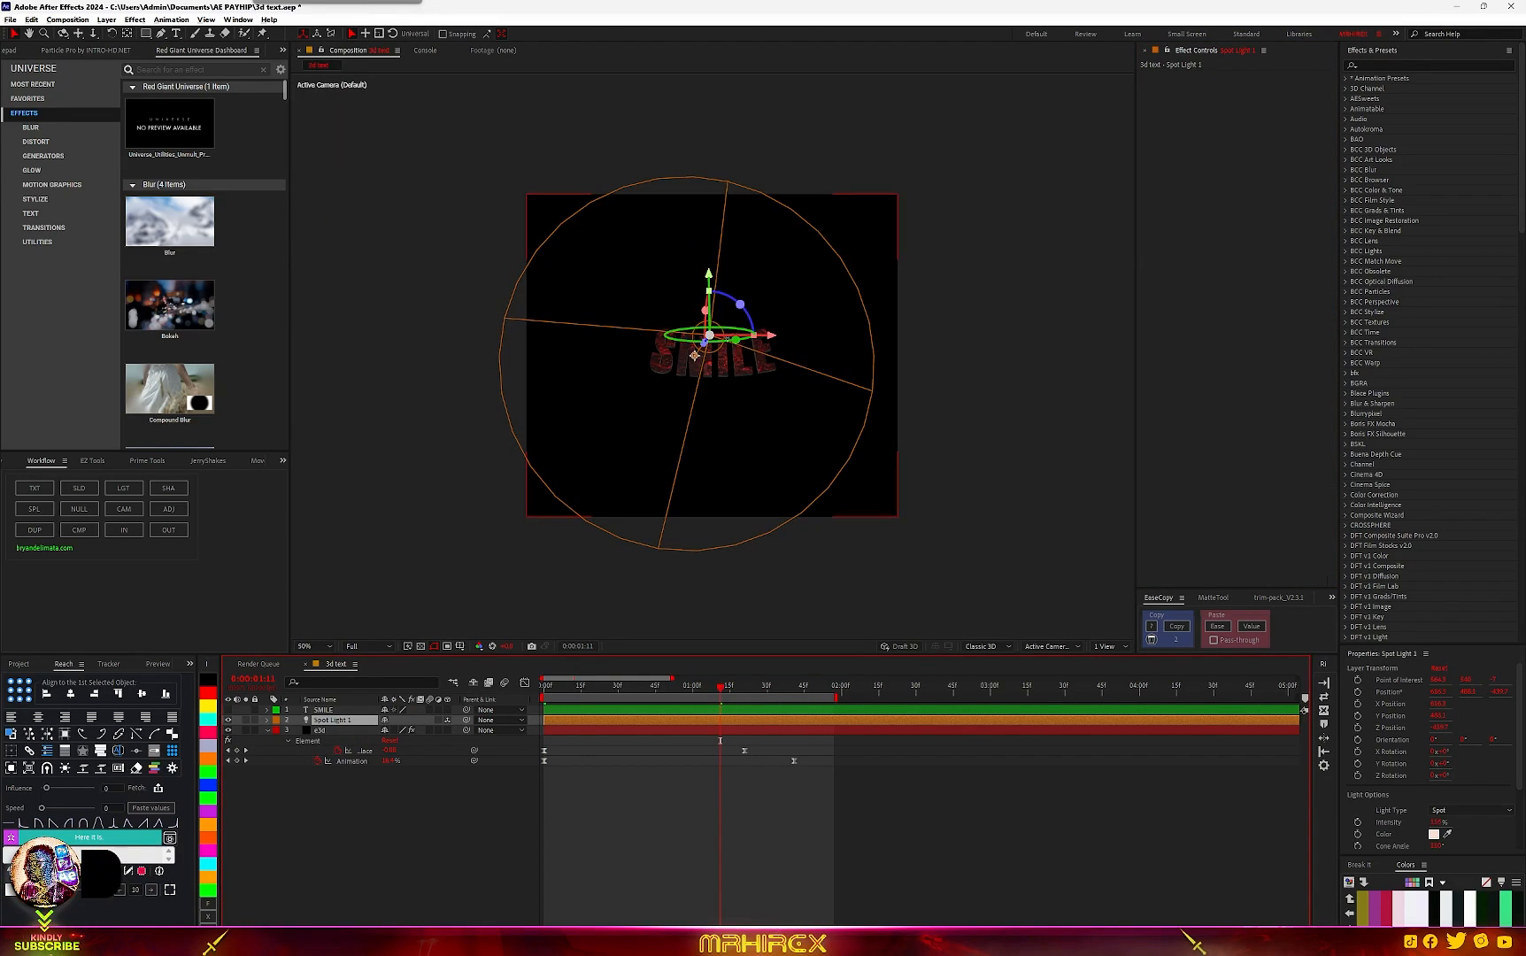
key("comma")
left_click_drag(713, 281, 712, 247)
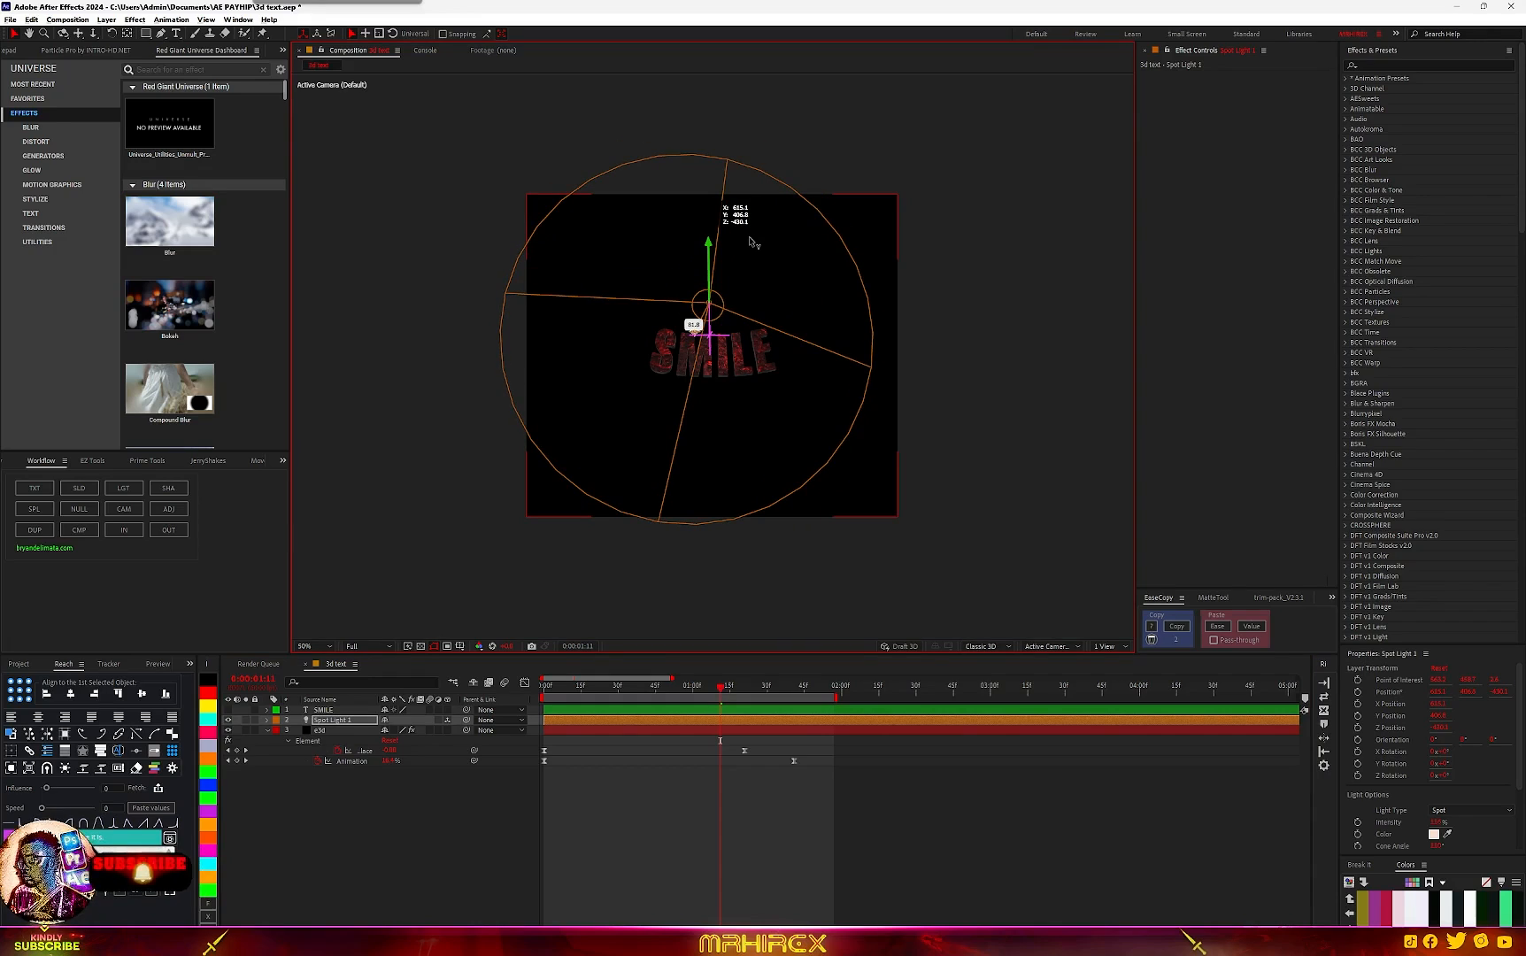
key("ctrl+shift+y")
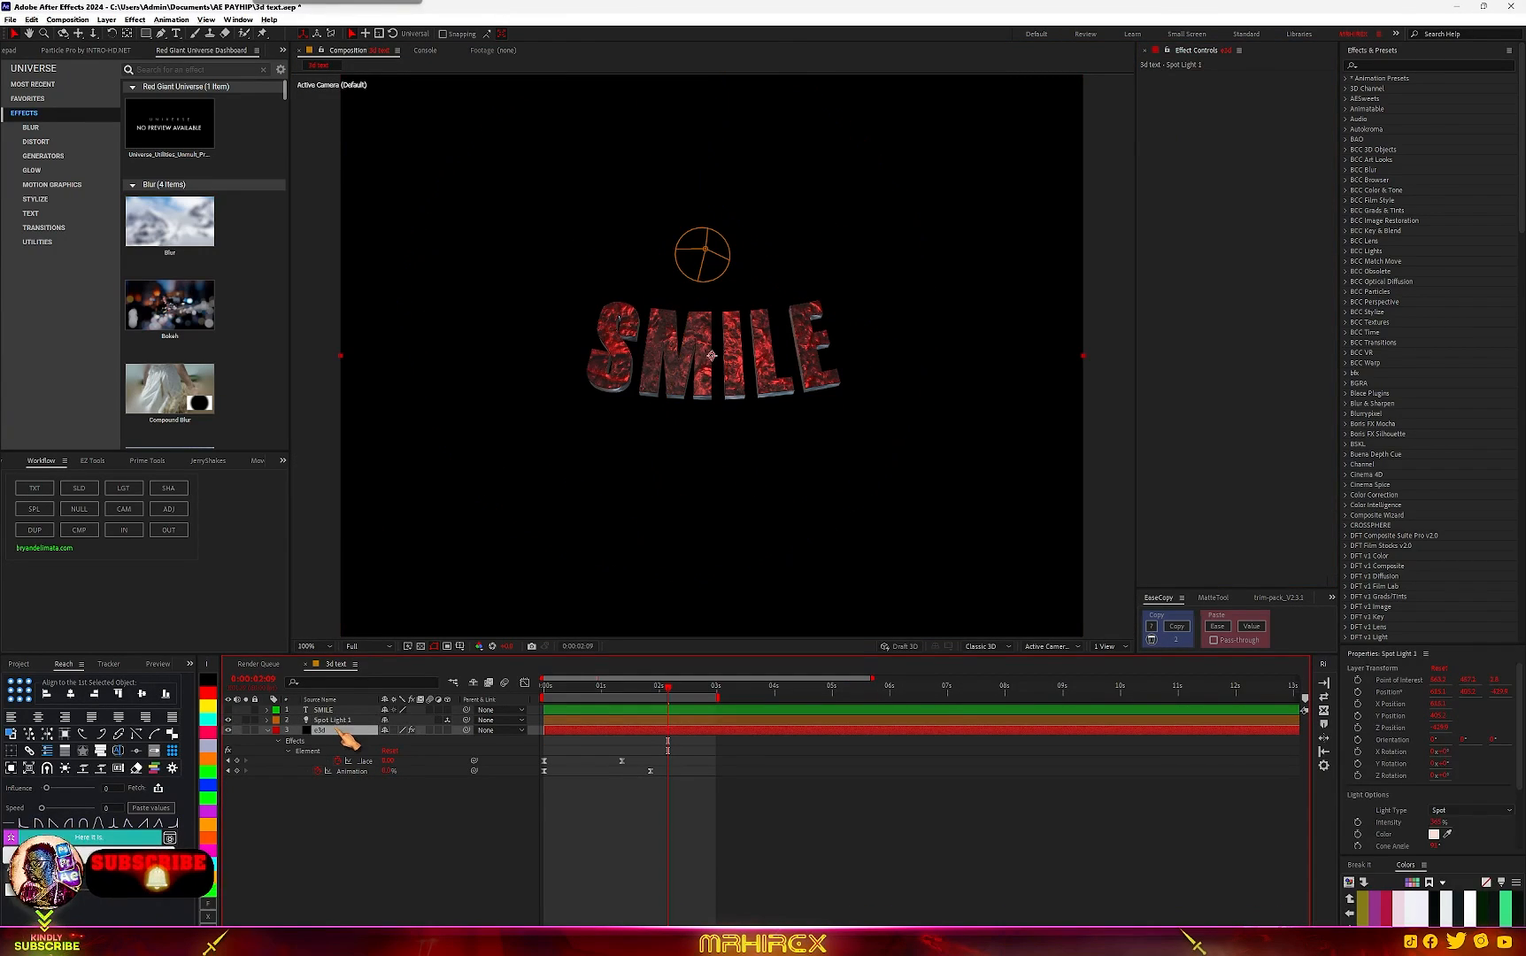
Step: Collapse the Element effect on the e3d layer and add the BCC Rays Puffy effect
left_click(336, 720)
left_click(1288, 194)
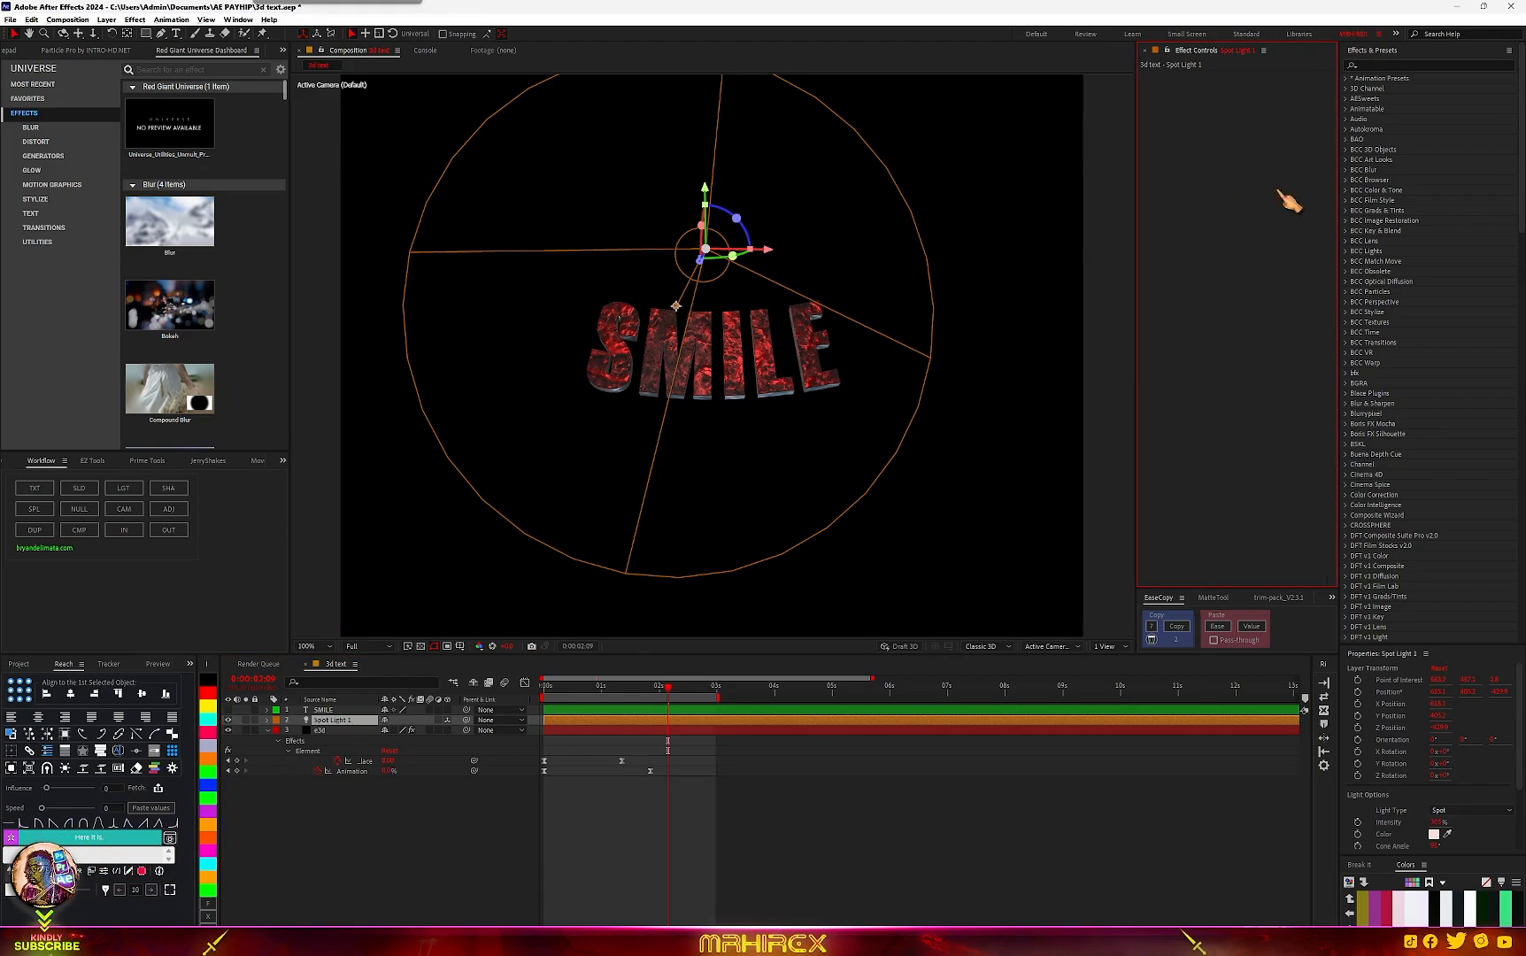
left_click(354, 751)
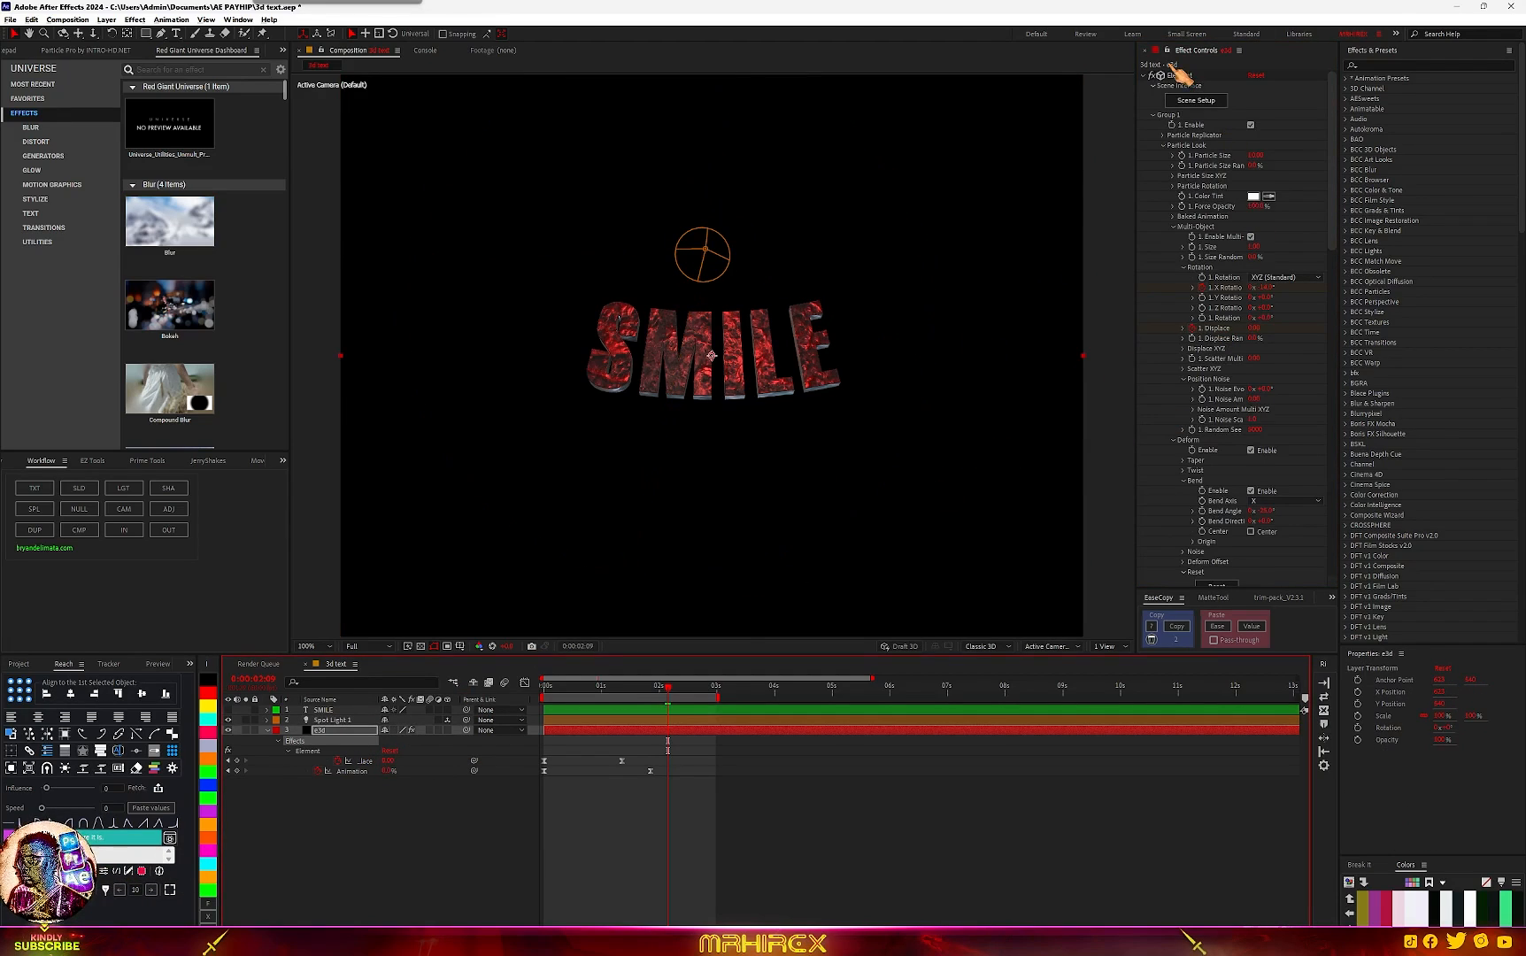
left_click(1143, 77)
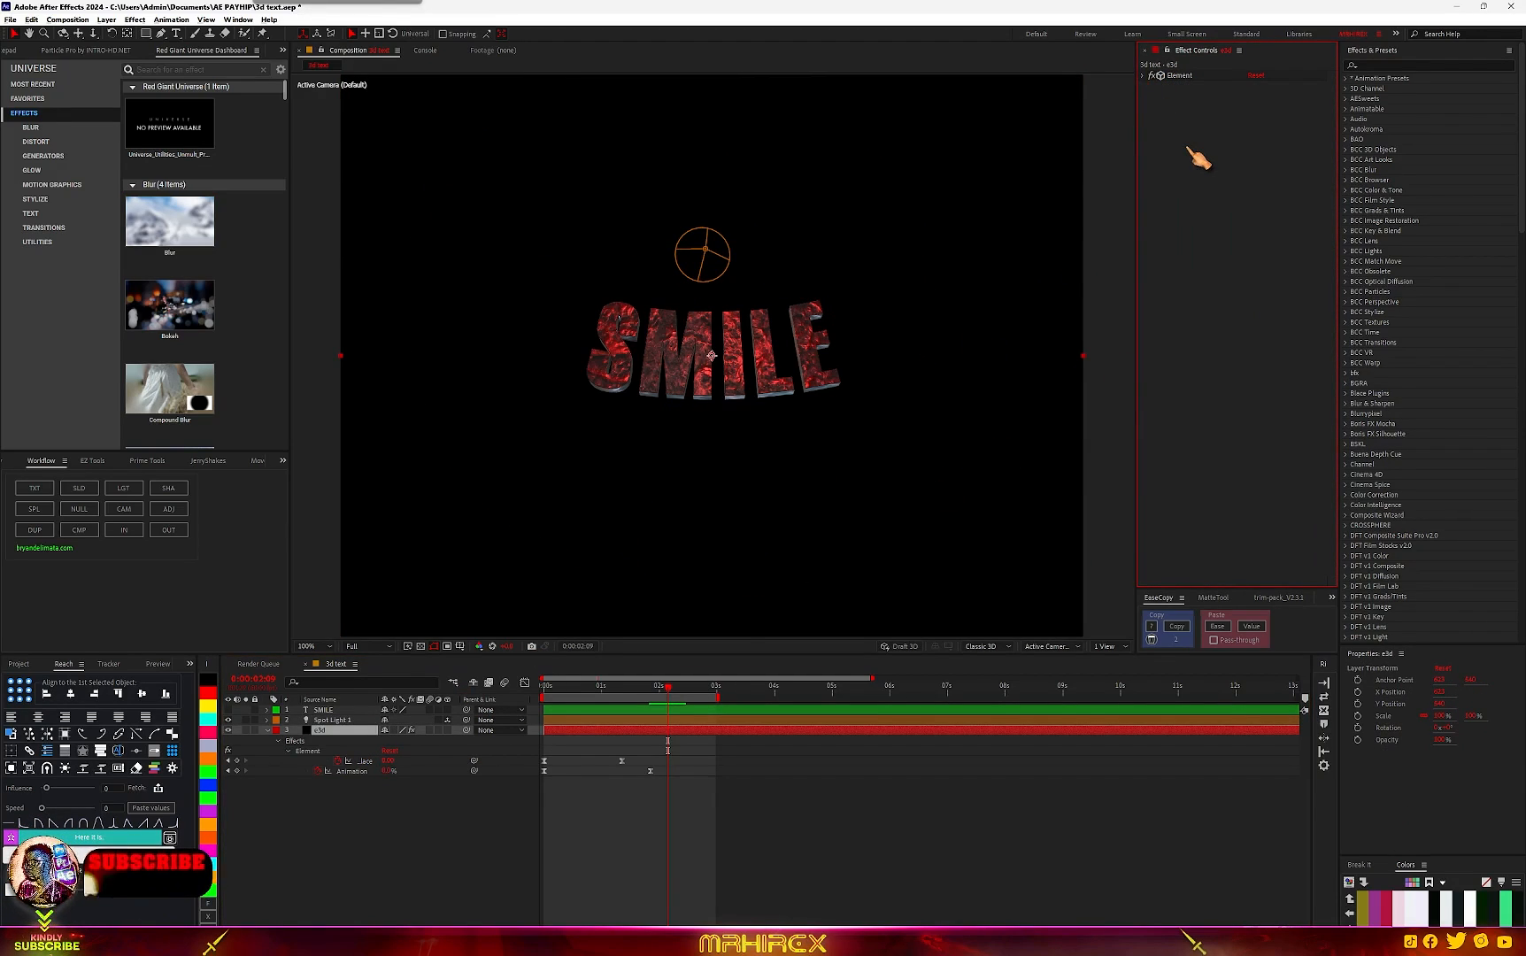
key("ctrl+space")
type("puff")
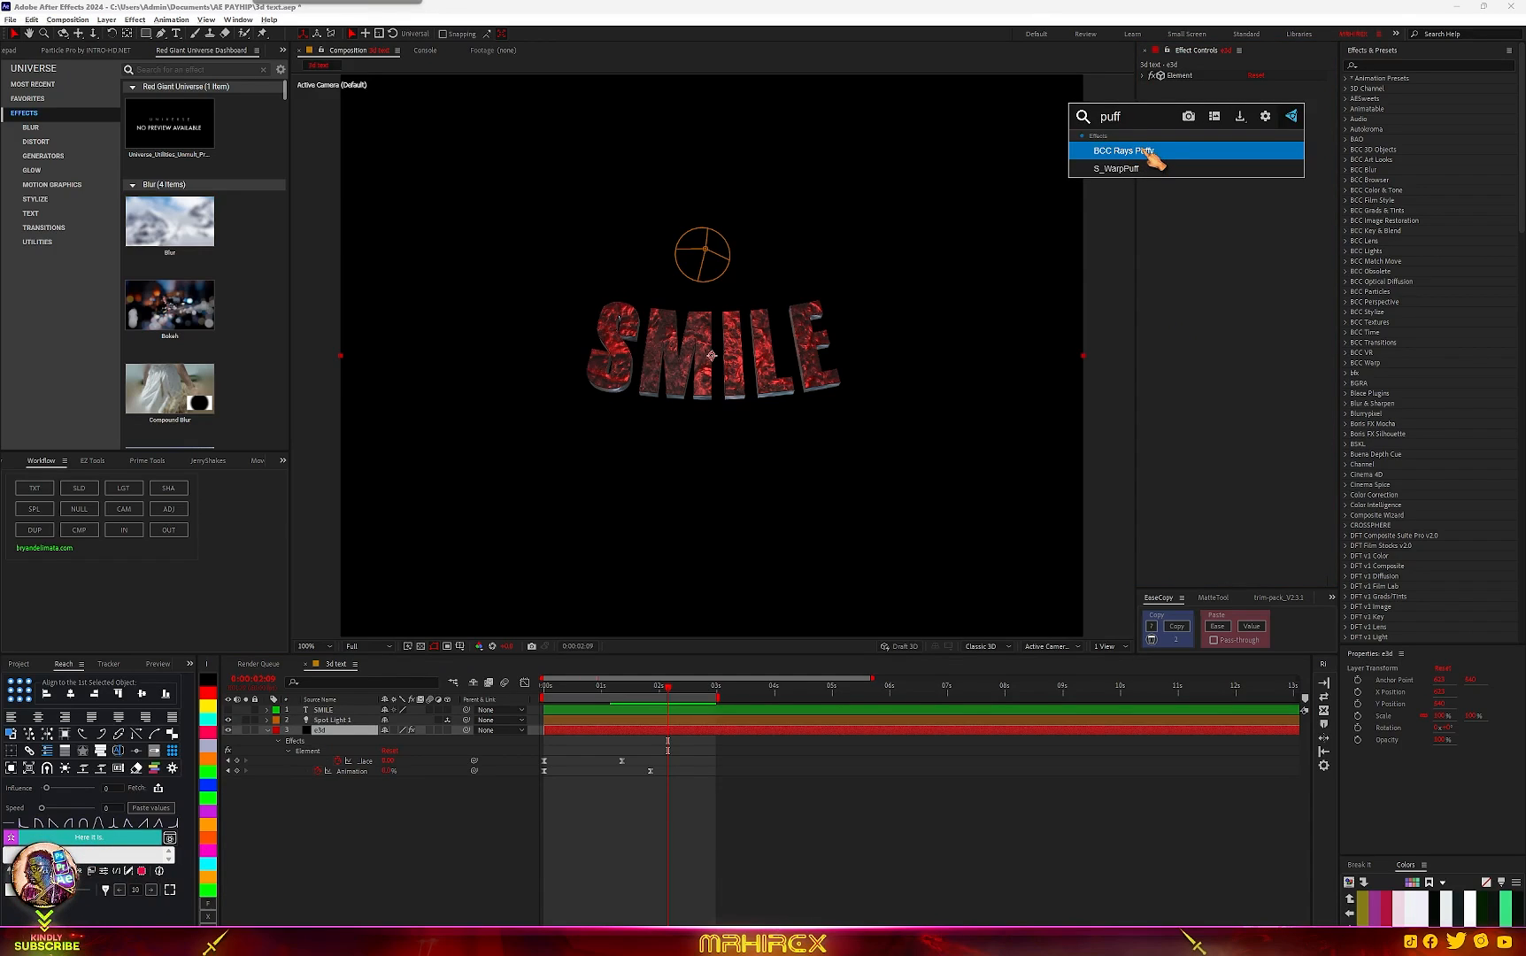
left_click(1151, 152)
Step: Place the BCC Rays Puffy light source near the centre of the SMILE text
key("period")
key("period")
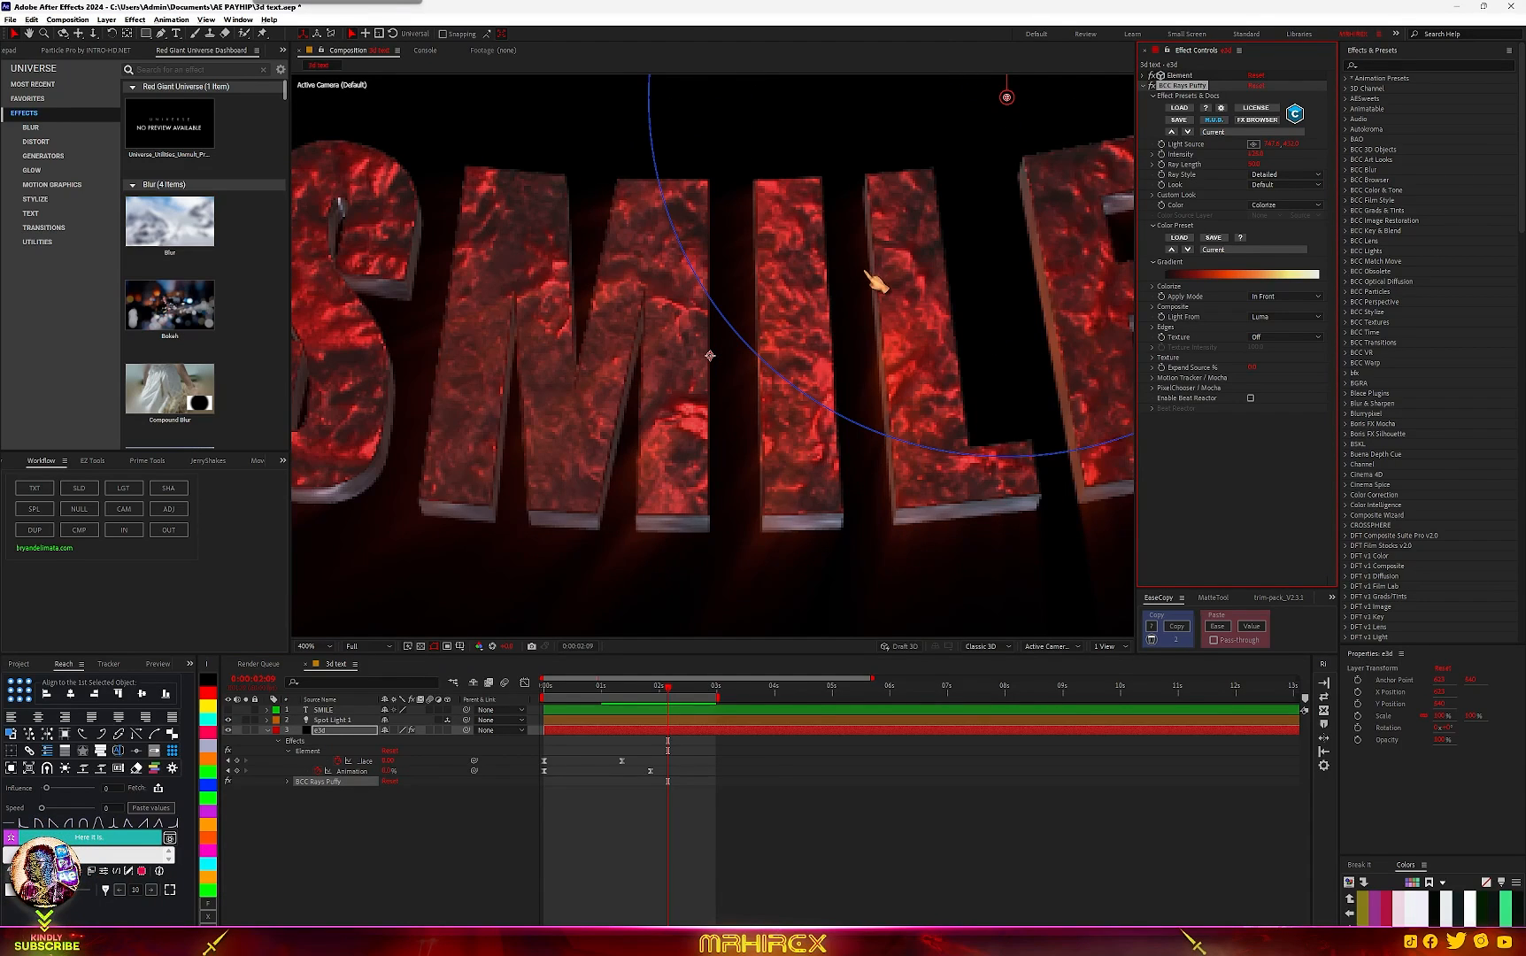
key("comma")
key("comma")
left_click_drag(797, 306, 714, 377)
key("period")
key("period")
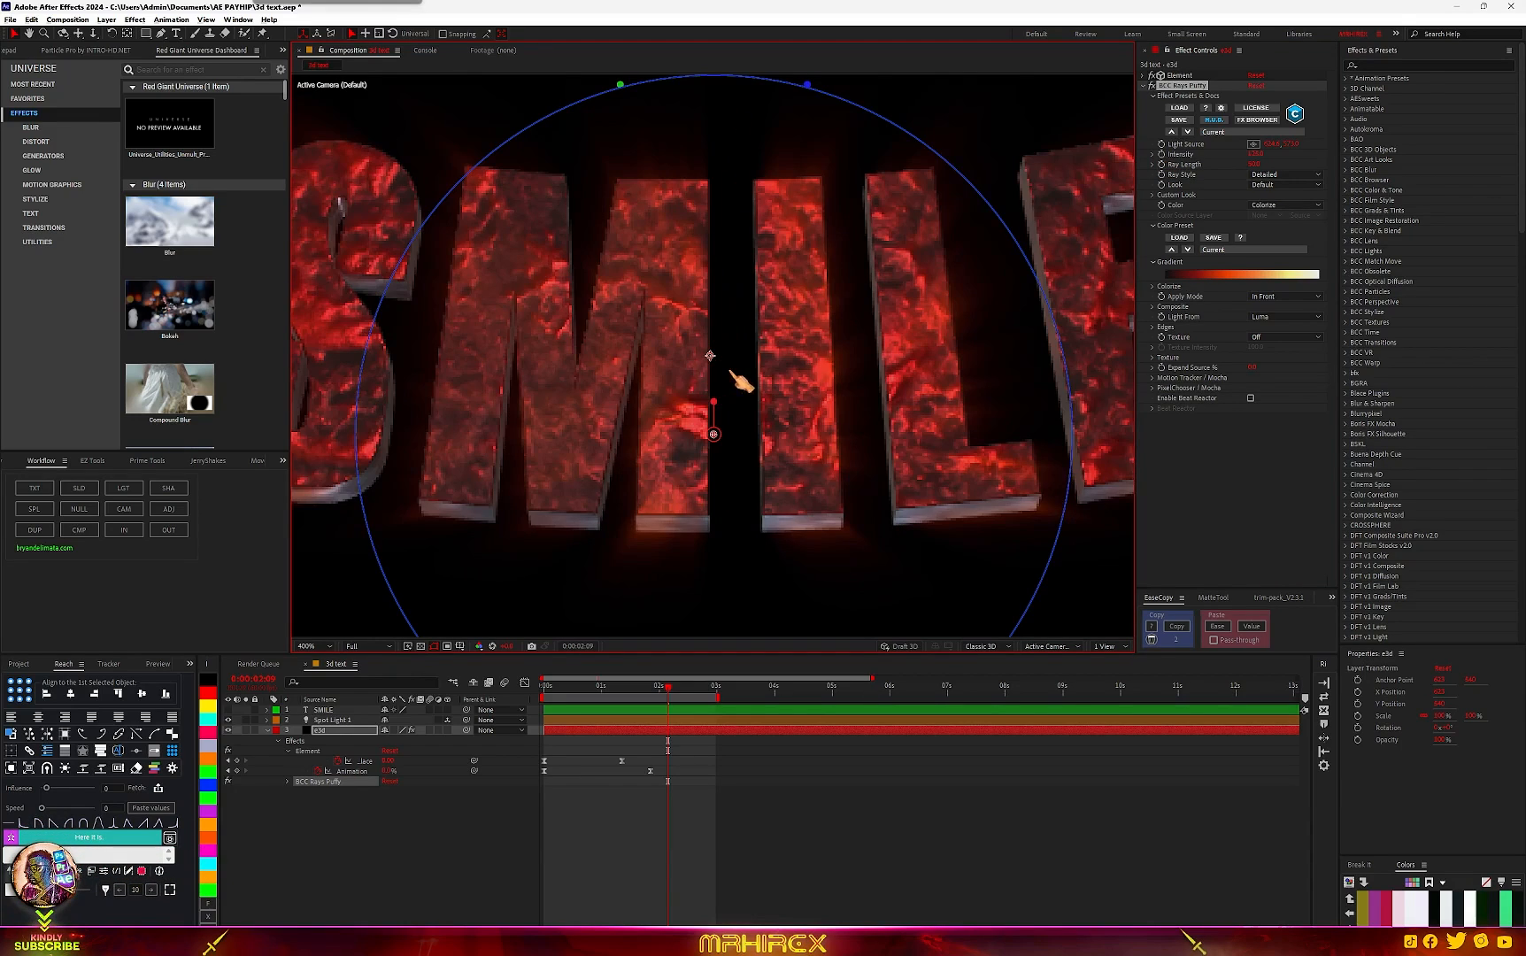
key("comma")
key("comma")
key("period")
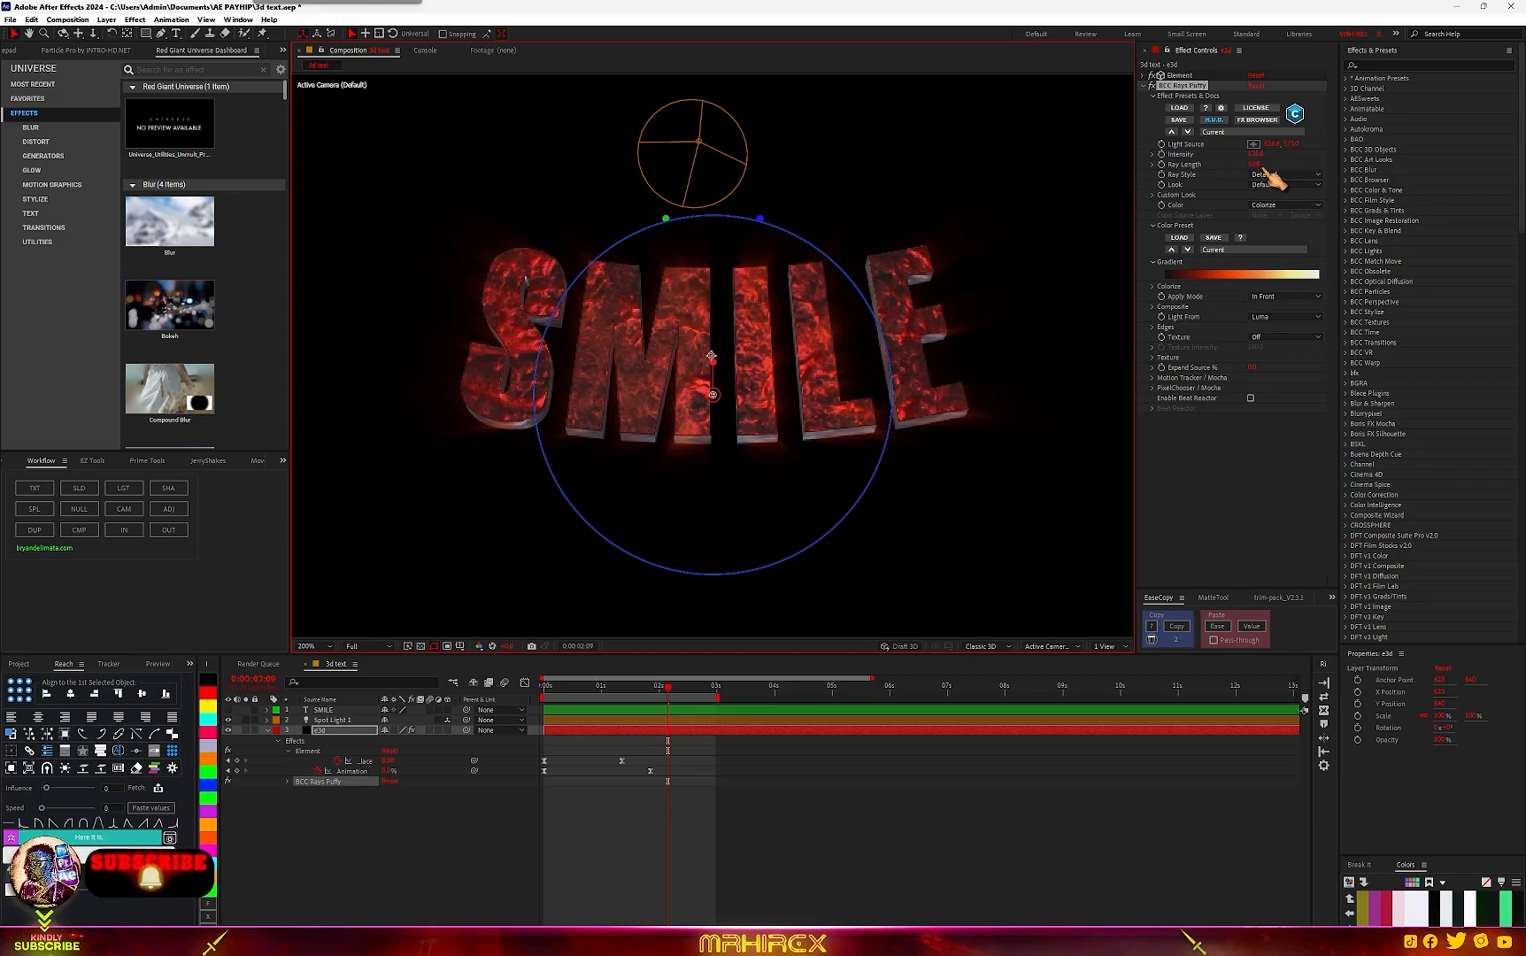
Step: Adjust the Ray Length and Intensity of BCC Rays Puffy and move its light source above the text
left_click_drag(1253, 165, 1416, 140)
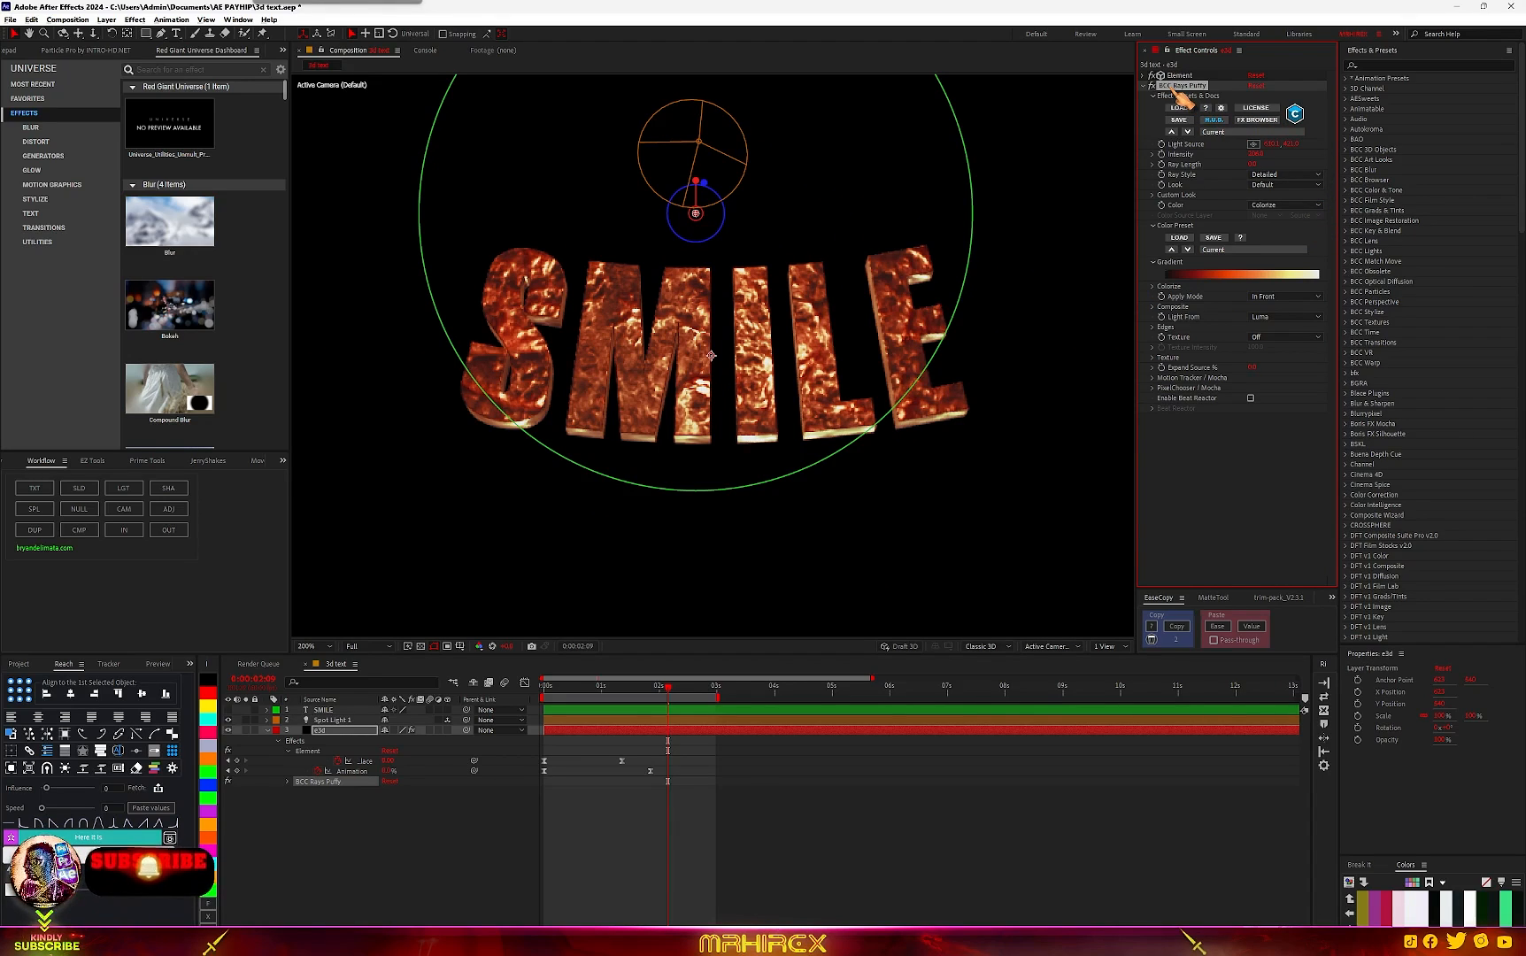
left_click_drag(1255, 158, 1274, 156)
scroll(709, 416, "down", 2)
scroll(728, 416, "up", 2)
left_click(1283, 485)
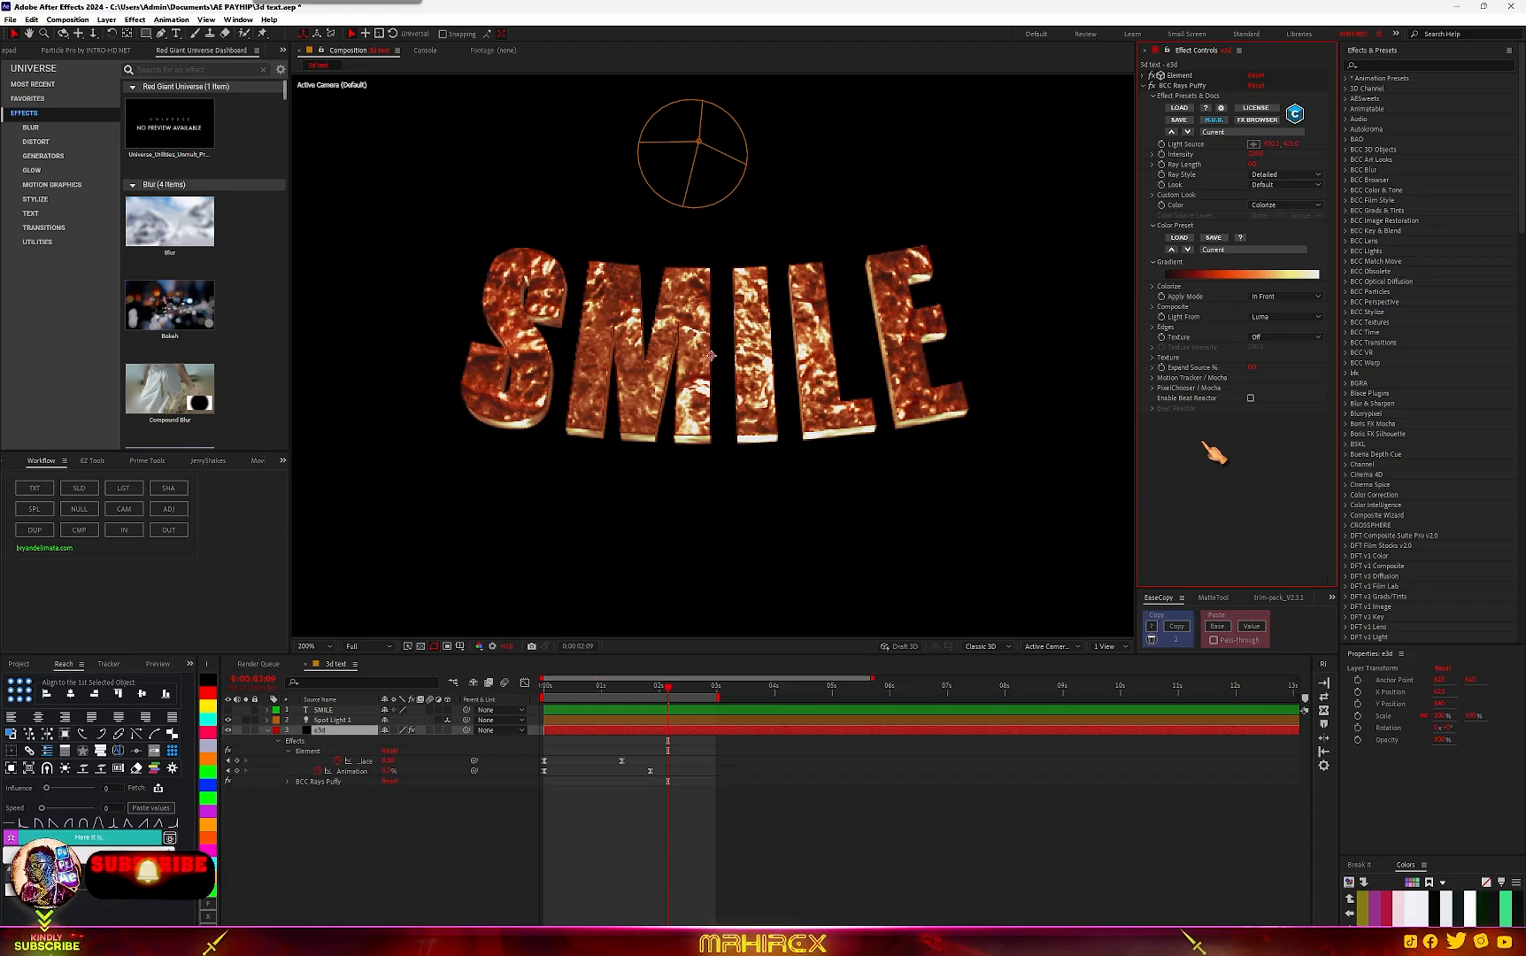
Step: Add the BCC Rays Textured OBSOLETE effect to the e3d layer with its light source at the text's centre
key("ctrl+space")
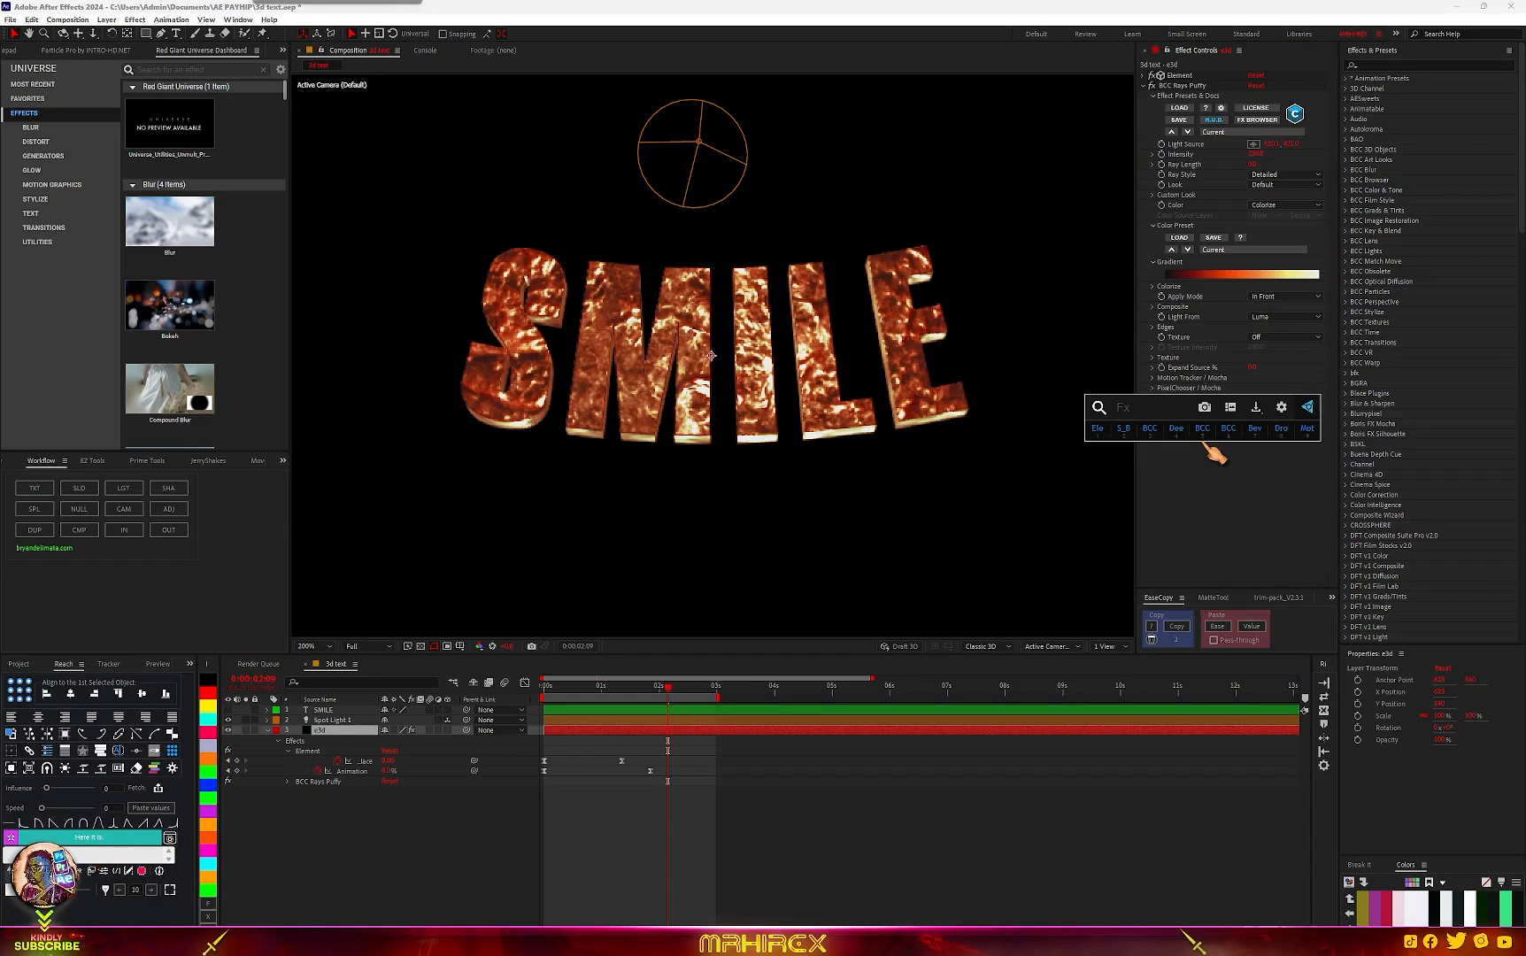
type("rays")
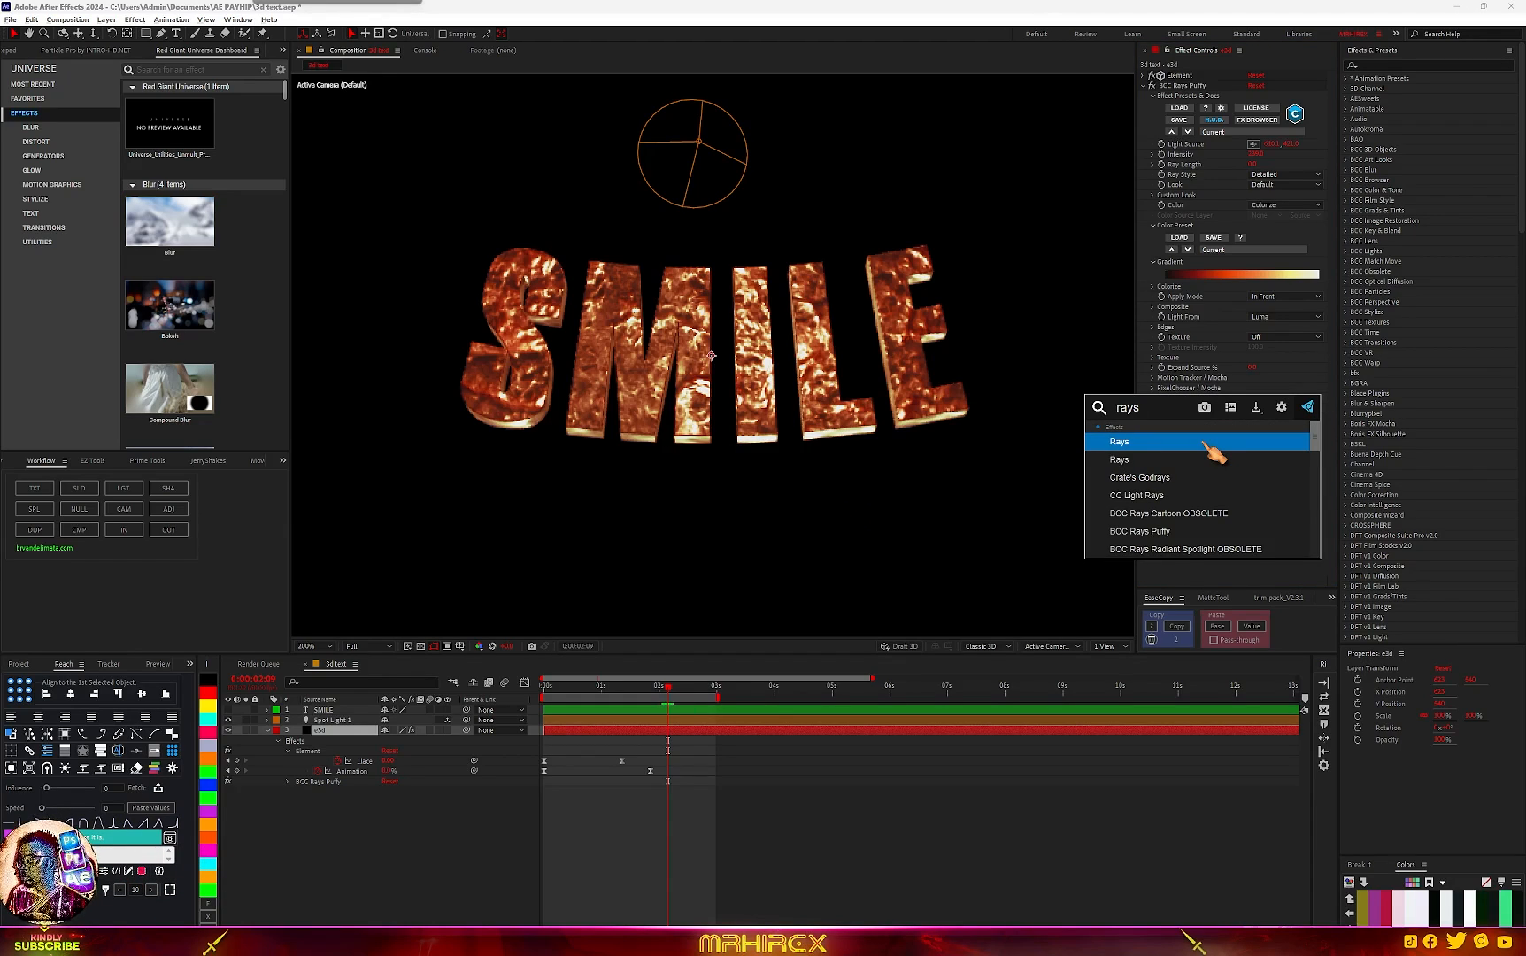
scroll(1204, 542, "down", 2)
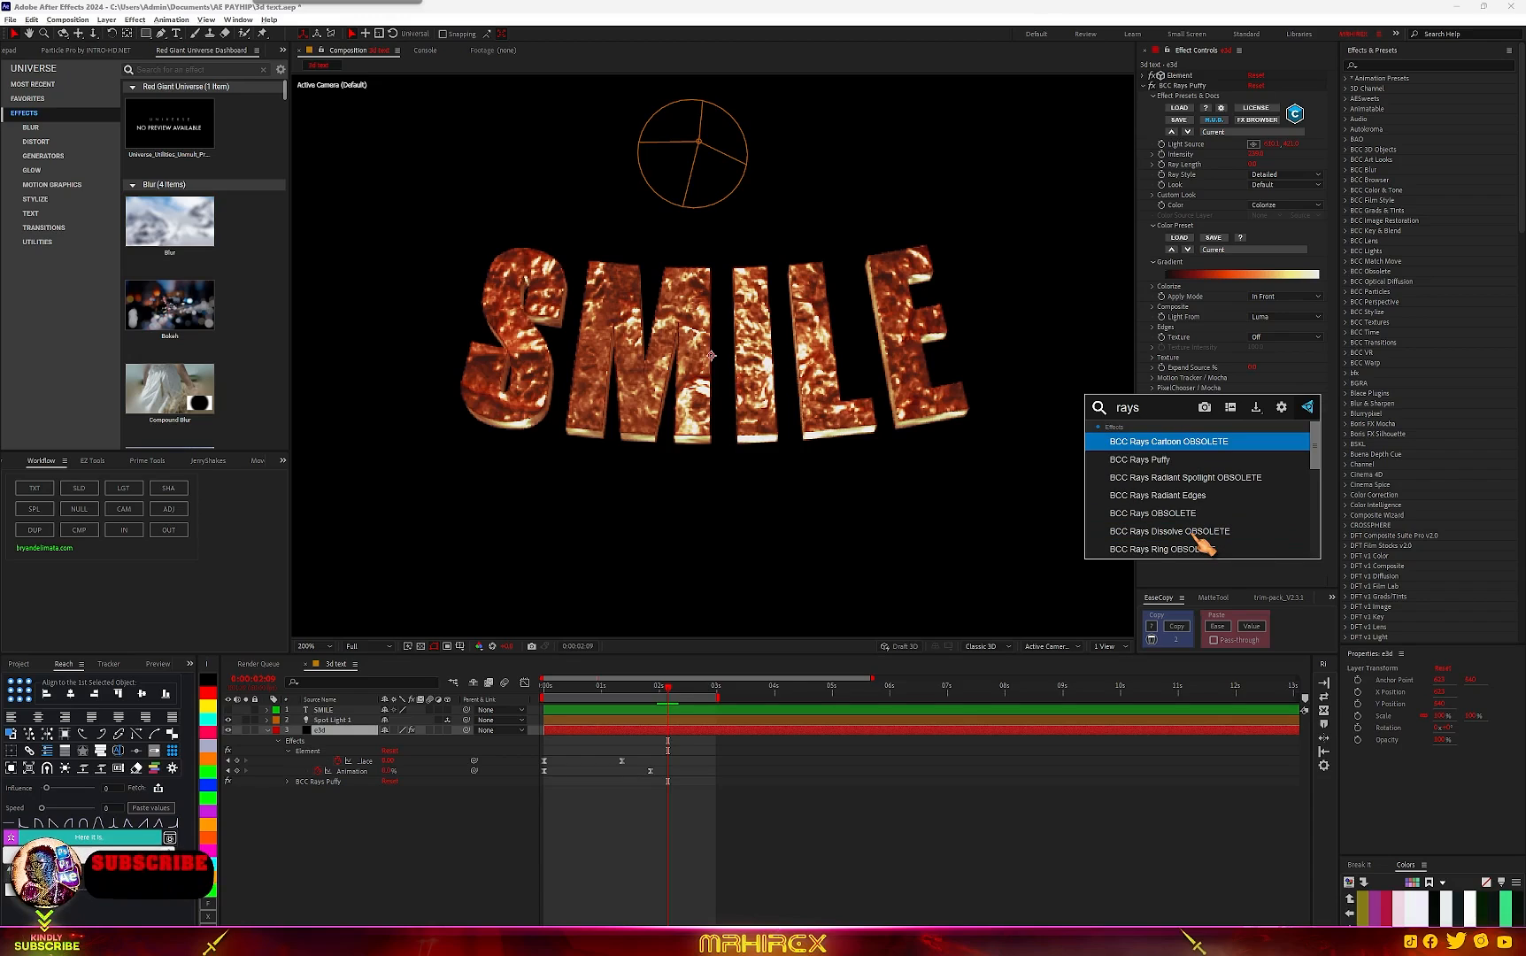
scroll(1204, 541, "down", 2)
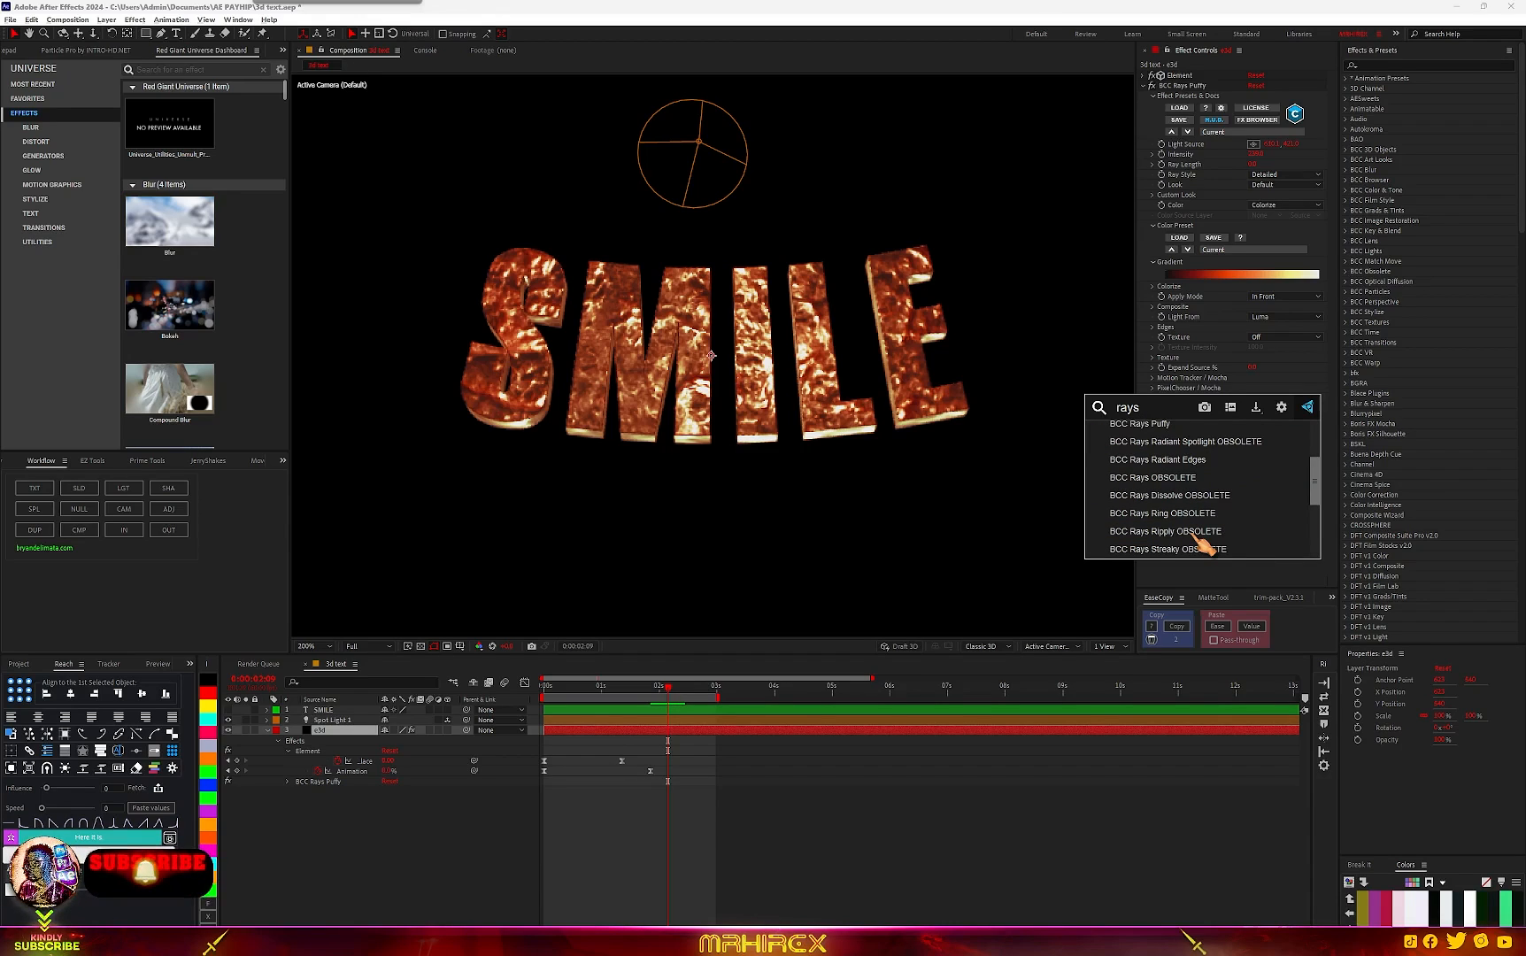
left_click(1204, 531)
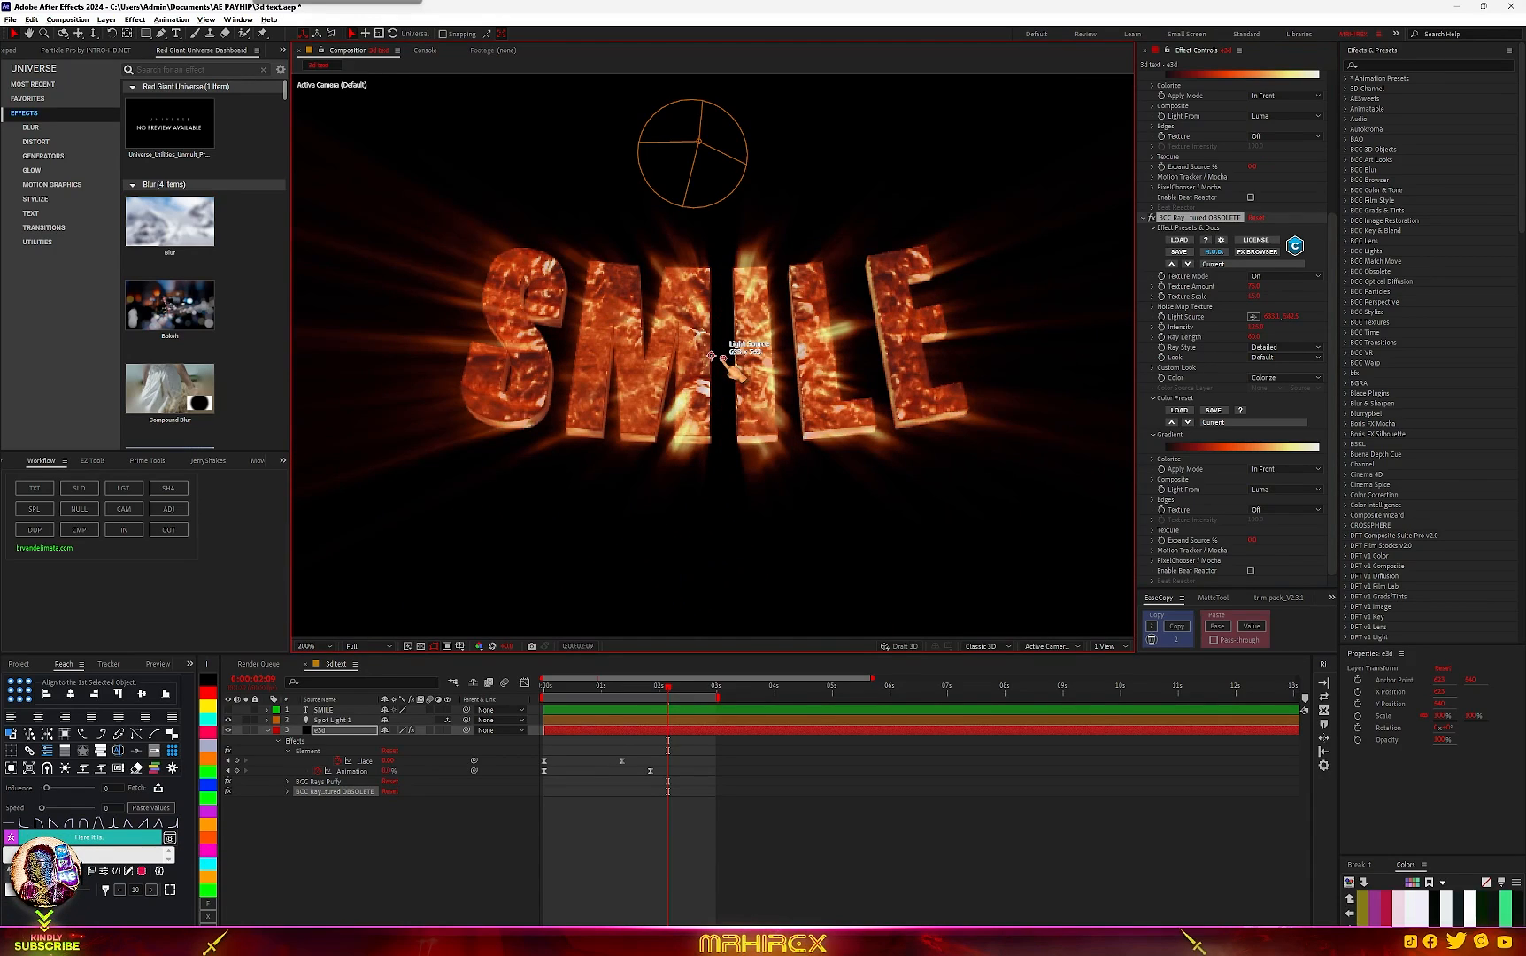
Step: Load the AltDefault.bsp preset for the textured rays, then shorten their Ray Length and reduce the Texture Amount
left_click(1237, 265)
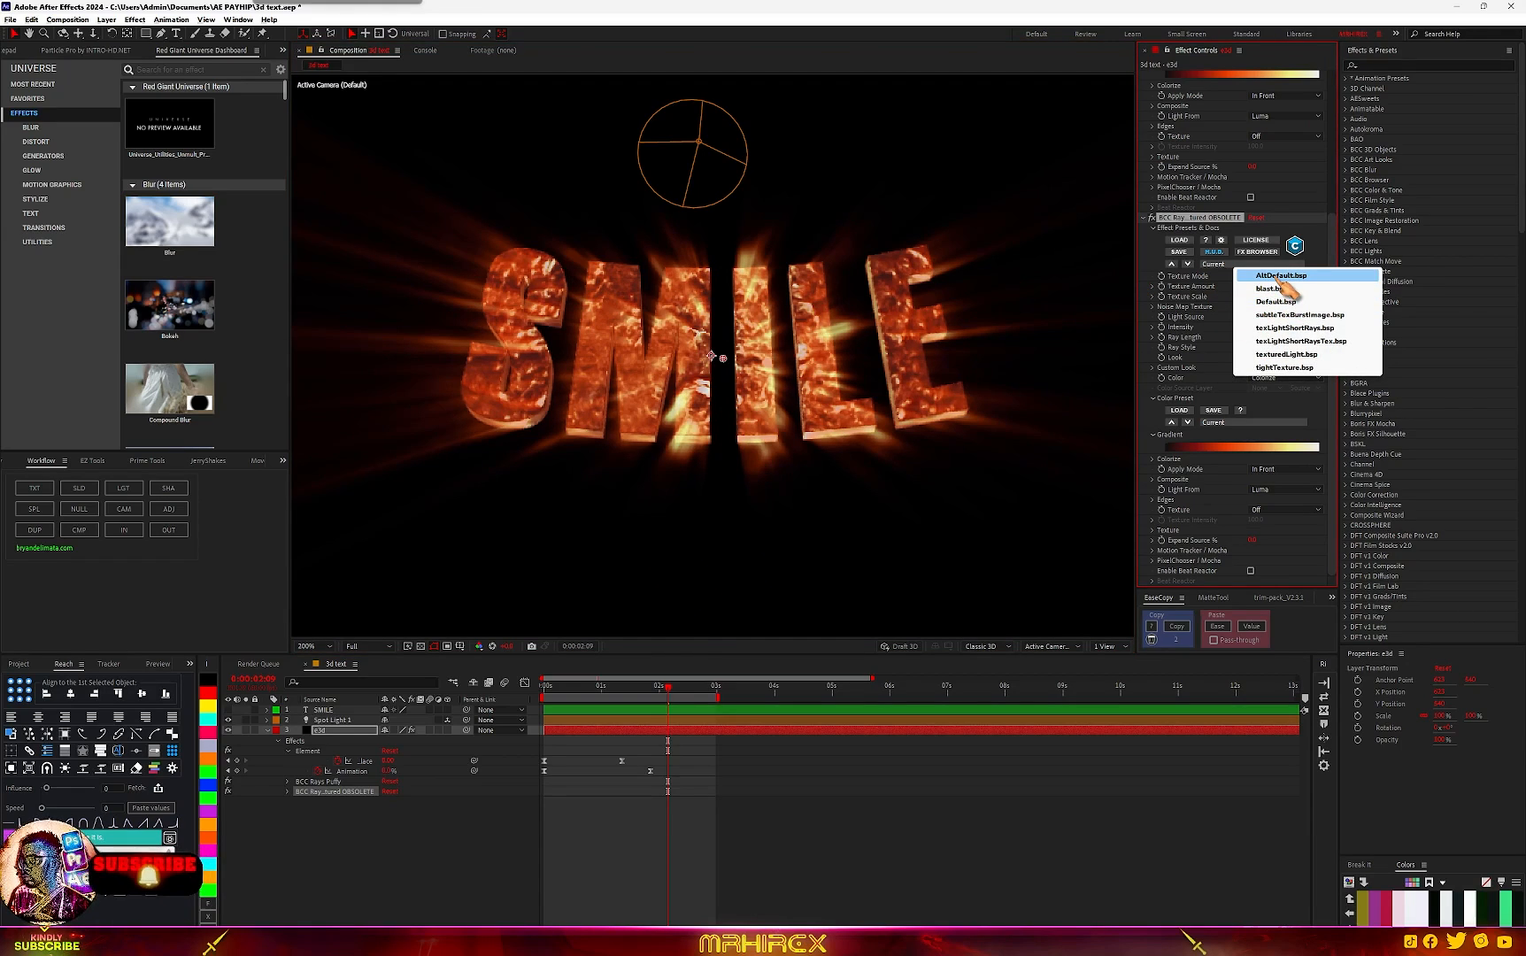
left_click(1279, 275)
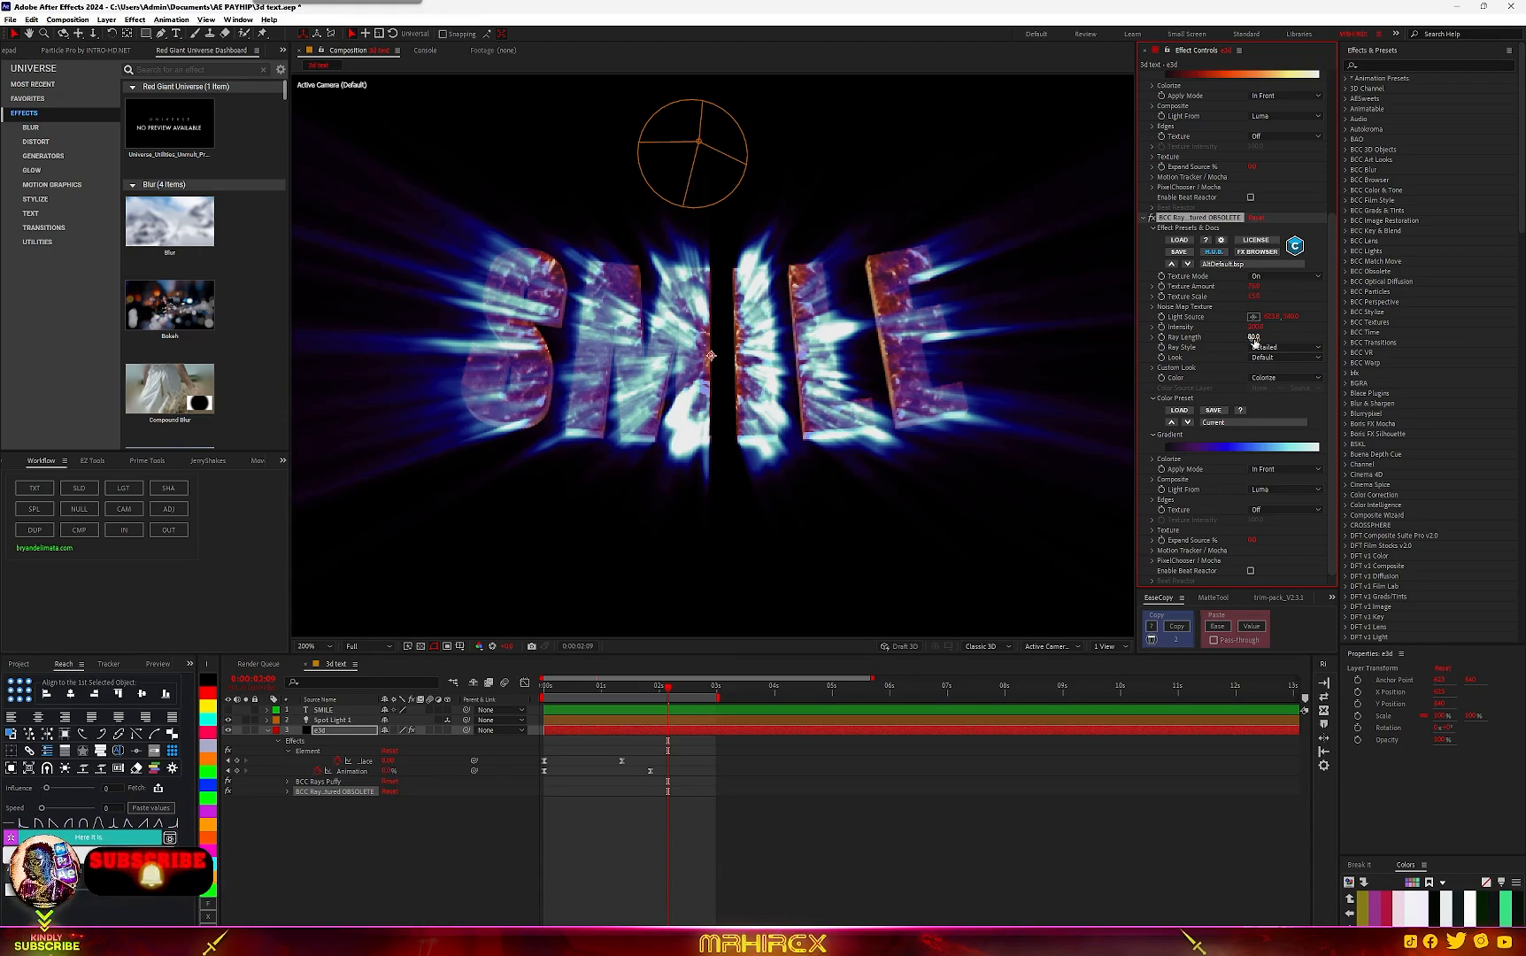
left_click_drag(1253, 337, 1203, 342)
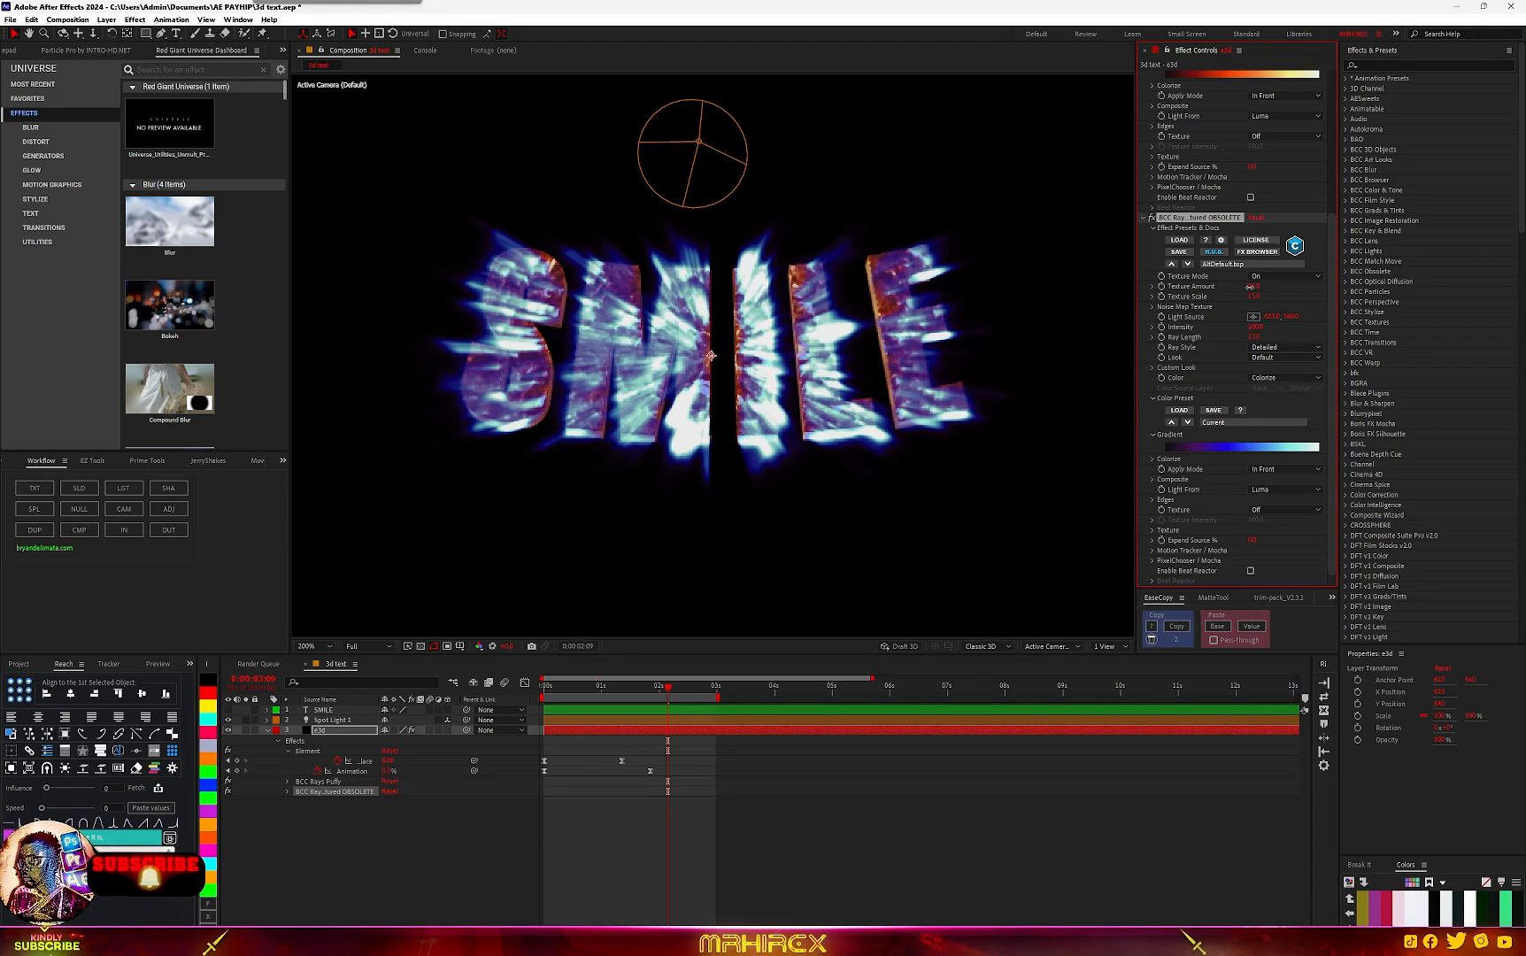
left_click_drag(1250, 287, 1243, 287)
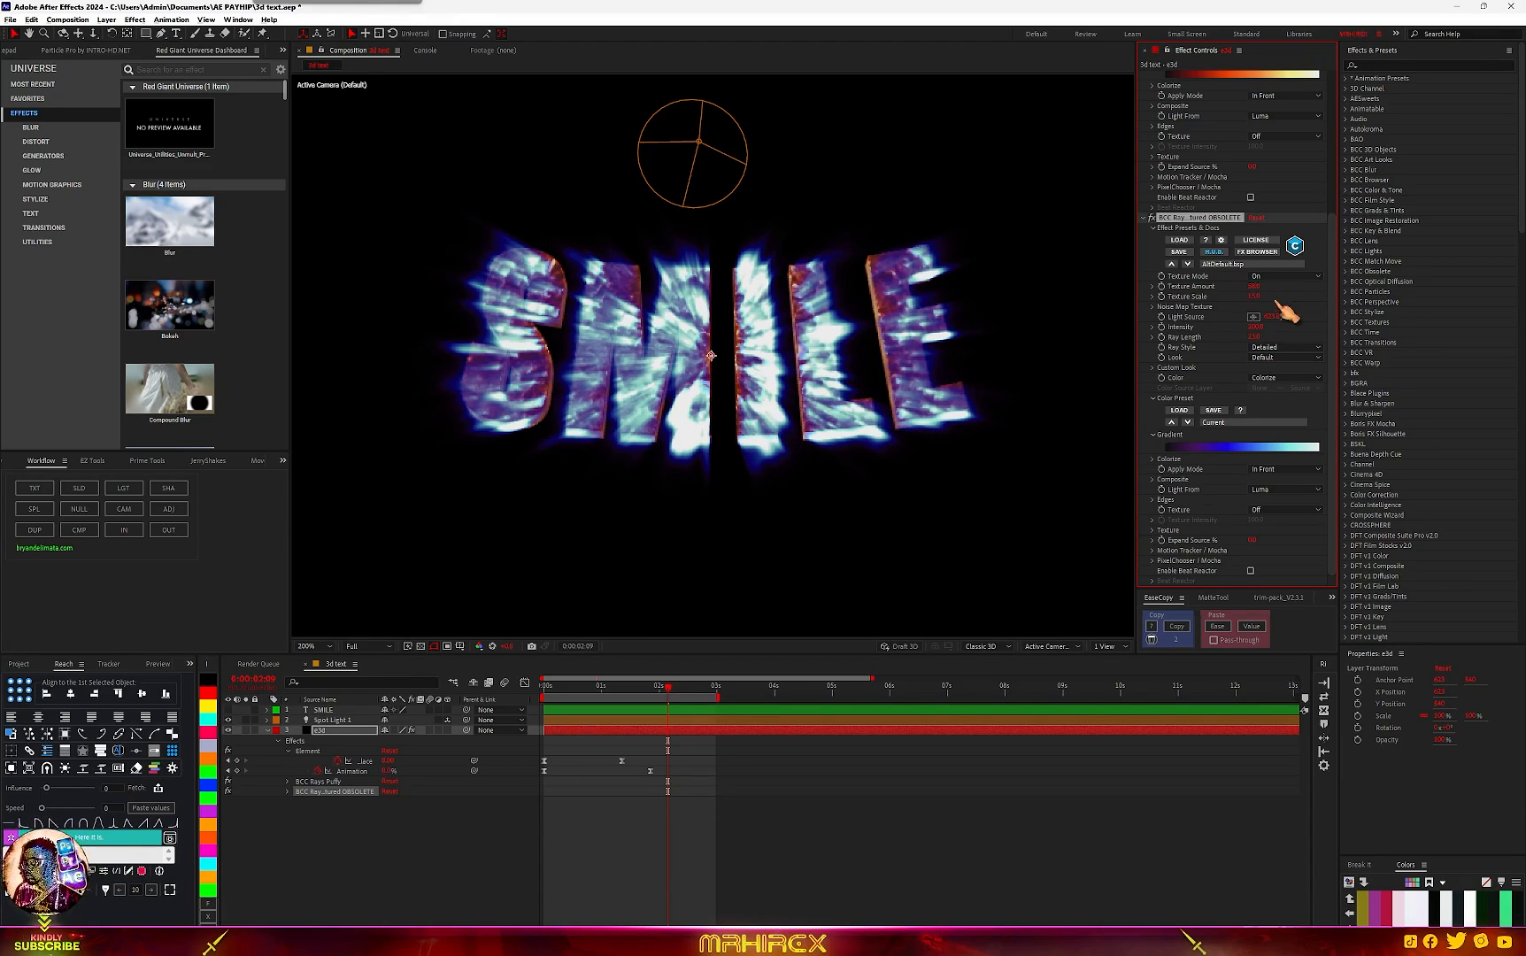
Step: Move the textured rays' light source slightly below the centre of the text
left_click_drag(710, 355, 693, 414)
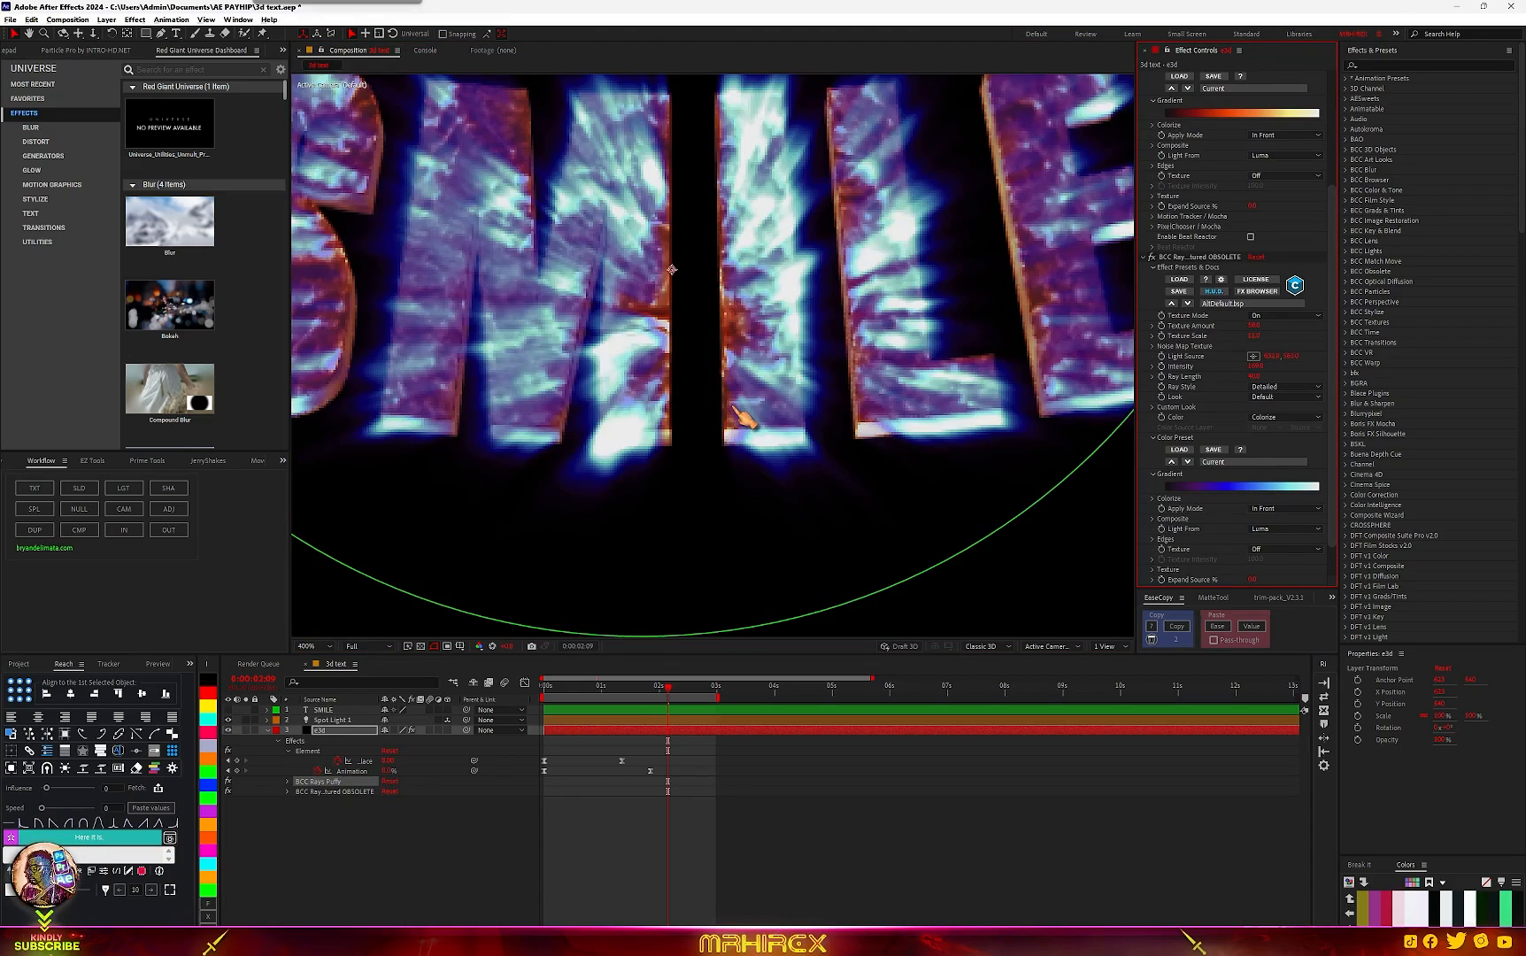
scroll(733, 406, "down", 3)
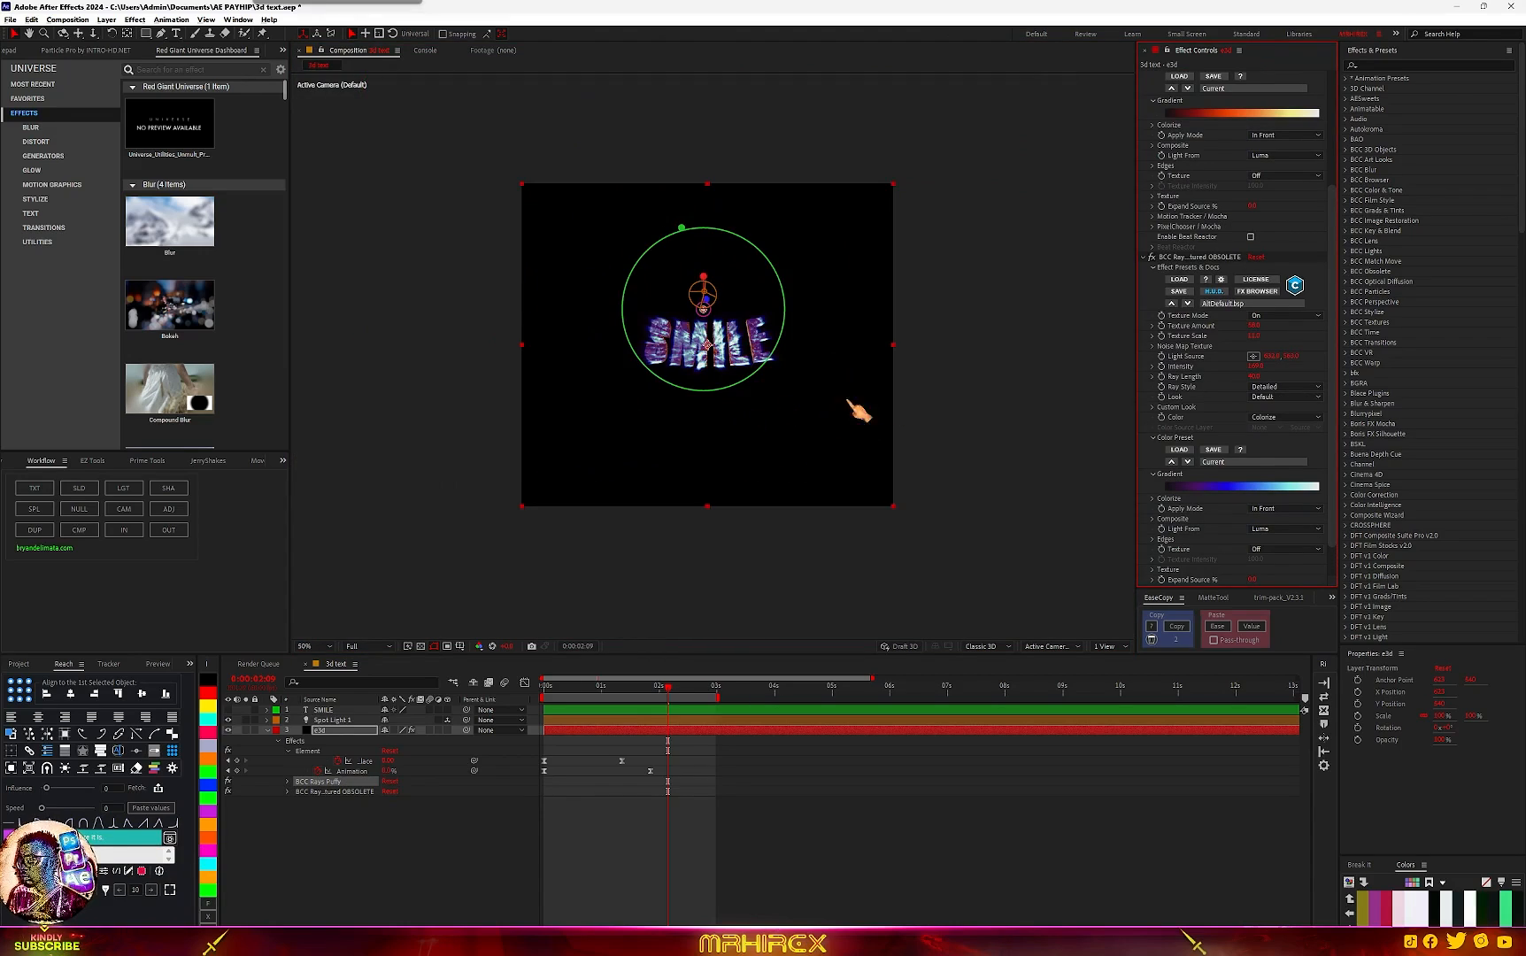
scroll(848, 400, "up", 2)
Step: Try the yellows.bsp color preset on the textured rays
left_click(1227, 463)
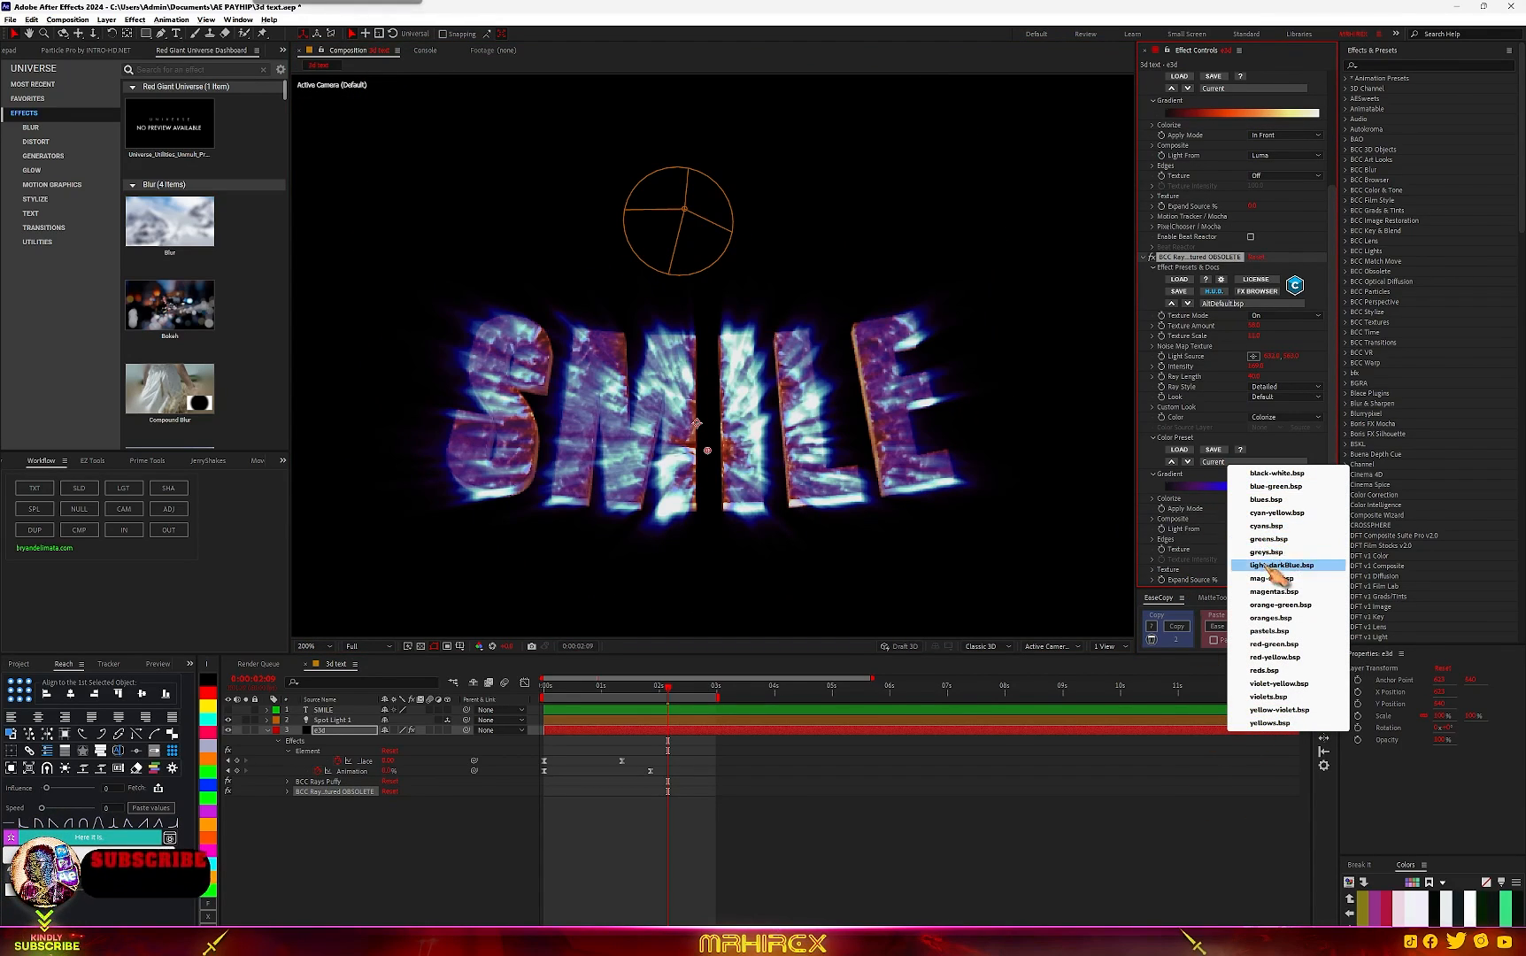
left_click(1271, 723)
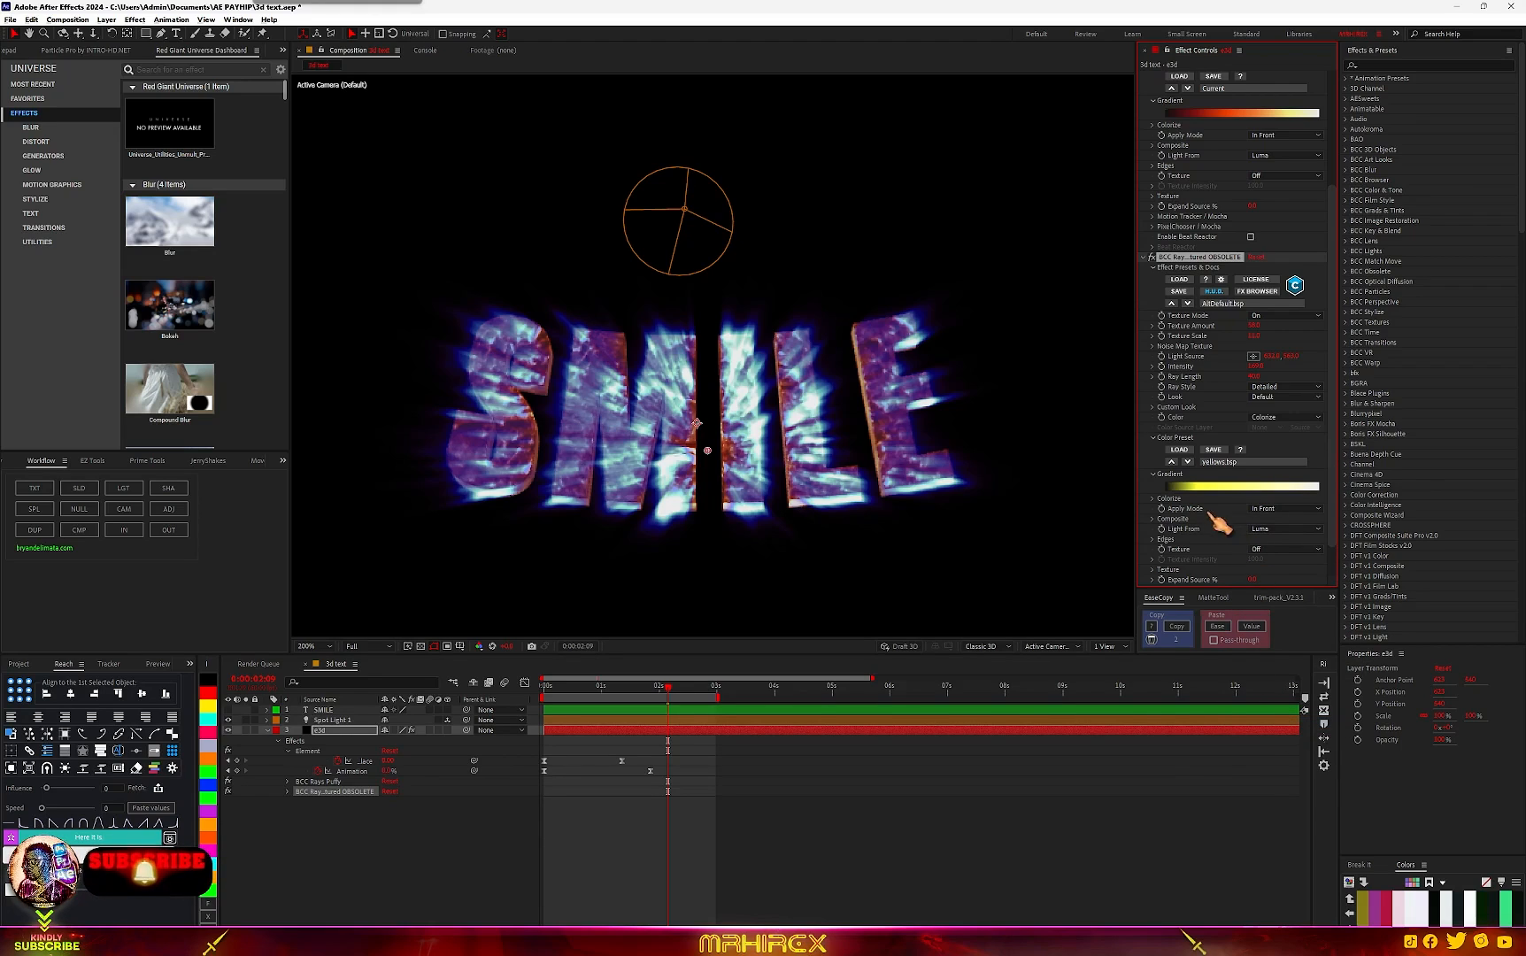
left_click(1253, 465)
left_click(1279, 810)
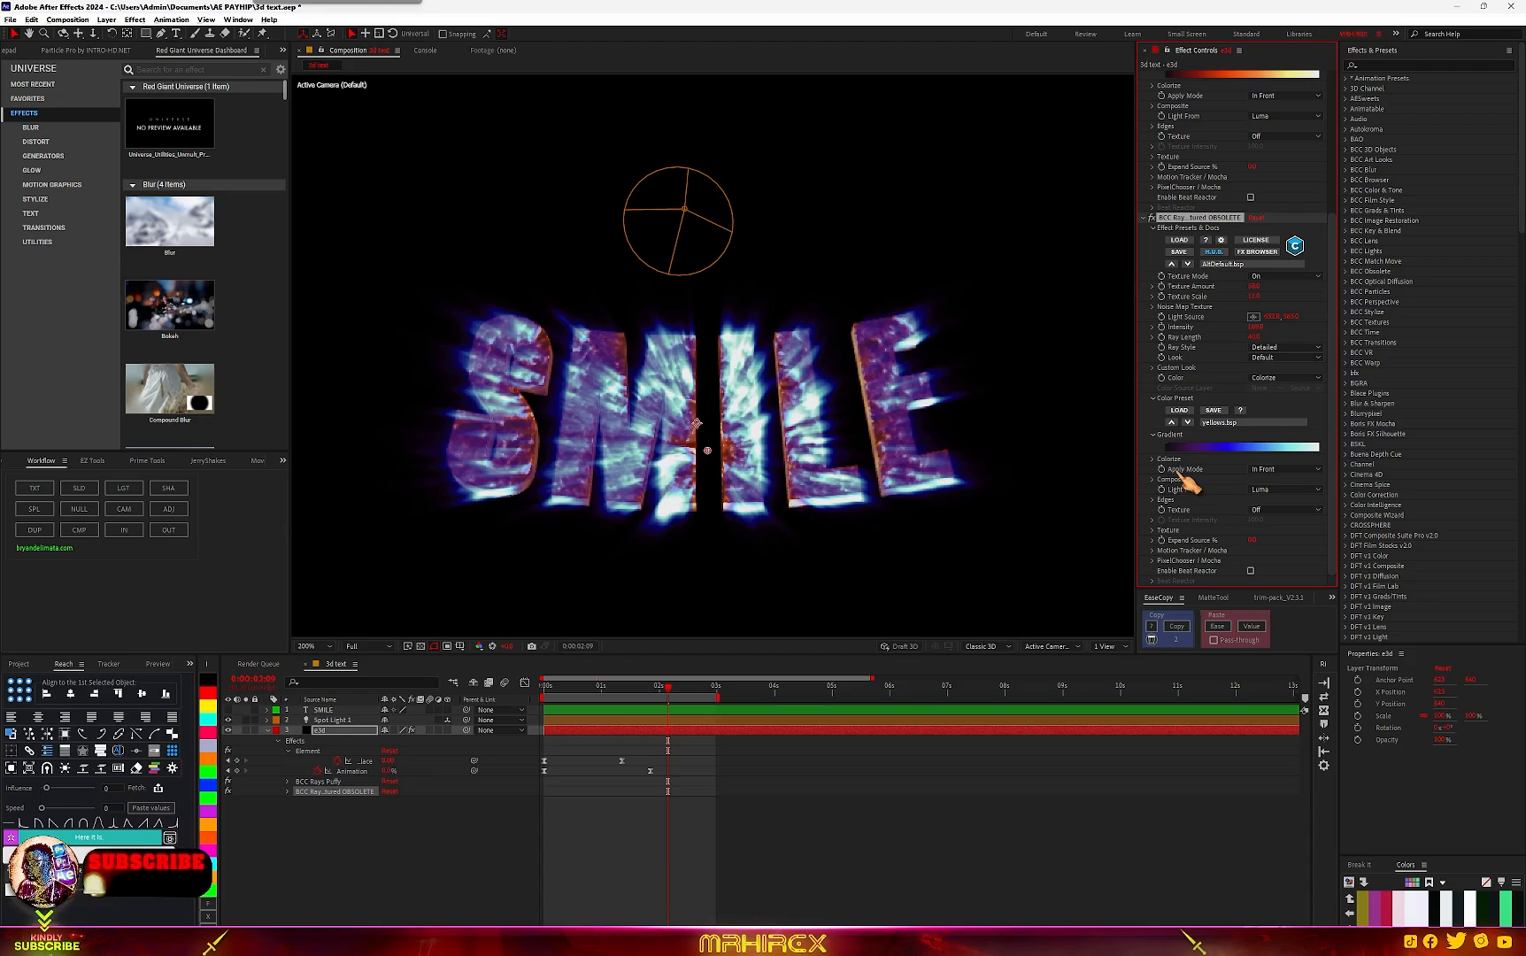
Step: Adjust the Squeeze in the textured rays' Colorize settings so more of the underlying letter texture shows through
left_click(1153, 460)
scroll(1177, 478, "down", 2)
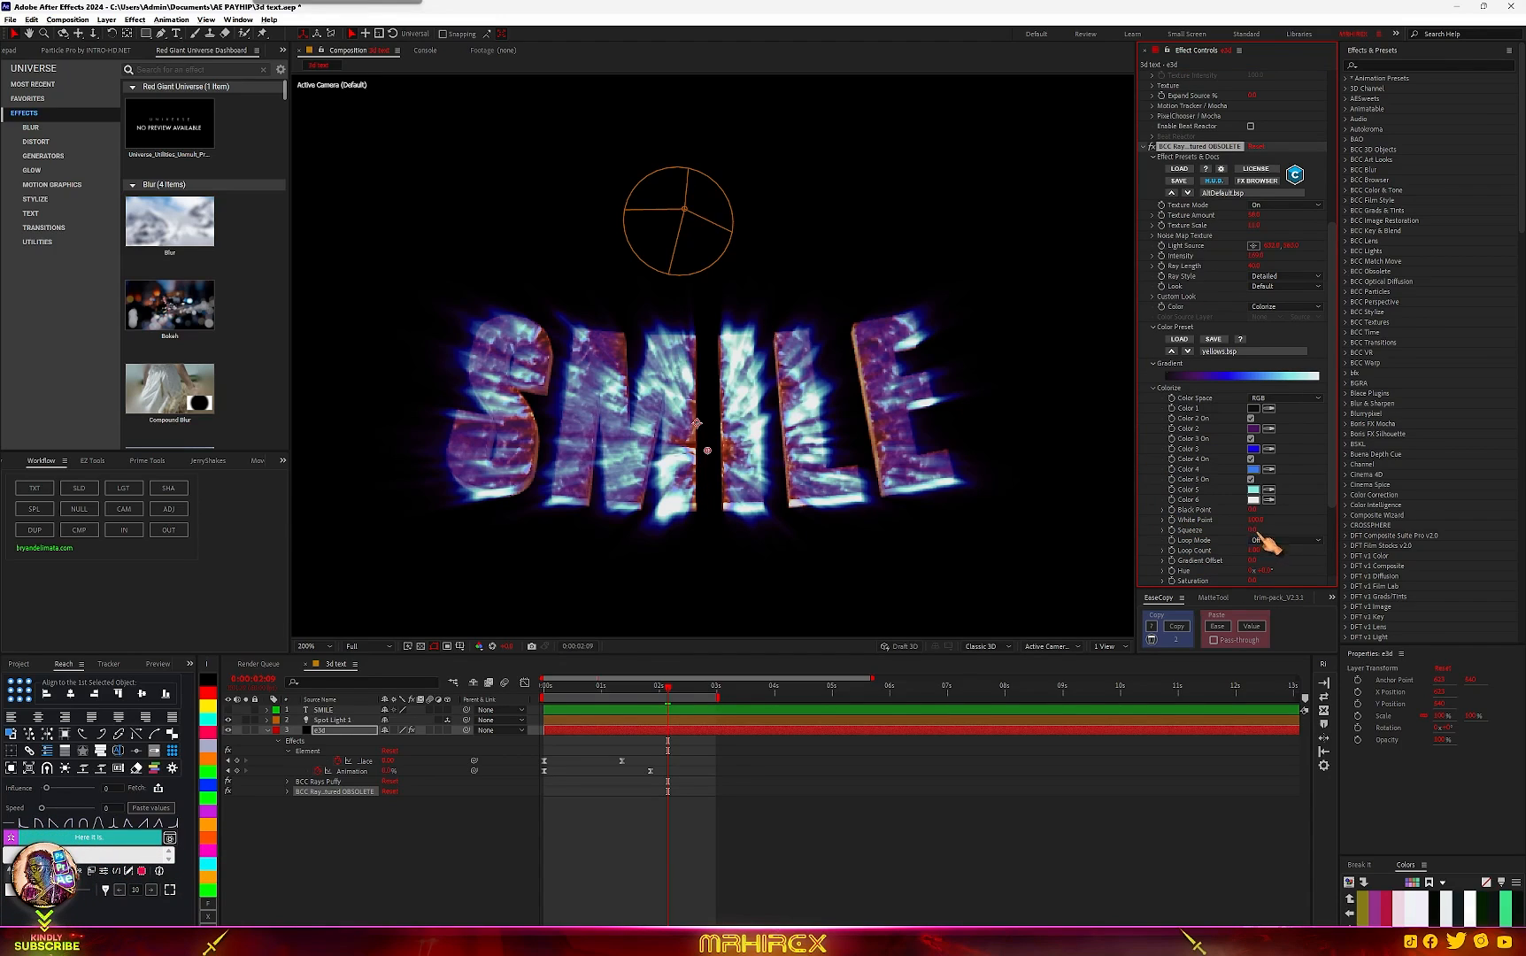
left_click_drag(1252, 531, 1274, 525)
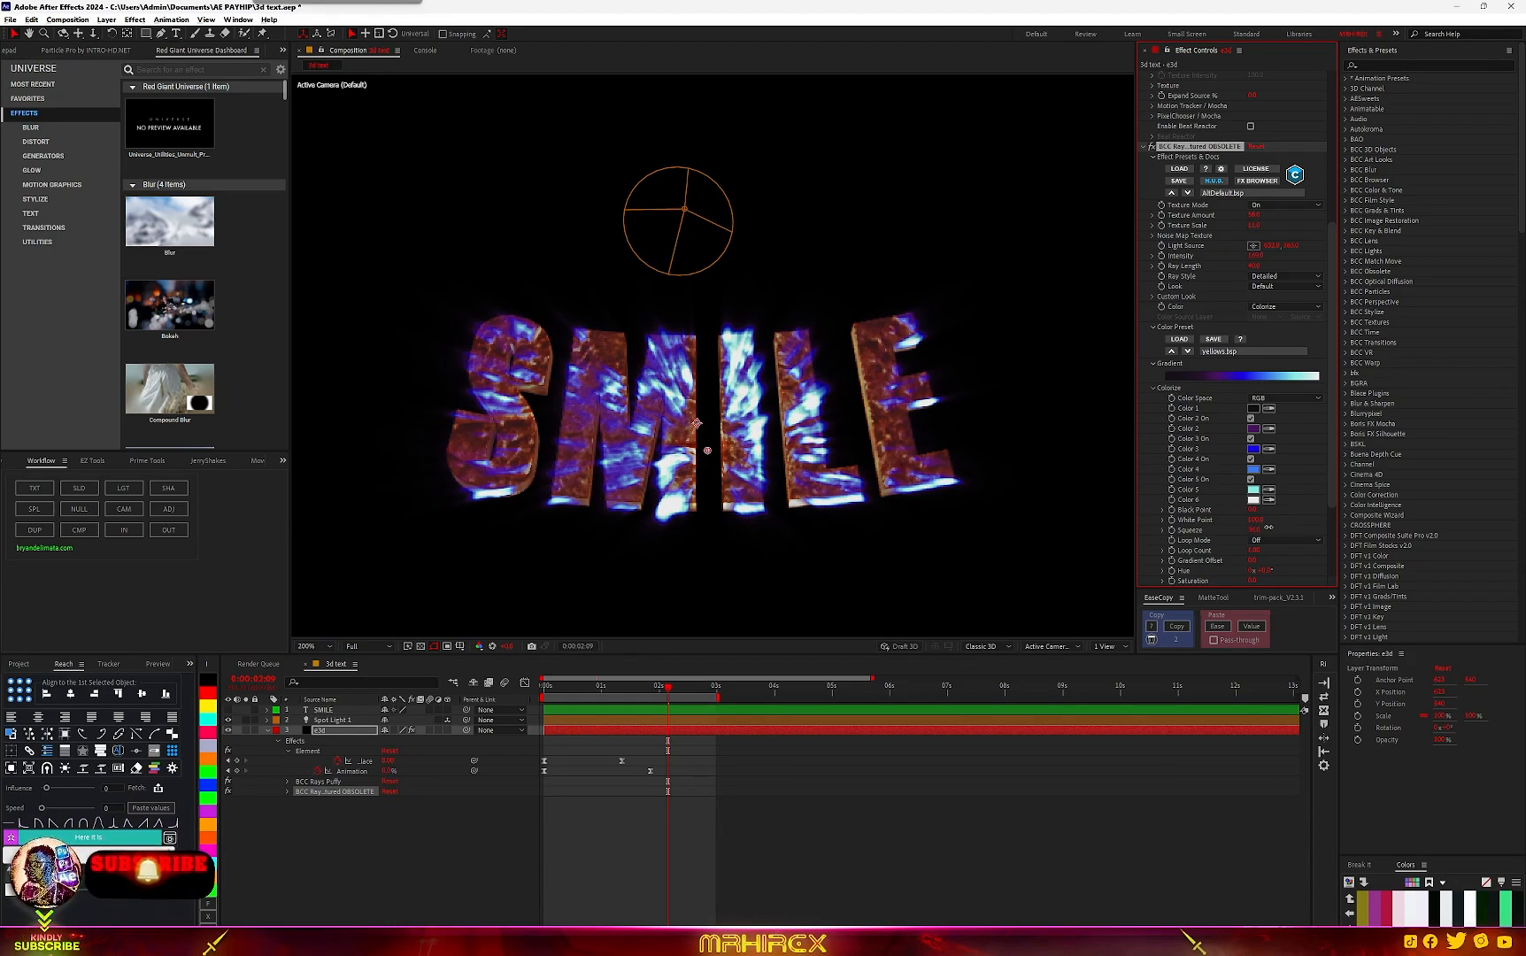
scroll(603, 450, "up", 2)
scroll(765, 433, "down", 1)
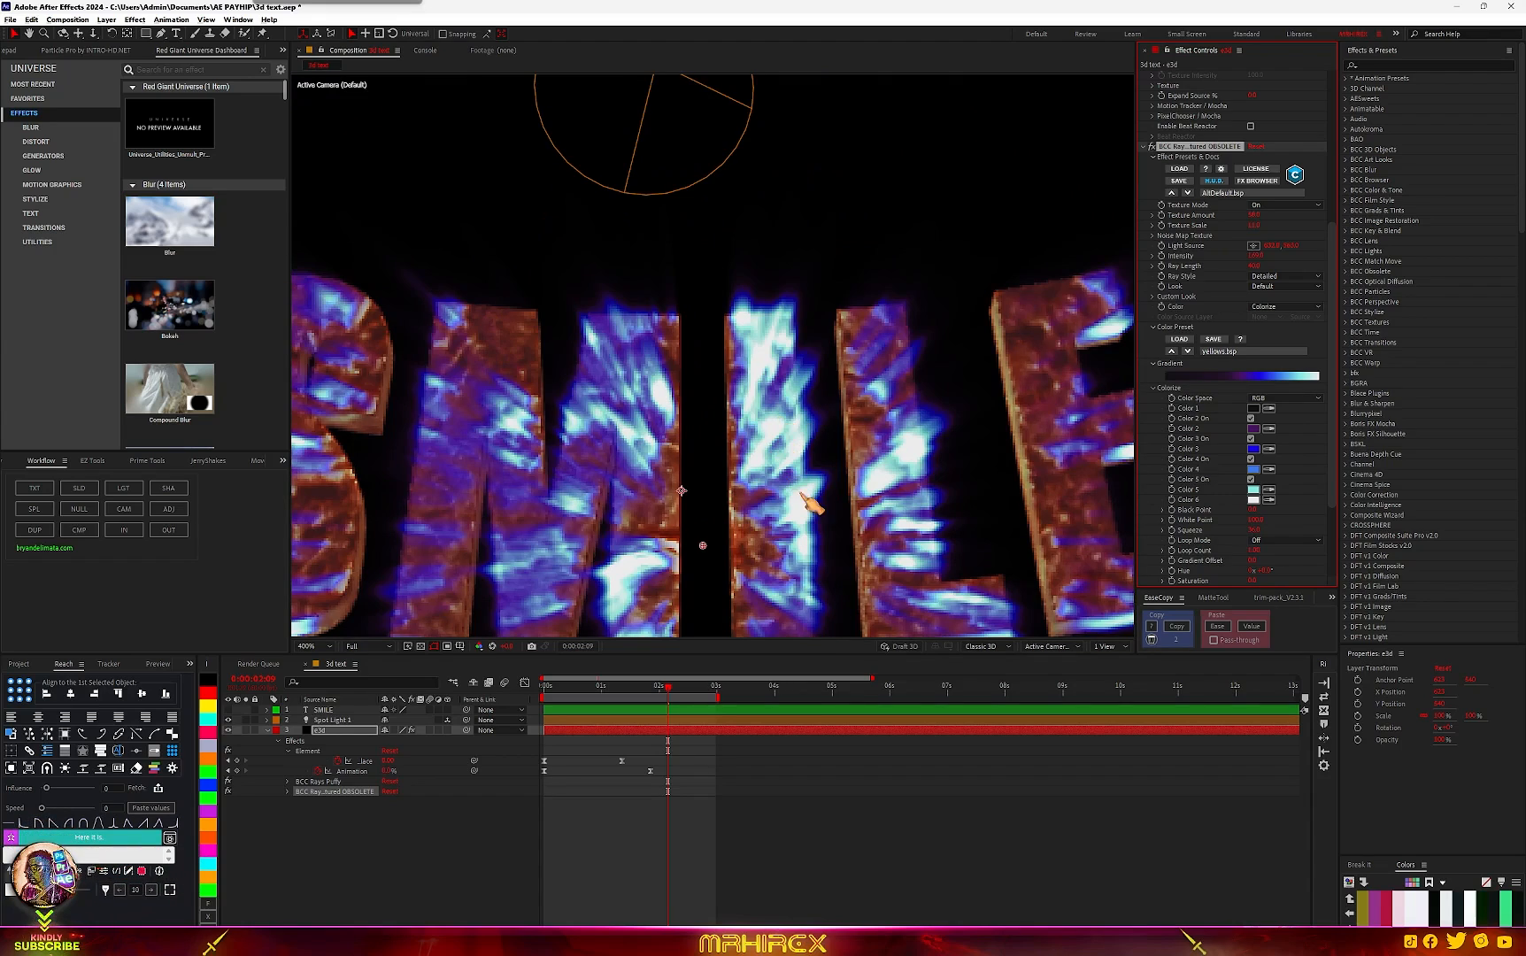
left_click_drag(426, 559, 644, 391)
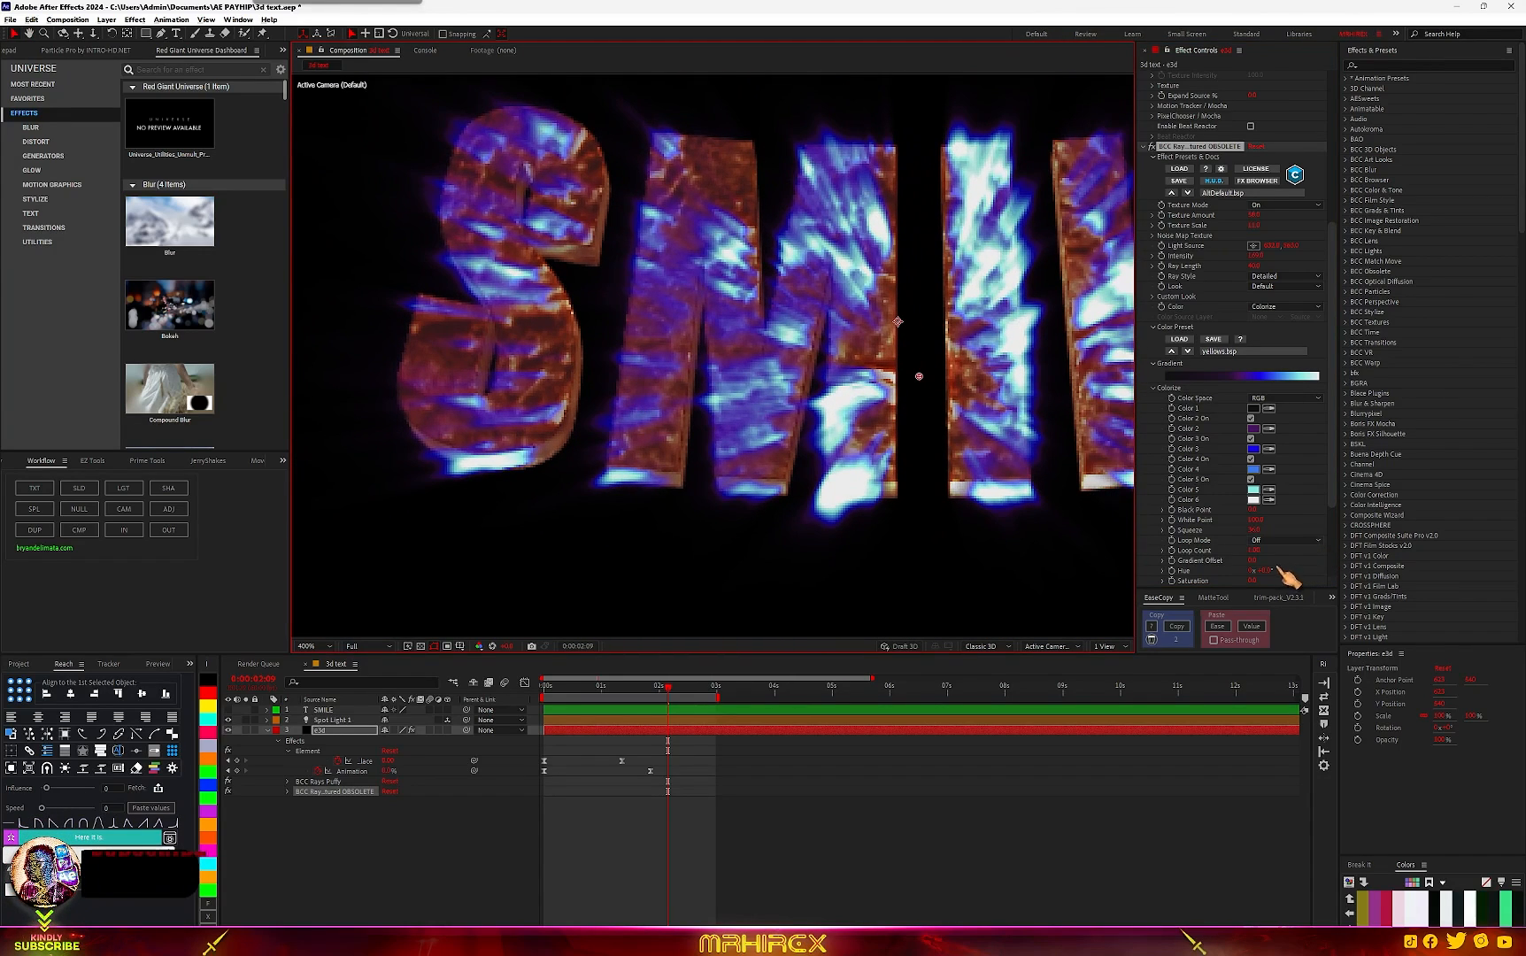
mouse_move(1254, 529)
left_mouse_down()
mouse_move(1294, 521)
mouse_move(1273, 526)
left_mouse_up()
Step: Adjust the Squeeze in the Colorize settings of the BCC Rays Puffy effect
scroll(1233, 316, "up", 4)
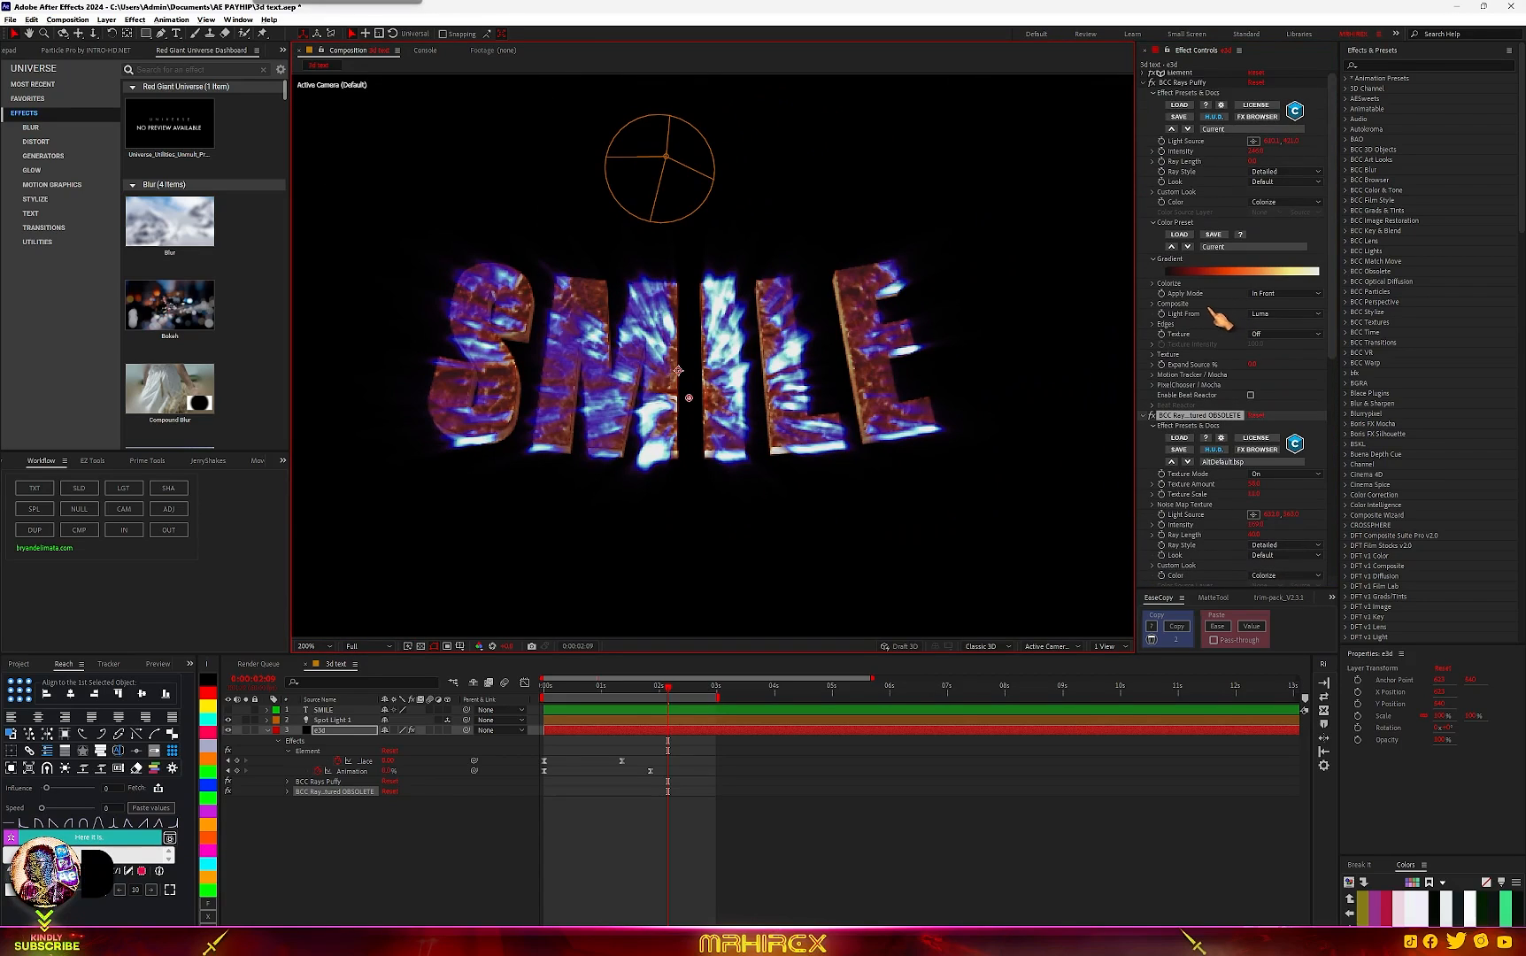
scroll(1173, 99, "up", 1)
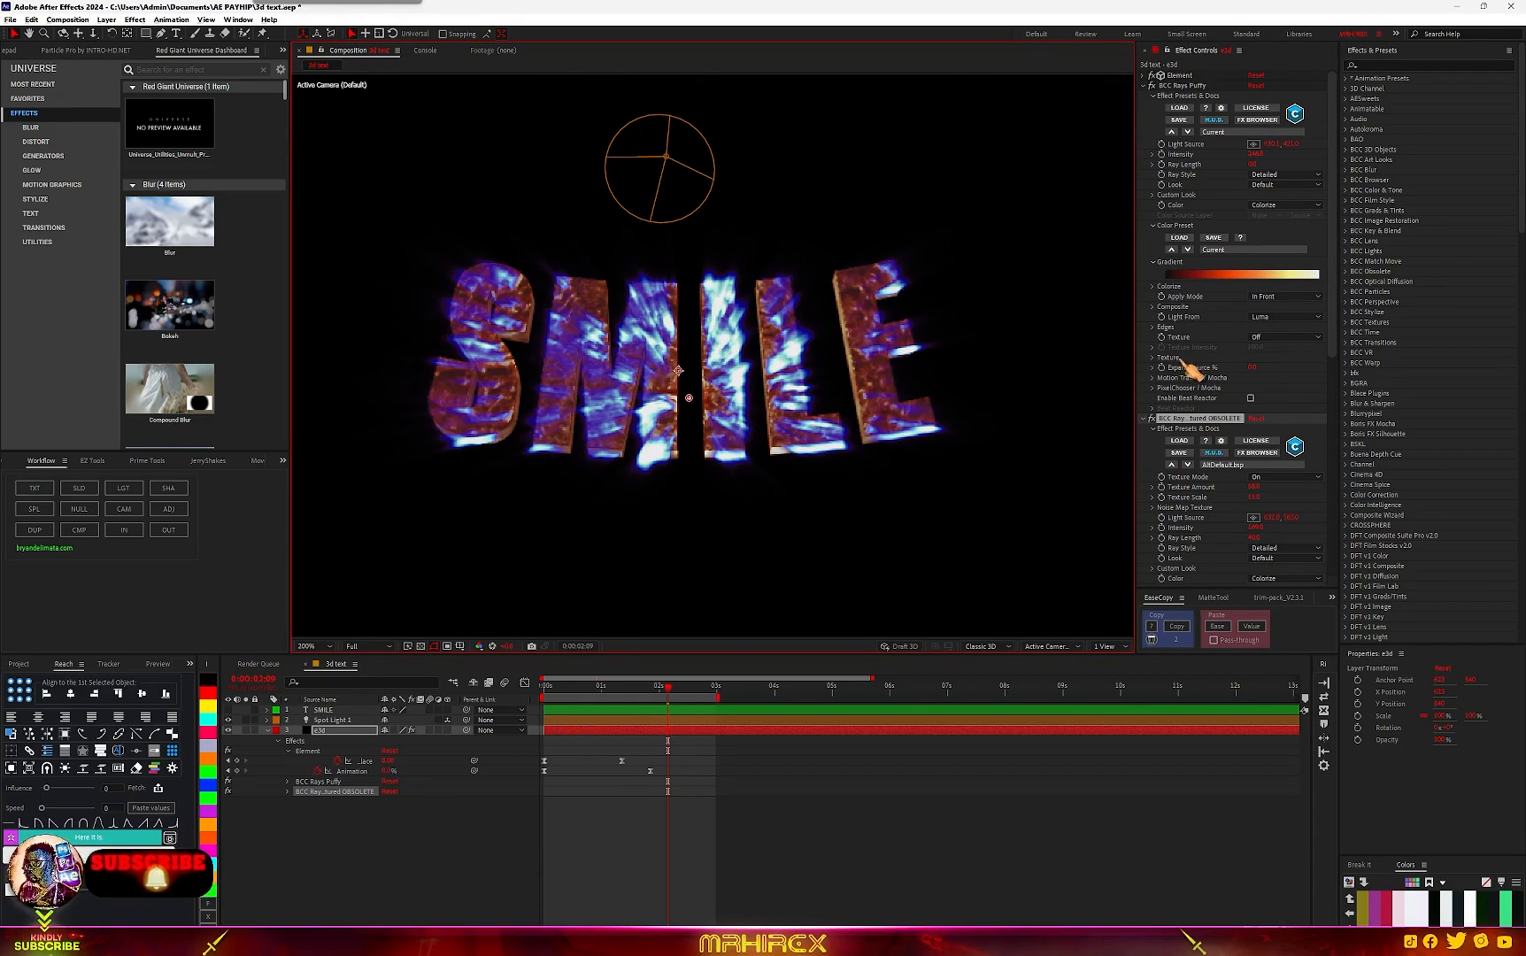
left_click(1154, 287)
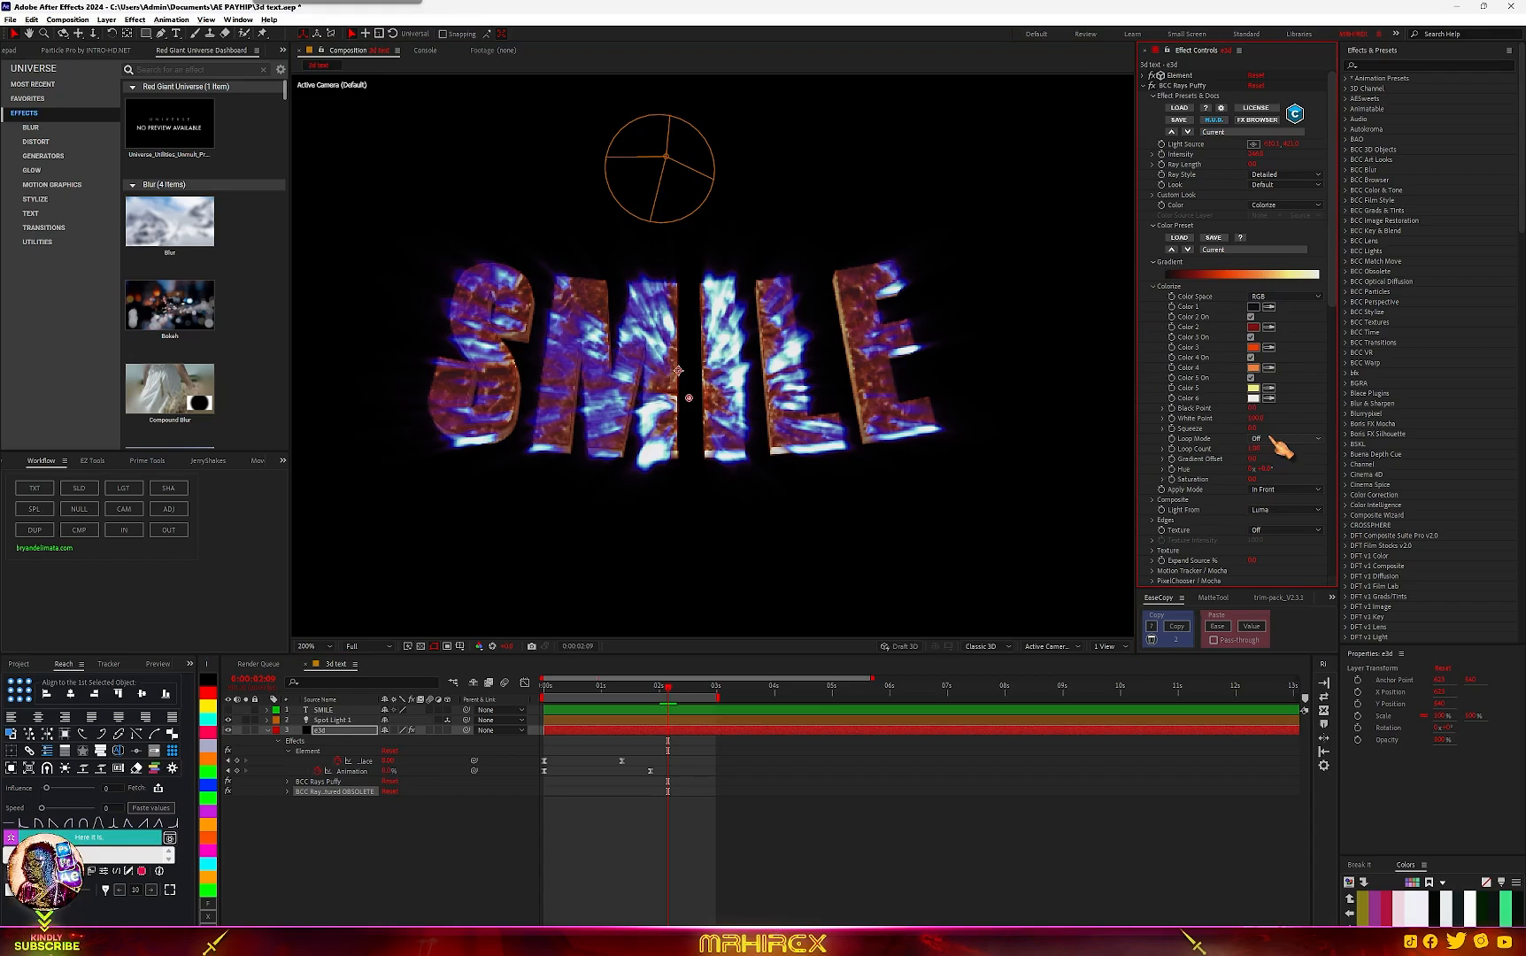
mouse_move(1251, 426)
left_mouse_down()
mouse_move(1223, 437)
mouse_move(1270, 438)
left_mouse_up()
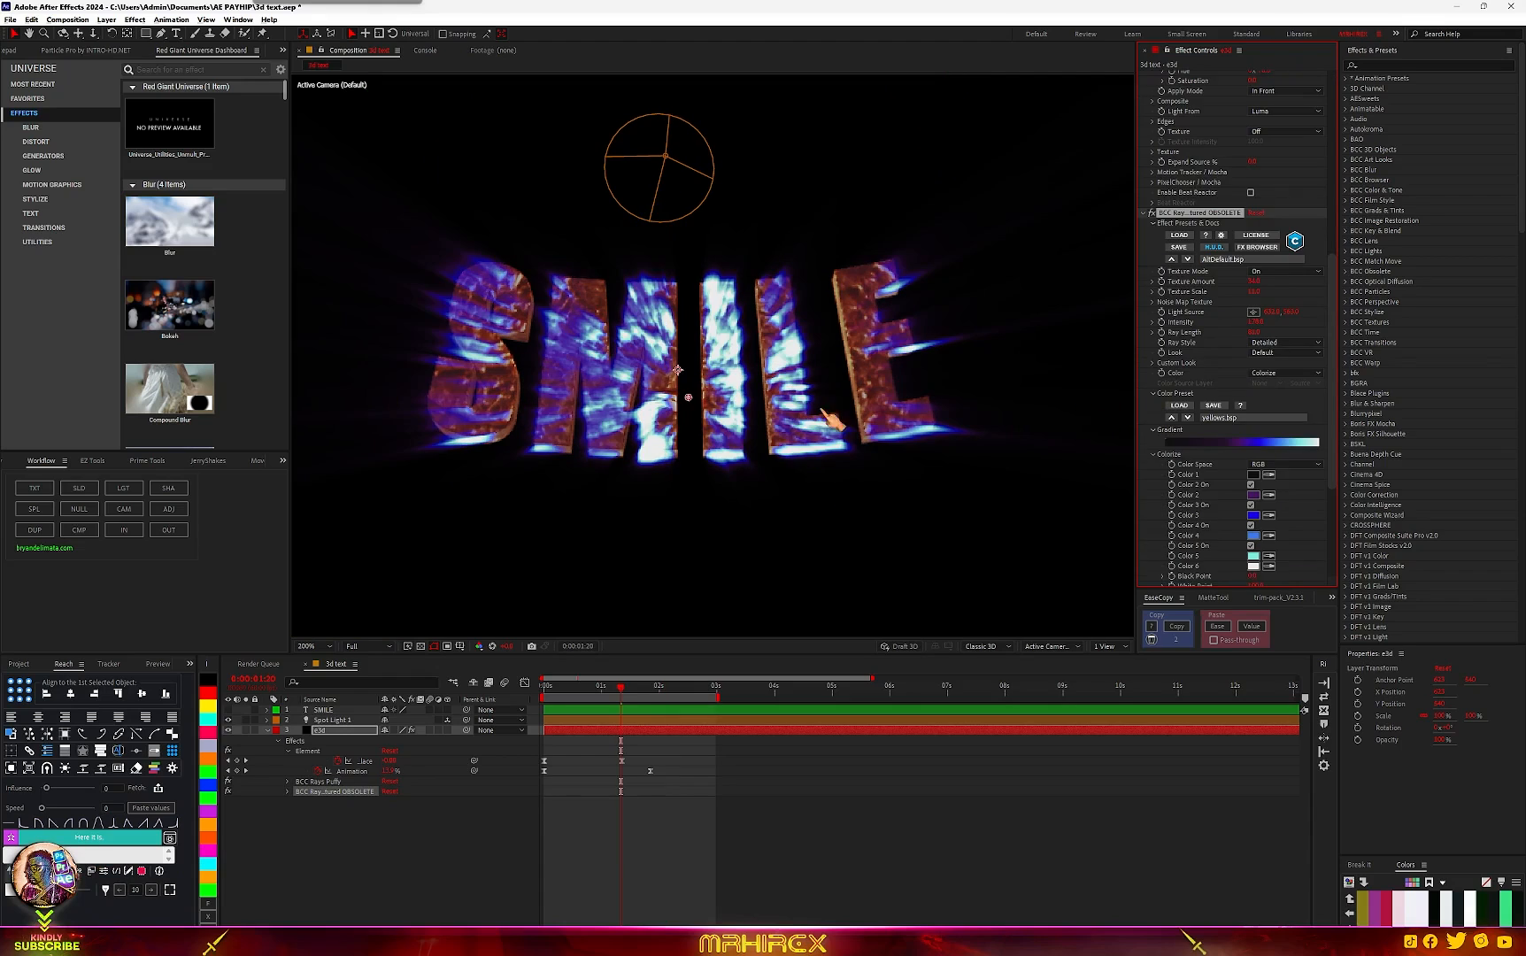
Step: Try the Extended 2 Look on the textured rays and inspect the letters up close
left_click(1275, 364)
left_click(1269, 414)
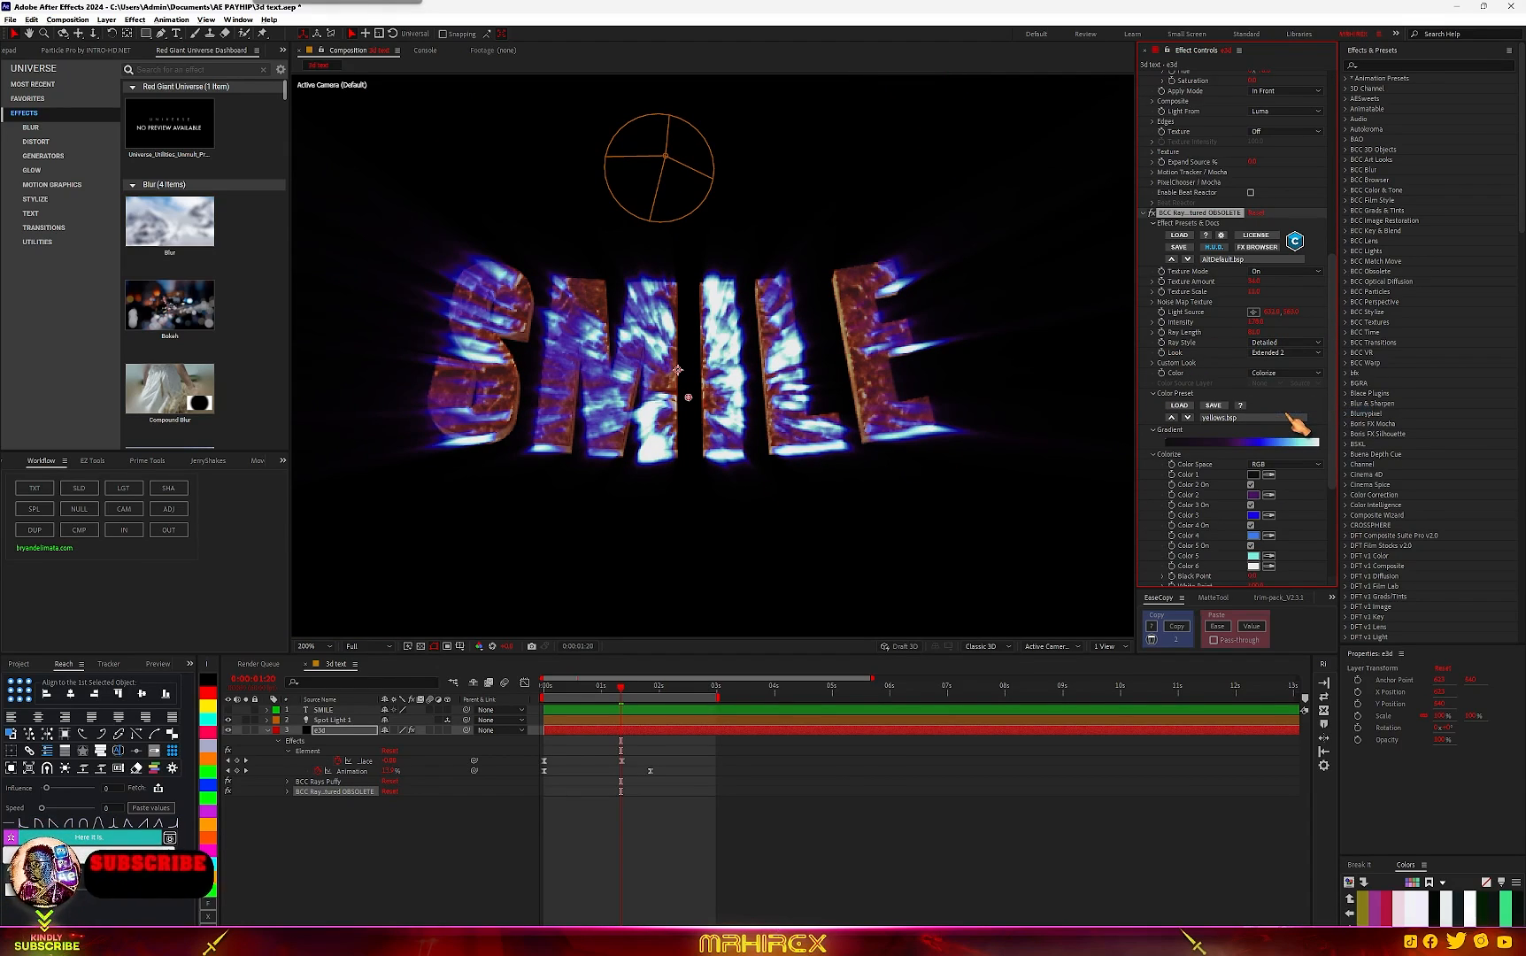
scroll(682, 363, "up", 2)
scroll(648, 348, "down", 1)
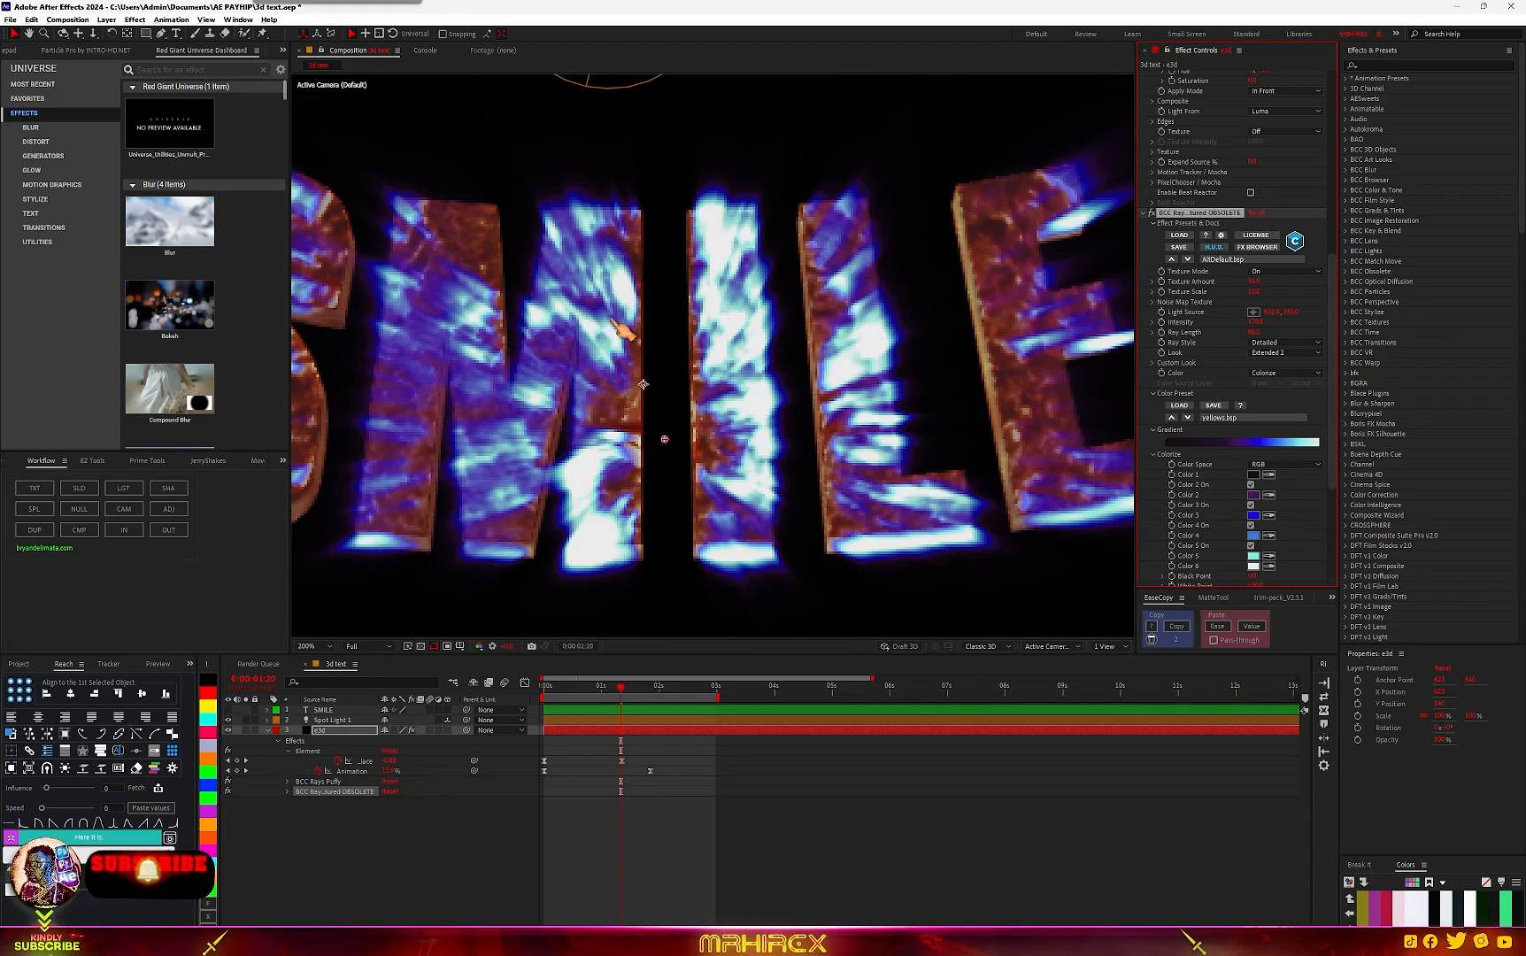
scroll(624, 332, "down", 1)
left_click(1233, 420)
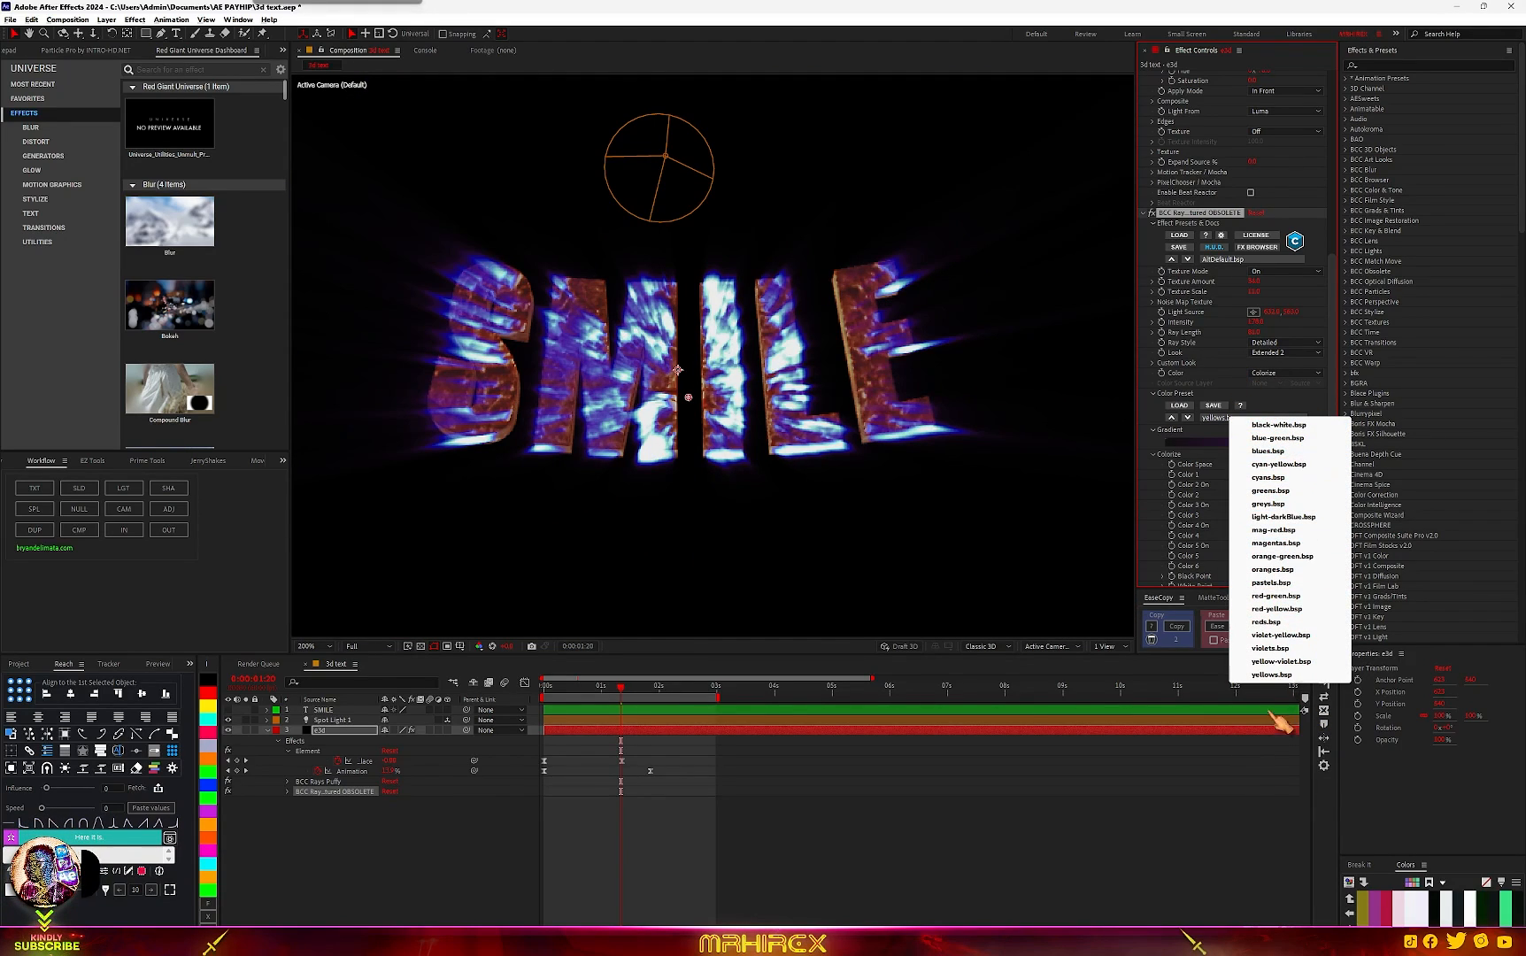
left_click(1160, 529)
scroll(1230, 504, "down", 2)
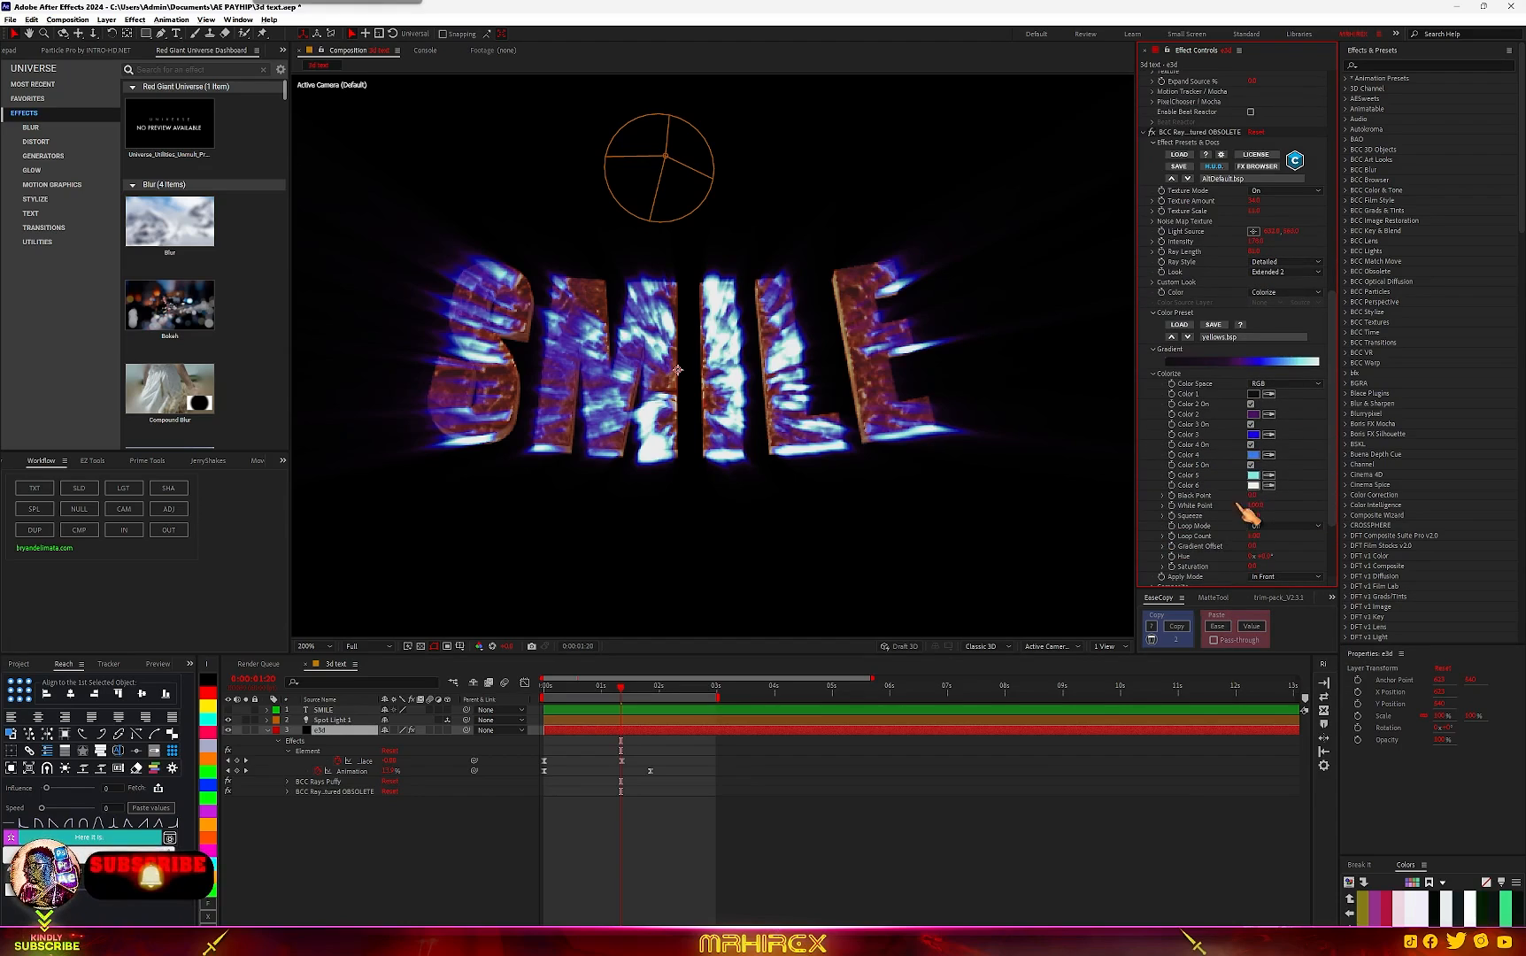
left_click(1255, 413)
left_click(1164, 477)
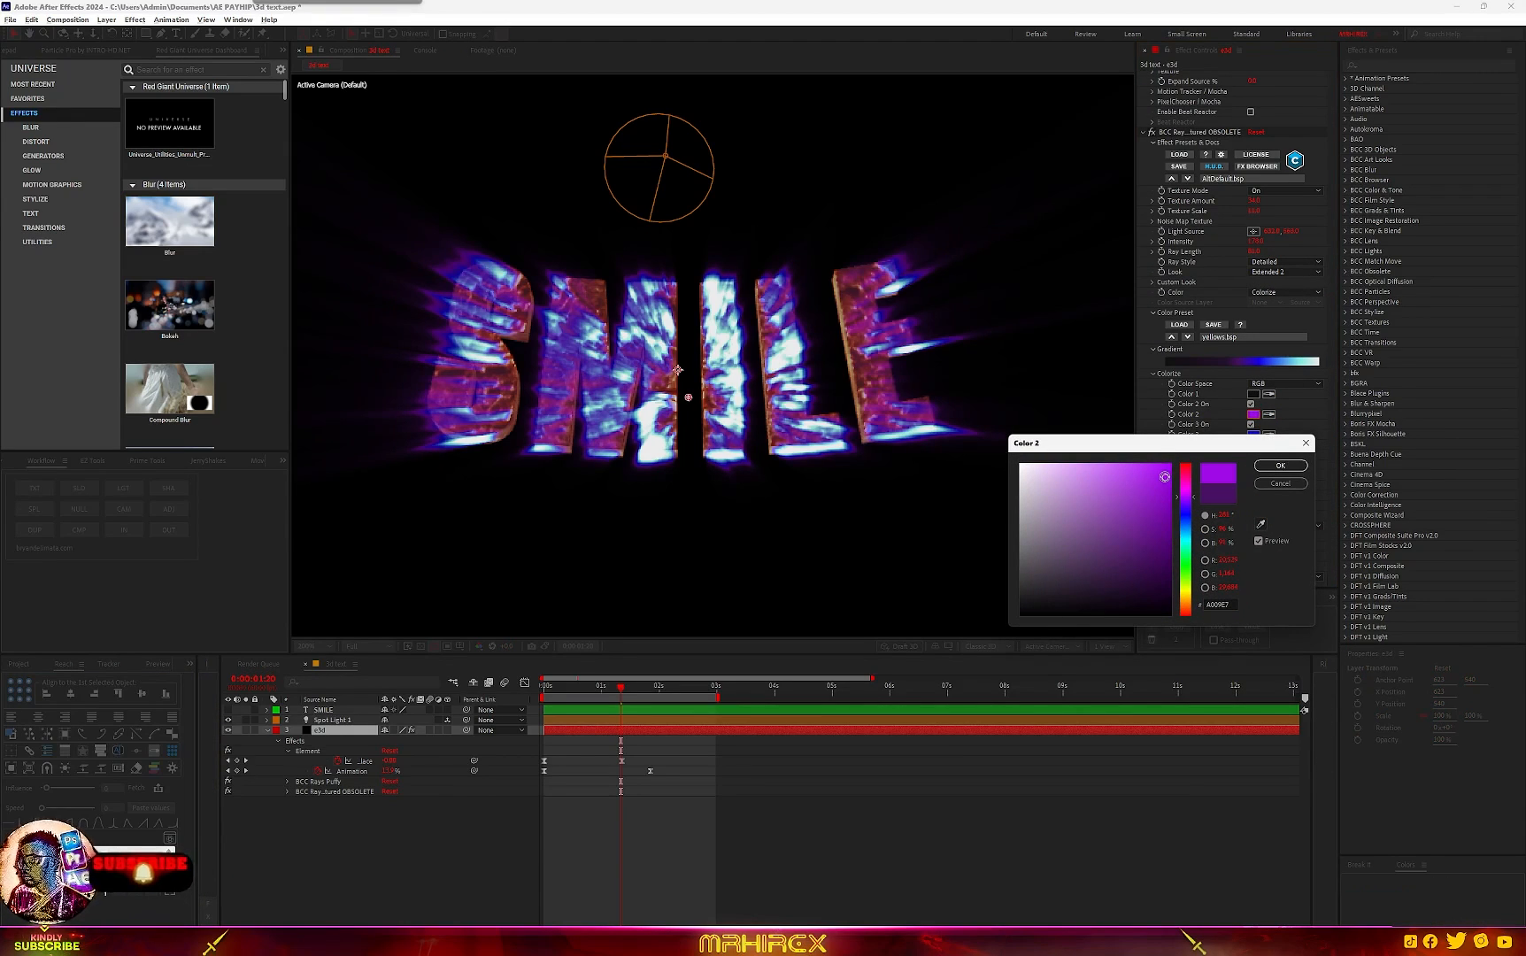
left_click_drag(1162, 486, 1152, 584)
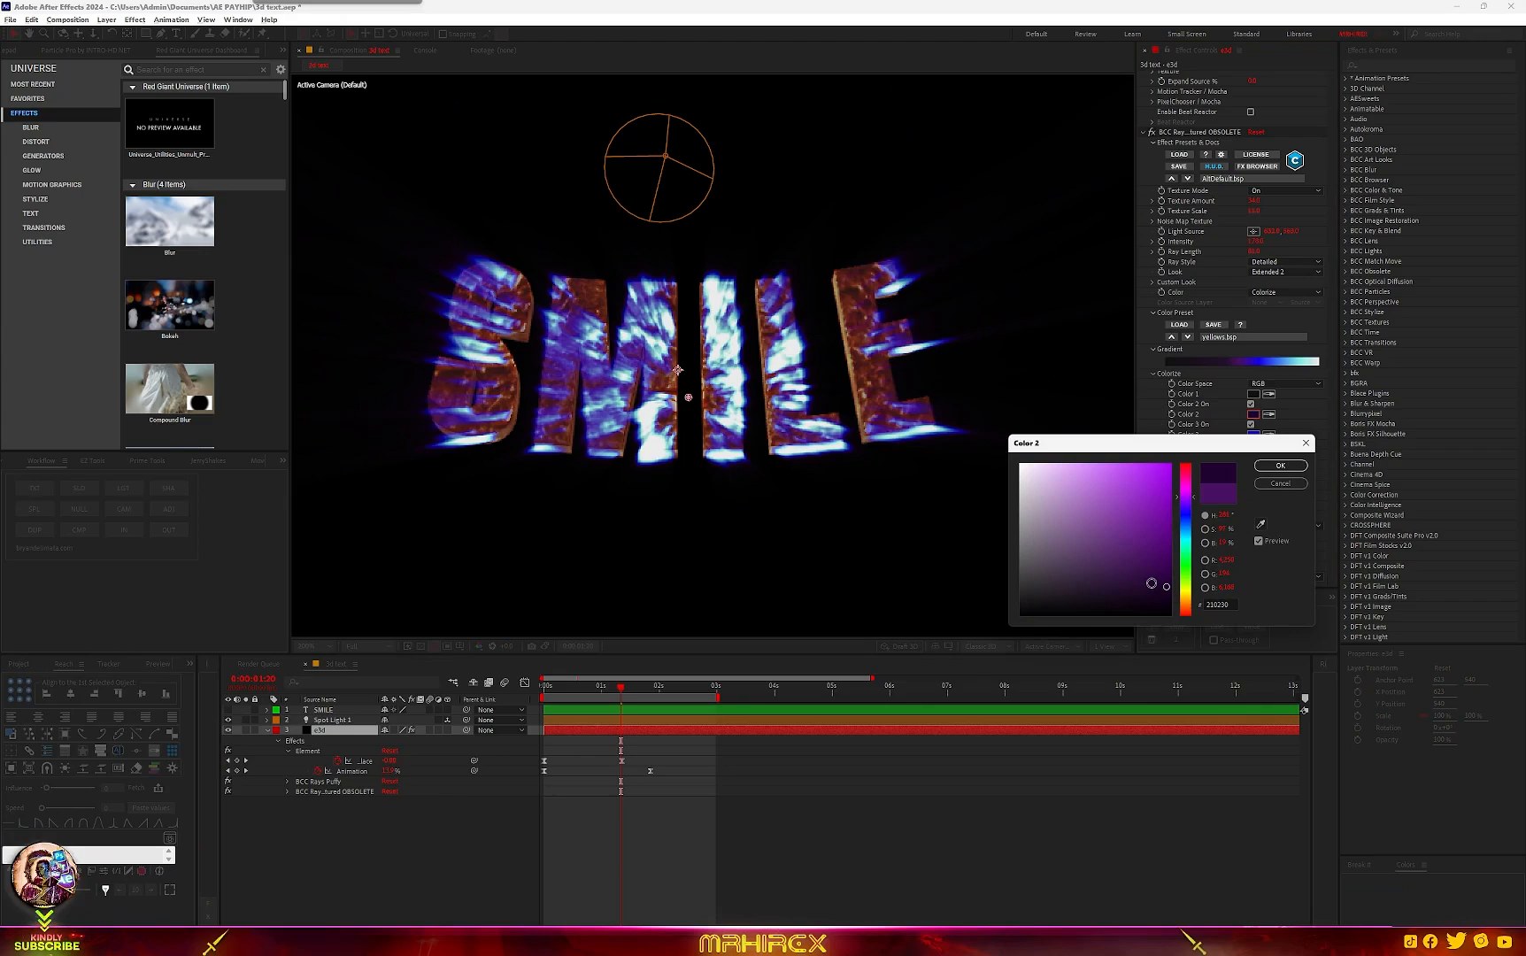
left_click(1281, 484)
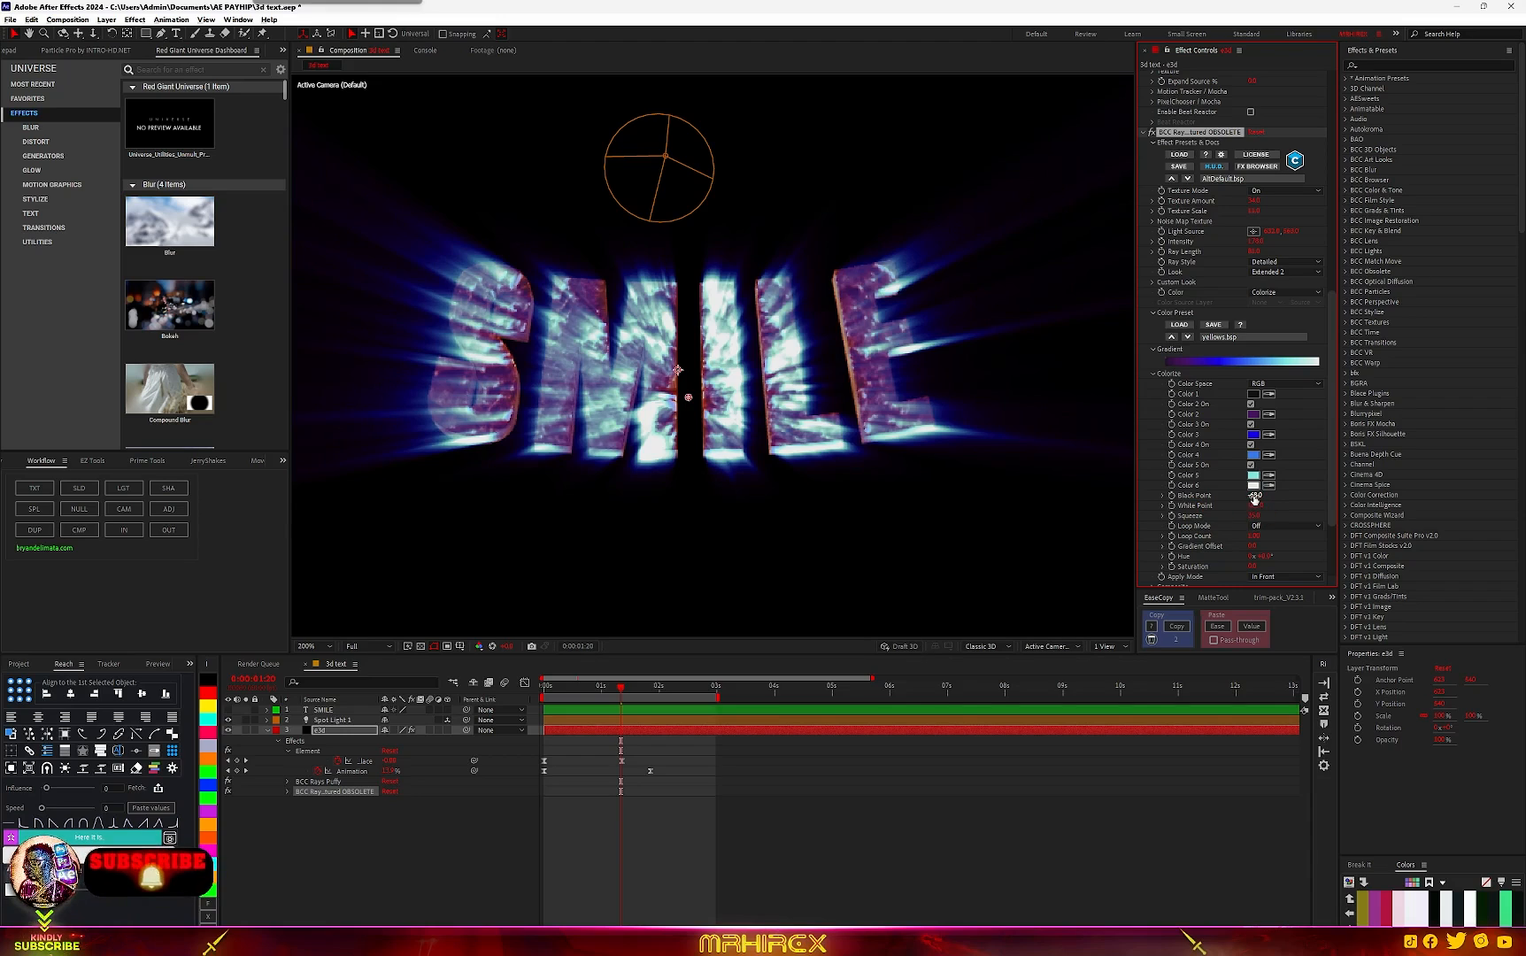
Step: Try a different Black Point on the textured rays, and apply the red-yellow.bsp color preset to them
mouse_move(1253, 497)
left_mouse_down()
mouse_move(1314, 488)
mouse_move(1278, 495)
left_mouse_up()
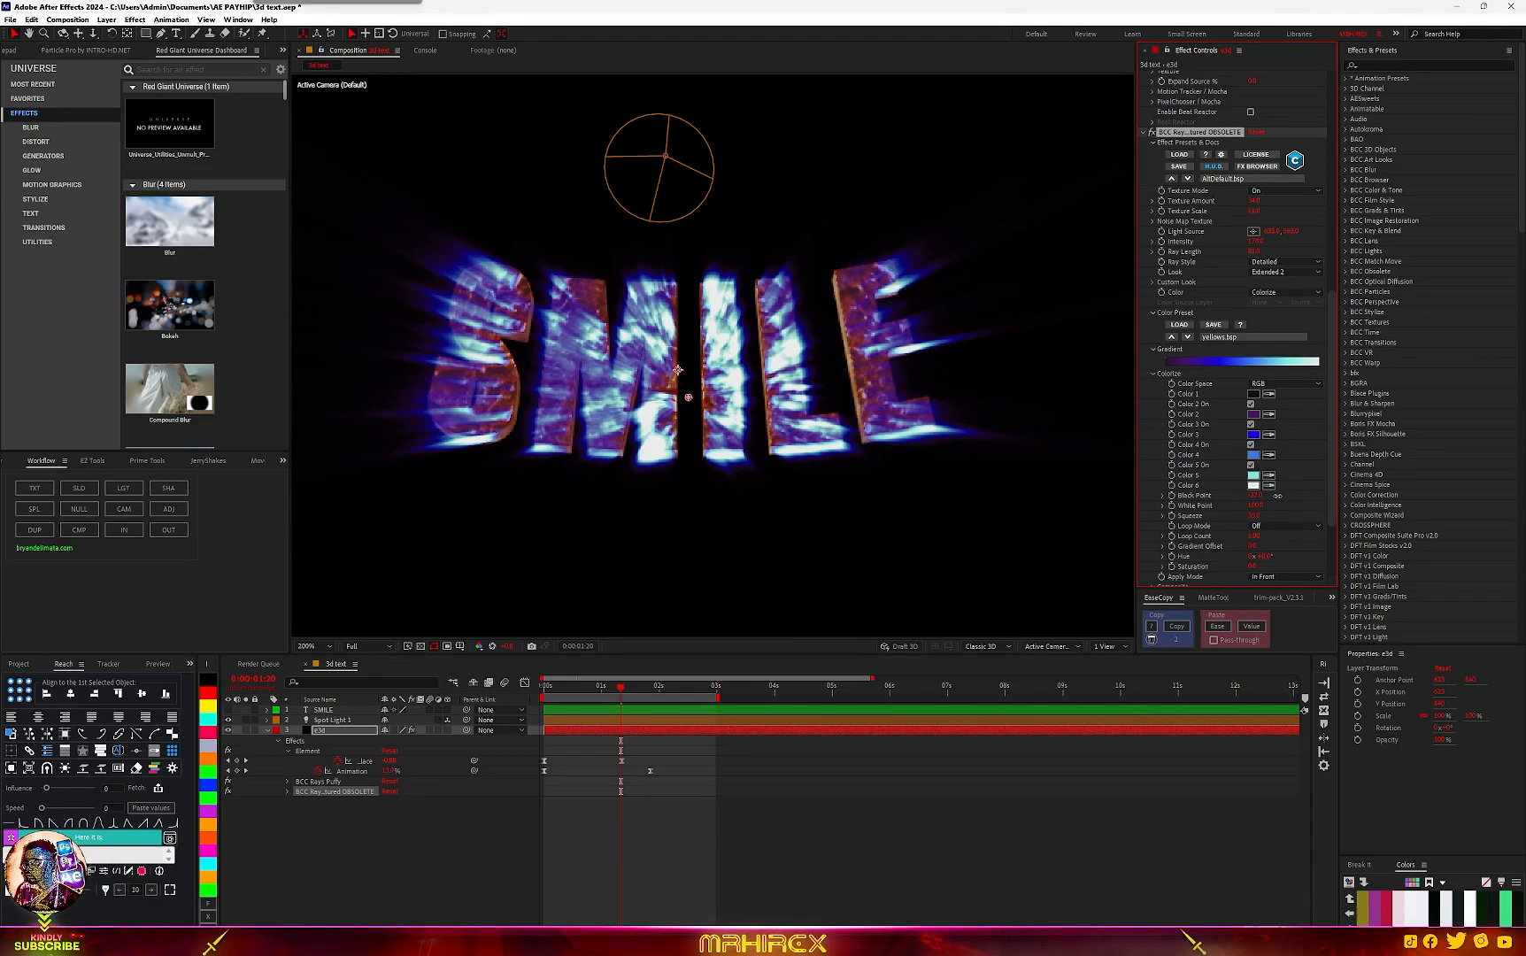
left_click(1234, 337)
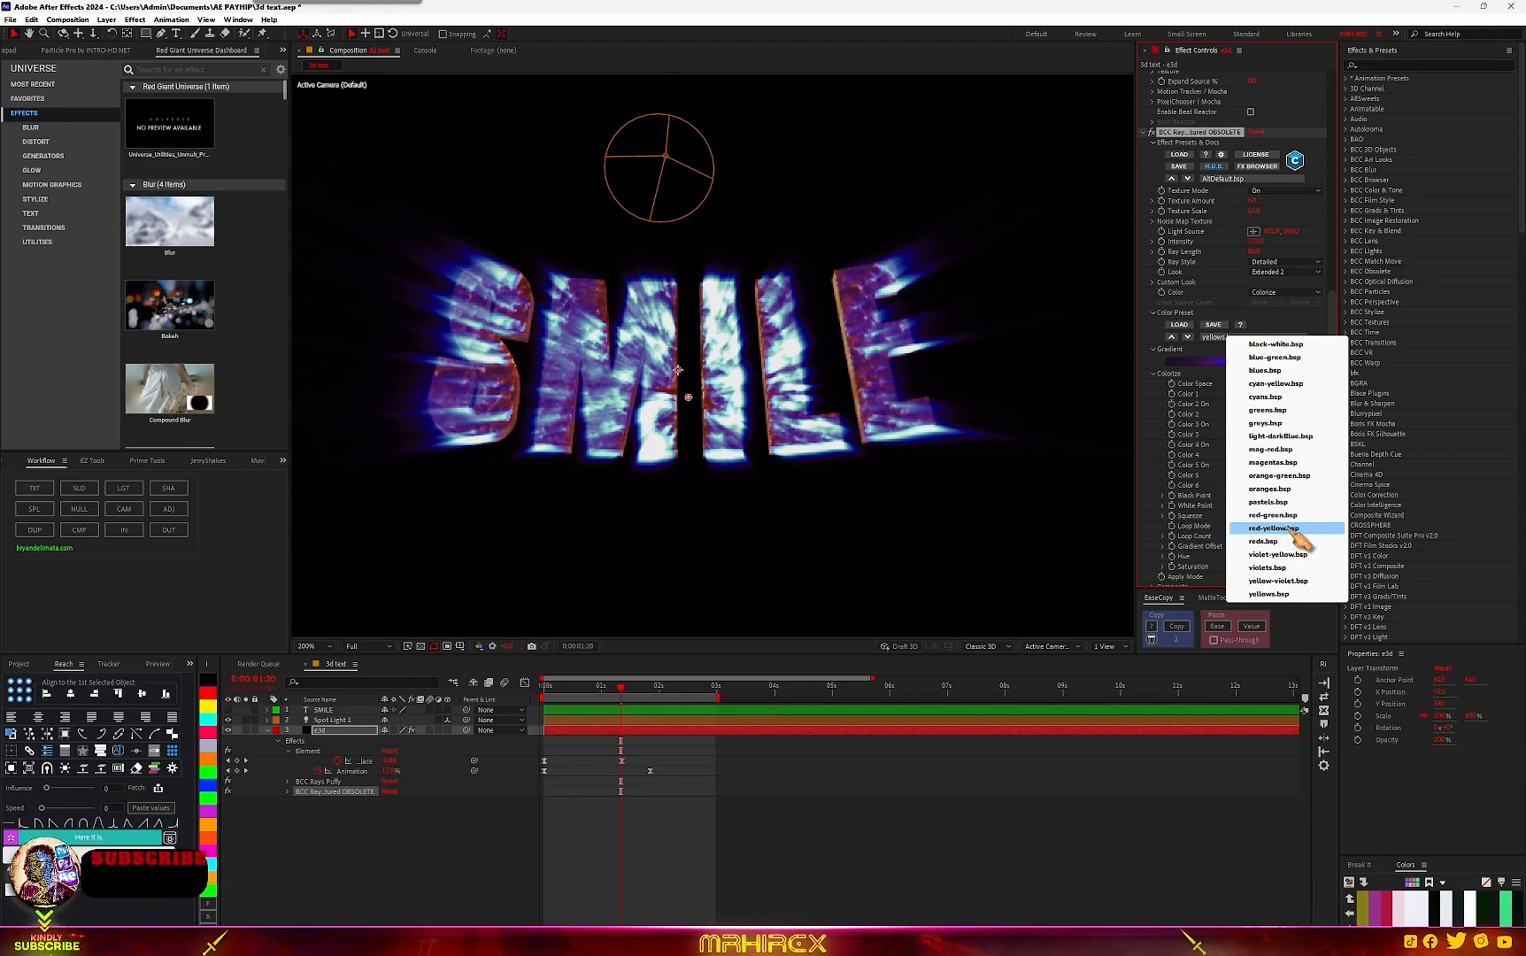
left_click(1275, 529)
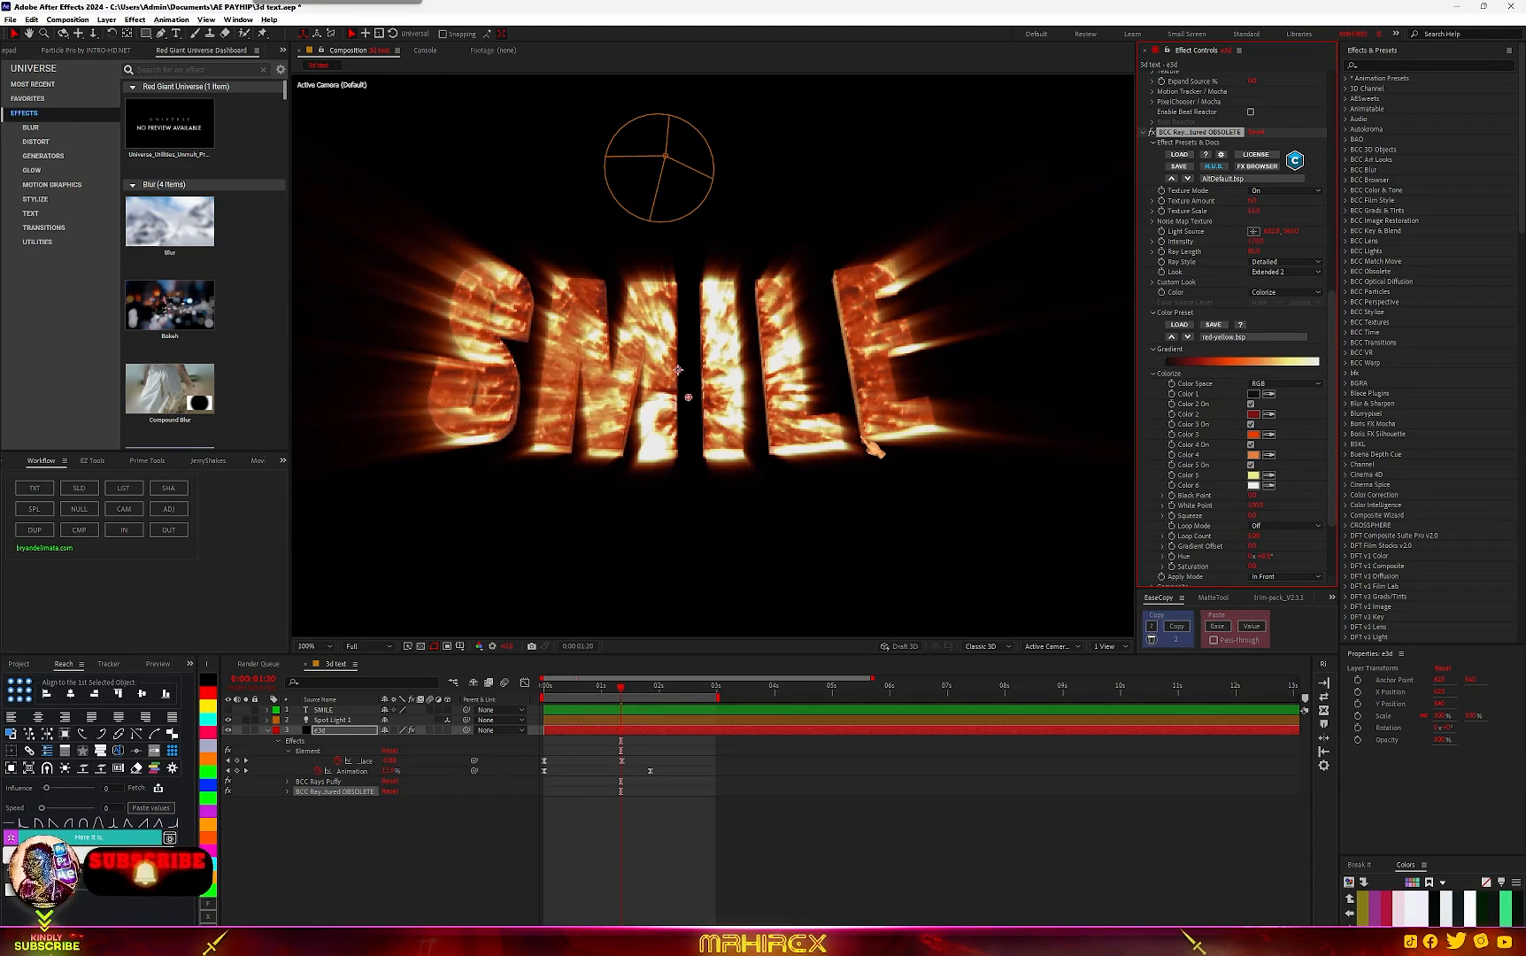
scroll(812, 438, "down", 1)
scroll(735, 425, "up", 3)
scroll(744, 392, "down", 2)
scroll(668, 405, "up", 1)
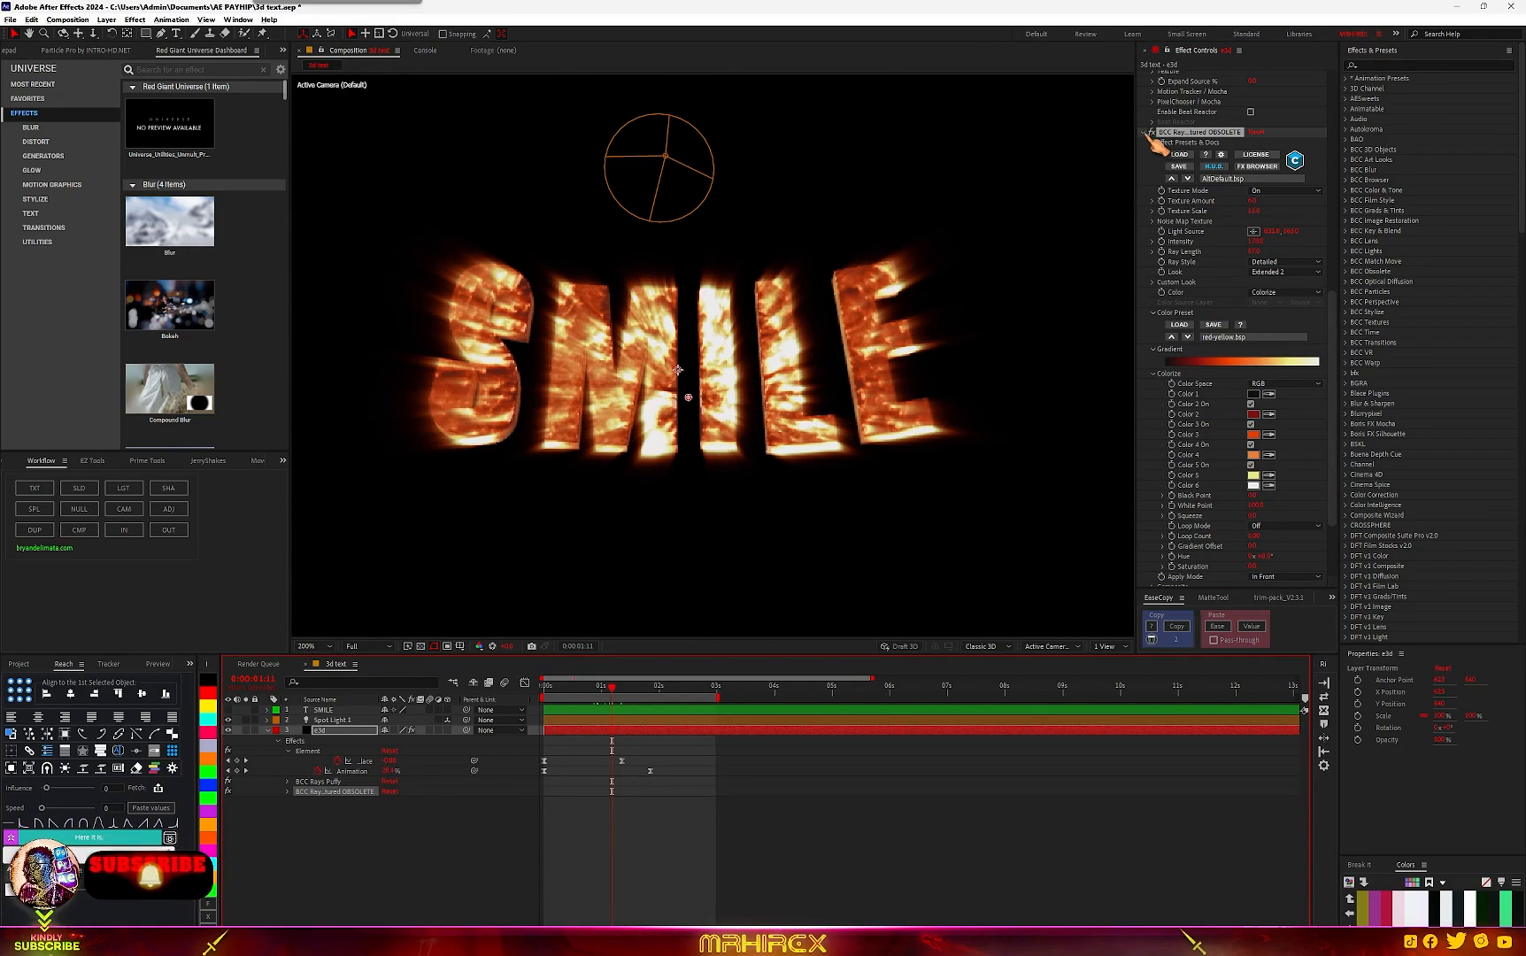
Step: Add Deep Glow with a red Multiply tint to the e3d layer, and preview the animation from the start
scroll(1155, 146, "up", 5)
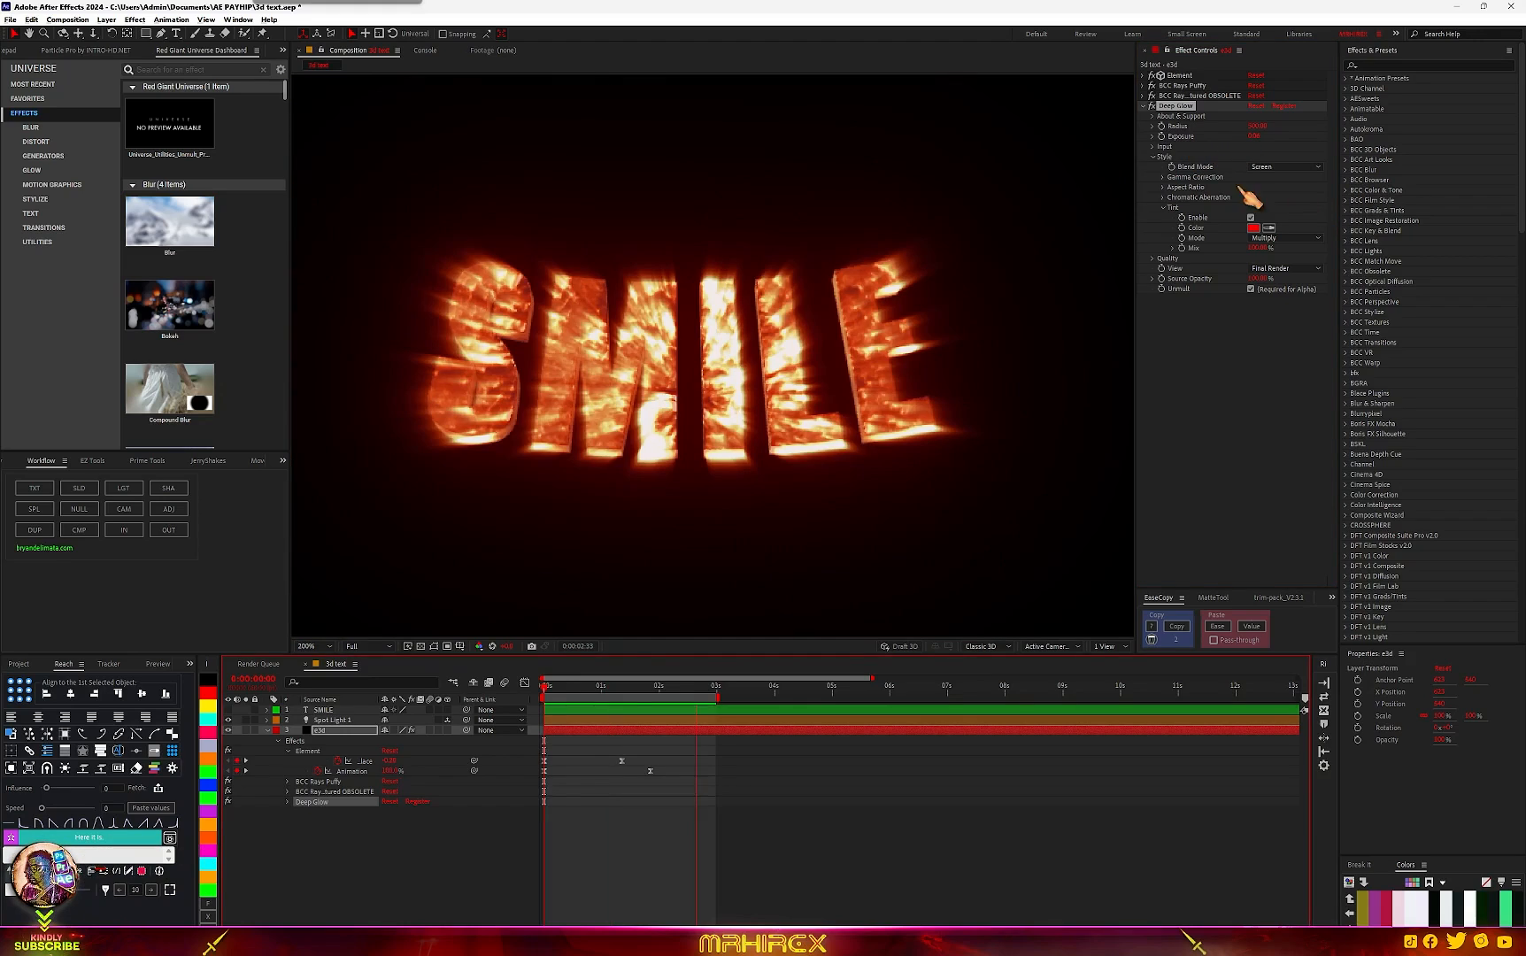
left_click(1143, 95)
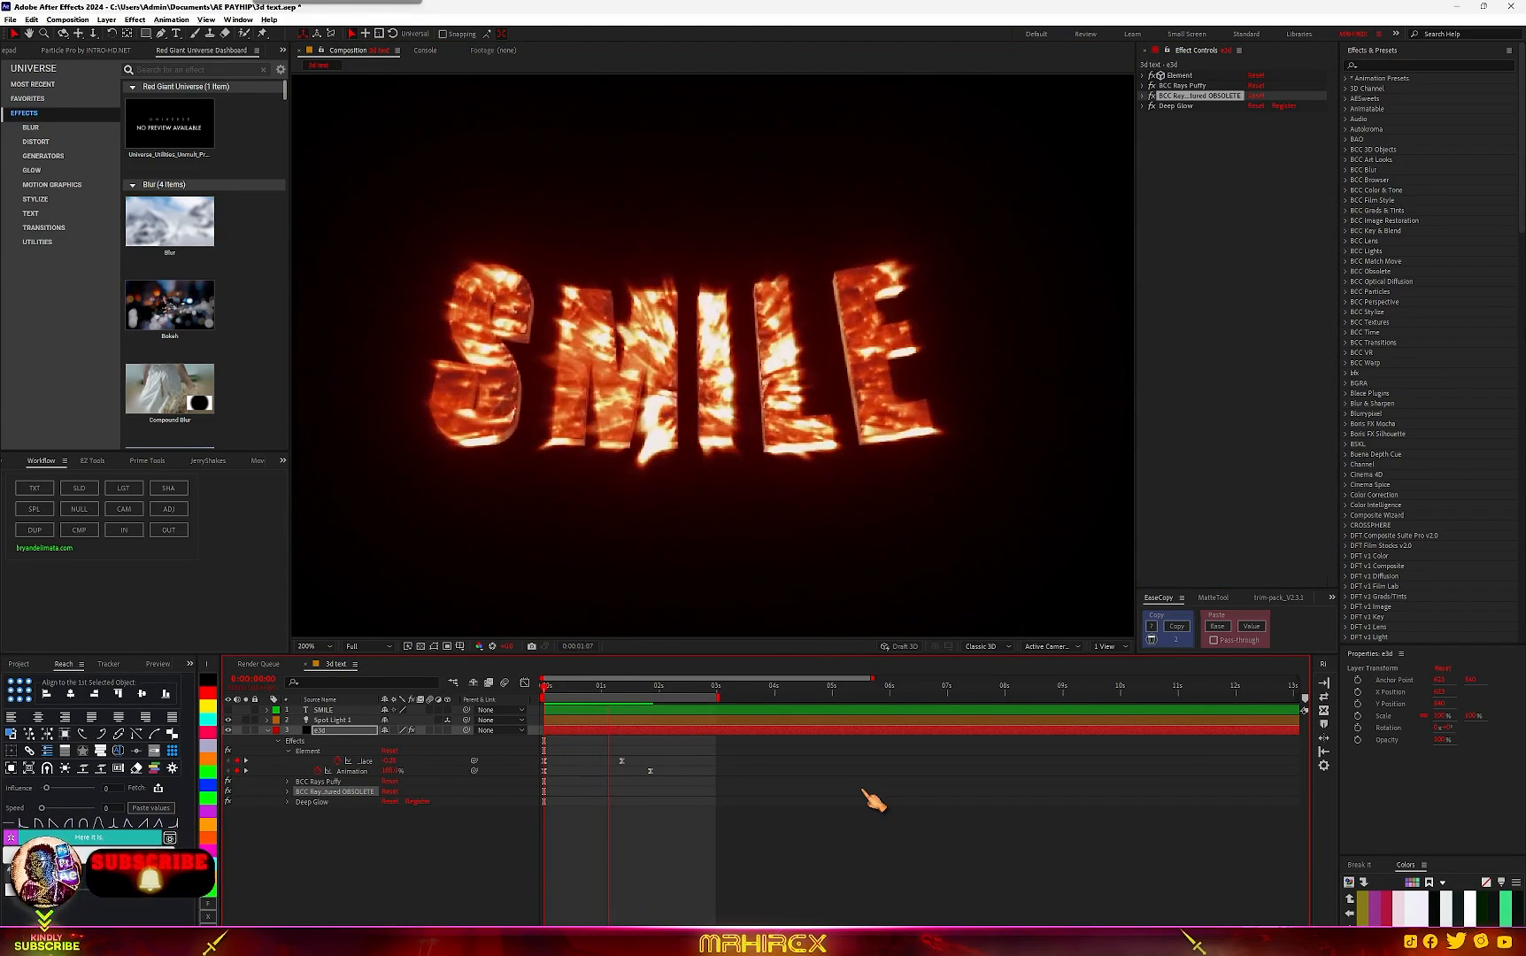
key("space")
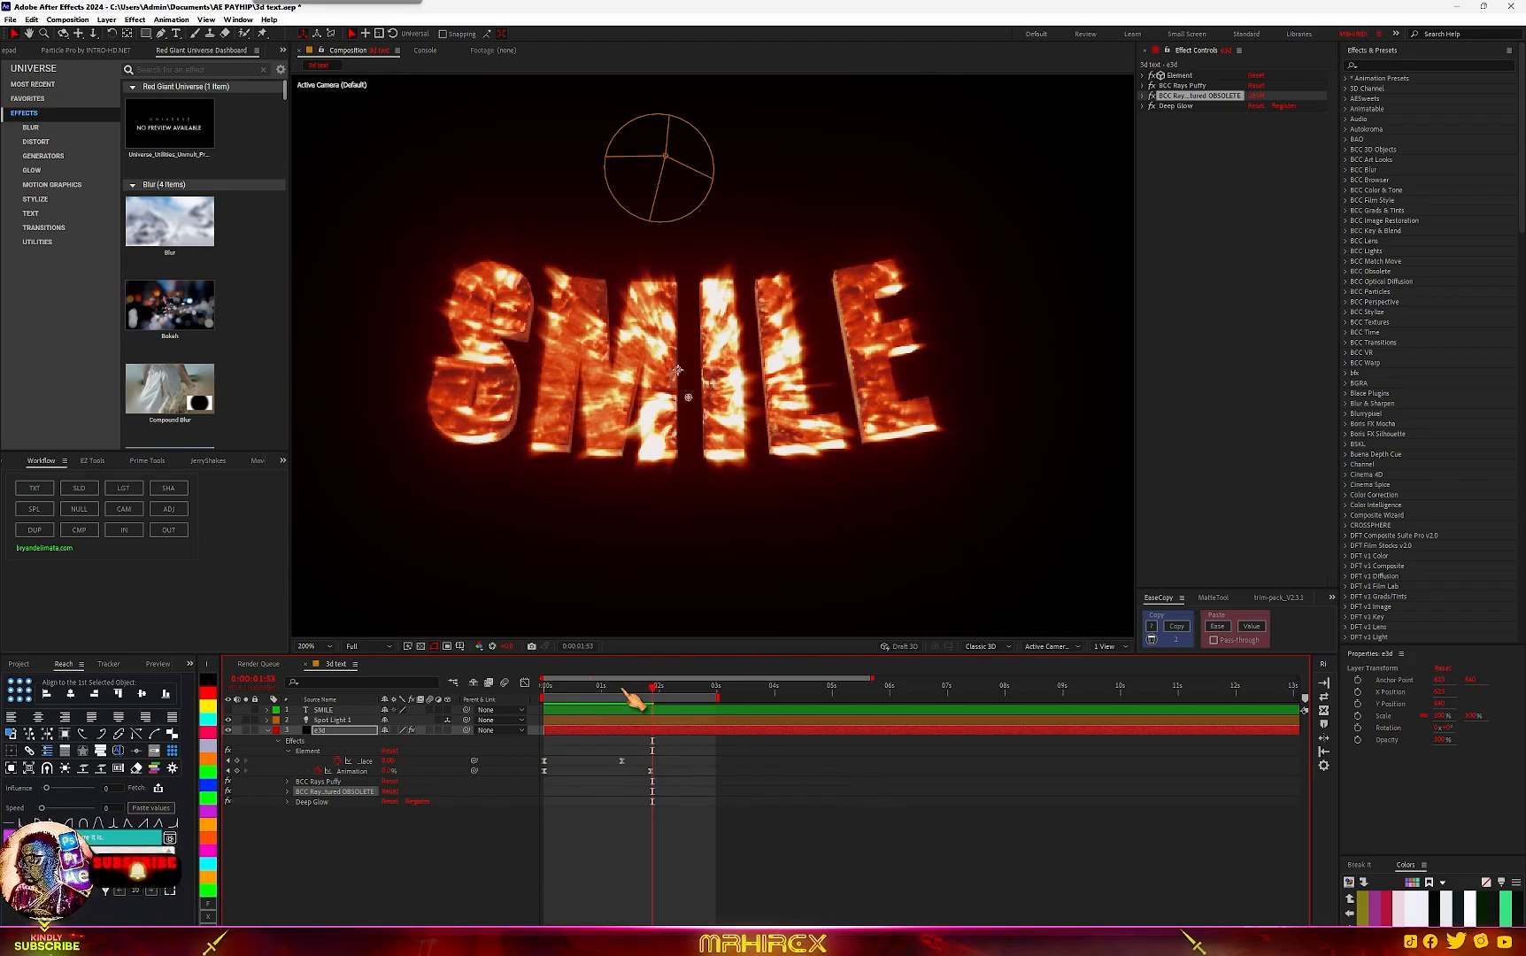
left_click_drag(596, 691, 360, 737)
key("space")
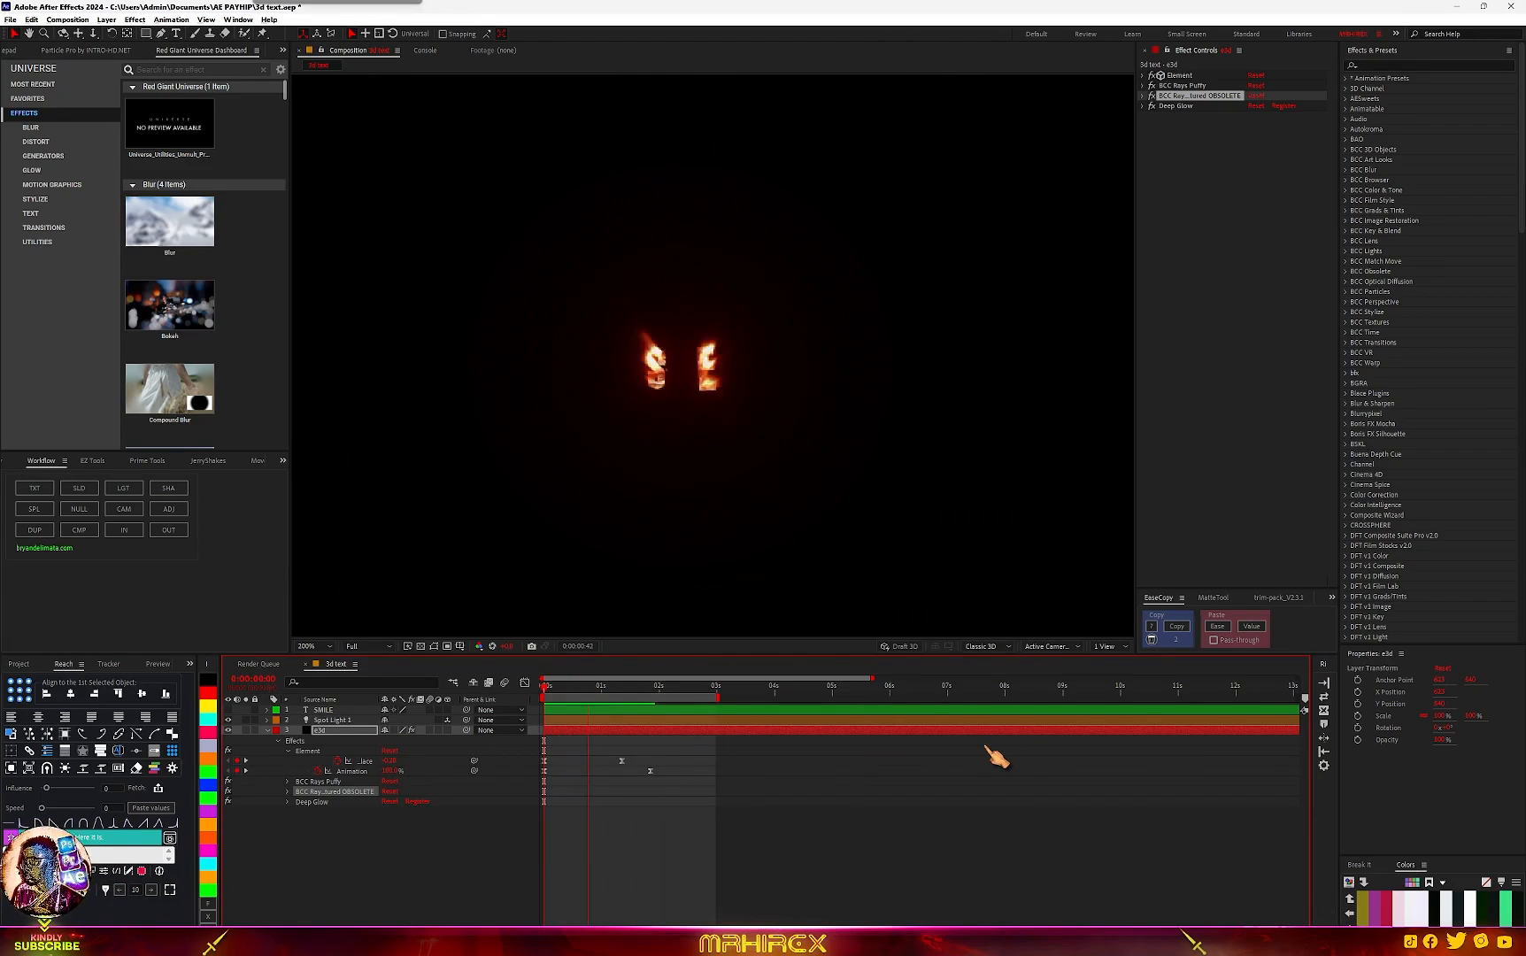
key("space")
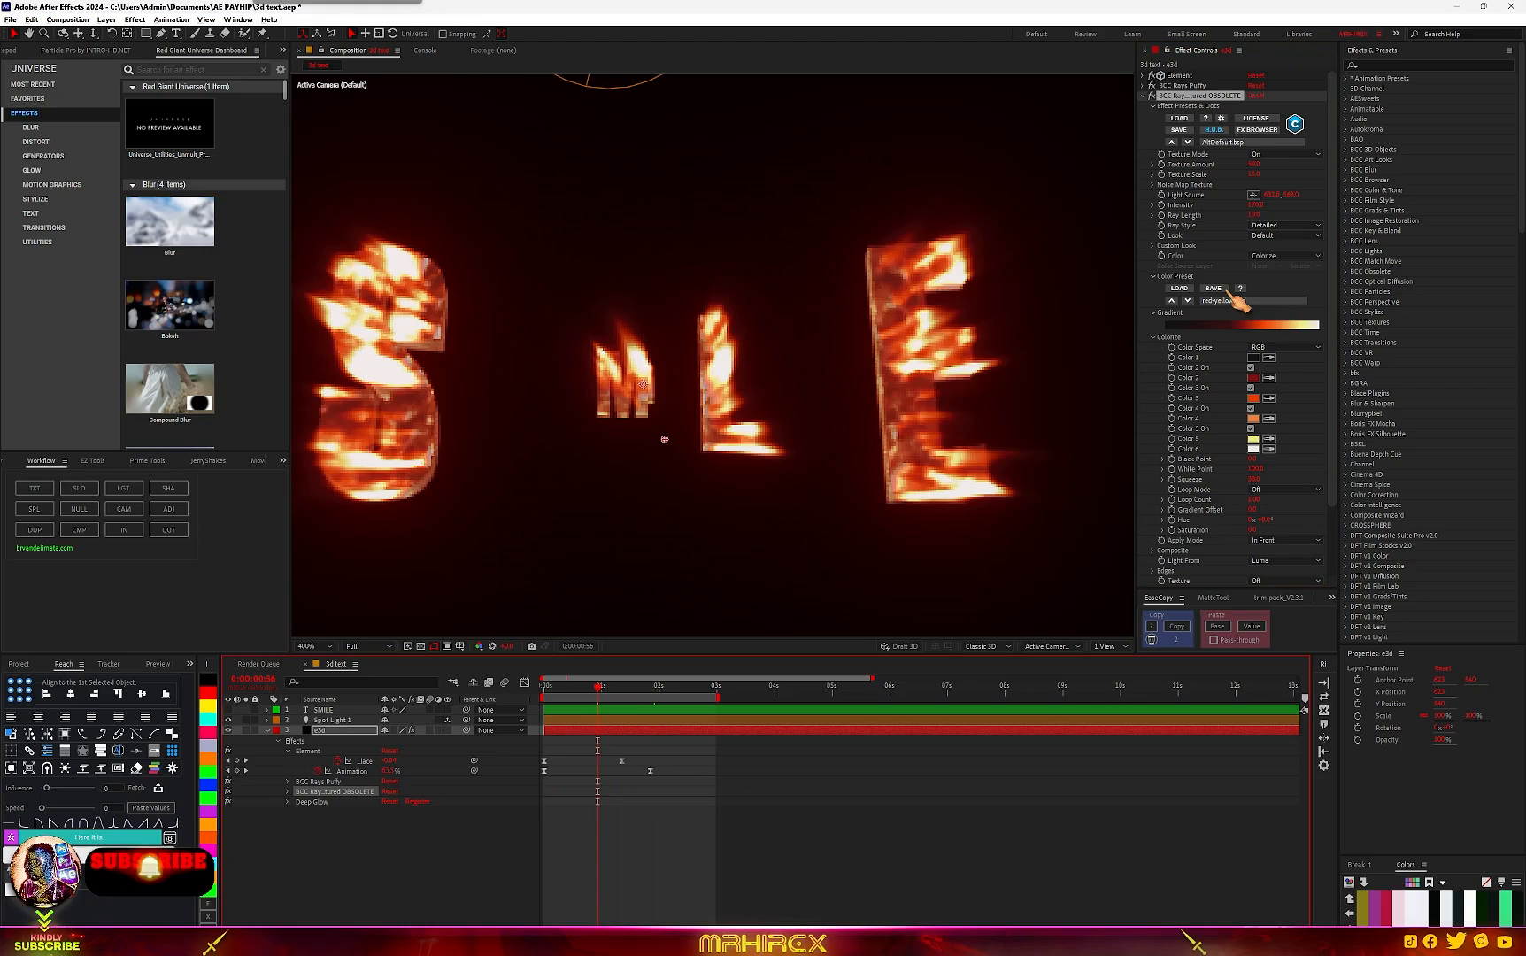
Step: Try the blue-green.bsp color preset on the textured rays and check it on a frame where all the letters are visible
left_click(1237, 301)
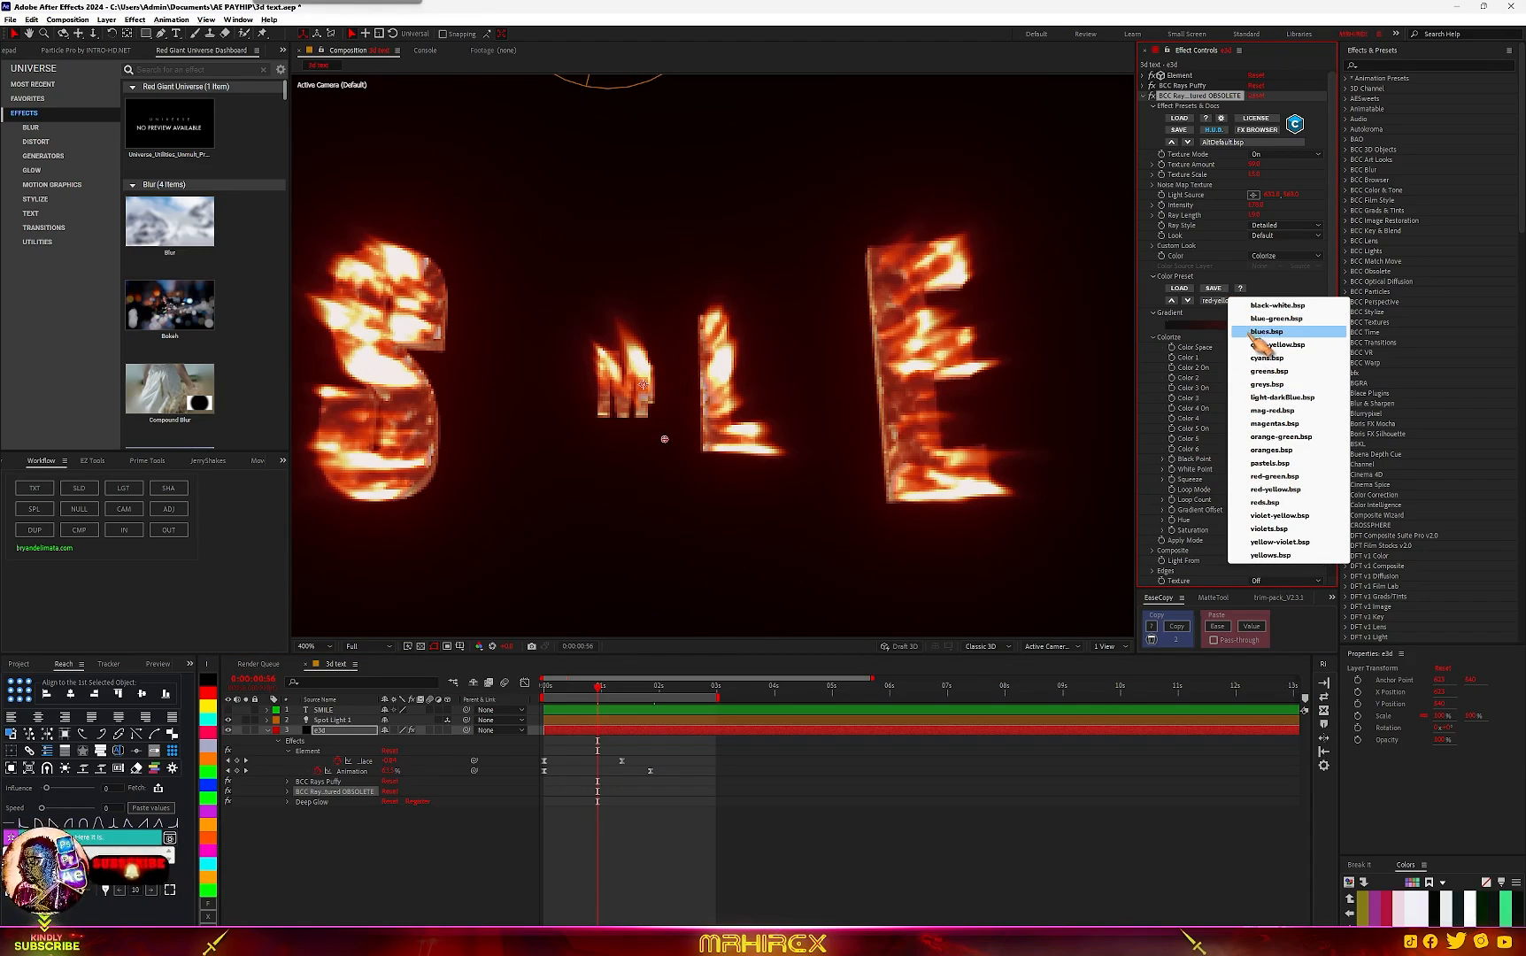
left_click(1261, 320)
left_click(1218, 302)
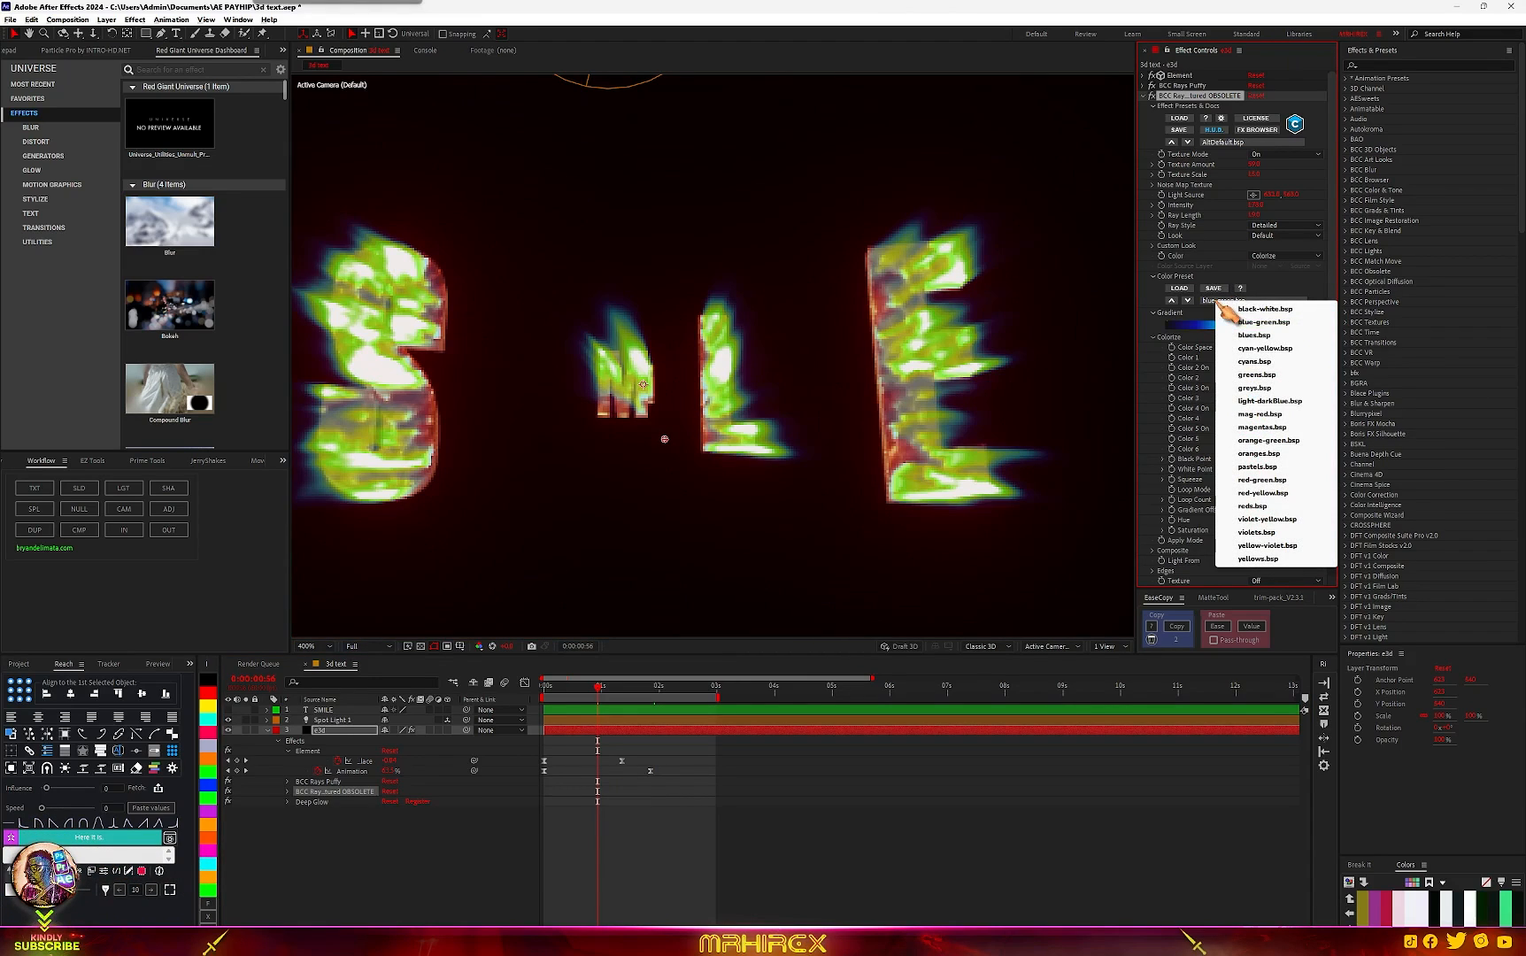
left_click(621, 695)
key("k")
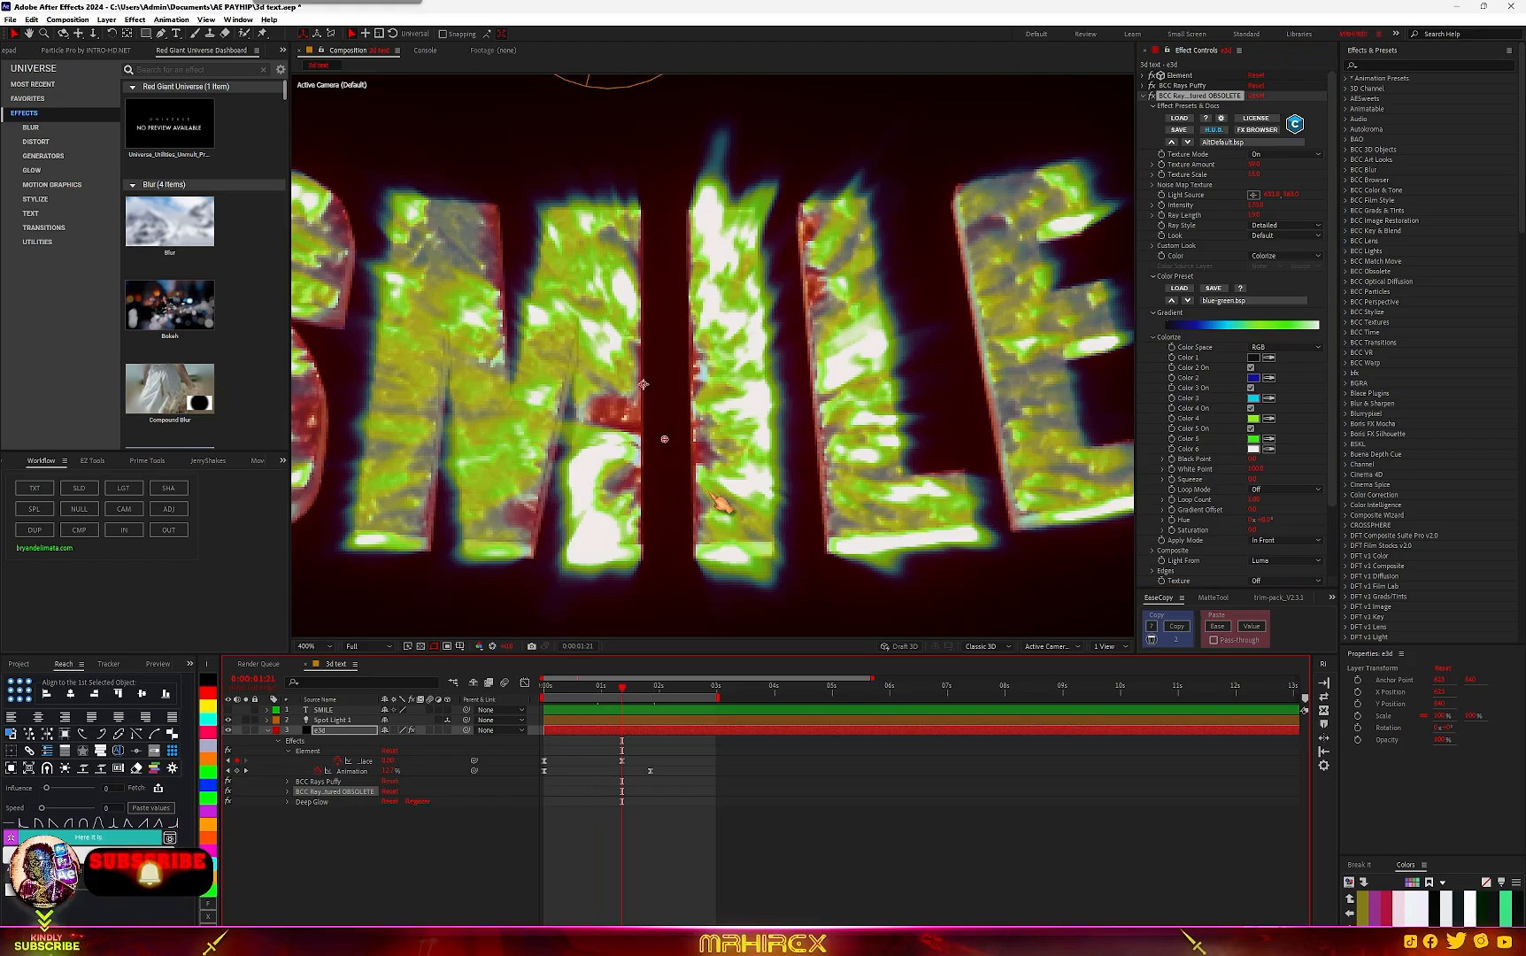
scroll(720, 502, "down", 2)
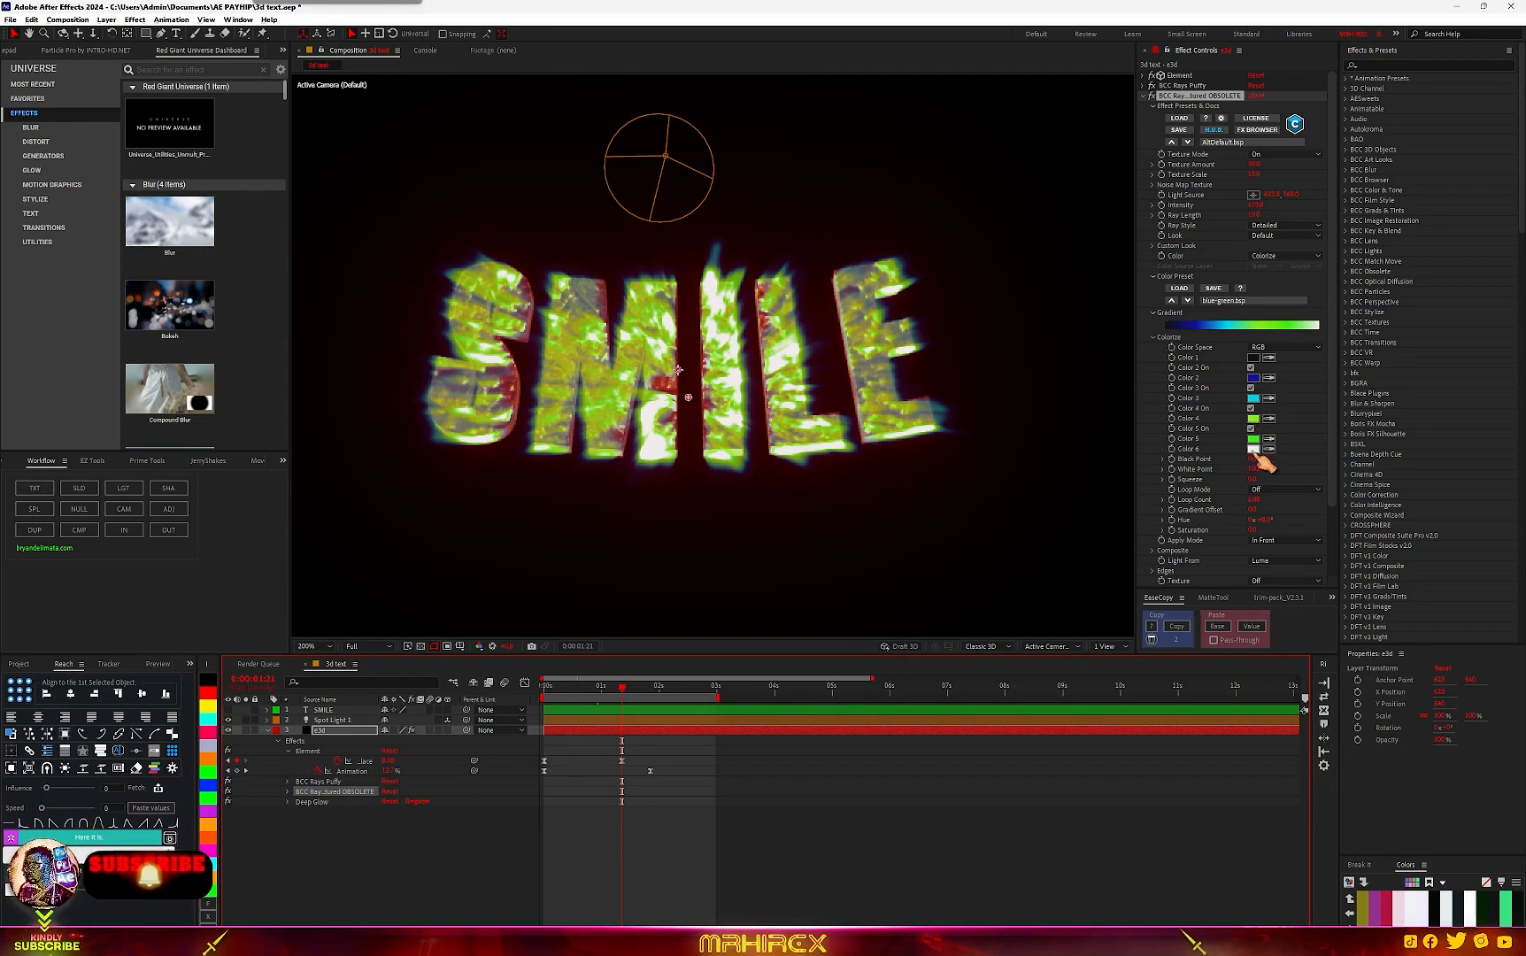
Step: Try the mag-red.bsp and red-green.bsp color presets on the textured rays
left_click(1221, 303)
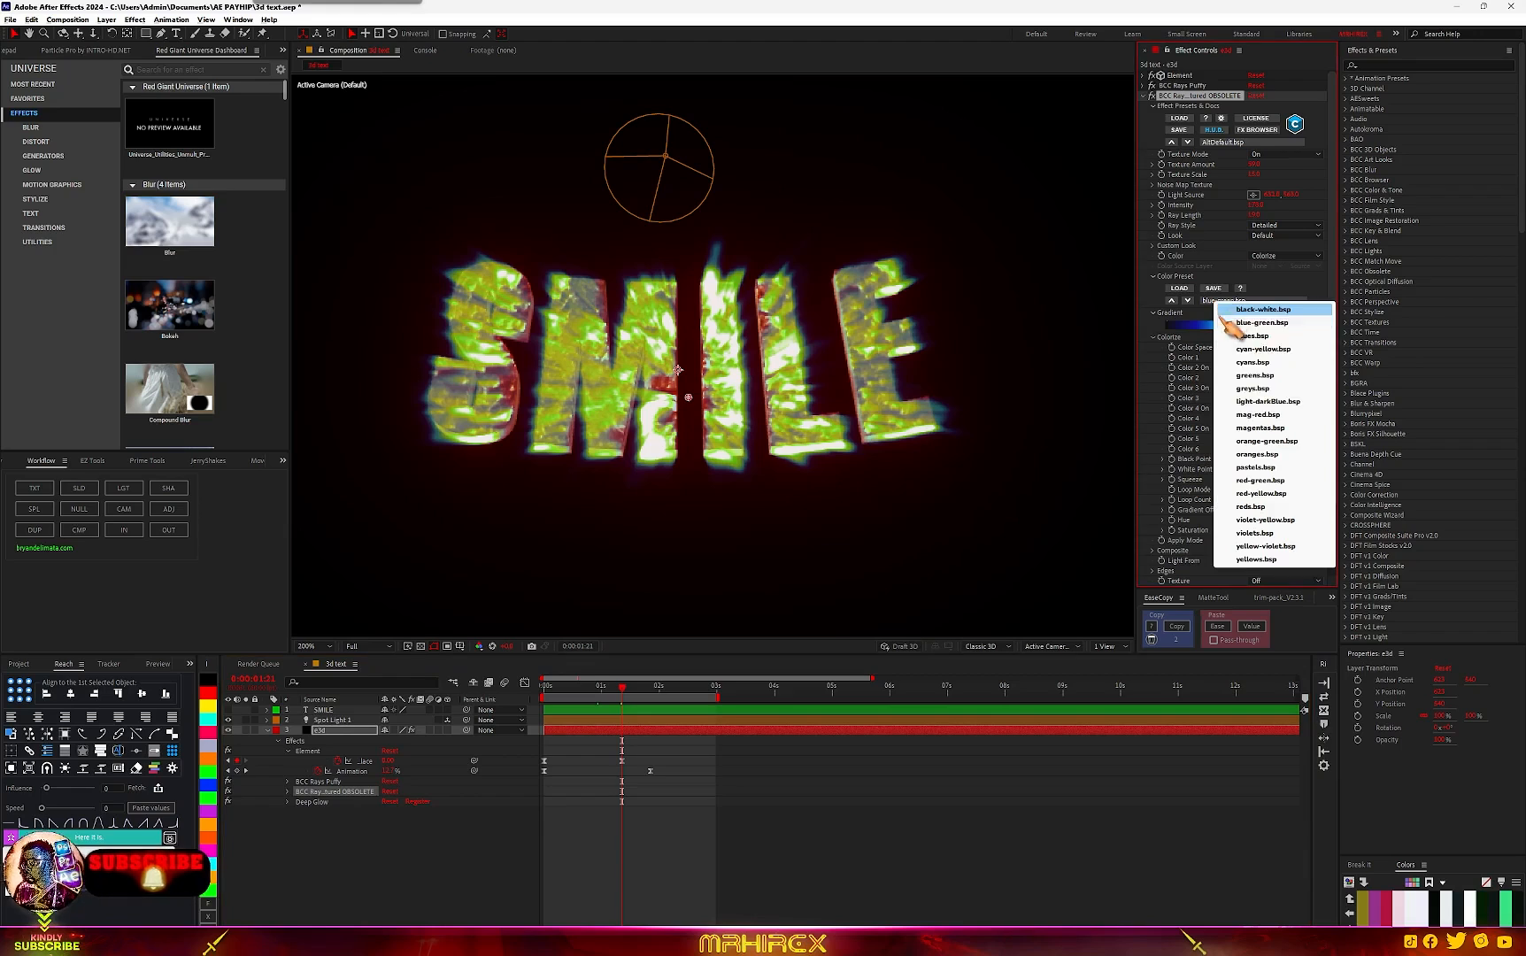
left_click(1252, 367)
left_click(1225, 303)
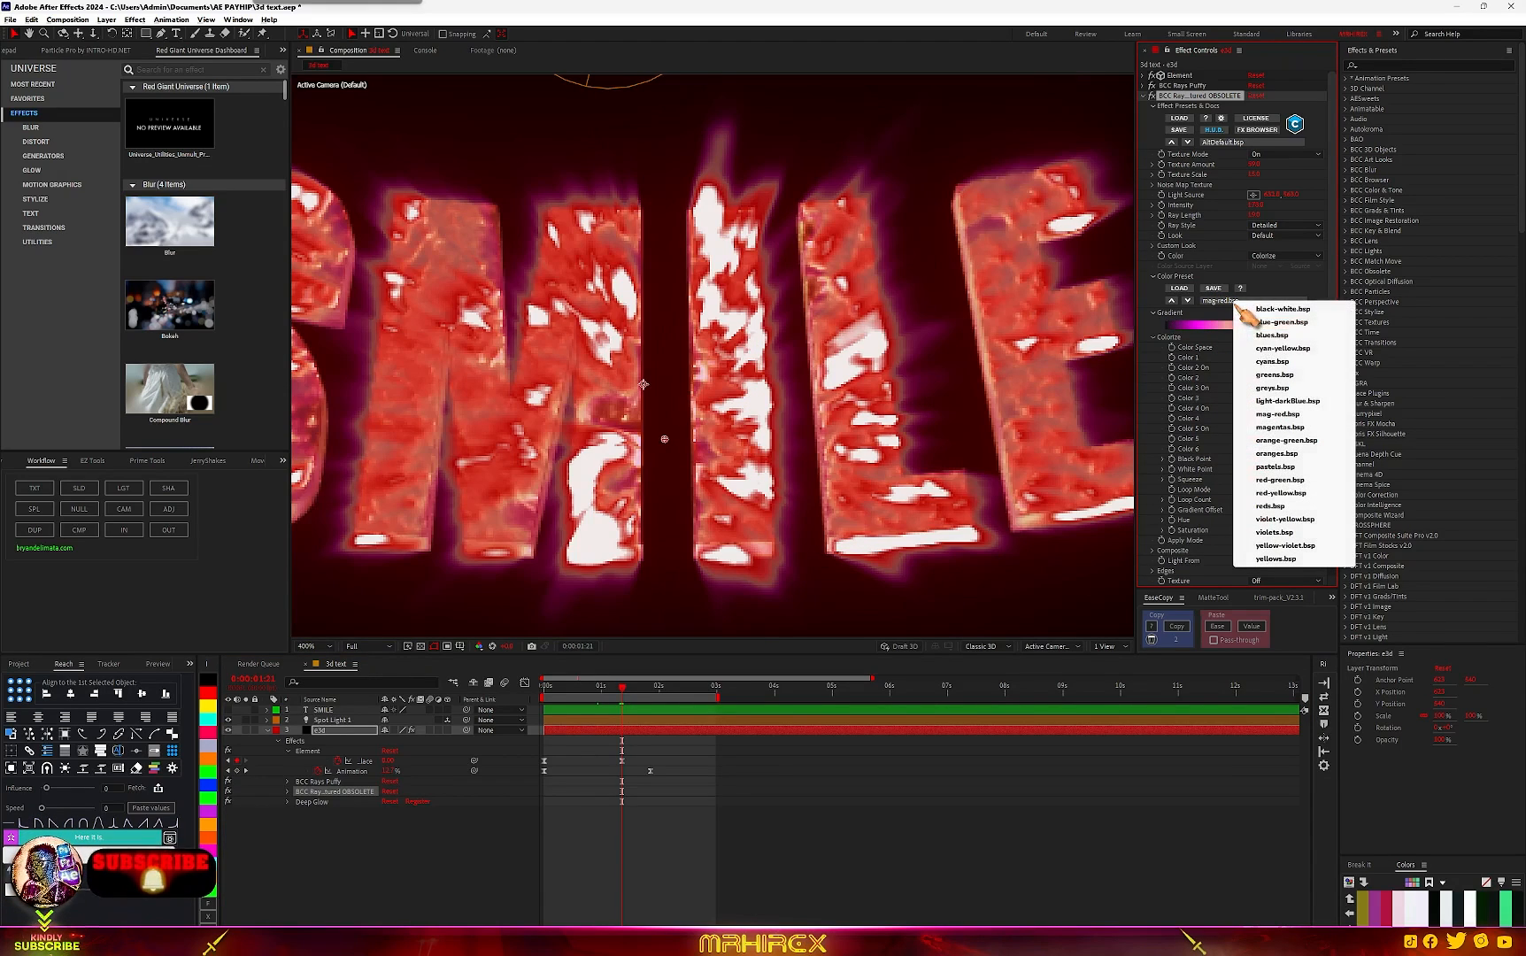
left_click(1277, 483)
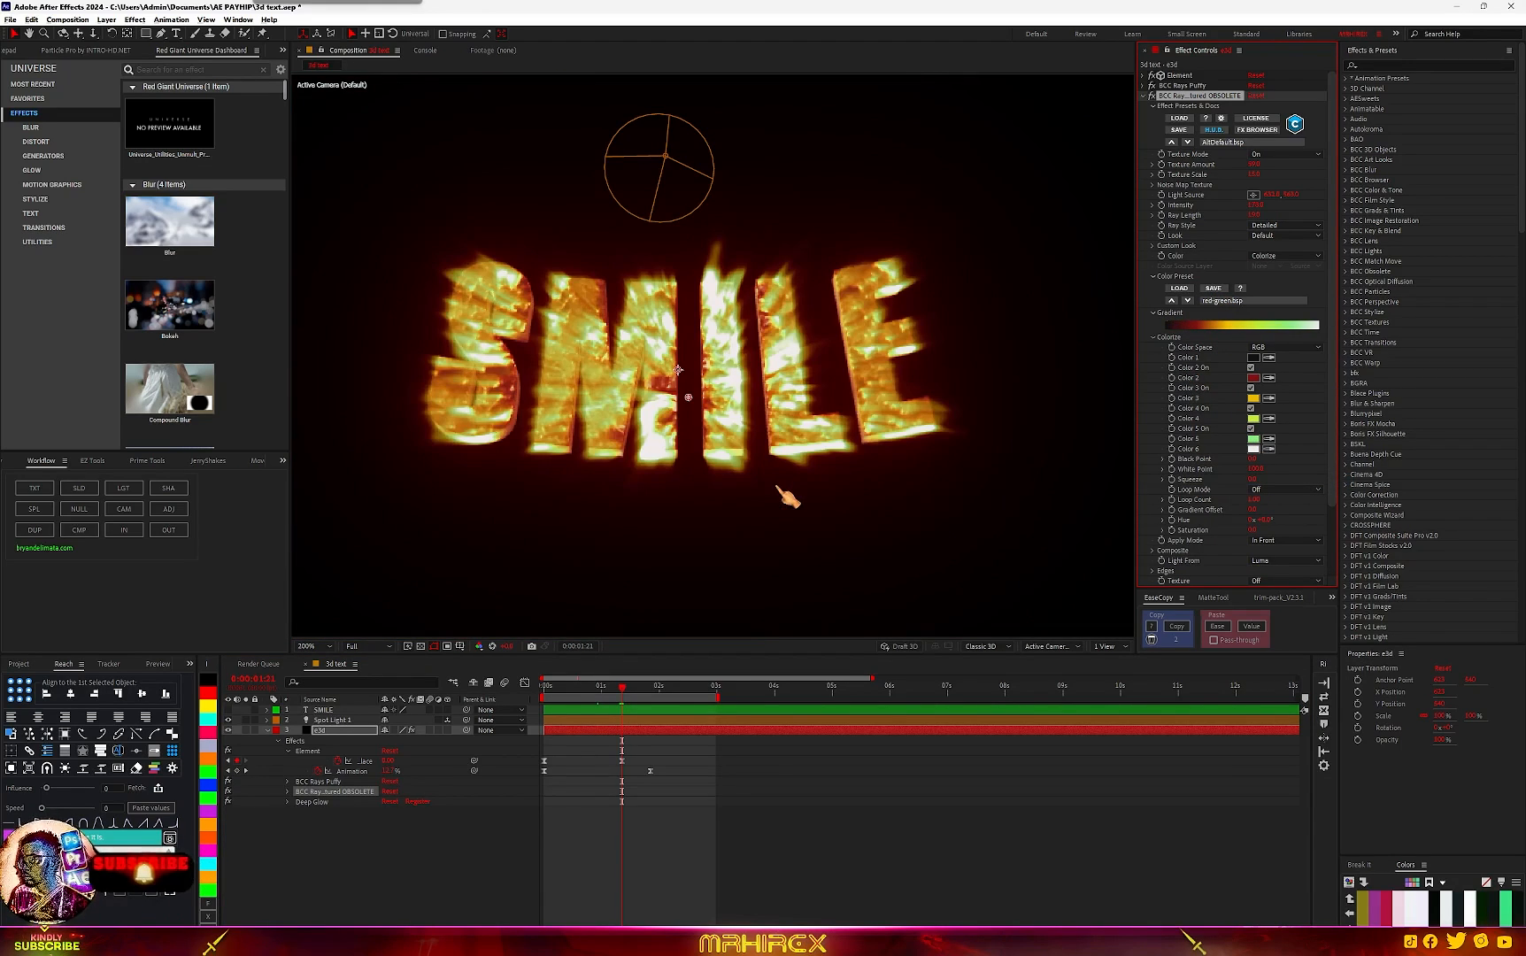
Step: Return the textured rays to the red-yellow.bsp color preset and turn on the composition's transparency grid
scroll(686, 483, "up", 1)
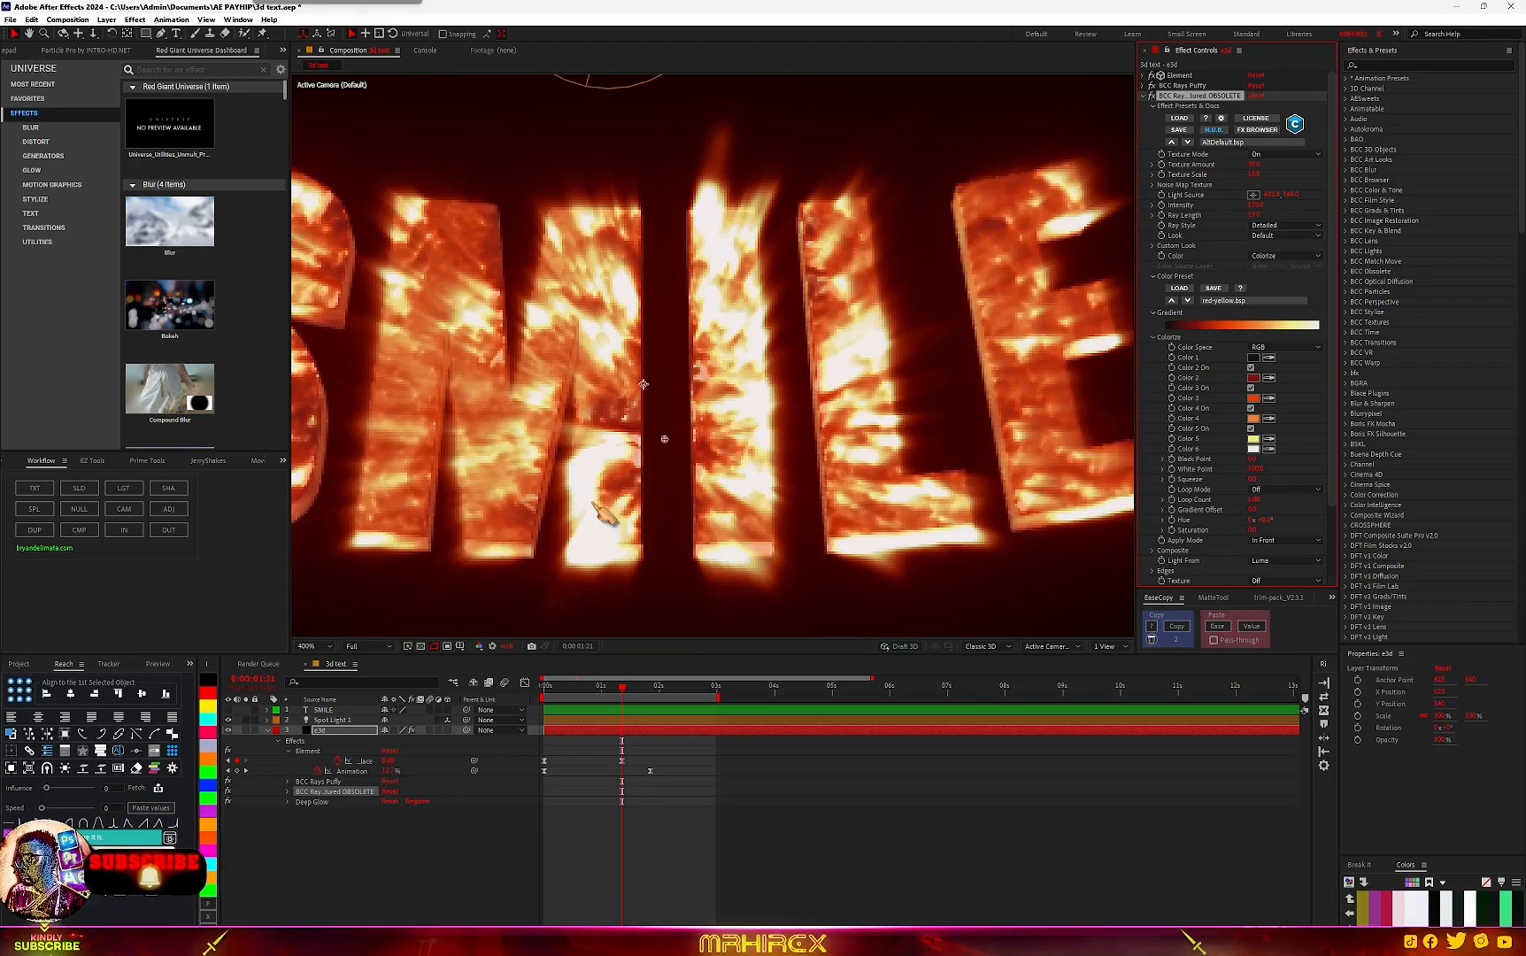
scroll(664, 436, "down", 2)
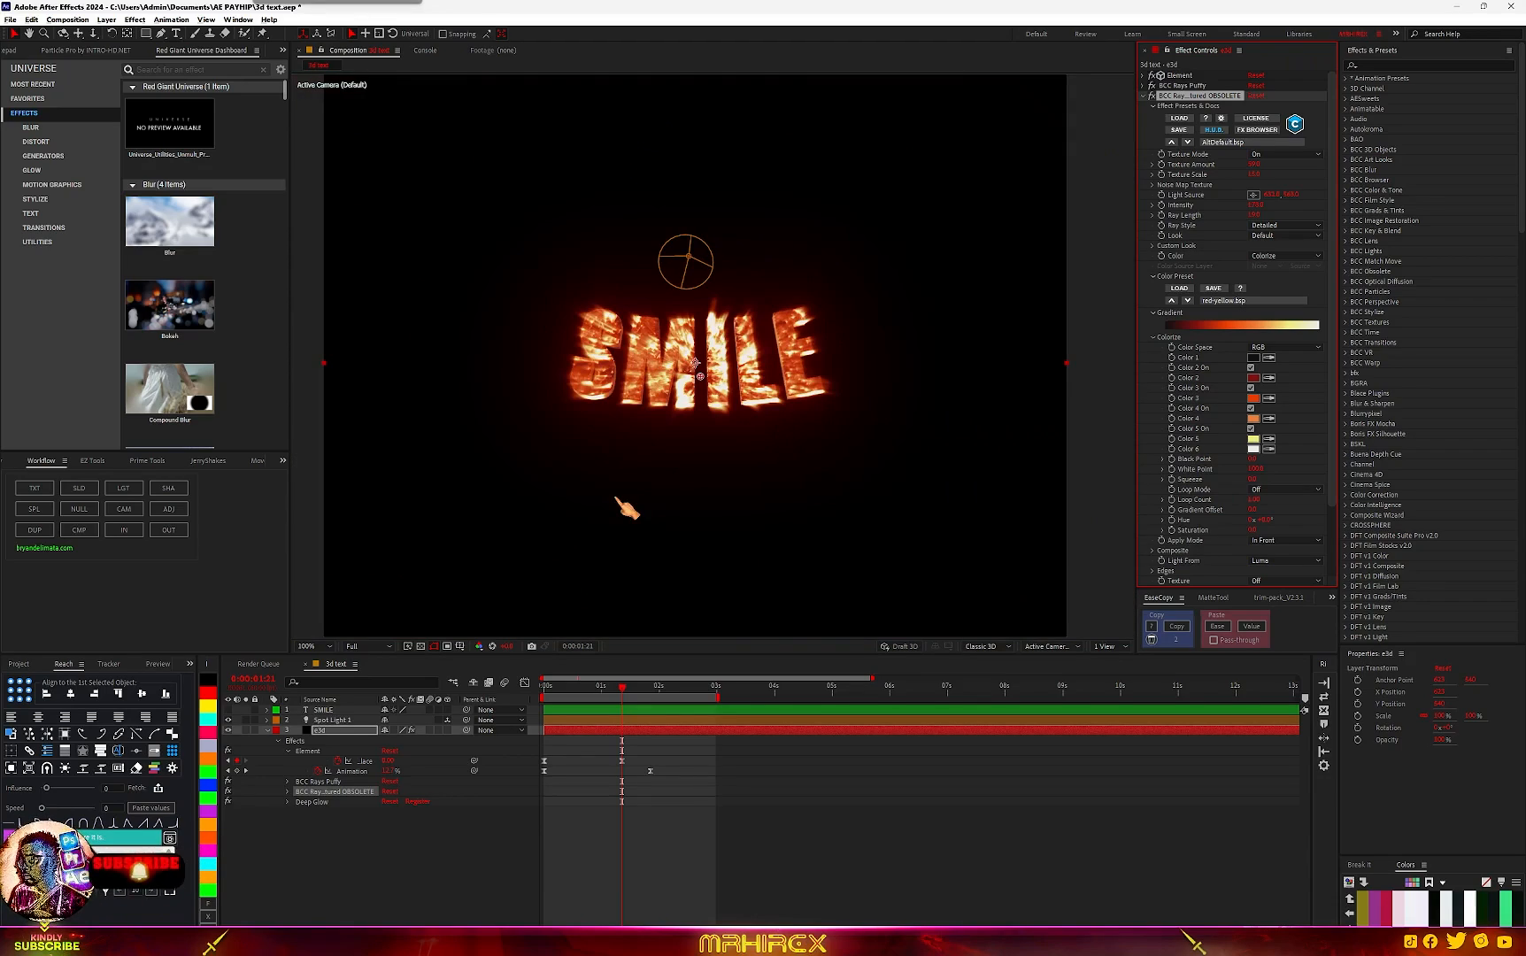
left_click(422, 647)
scroll(726, 460, "up", 2)
scroll(726, 460, "down", 2)
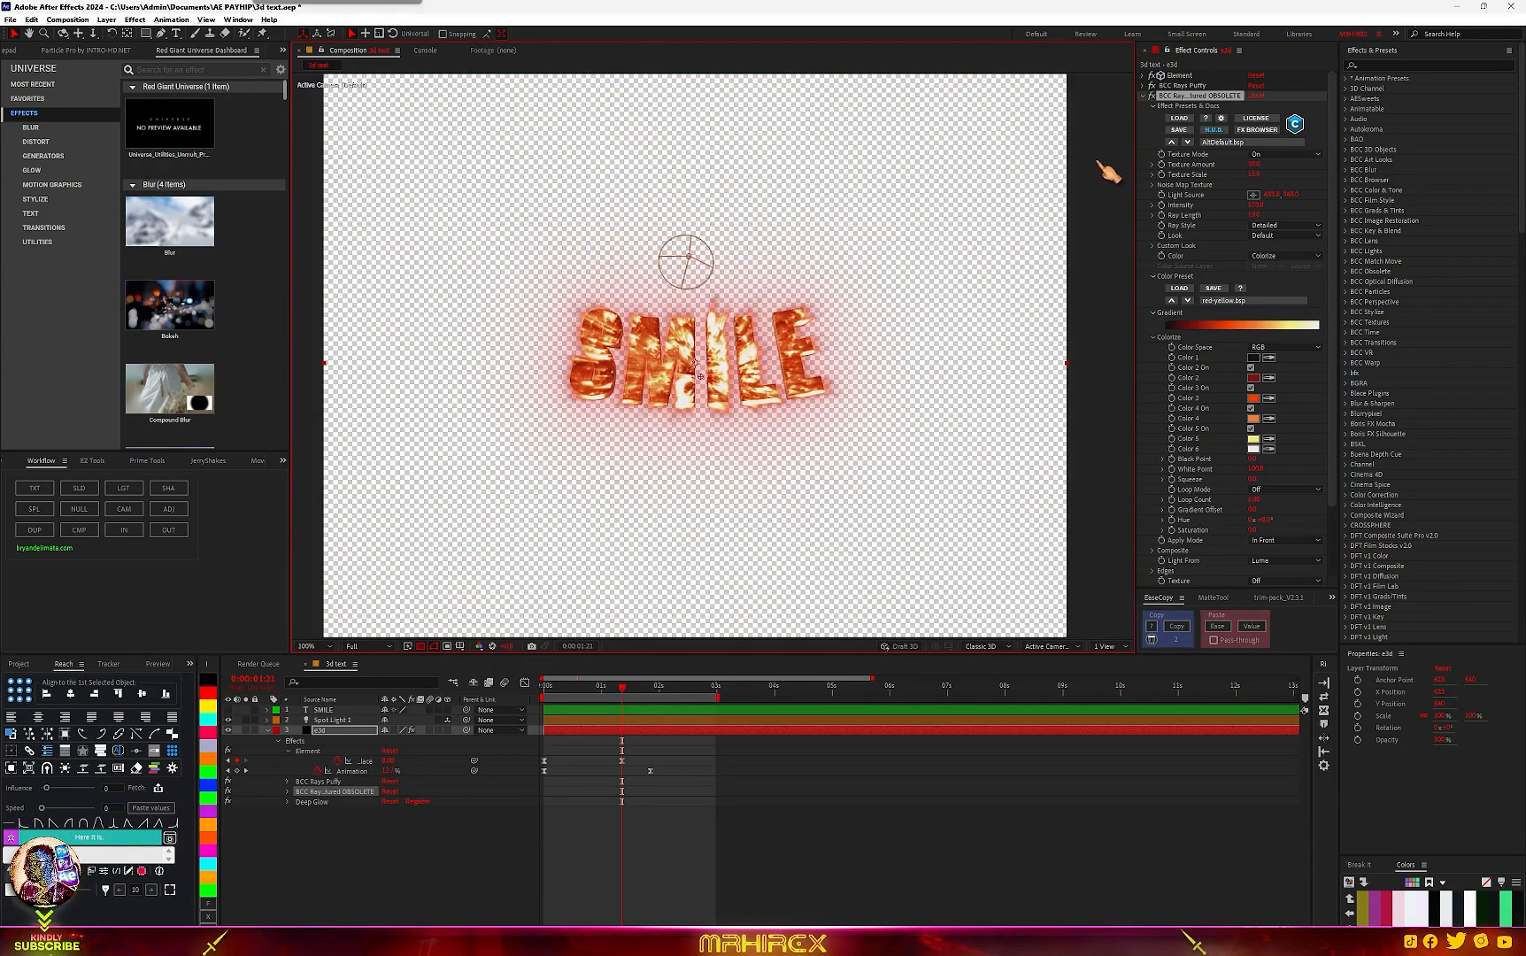
Step: Add a black Drop Shadow to the e3d layer, and compare the letters with the effect off and on
left_click(1152, 96)
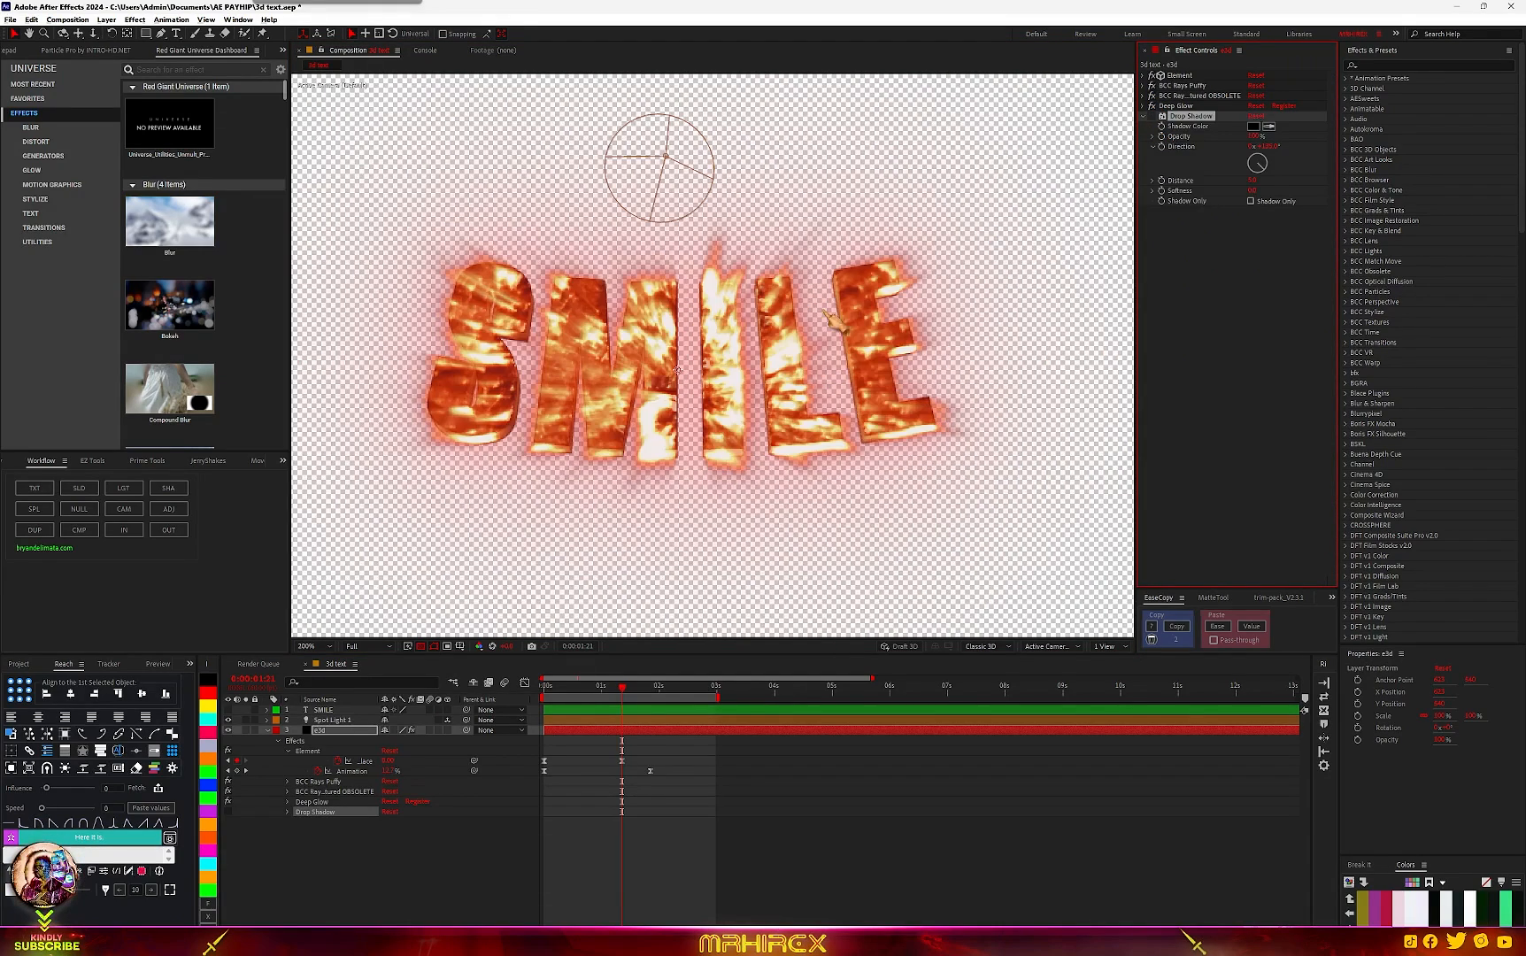
scroll(757, 358, "up", 1)
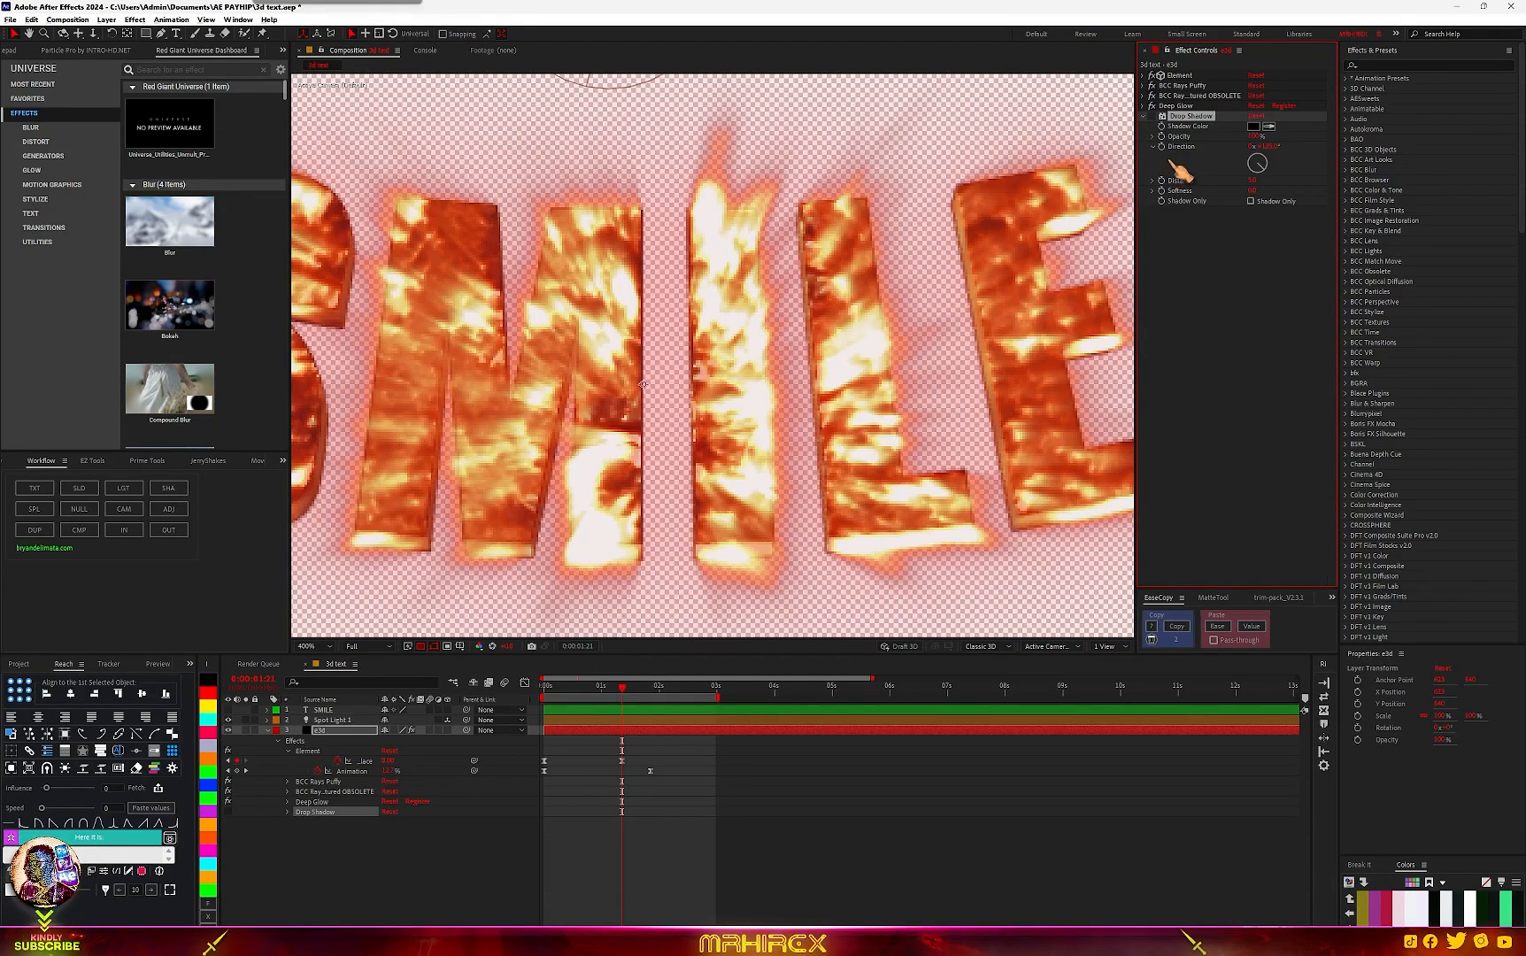
left_click(1162, 116)
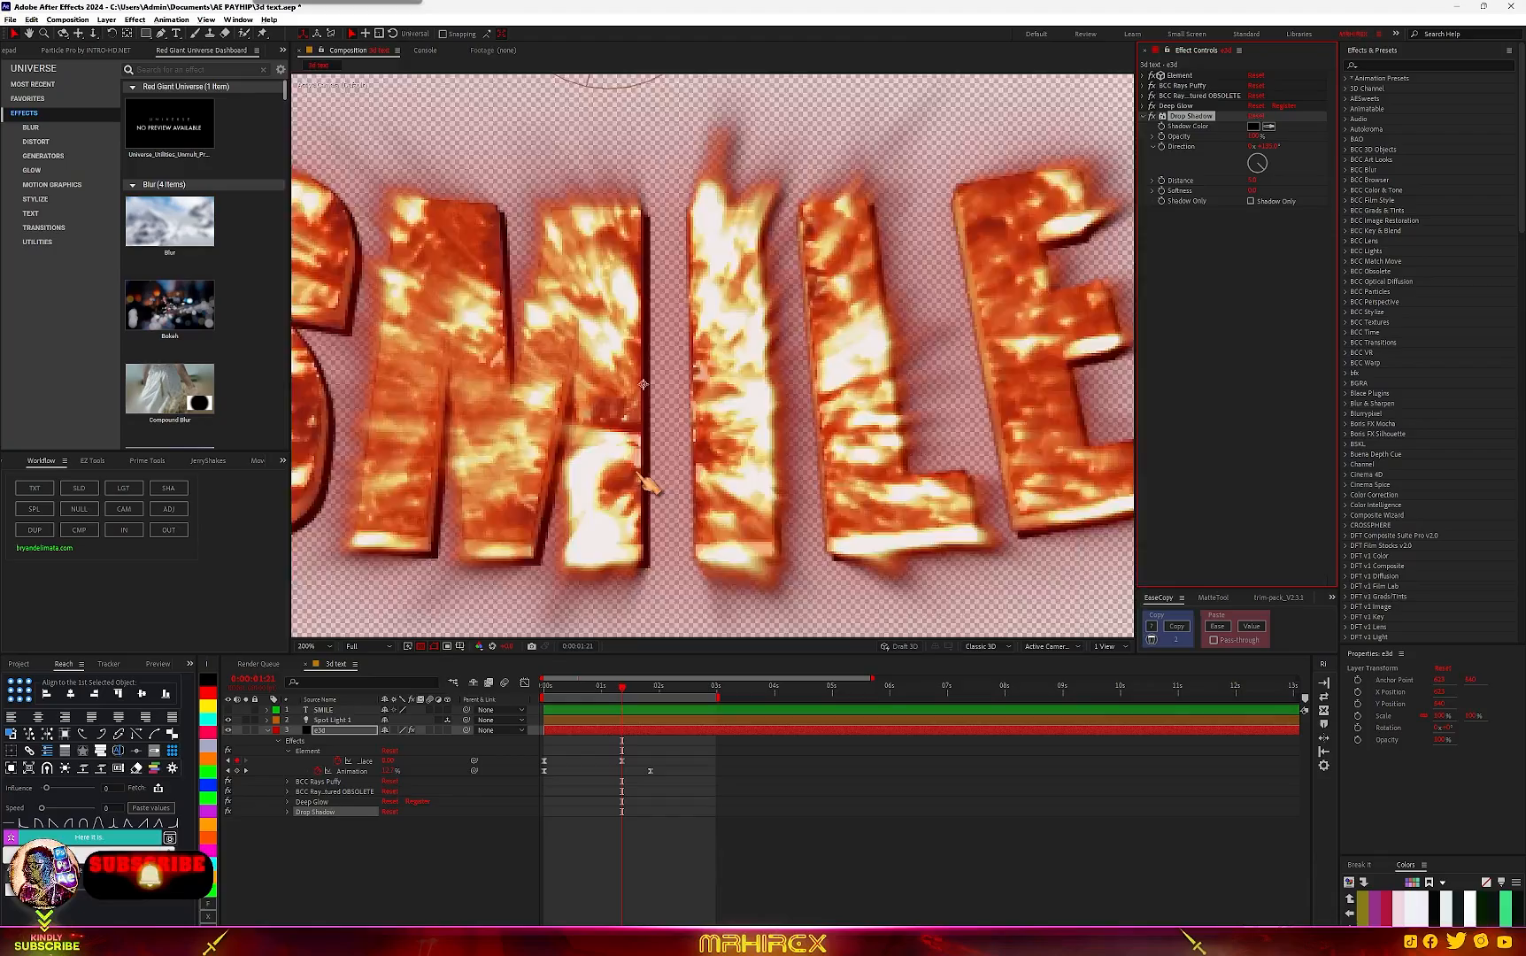
scroll(638, 474, "down", 2)
scroll(634, 404, "up", 2)
left_click_drag(545, 469, 756, 429)
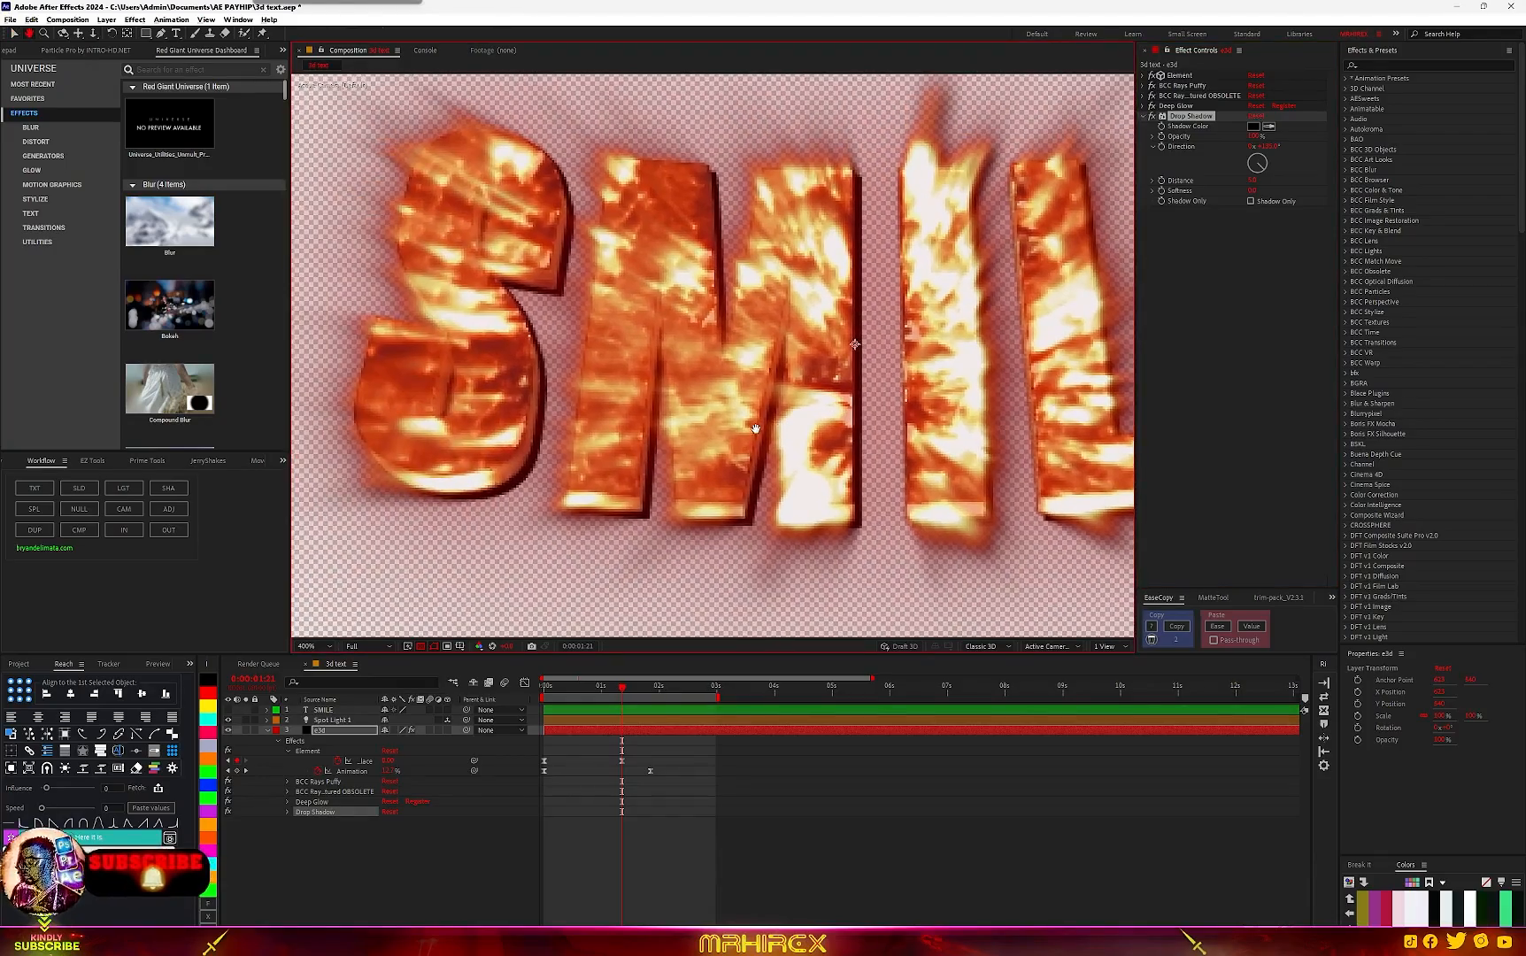
scroll(549, 451, "down", 2)
scroll(735, 368, "up", 2)
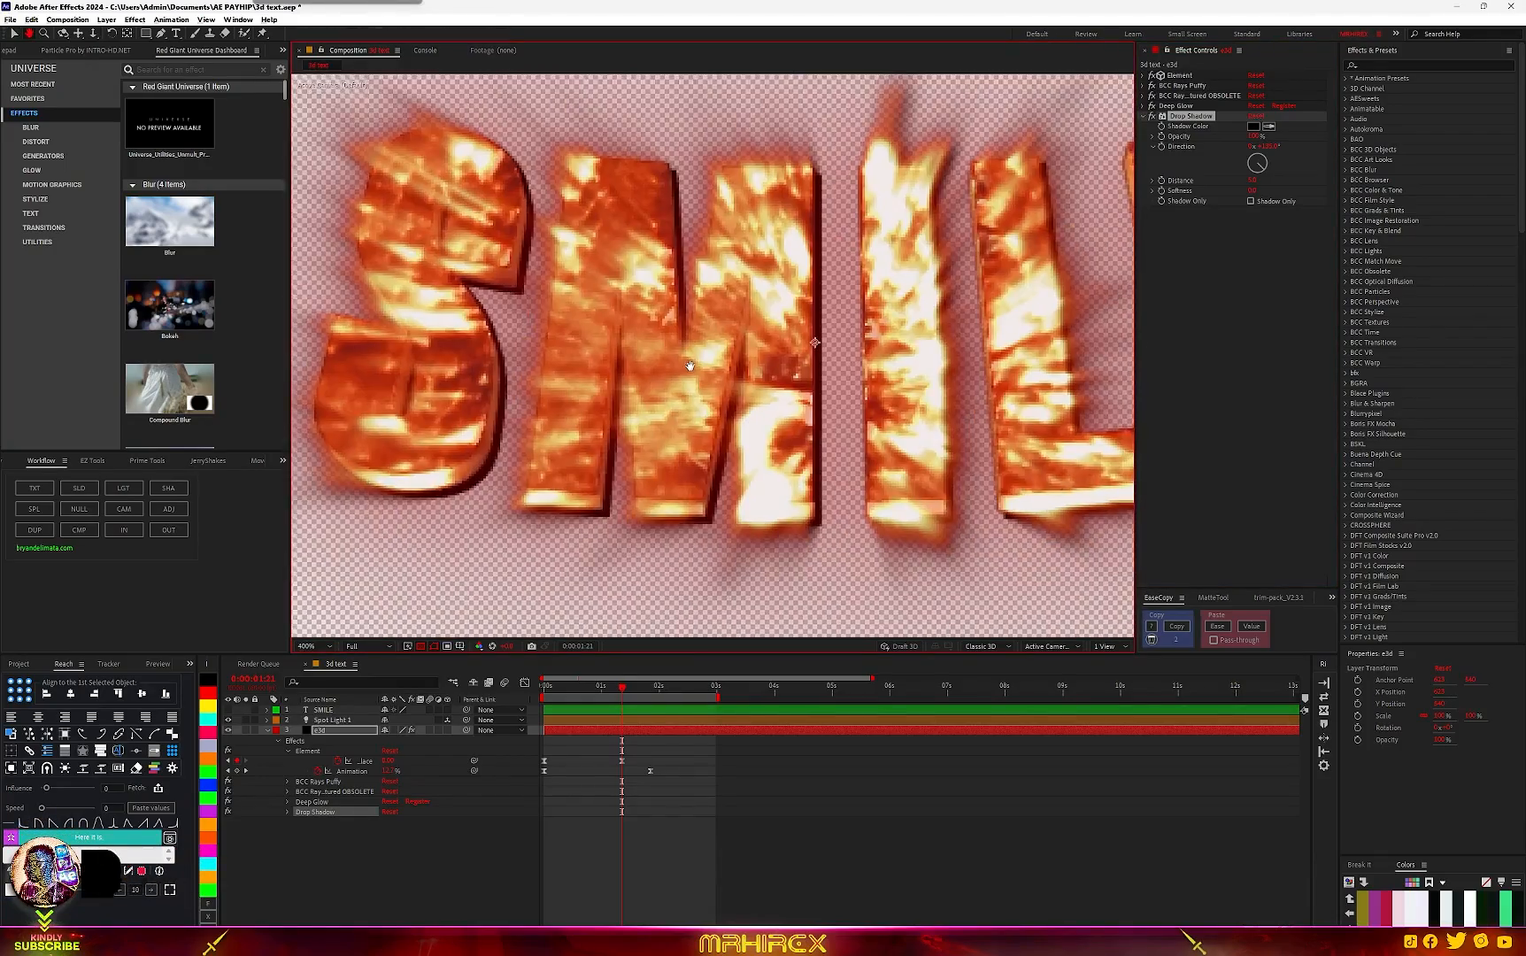
Step: Set the Drop Shadow distance to 0, raise its softness, and duplicate the effect on the e3d layer with its softness adjusted
scroll(690, 365, "down", 2)
scroll(711, 366, "up", 1)
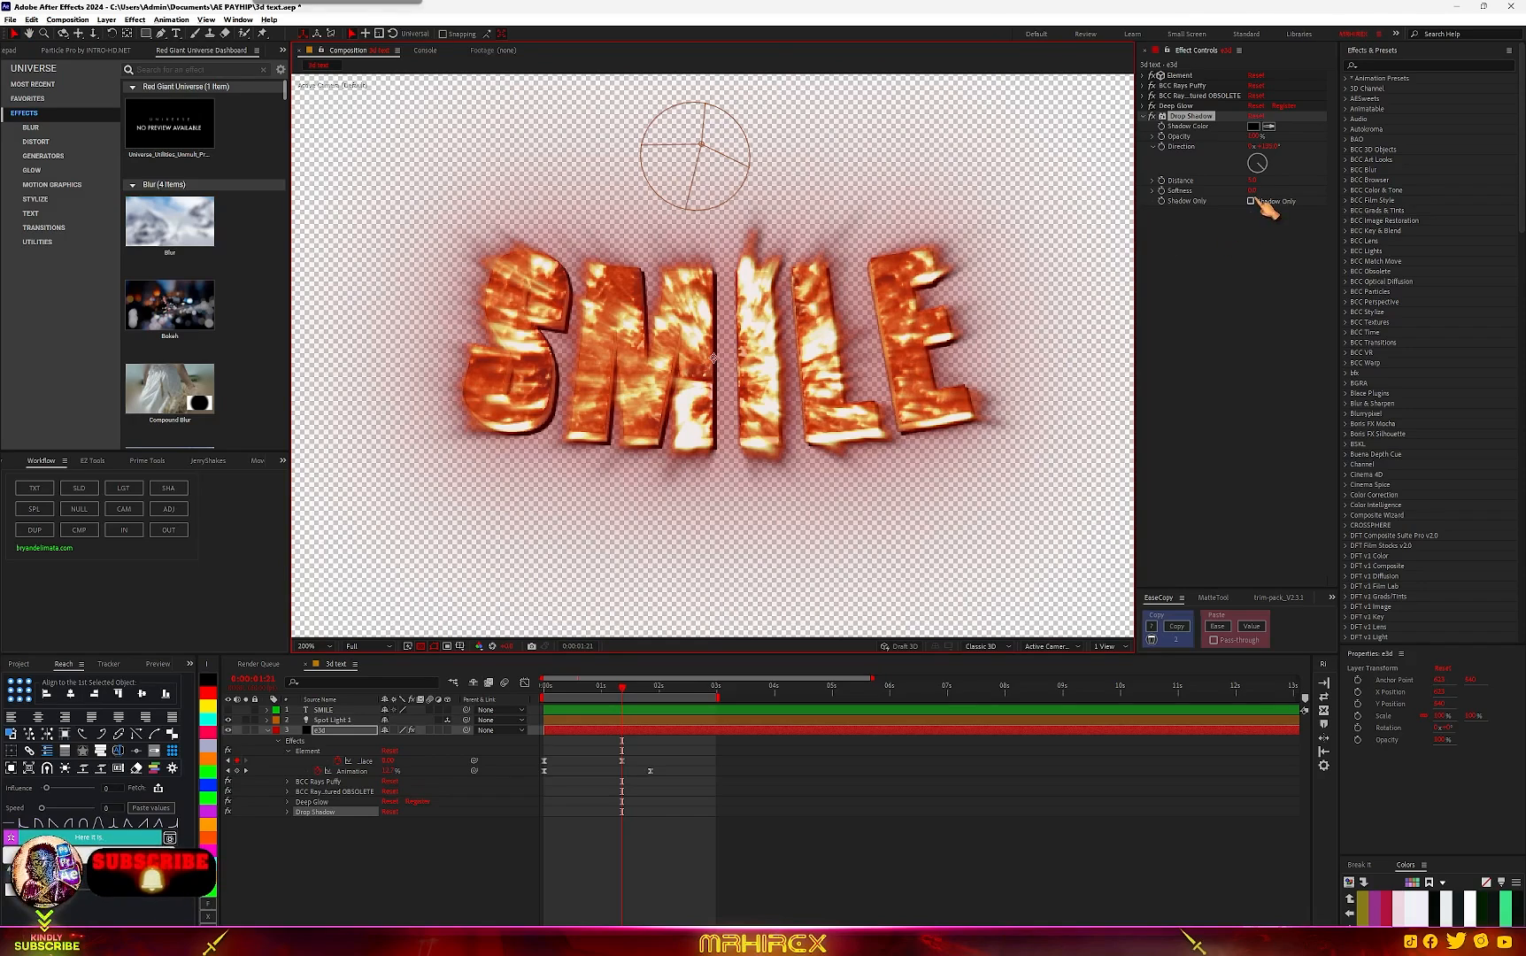
left_click_drag(1251, 182, 722, 197)
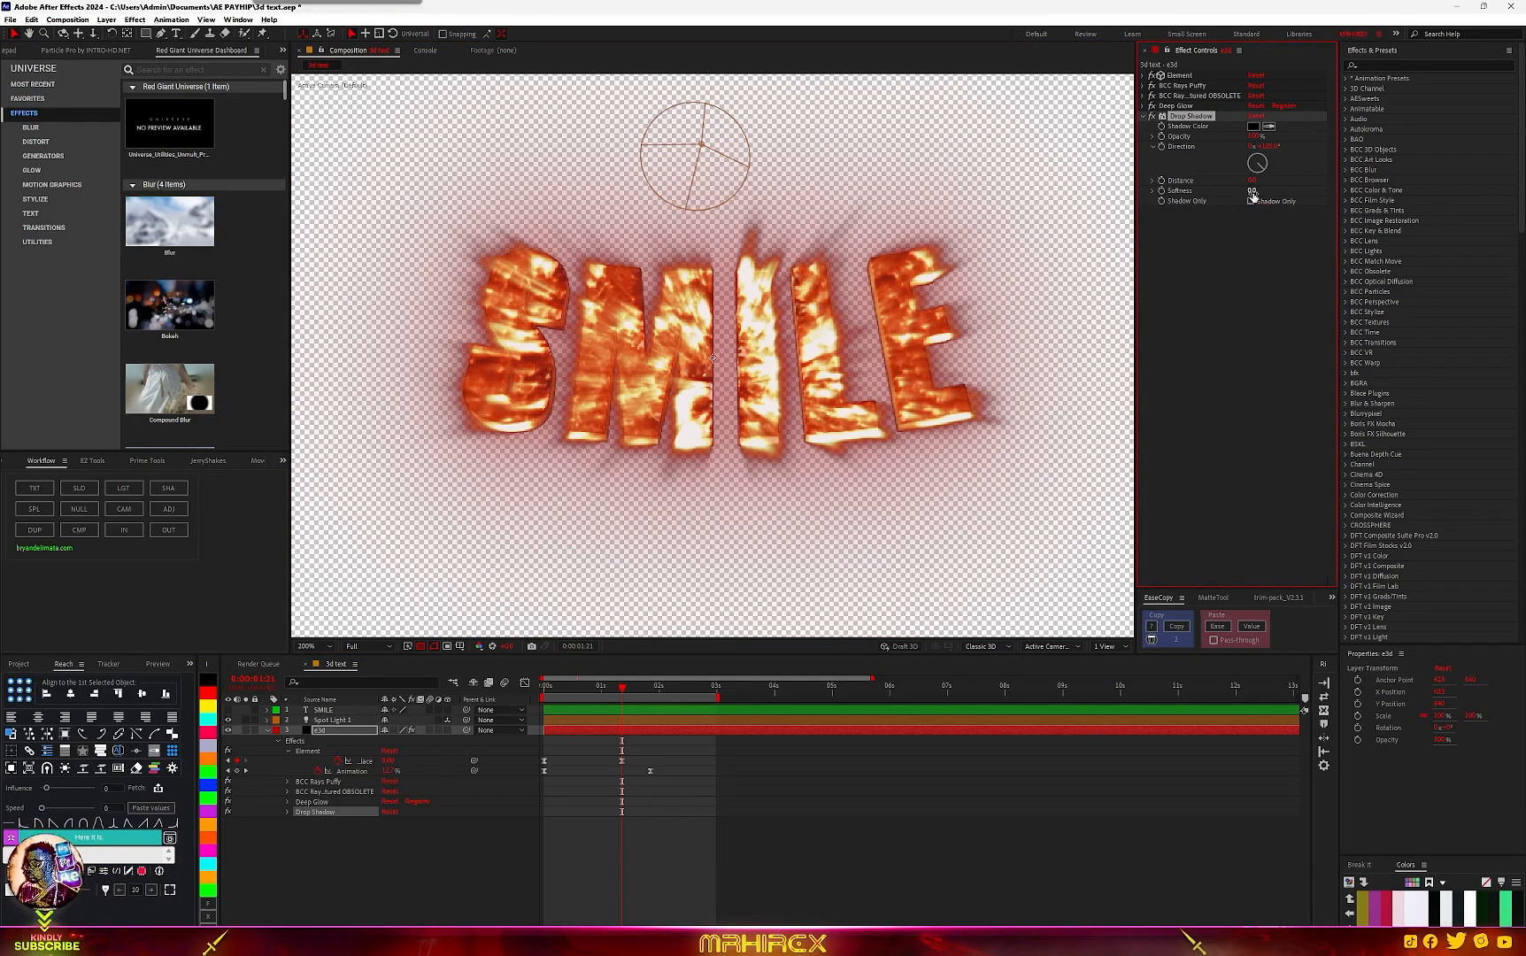
key("ctrl+d")
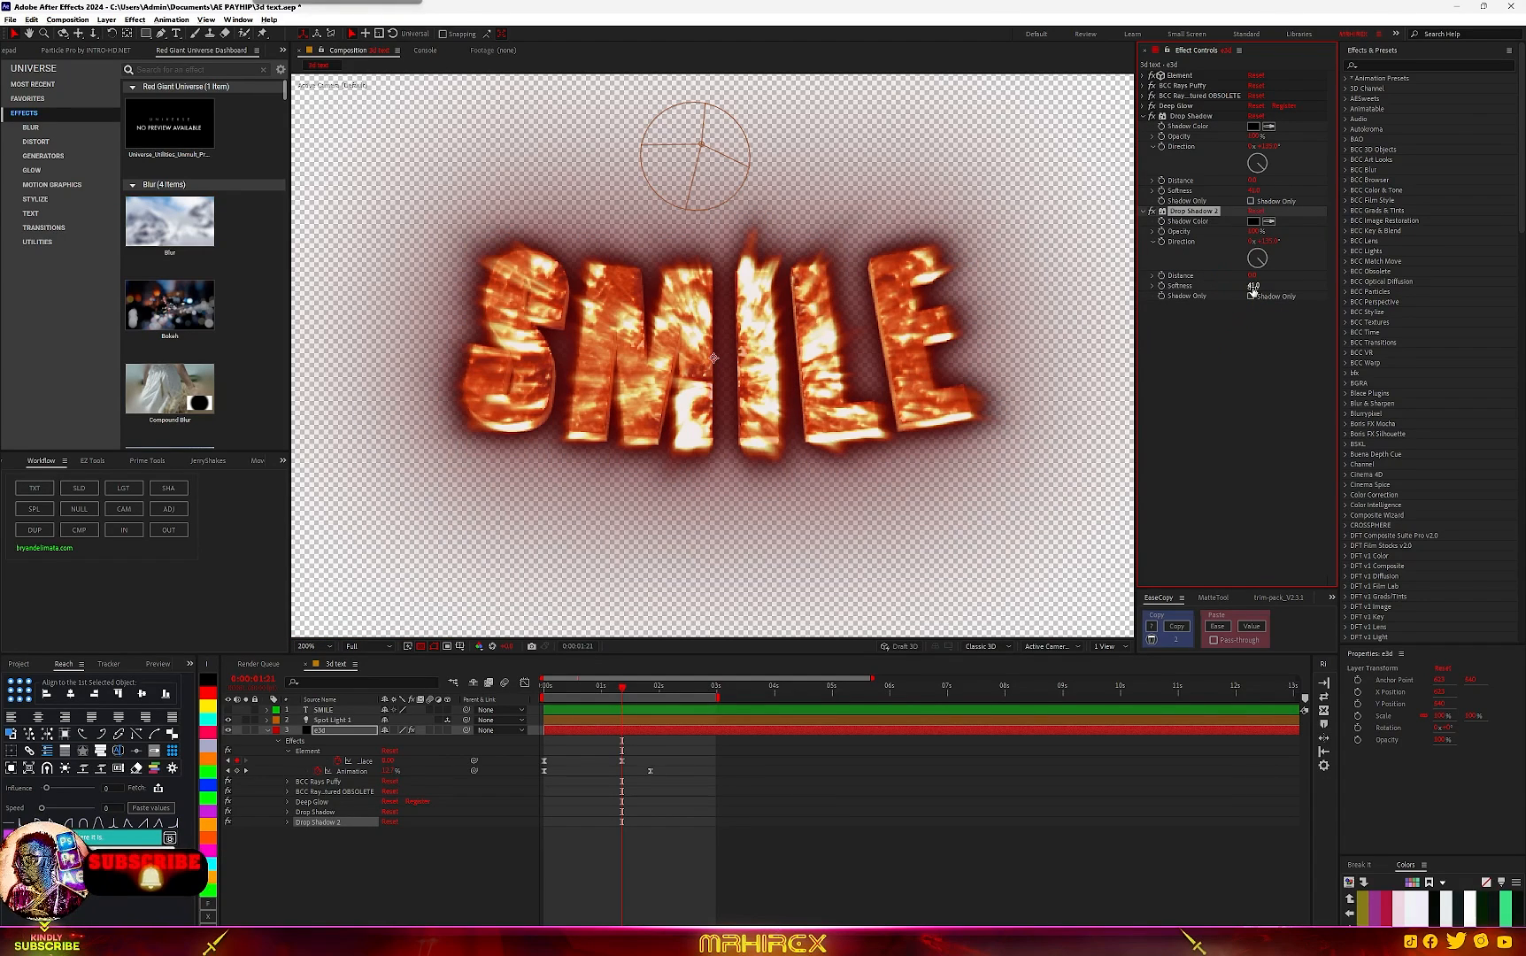
left_click_drag(1268, 282, 1271, 281)
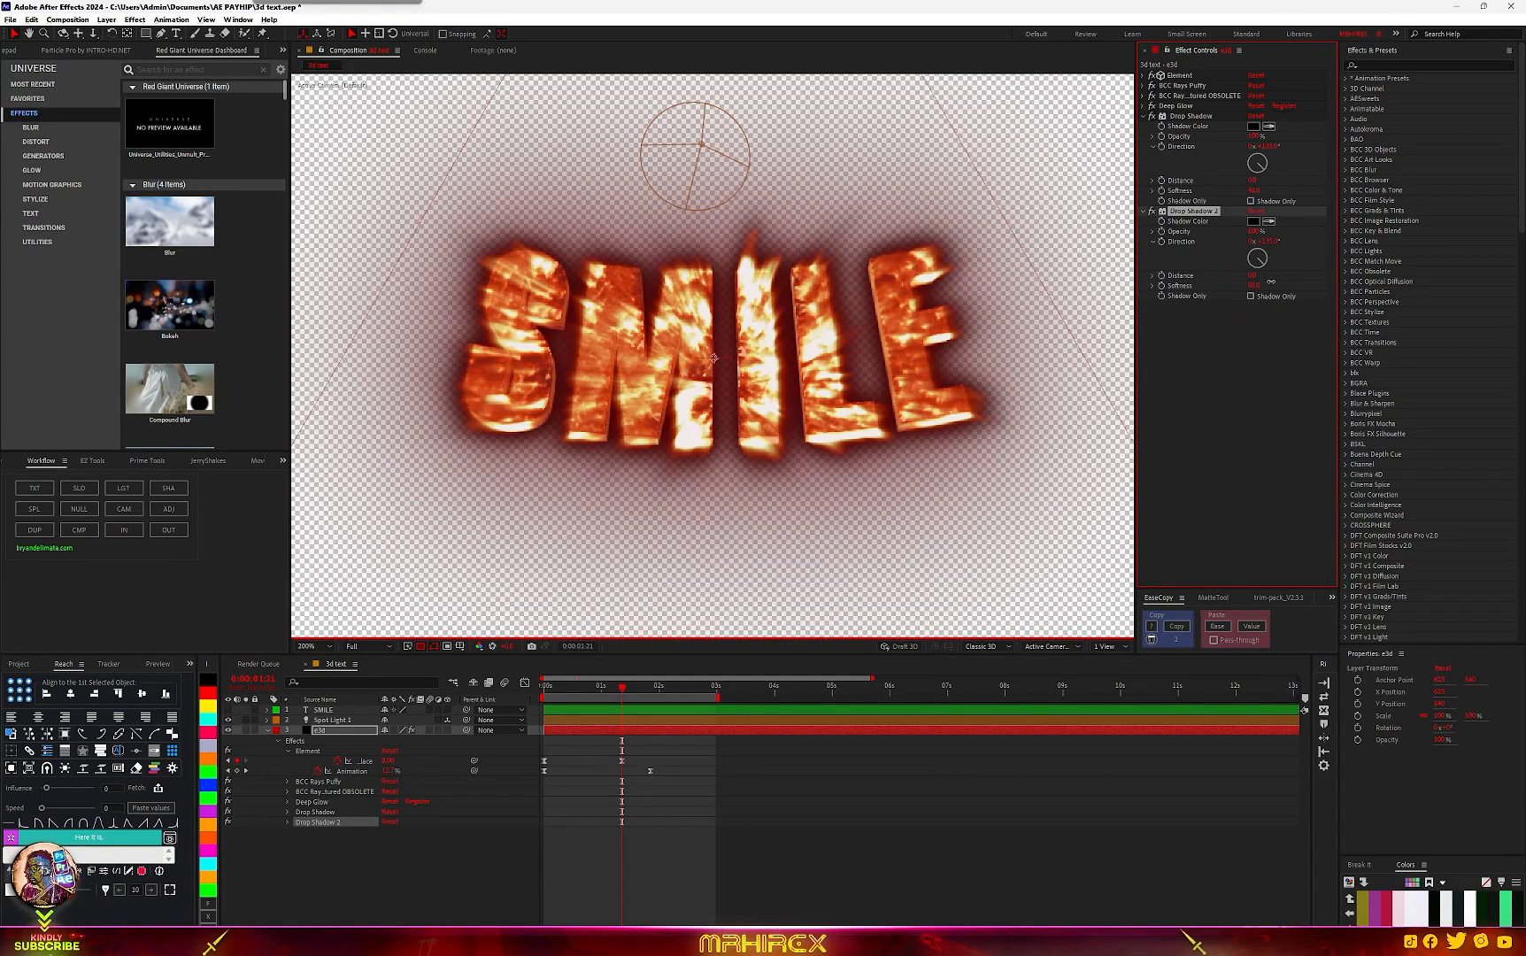
Step: Preview the animation without the transparency grid over a work area shortened to just past two seconds, stopping at 0:00:01:40
key("comma")
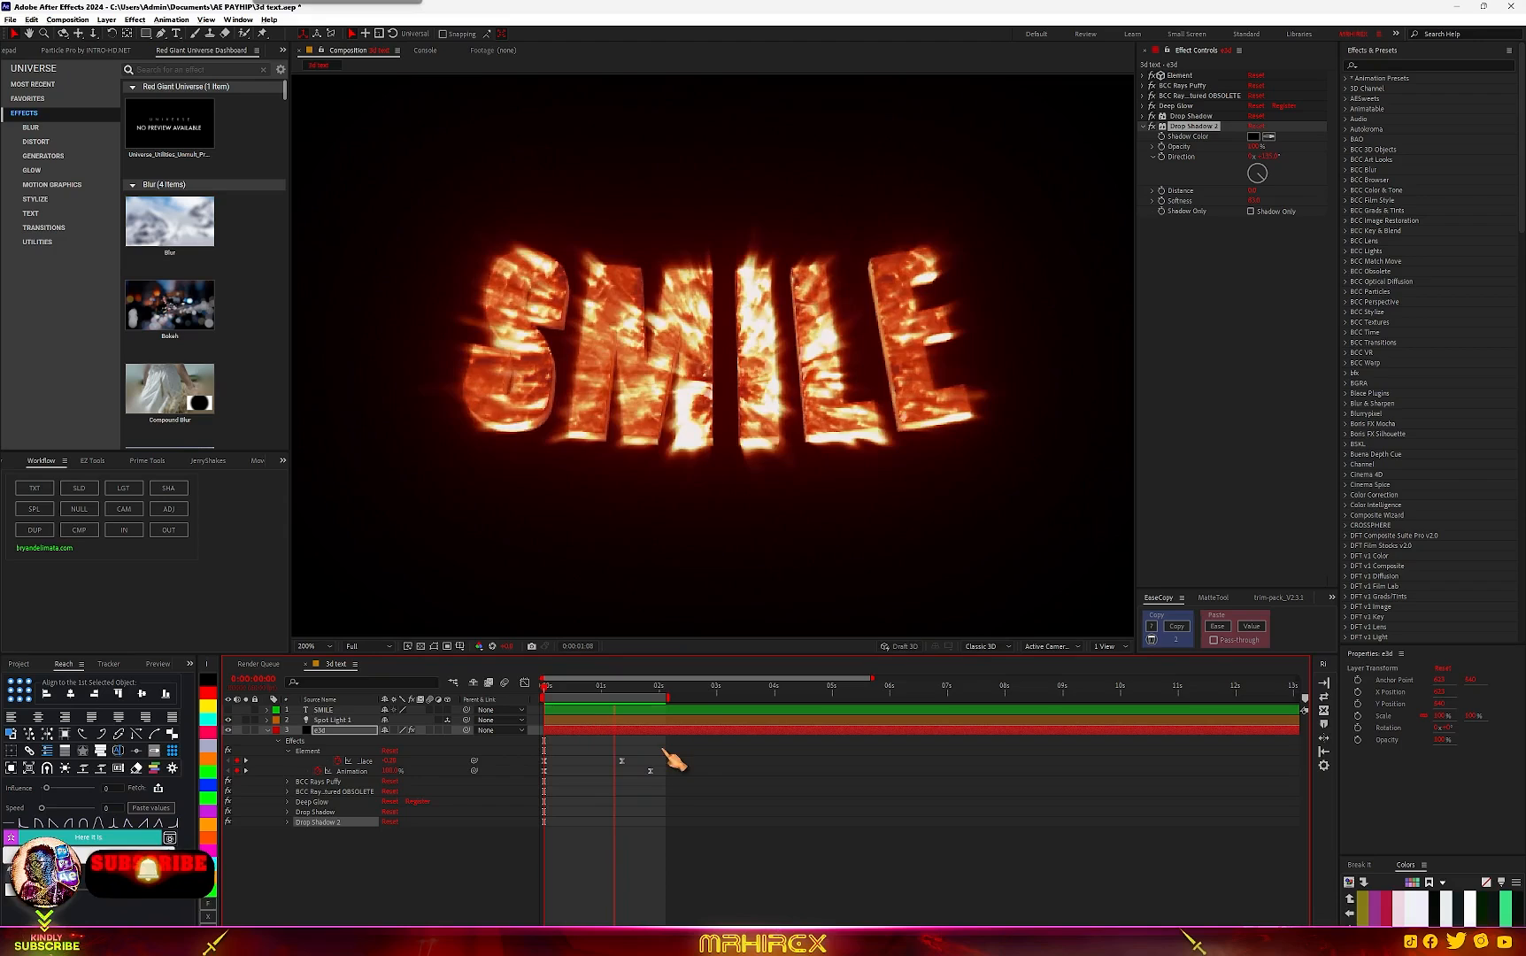
left_click(640, 685)
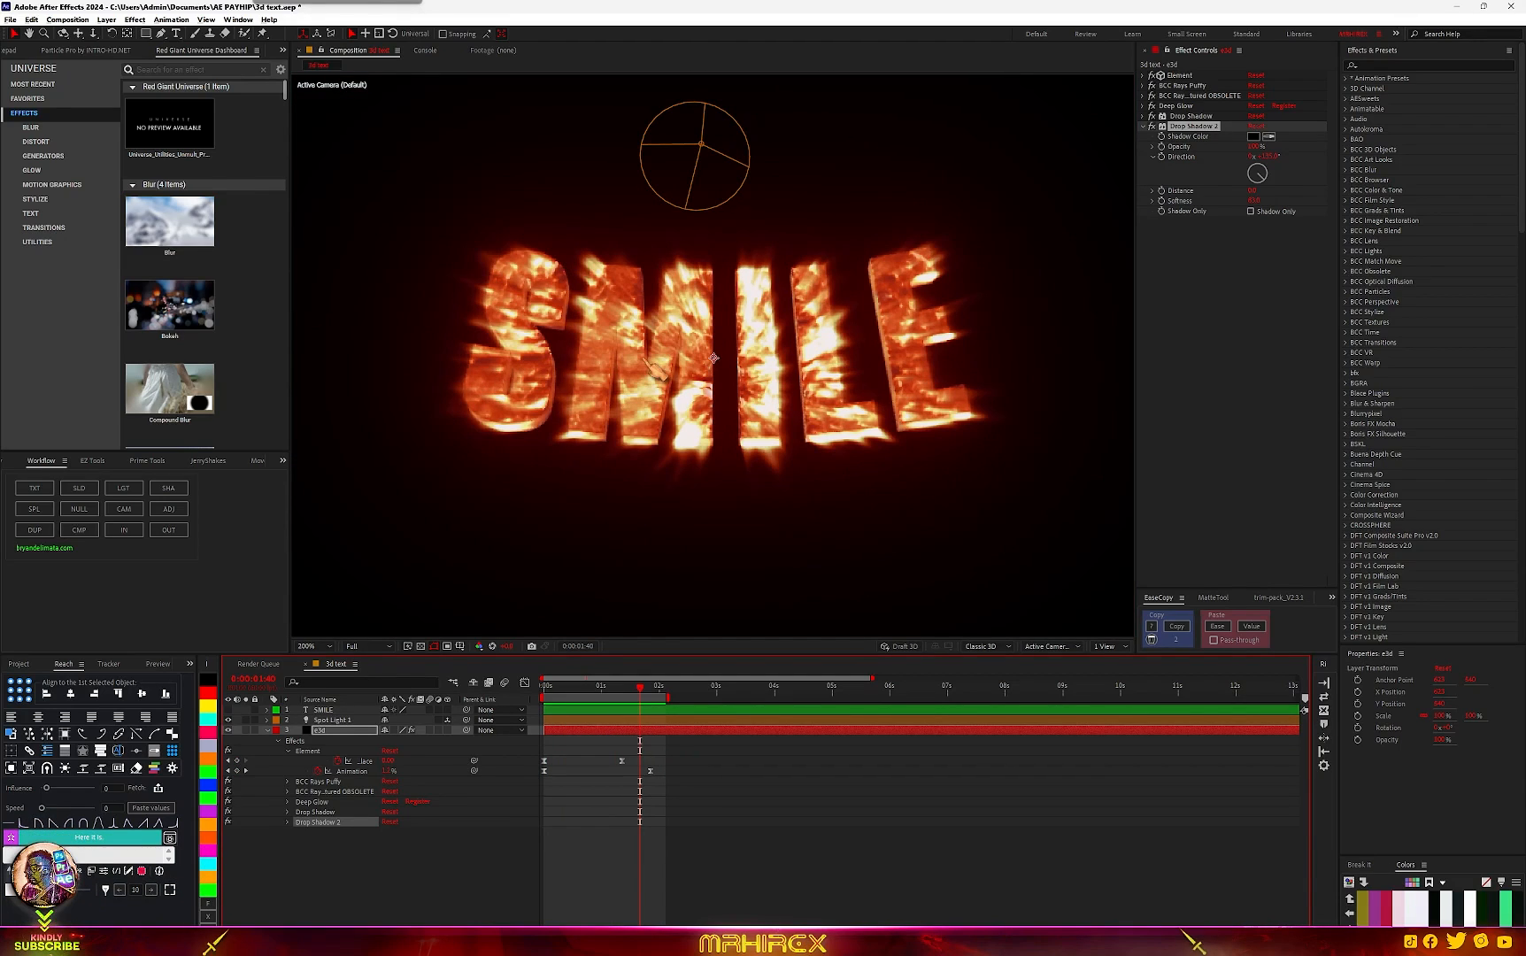
Step: Adjust the texture amount of the textured BCC rays on the e3d layer and undo the last trial changes to the effect
left_click(1145, 96)
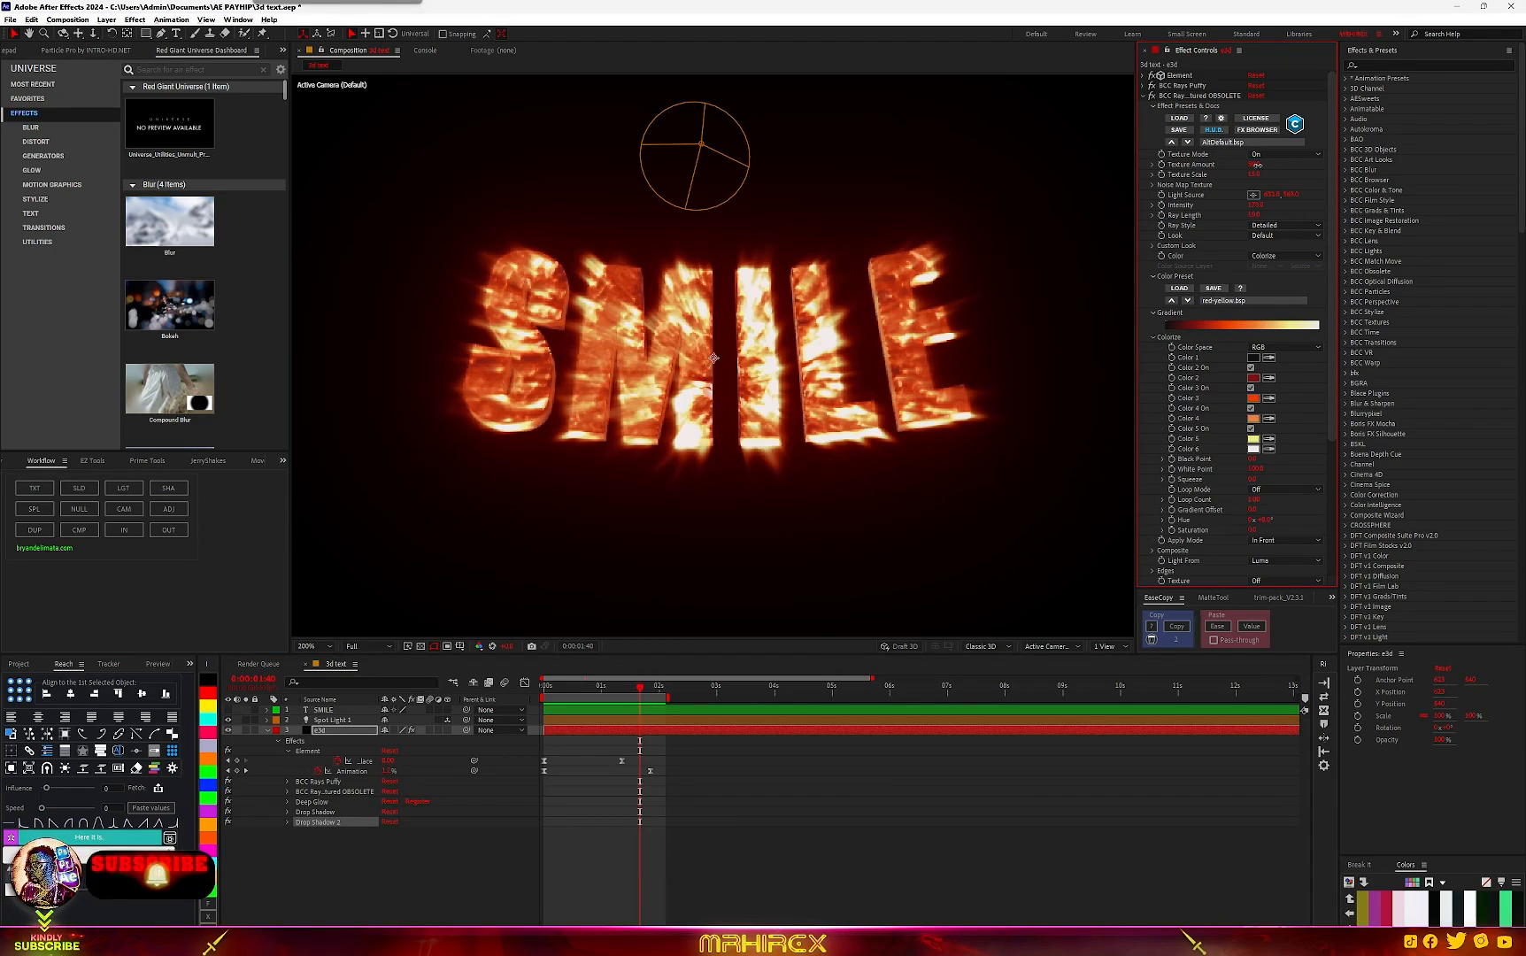
mouse_move(1257, 165)
left_mouse_down()
mouse_move(1285, 164)
mouse_move(1249, 176)
left_mouse_up()
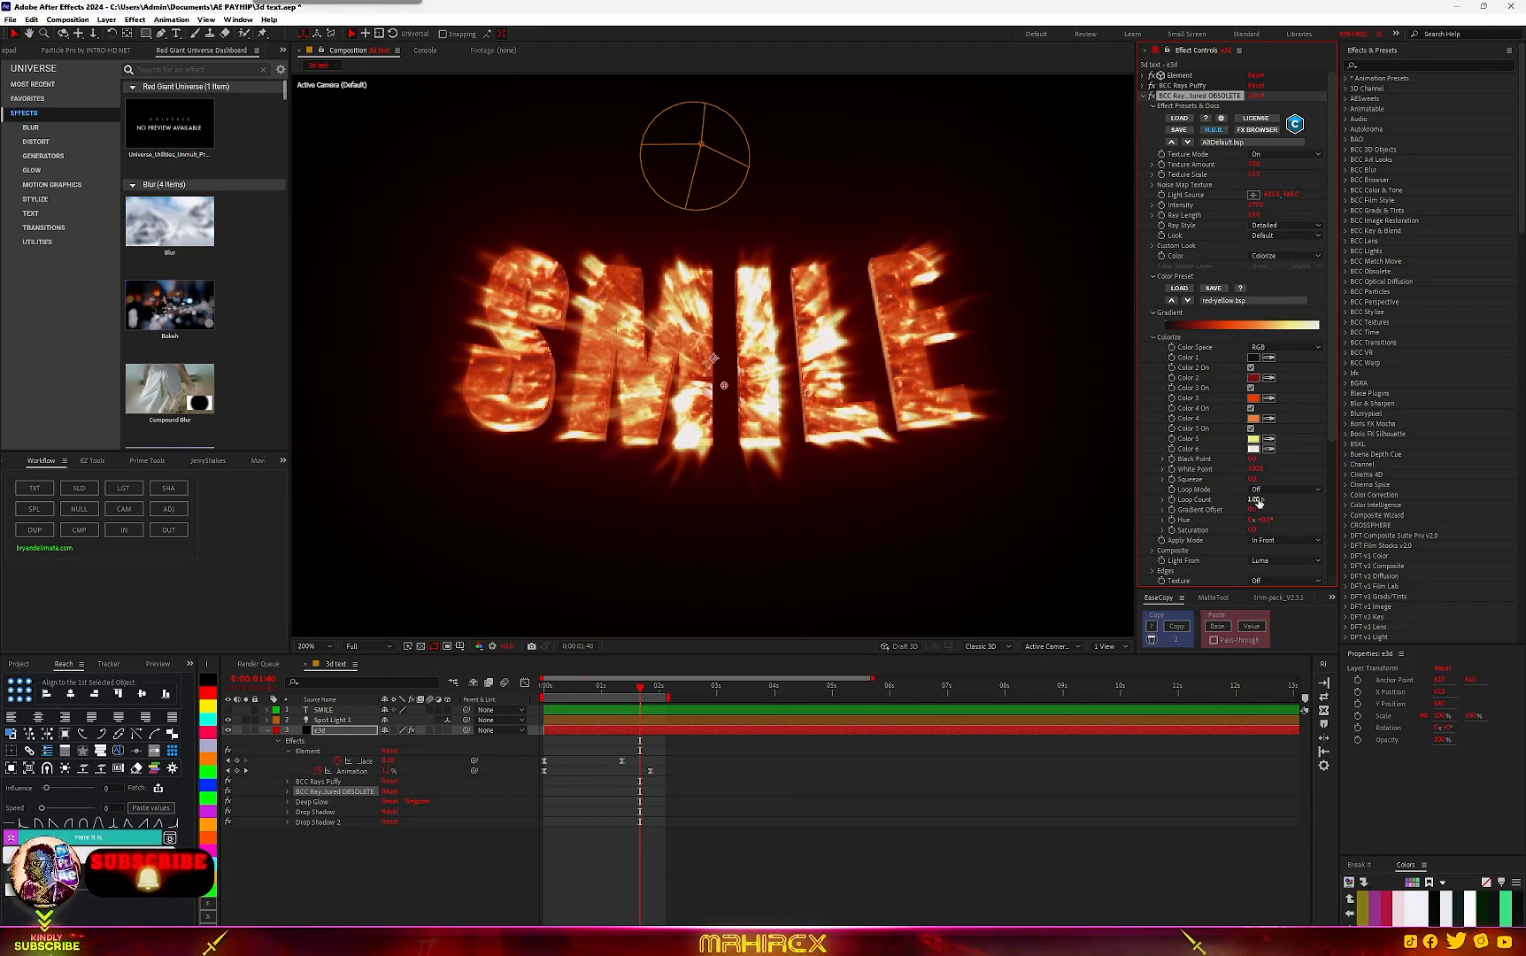
key("ctrl+z")
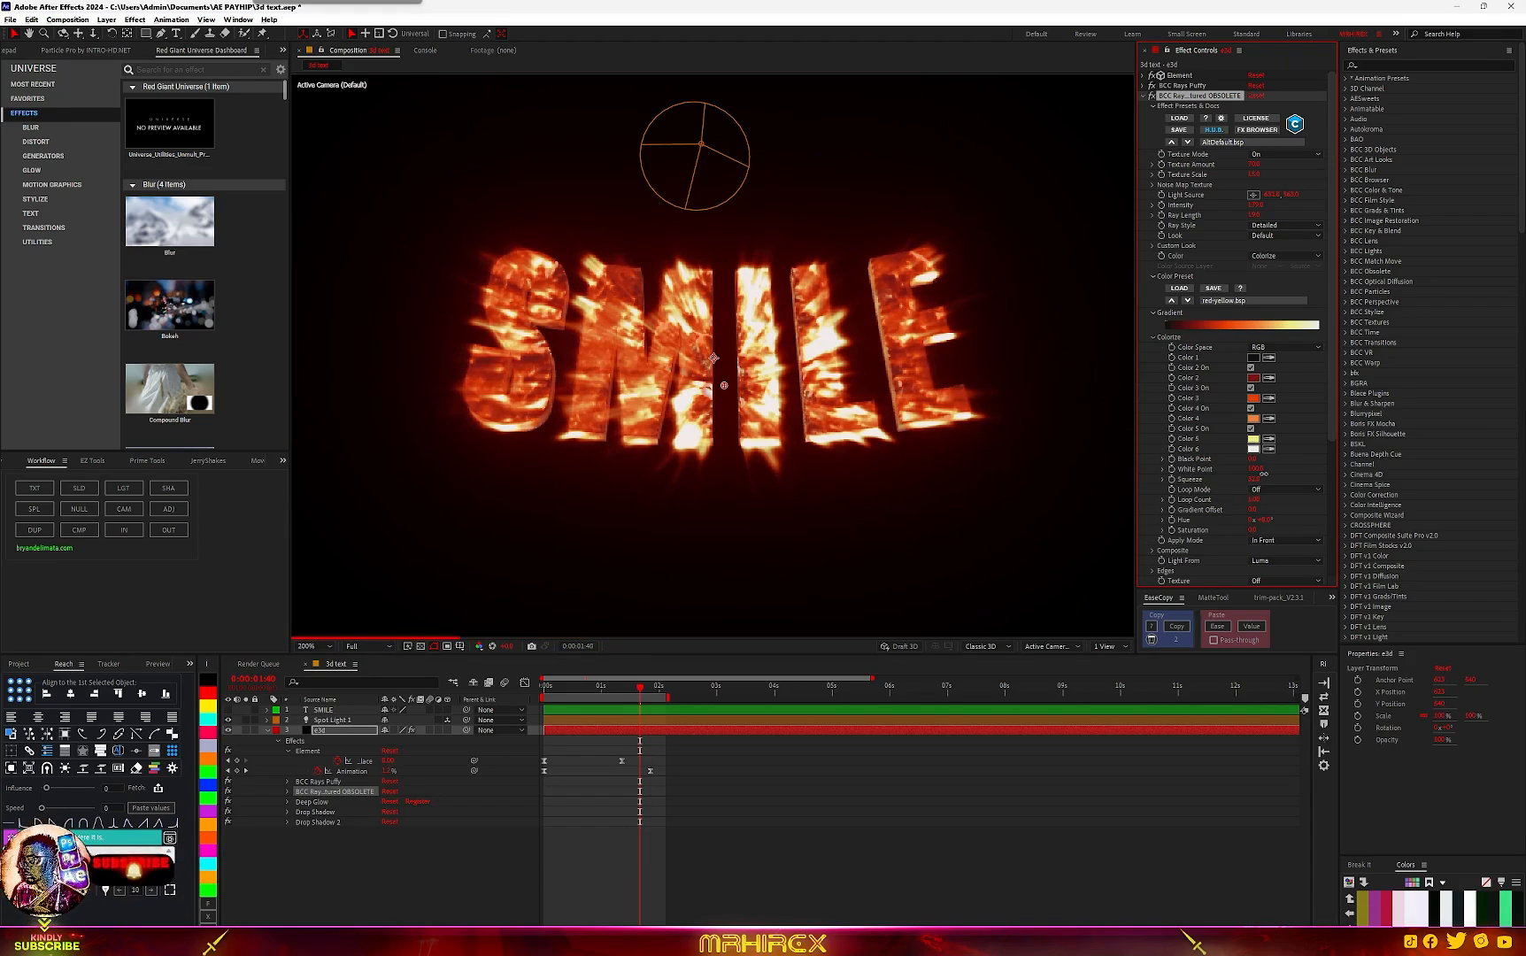
key("ctrl+z")
Step: Examine the fiery letters at 0:00:01:11, both close up and with the whole composition in view
left_click_drag(644, 689, 627, 692)
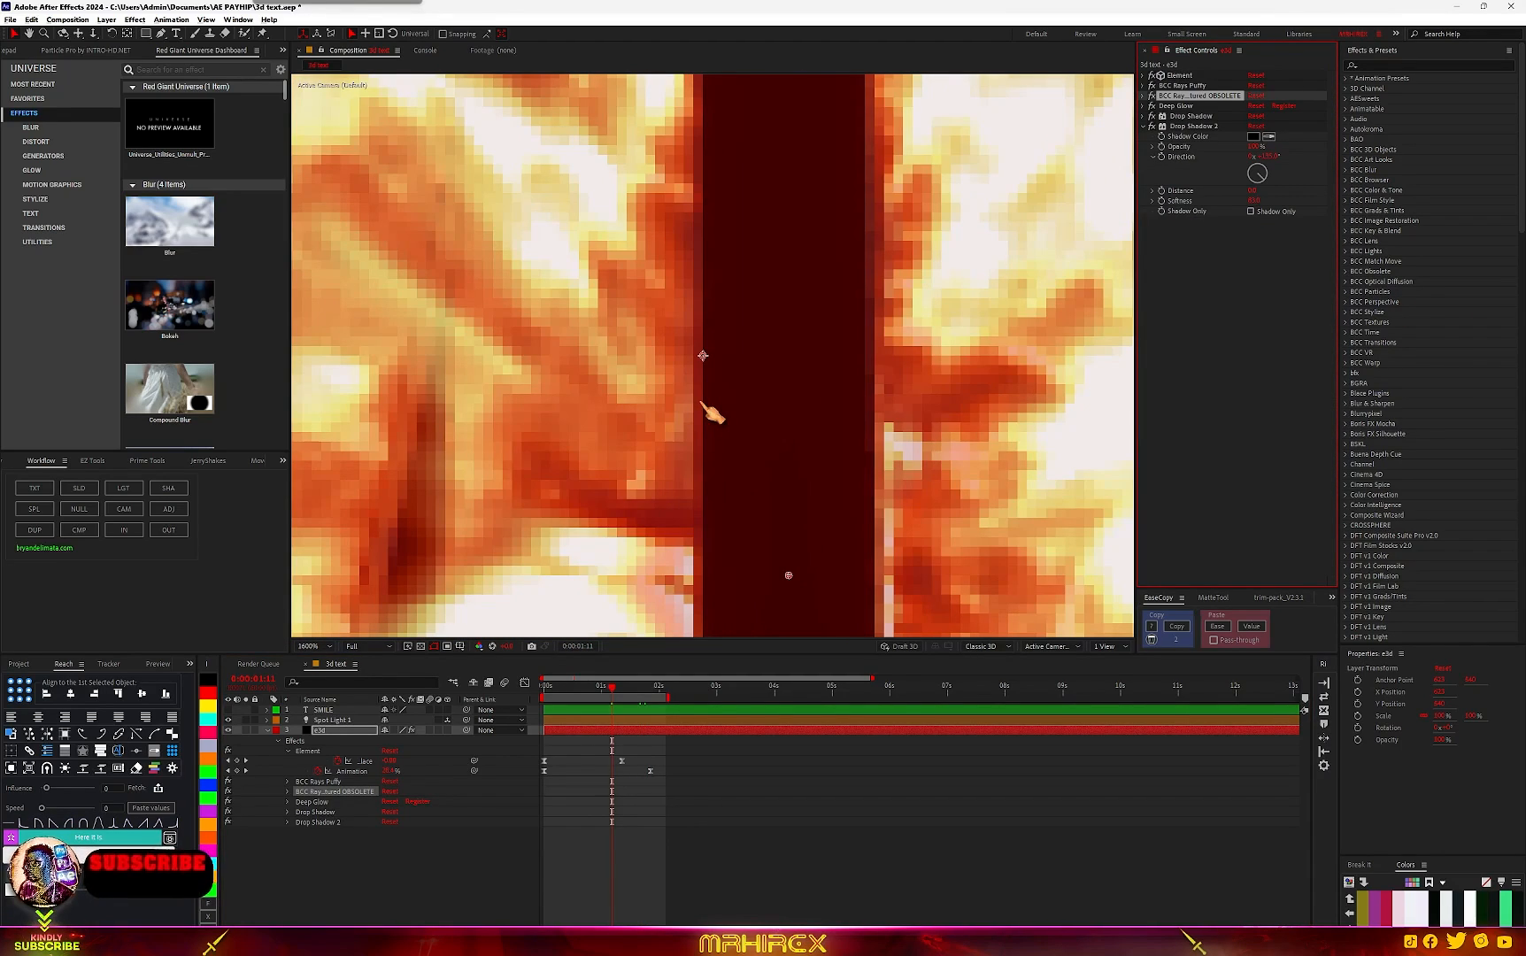
scroll(711, 411, "down", 4)
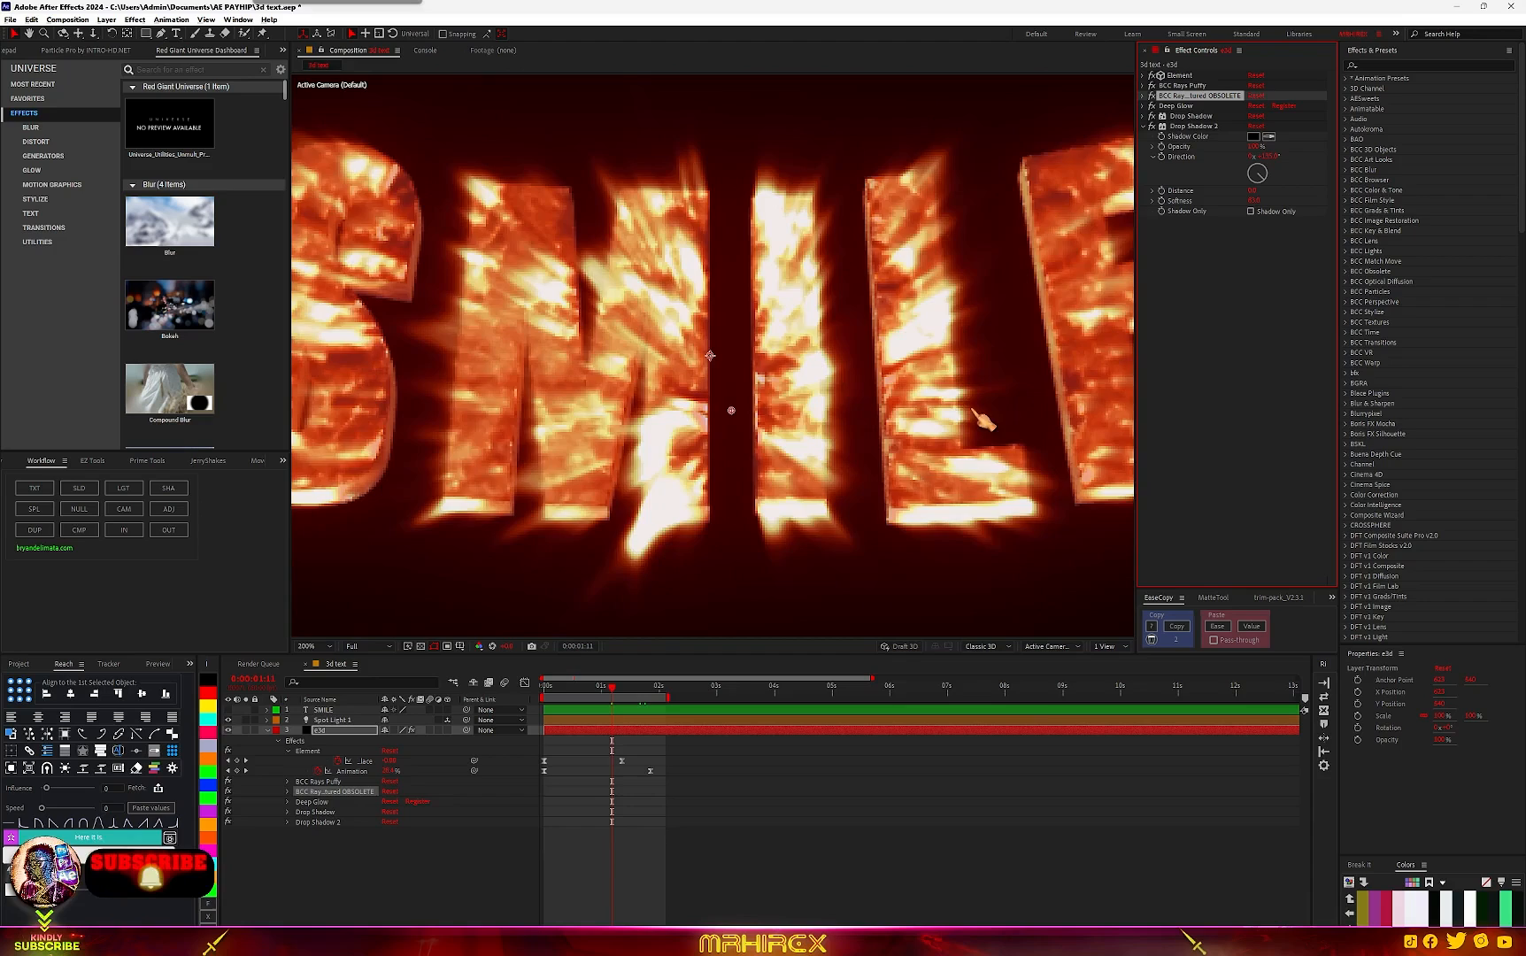
scroll(699, 453, "up", 2)
scroll(703, 458, "down", 4)
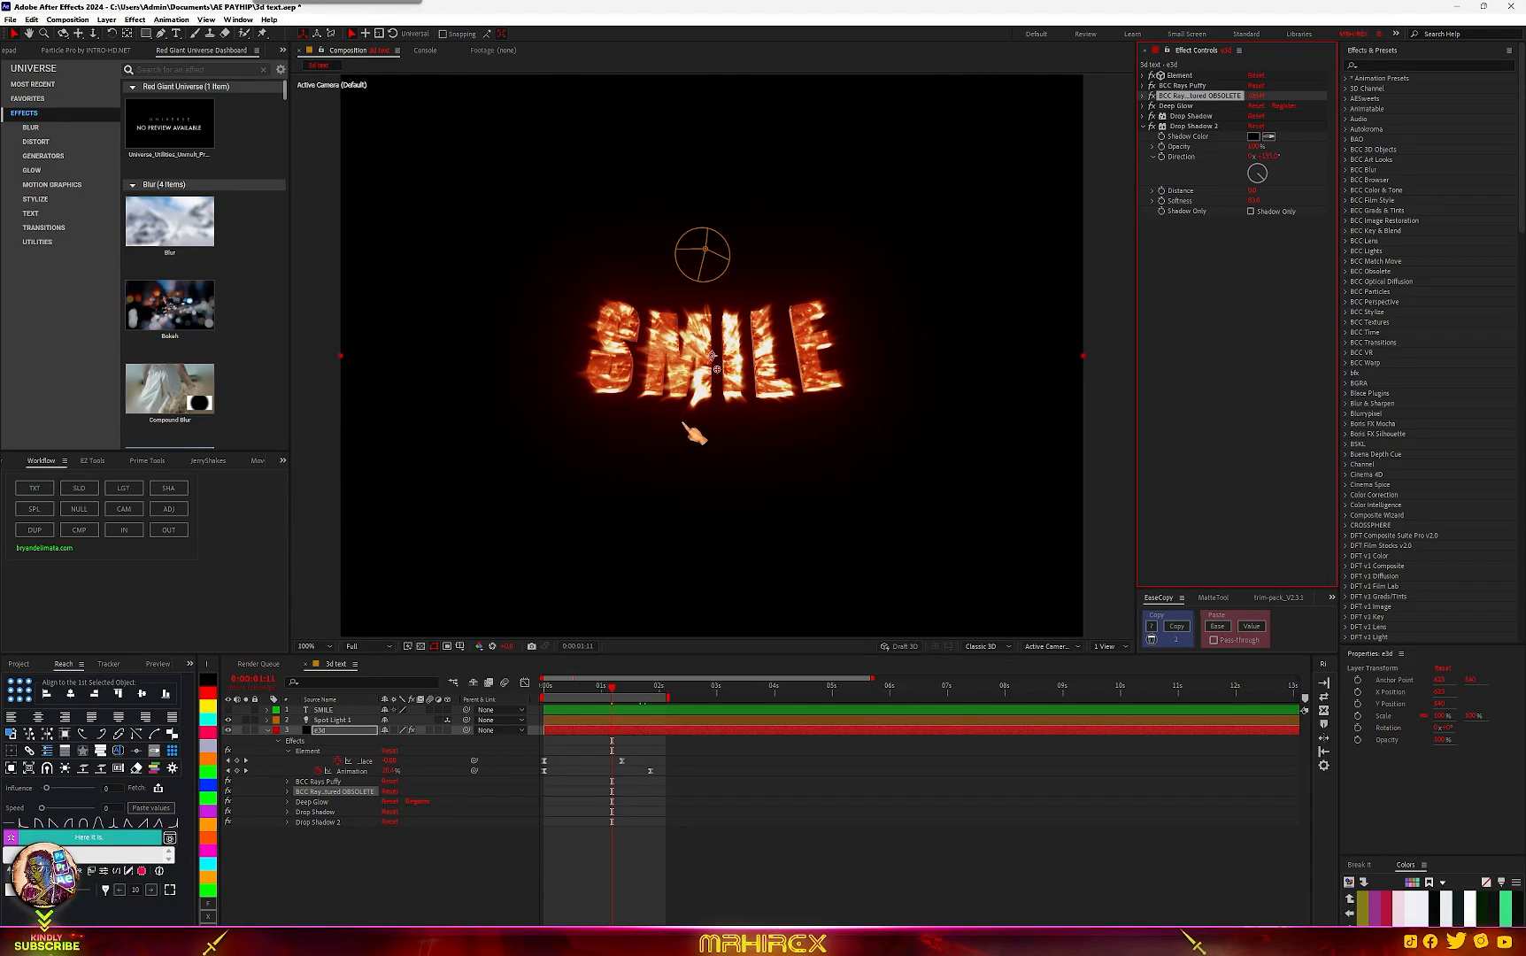
scroll(695, 434, "up", 4)
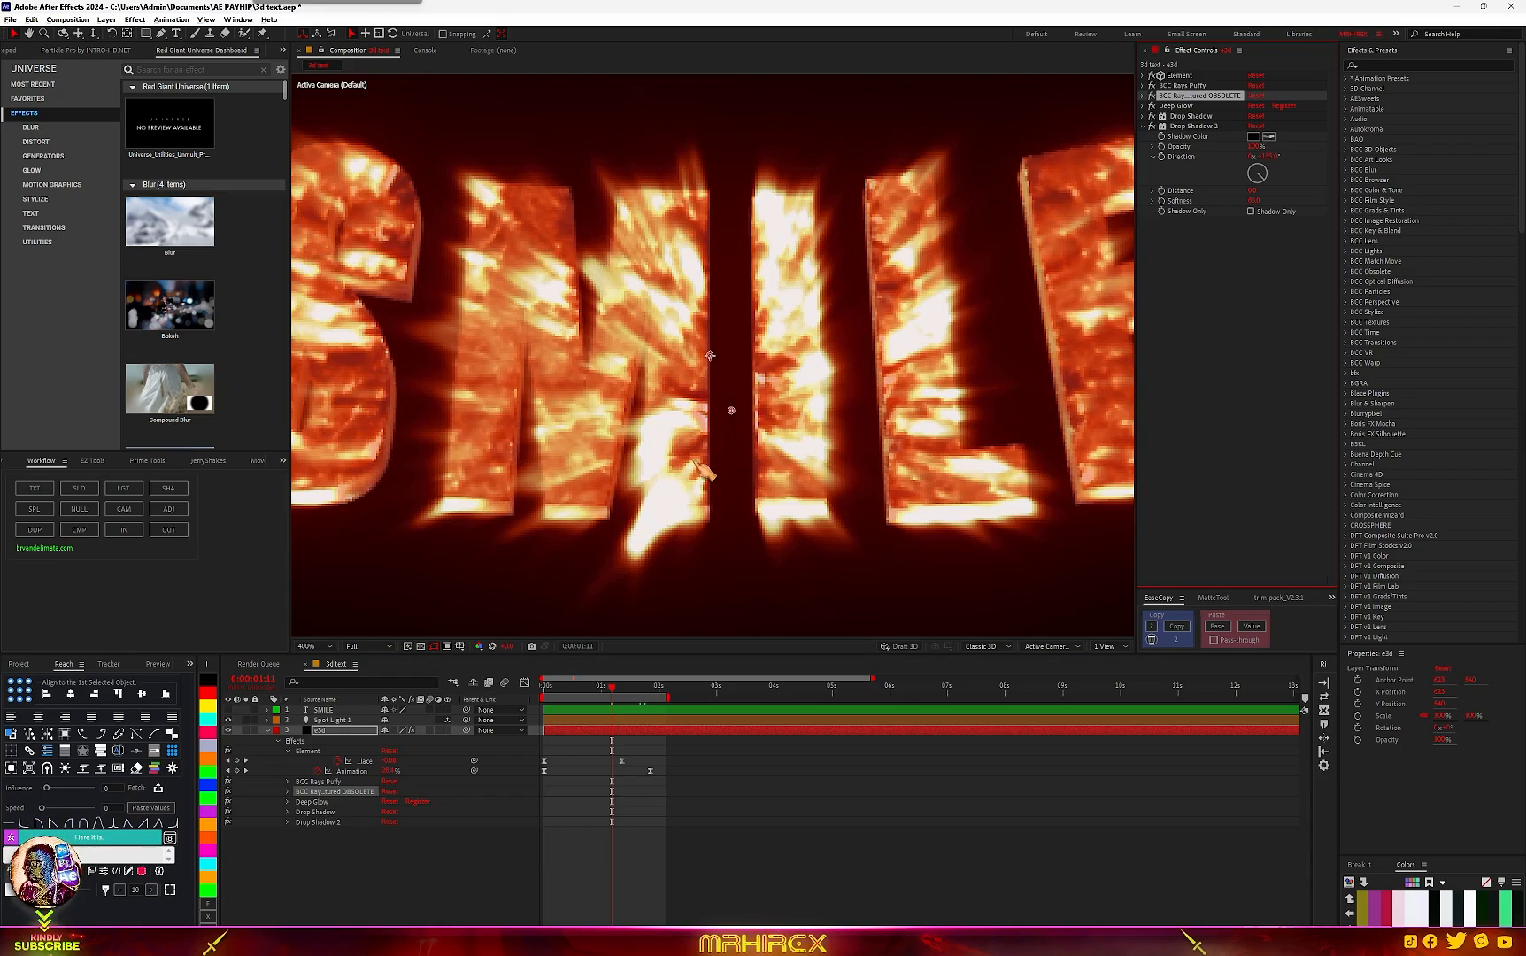
scroll(699, 465, "down", 4)
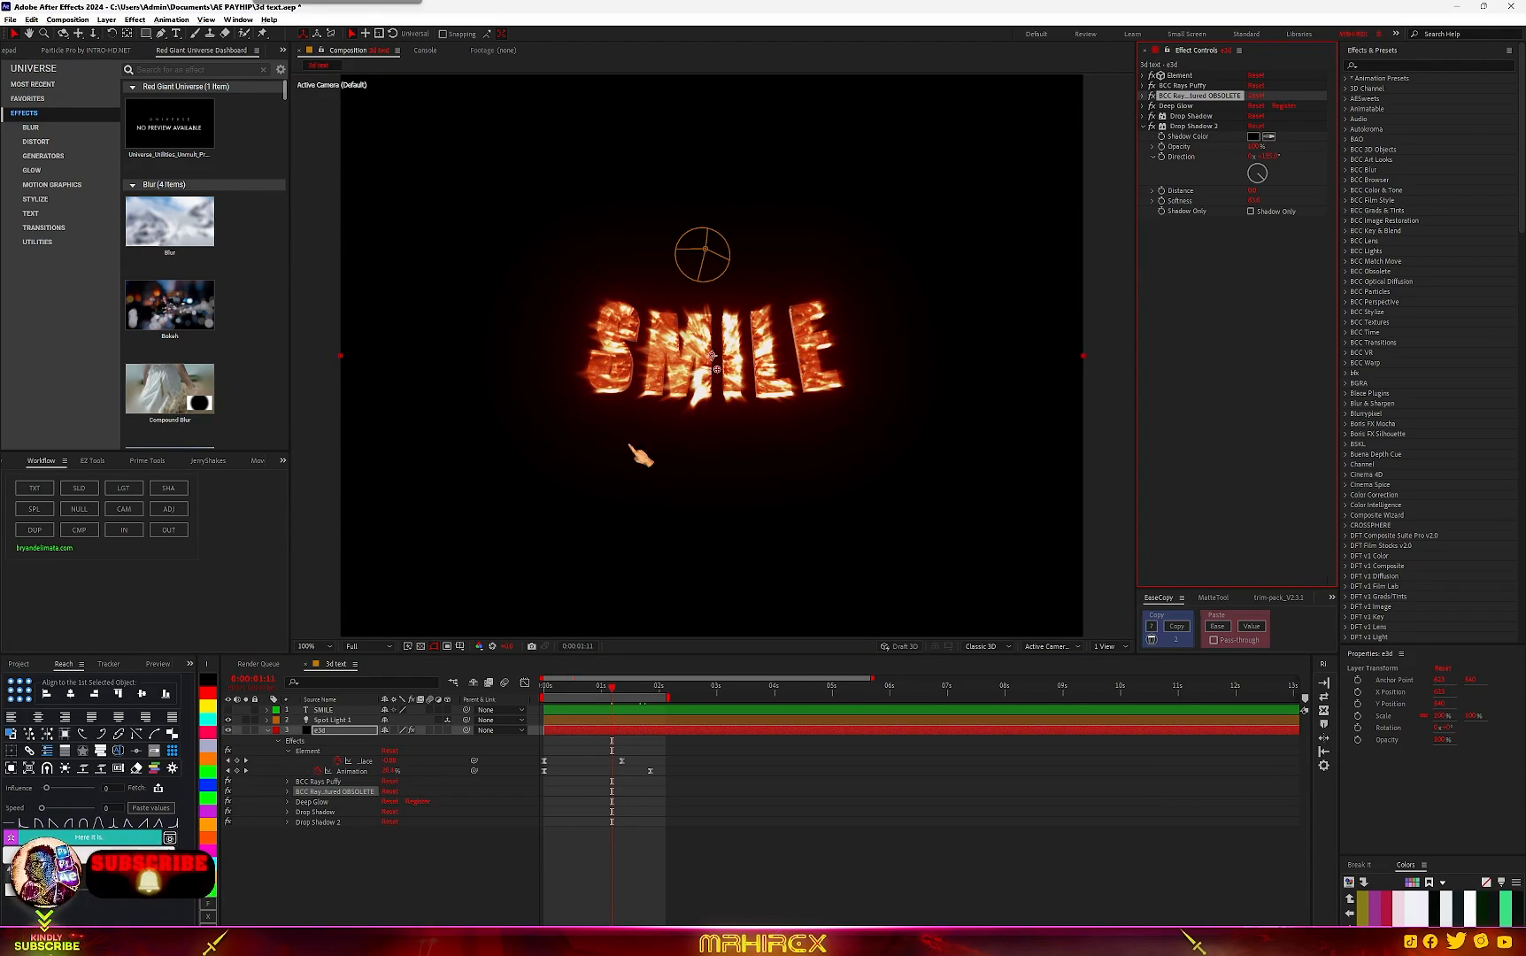
scroll(817, 358, "up", 2)
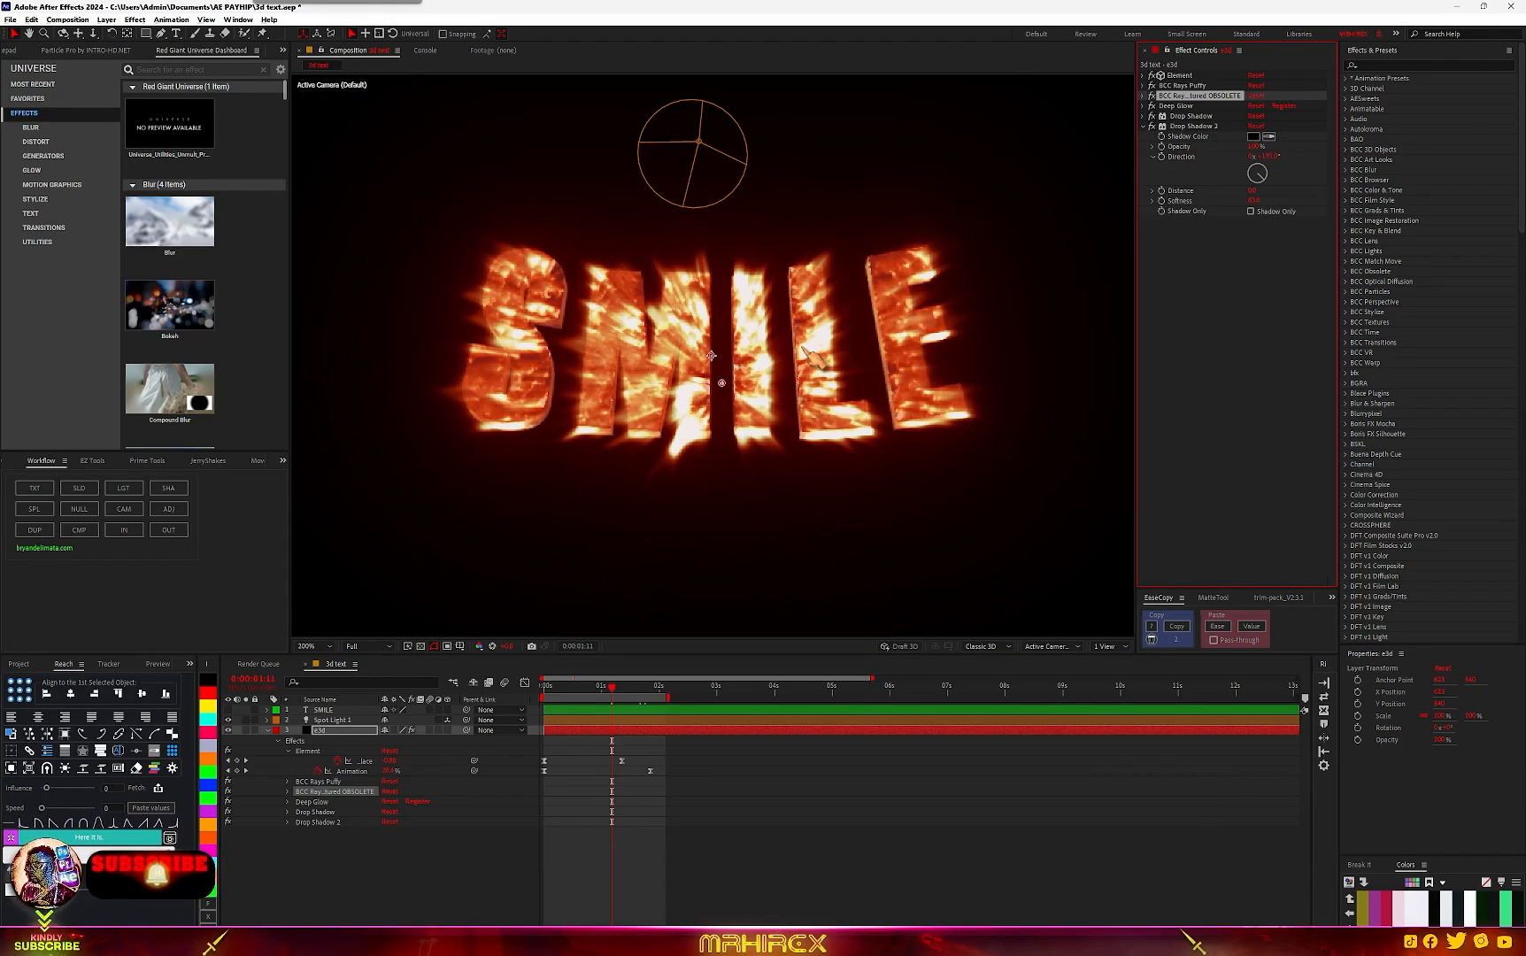